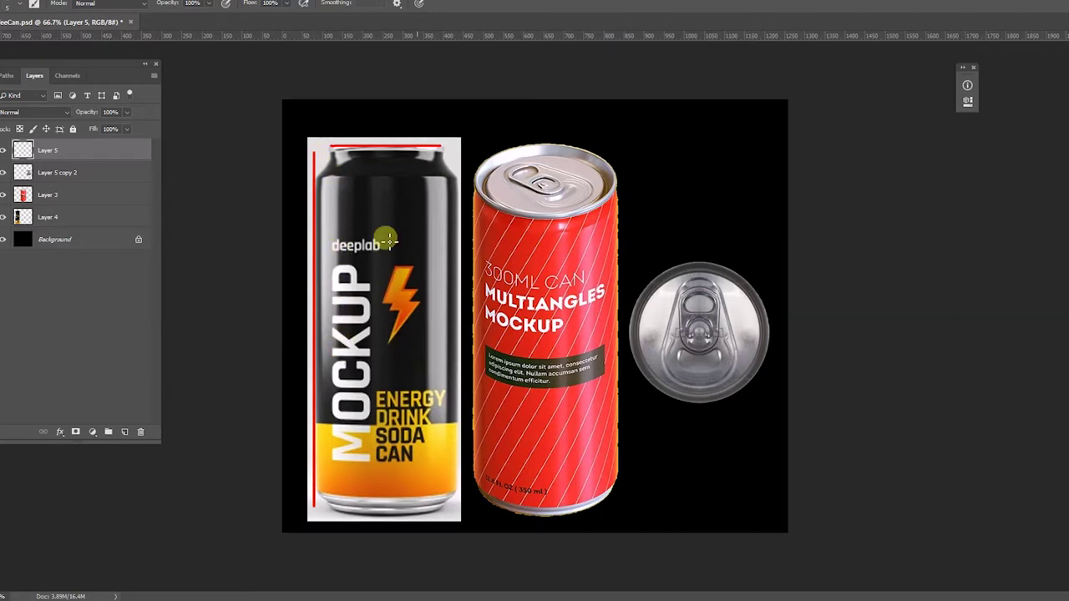
Undo the red guide strokes painted over the three can references and activate the Move tool.
{"action": "key", "text": "ctrl+z"}
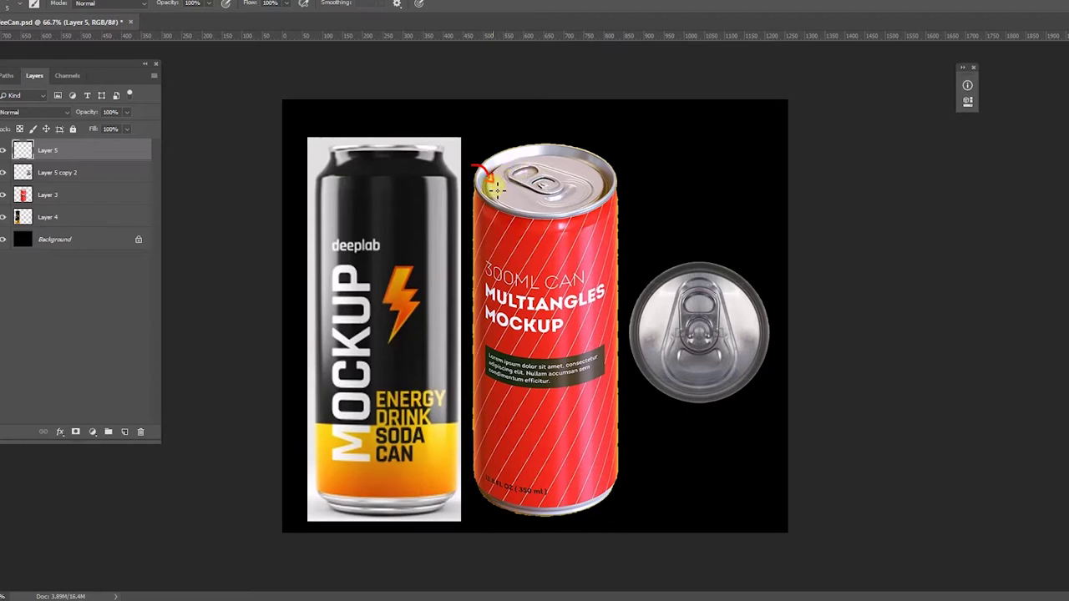
{"action": "key", "text": "ctrl+z"}
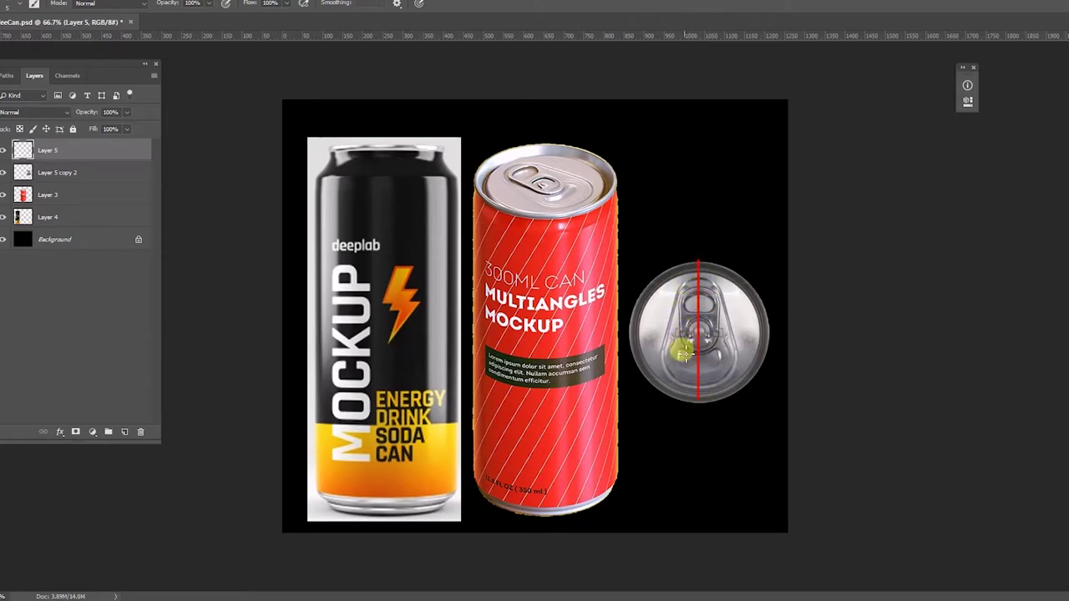
{"action": "key", "text": "ctrl+z"}
{"action": "key", "text": "v"}
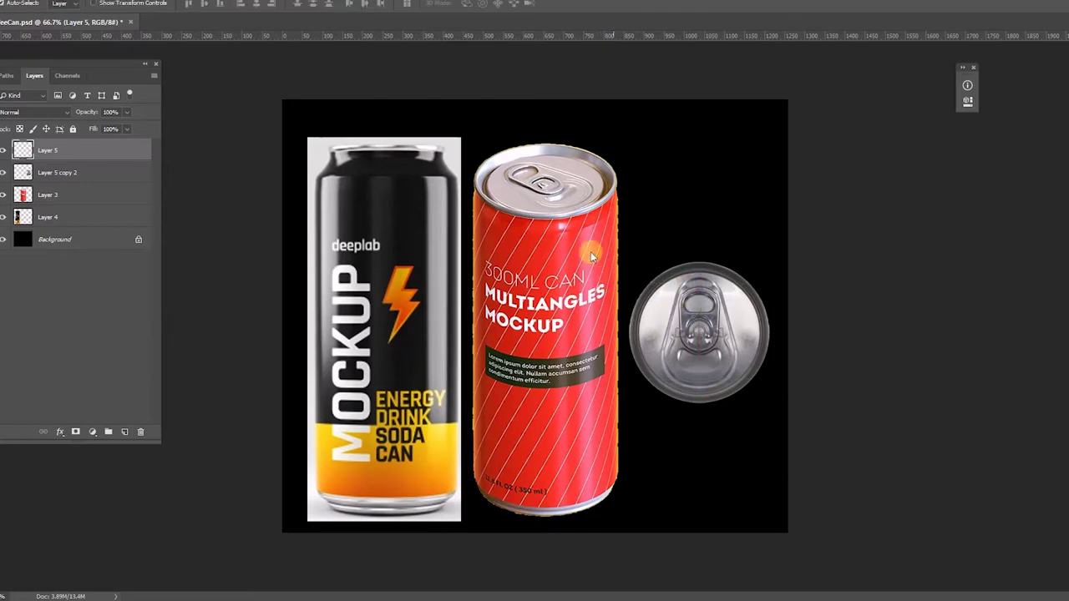
Save a JPEG copy of the reference sheet as REF_CoffeeCan in the MAX REFS folder.
{"action": "key", "text": "ctrl+shift+s"}
{"action": "left_click", "coordinate": [293, 404]}
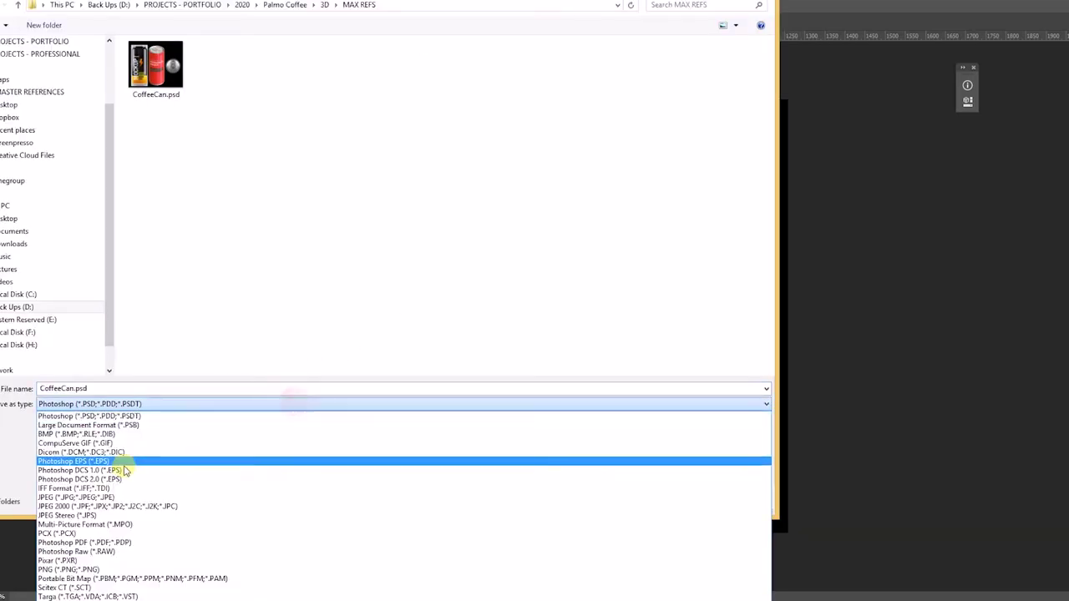
{"action": "left_click", "coordinate": [114, 499]}
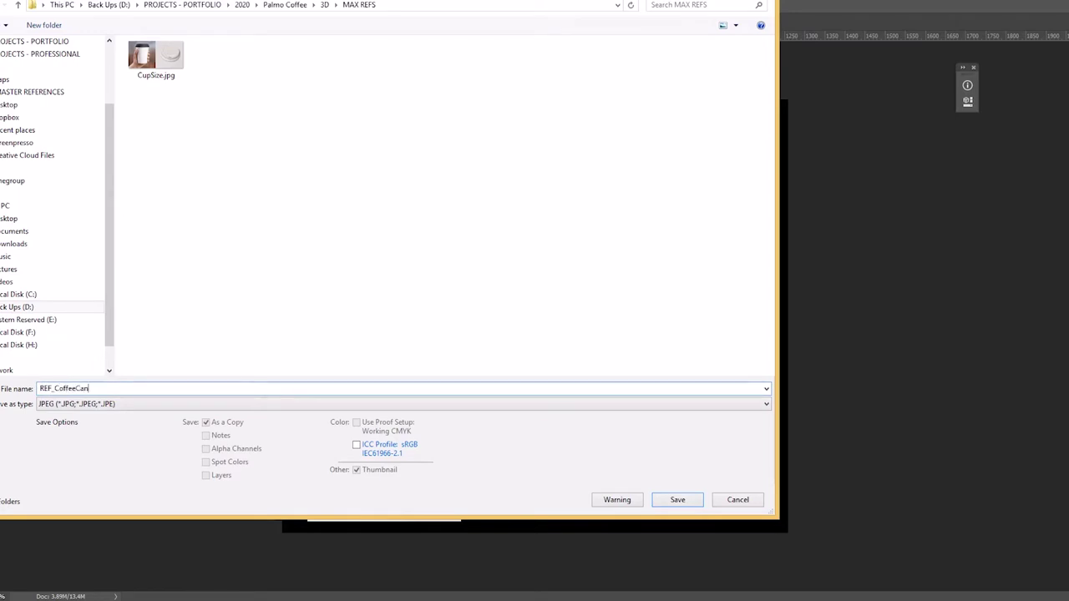
{"action": "key", "text": "Return"}
{"action": "key", "text": "Return"}
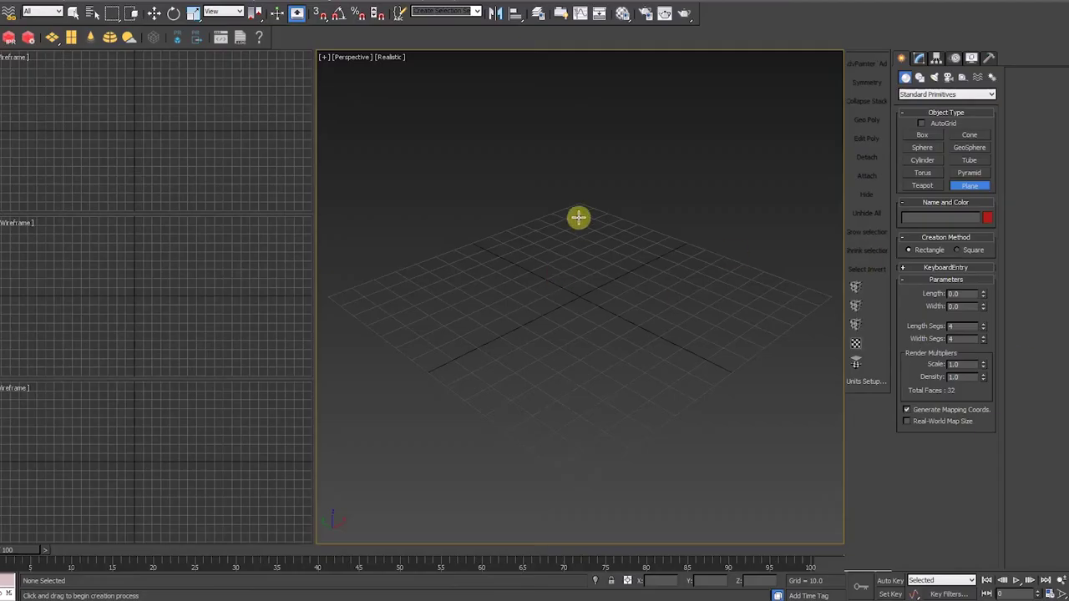
Switch to 3ds Max, create a plane with the reference image's proportions on the grid, and scale it down uniformly.
{"action": "left_click_drag", "start_coordinate": [577, 217], "coordinate": [594, 441]}
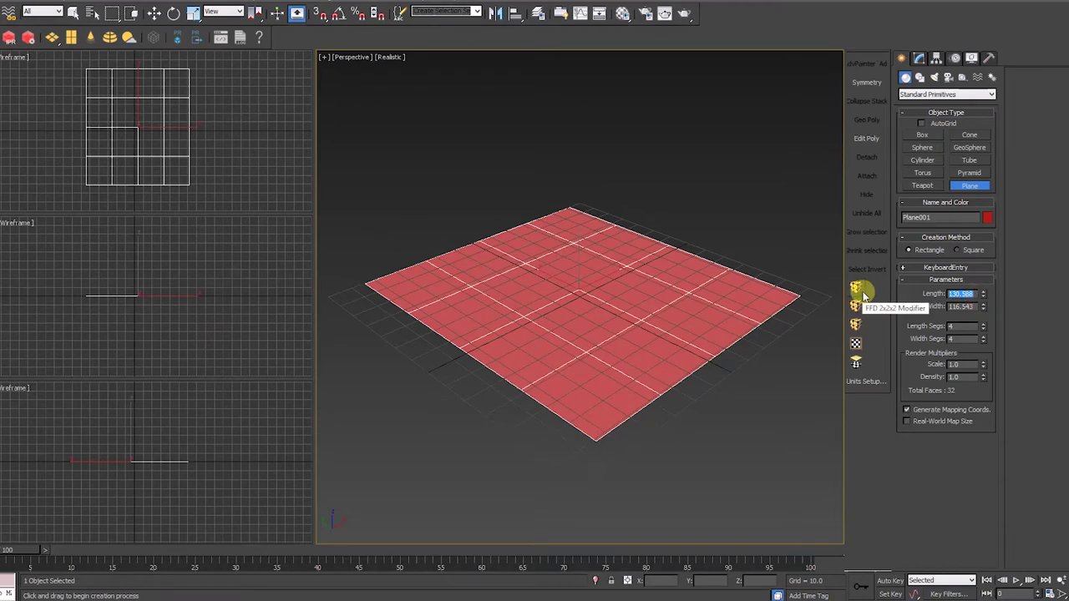
{"action": "type", "text": "1000"}
{"action": "key", "text": "Return"}
{"action": "left_click", "coordinate": [961, 306]}
{"action": "type", "text": "1000"}
{"action": "key", "text": "Return"}
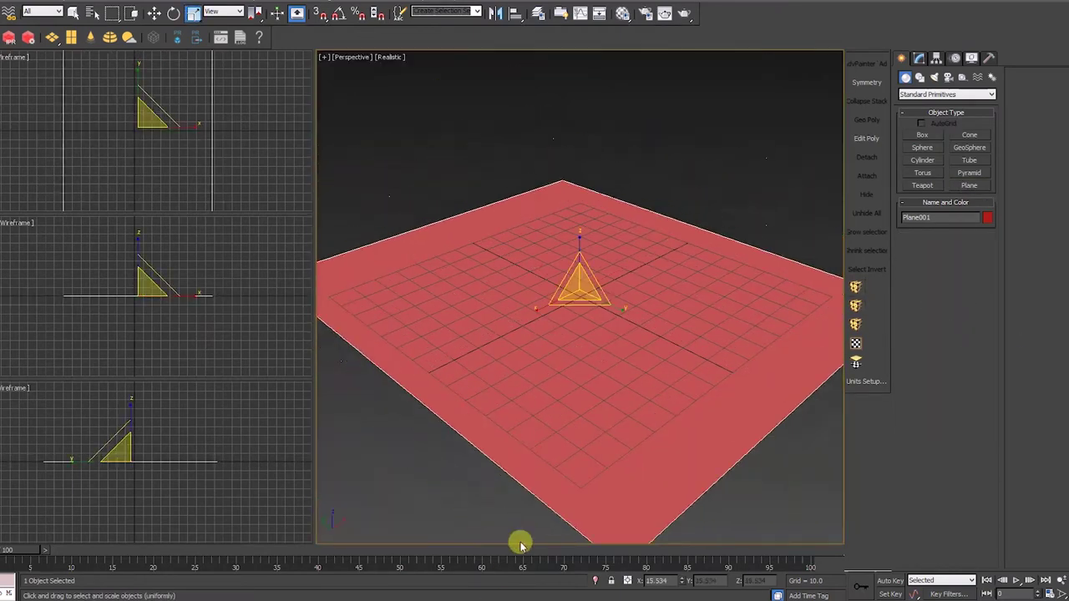
{"action": "left_click_drag", "start_coordinate": [577, 294], "coordinate": [561, 362]}
{"action": "key", "text": "w"}
Open the Material Editor and name the first material REF.
{"action": "left_click", "coordinate": [623, 14]}
{"action": "left_click_drag", "start_coordinate": [109, 111], "coordinate": [443, 80]}
{"action": "left_click_drag", "start_coordinate": [440, 259], "coordinate": [396, 262]}
{"action": "type", "text": "REF"}
{"action": "key", "text": "Return"}
Load the REF_CoffeeCan image from the Palmo Coffee 3D reference folder as the REF material's diffuse bitmap.
{"action": "left_click", "coordinate": [430, 351]}
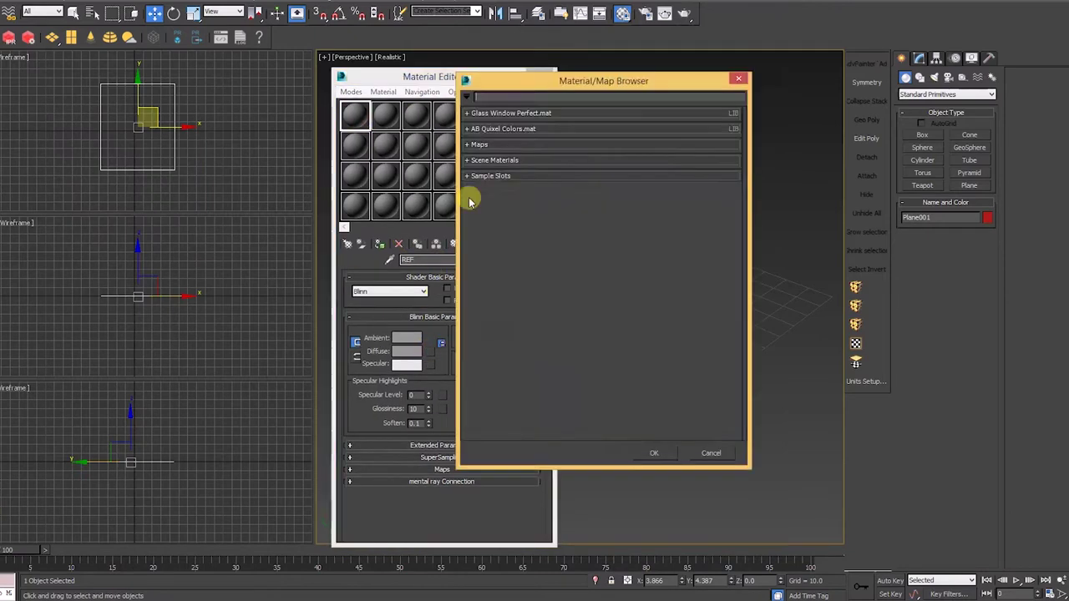
{"action": "left_click", "coordinate": [478, 144]}
{"action": "double_click", "coordinate": [489, 174]}
{"action": "left_click", "coordinate": [283, 242]}
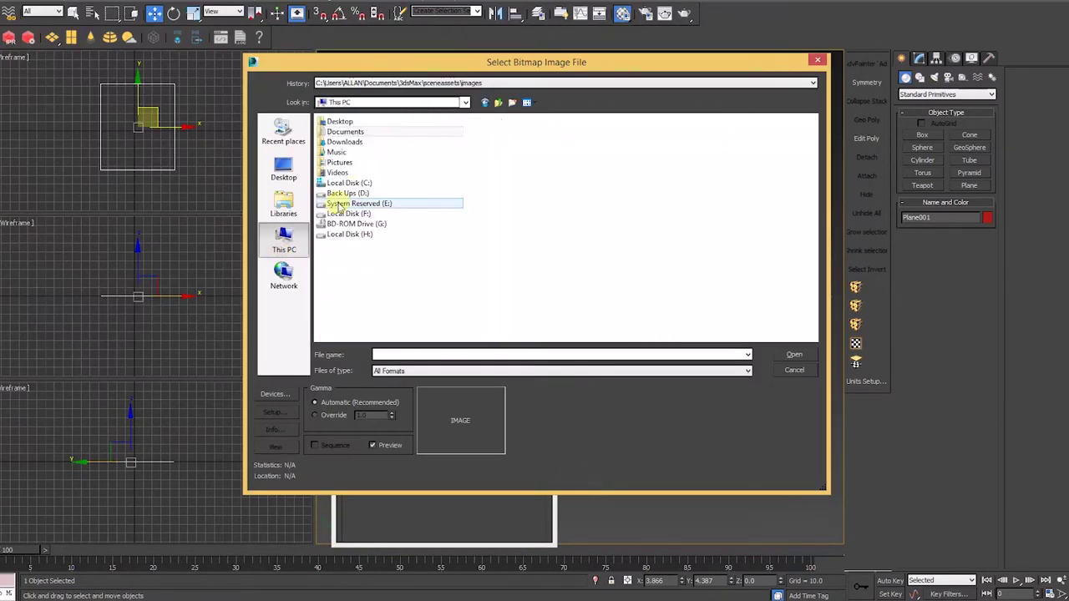
{"action": "double_click", "coordinate": [341, 195]}
{"action": "scroll", "coordinate": [365, 304], "scroll_direction": "down", "scroll_amount": 4}
{"action": "double_click", "coordinate": [383, 285]}
{"action": "double_click", "coordinate": [343, 181]}
{"action": "double_click", "coordinate": [354, 136]}
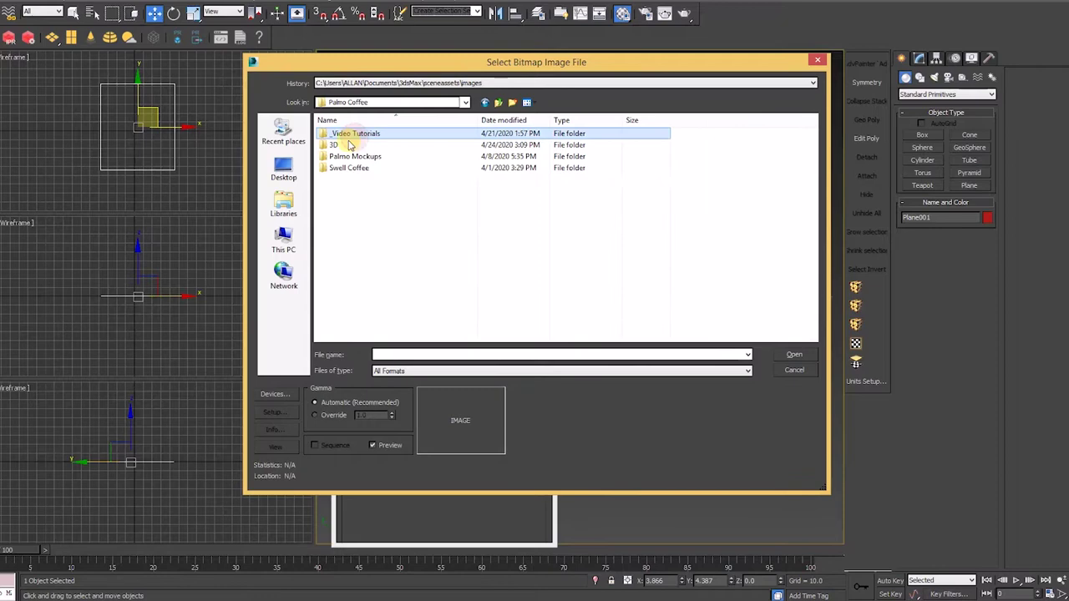
{"action": "double_click", "coordinate": [347, 146]}
{"action": "double_click", "coordinate": [370, 135]}
{"action": "double_click", "coordinate": [475, 154]}
Assign the REF material to the plane and close the Material Editor.
{"action": "left_click", "coordinate": [380, 245]}
{"action": "left_click", "coordinate": [525, 244]}
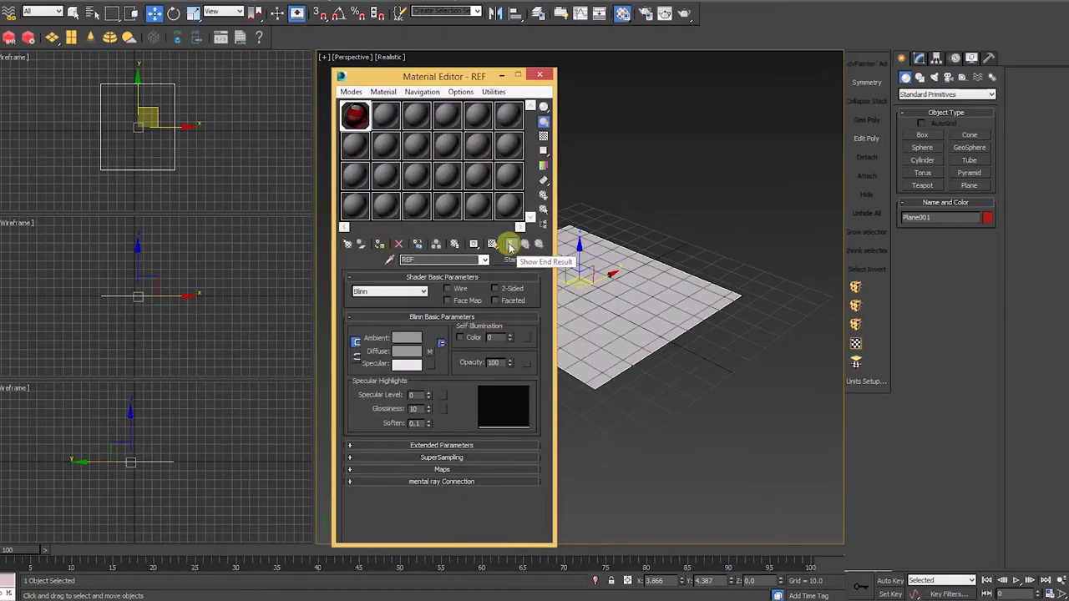
{"action": "left_click", "coordinate": [540, 74]}
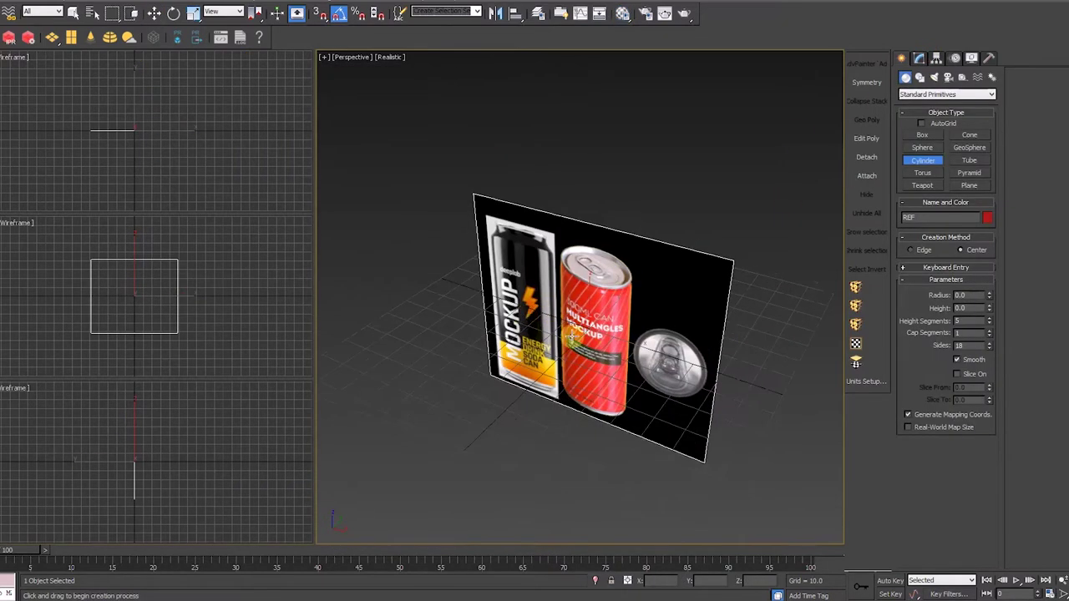
Create a cylinder about 35 units high in front of the reference plane and switch the perspective viewport to Shaded mode.
{"action": "left_click_drag", "start_coordinate": [572, 337], "coordinate": [613, 347]}
{"action": "left_click", "coordinate": [573, 248]}
{"action": "key", "text": "w"}
{"action": "left_click", "coordinate": [387, 57]}
{"action": "left_click", "coordinate": [403, 78]}
{"action": "left_click", "coordinate": [669, 292]}
{"action": "left_click", "coordinate": [576, 242]}
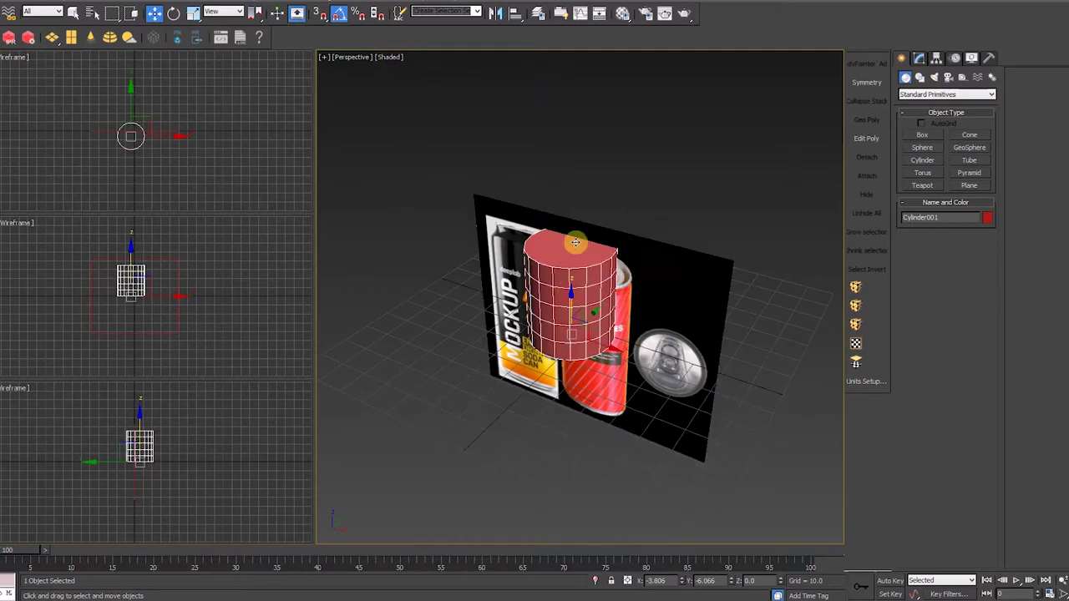
Assign the 07 - Default material to the cylinder, with self-illumination 0 and opacity 37.
{"action": "key", "text": "m"}
{"action": "left_click", "coordinate": [354, 145]}
{"action": "left_click", "coordinate": [380, 244]}
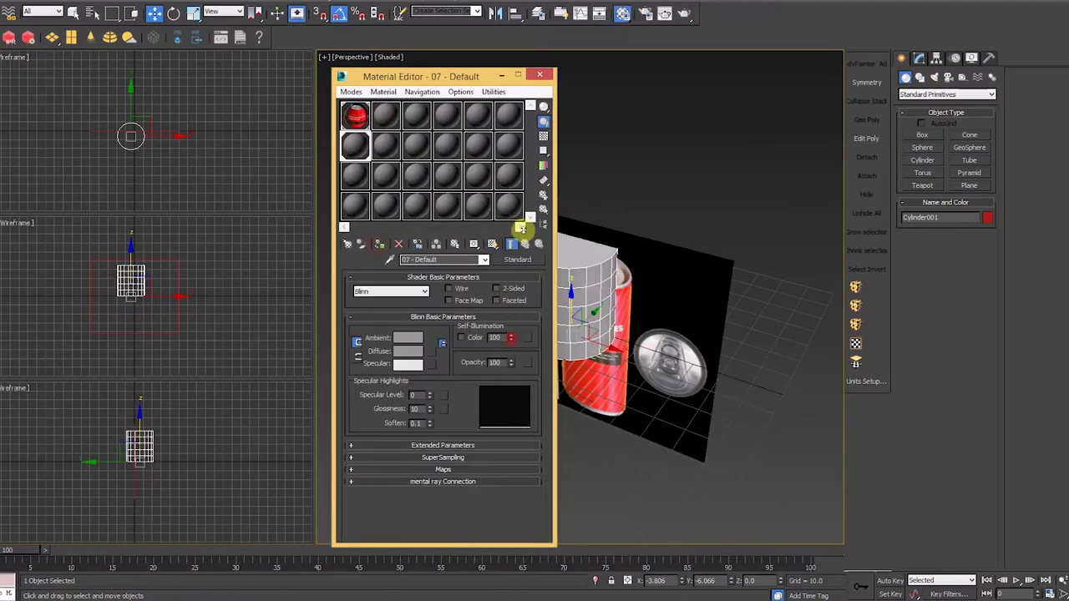
{"action": "right_click", "coordinate": [510, 337]}
{"action": "left_click_drag", "start_coordinate": [514, 397], "coordinate": [513, 397]}
{"action": "left_click", "coordinate": [538, 76]}
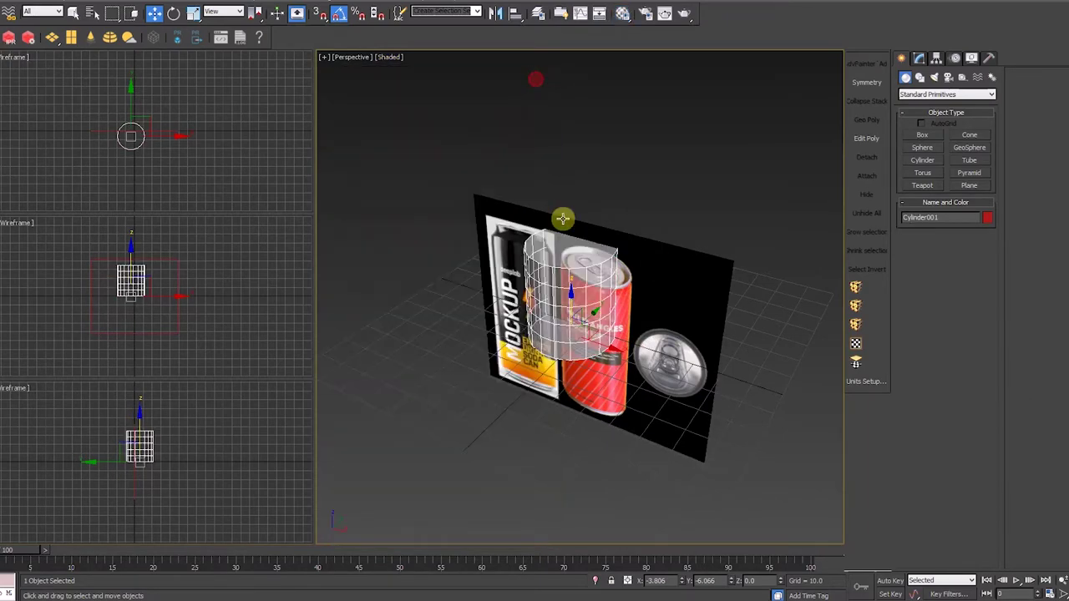
In the Front view, raise the REF plane until its lower edge meets the cylinder's base.
{"action": "left_click", "coordinate": [653, 271]}
{"action": "key", "text": "alt+w"}
{"action": "key", "text": "alt+w"}
{"action": "key", "text": "f"}
{"action": "scroll", "coordinate": [558, 279], "scroll_direction": "up", "scroll_amount": 3}
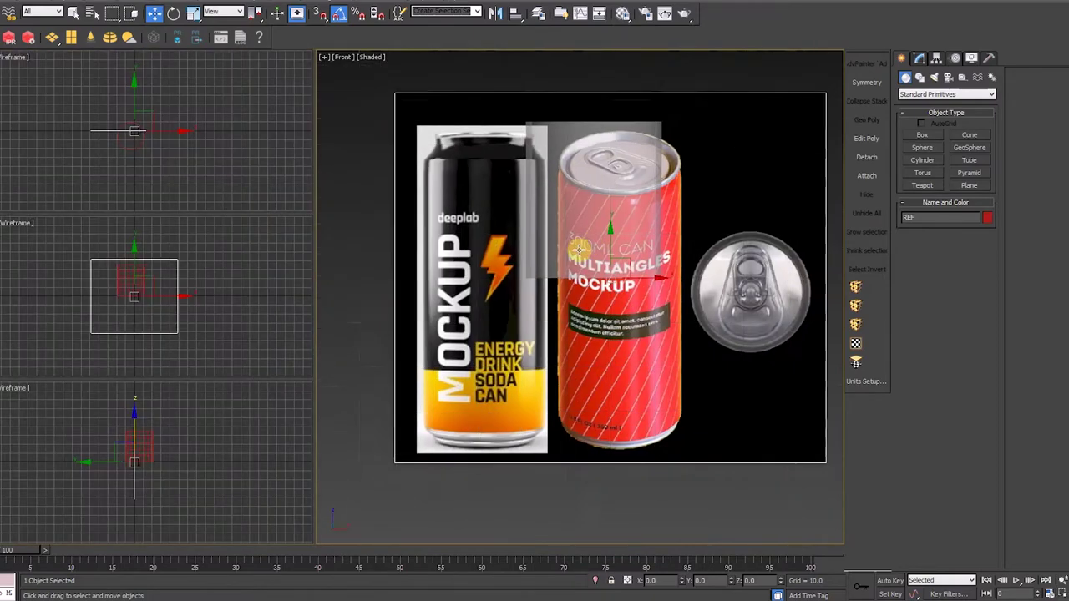
{"action": "scroll", "coordinate": [674, 267], "scroll_direction": "down", "scroll_amount": 2}
{"action": "left_click_drag", "start_coordinate": [598, 275], "coordinate": [617, 146]}
{"action": "middle_click_drag", "start_coordinate": [632, 214], "coordinate": [643, 289]}
Move the cylinder sideways over the black energy drink can and hide the viewport grid.
{"action": "left_click", "coordinate": [603, 349]}
{"action": "left_click_drag", "start_coordinate": [643, 384], "coordinate": [571, 380]}
{"action": "scroll", "coordinate": [571, 376], "scroll_direction": "up", "scroll_amount": 3}
{"action": "middle_click_drag", "start_coordinate": [560, 301], "coordinate": [581, 353]}
{"action": "key", "text": "g"}
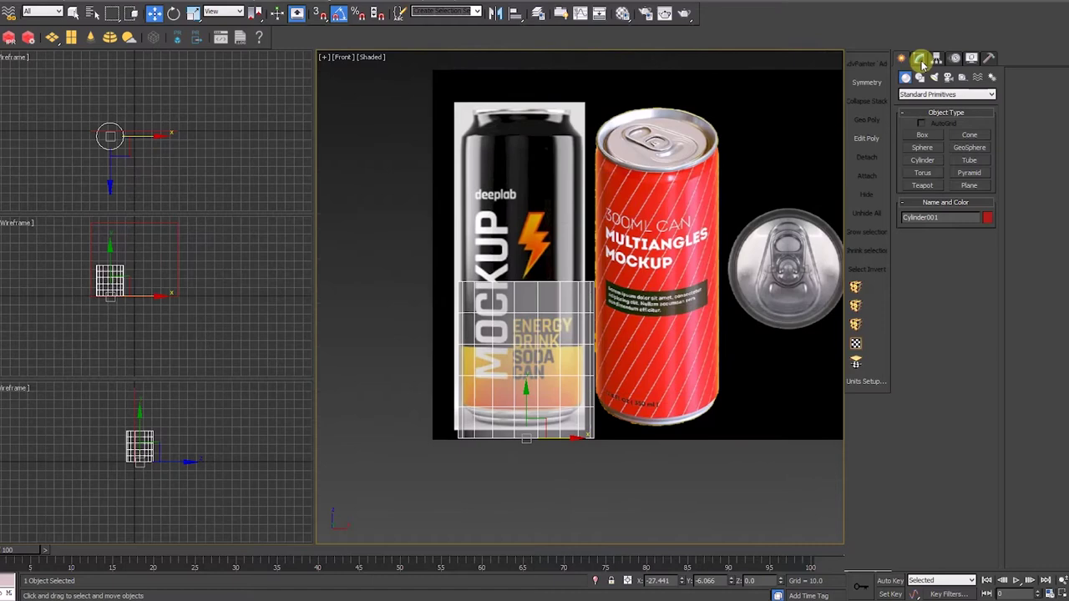
Reduce the cylinder's radius to about 11.47 and shift it slightly sideways to centre it on the black can.
{"action": "left_click", "coordinate": [920, 60]}
{"action": "left_click_drag", "start_coordinate": [989, 260], "coordinate": [982, 272]}
{"action": "left_click_drag", "start_coordinate": [588, 440], "coordinate": [585, 441]}
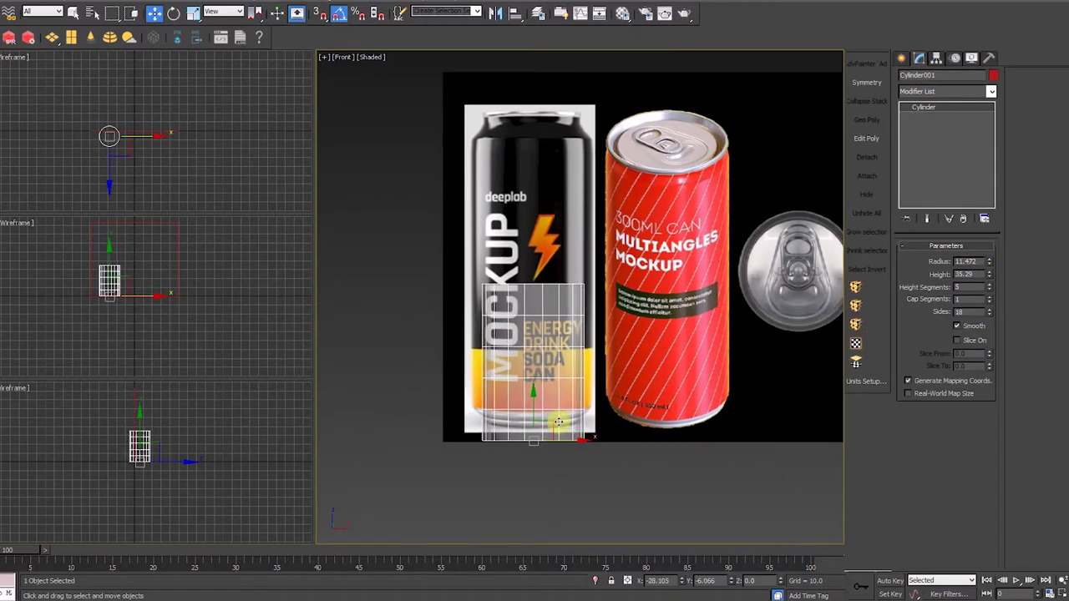
{"action": "left_click_drag", "start_coordinate": [534, 412], "coordinate": [534, 396]}
{"action": "key", "text": "ctrl+z"}
Lower the REF plane so the black can's base lines up with the cylinder's base, and show edged faces.
{"action": "left_click", "coordinate": [678, 217]}
{"action": "left_click_drag", "start_coordinate": [658, 218], "coordinate": [657, 231]}
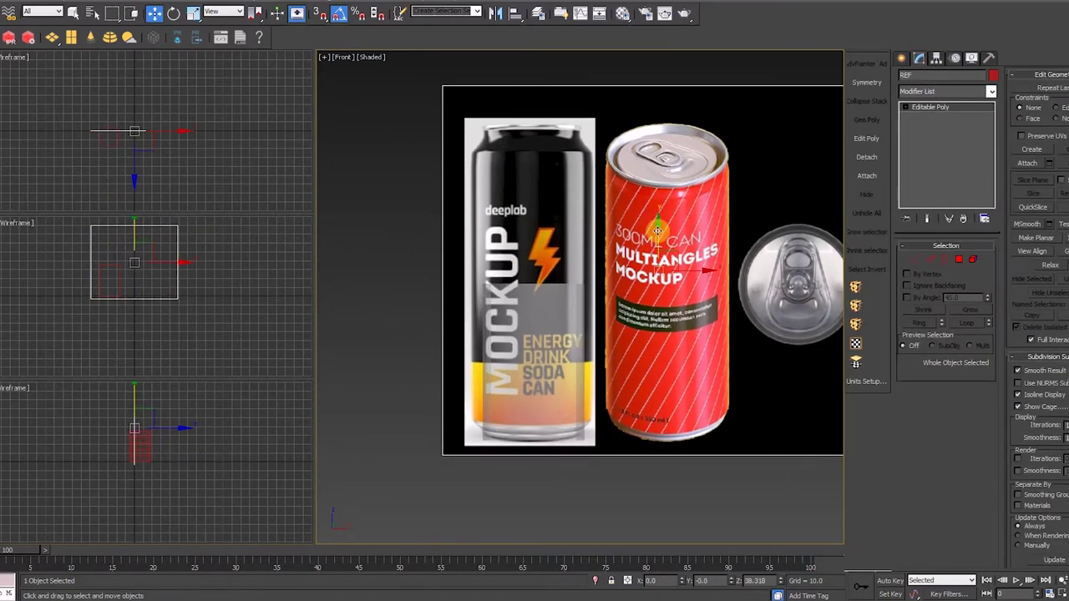
{"action": "key", "text": "F4"}
Set the cylinder's radius to 14, height to about 71.64, sides to 40 and cap segments to 2.
{"action": "left_click", "coordinate": [582, 344]}
{"action": "left_click_drag", "start_coordinate": [989, 262], "coordinate": [979, 213]}
{"action": "type", "text": "14"}
{"action": "key", "text": "Return"}
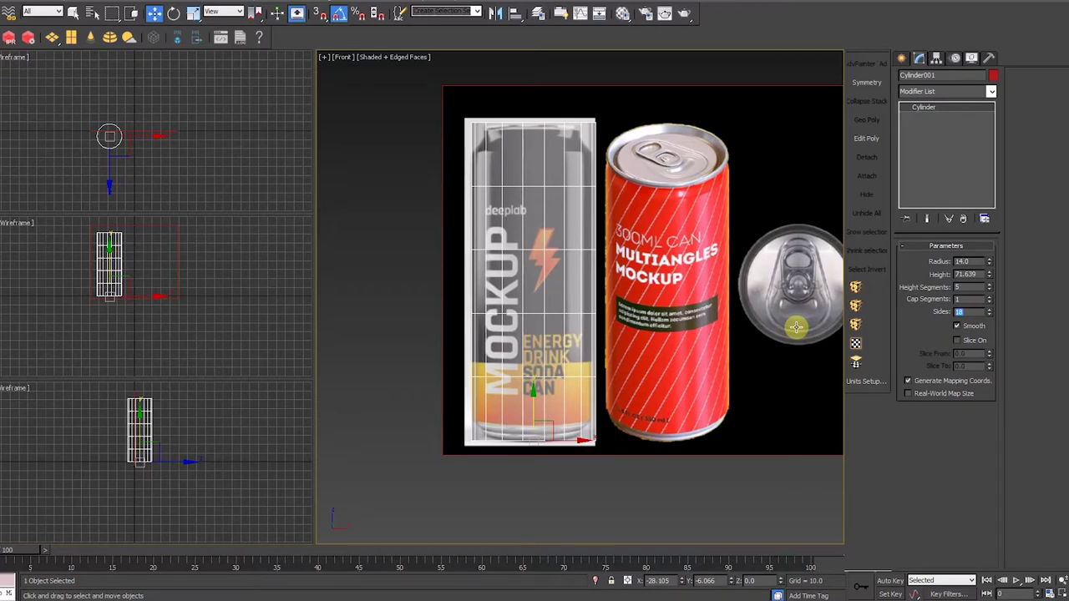
{"action": "type", "text": "40"}
{"action": "key", "text": "Return"}
{"action": "left_click", "coordinate": [990, 298]}
Examine the cylinder's cap segmentation from the Top view and in perspective, and return to the Front view.
{"action": "right_click", "coordinate": [507, 306]}
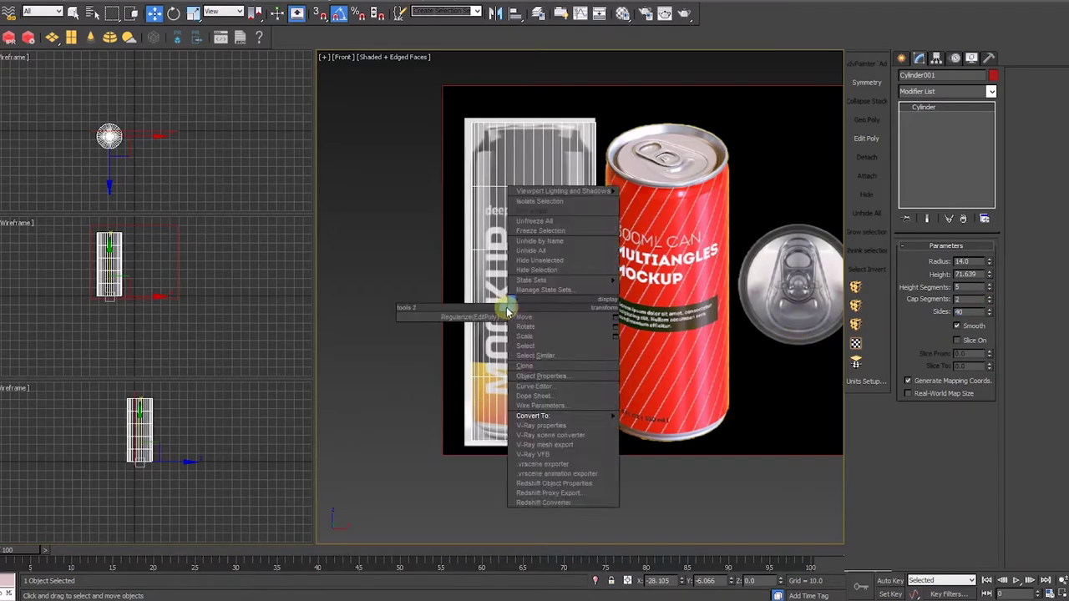
{"action": "left_click", "coordinate": [678, 334]}
{"action": "key", "text": "p"}
{"action": "middle_click_drag", "start_coordinate": [677, 334], "coordinate": [582, 317], "text": "alt"}
{"action": "scroll", "coordinate": [575, 262], "scroll_direction": "up", "scroll_amount": 3}
{"action": "key", "text": "t"}
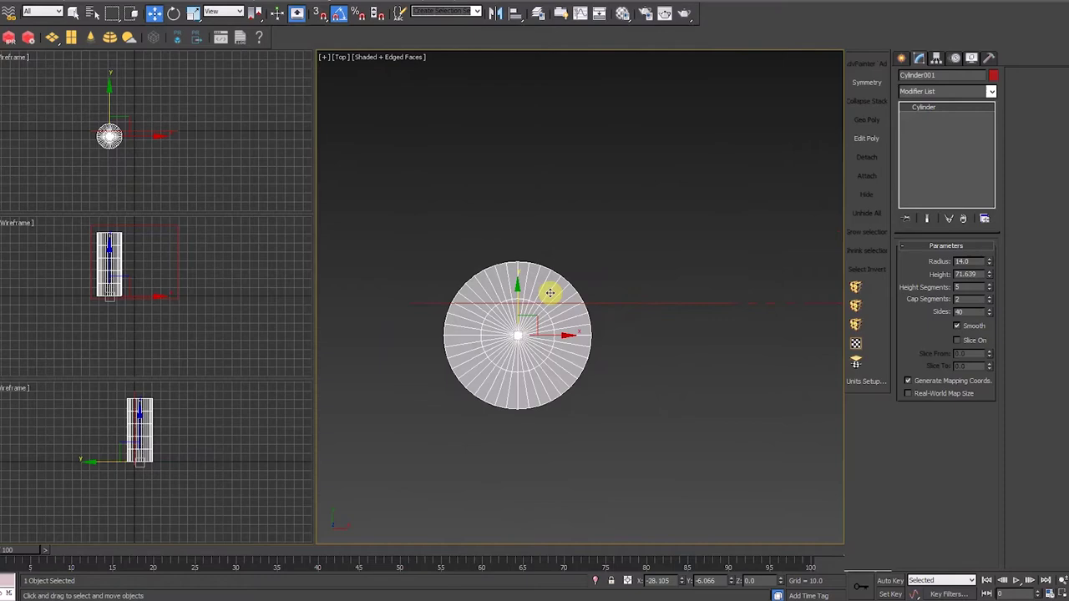
{"action": "scroll", "coordinate": [474, 345], "scroll_direction": "up", "scroll_amount": 2}
{"action": "key", "text": "p"}
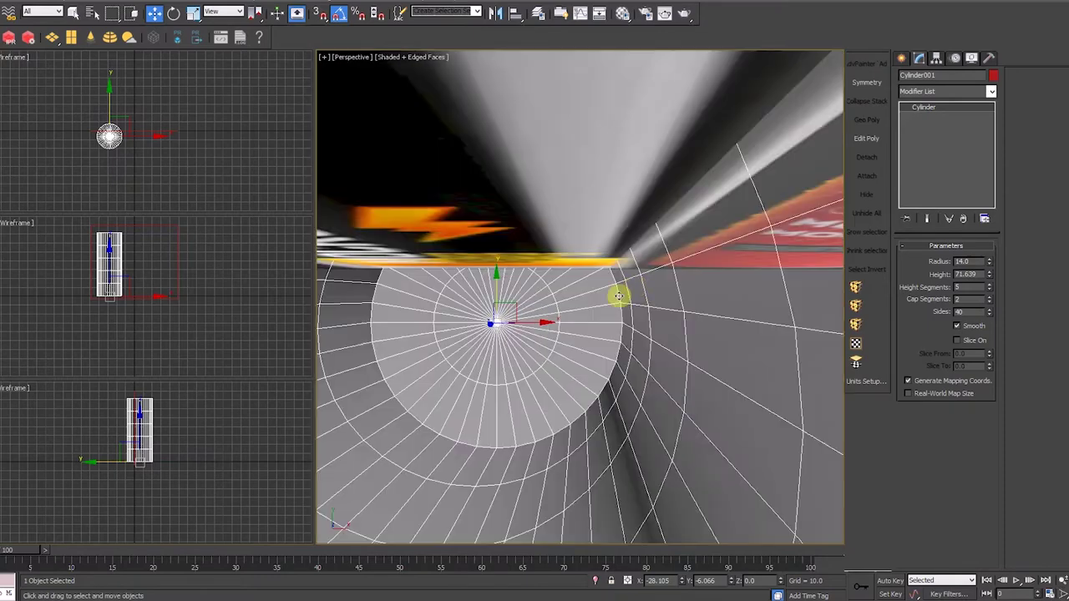
{"action": "scroll", "coordinate": [618, 296], "scroll_direction": "down", "scroll_amount": 5}
{"action": "middle_click_drag", "start_coordinate": [618, 295], "coordinate": [554, 323], "text": "alt"}
{"action": "scroll", "coordinate": [618, 279], "scroll_direction": "up", "scroll_amount": 3}
{"action": "scroll", "coordinate": [554, 323], "scroll_direction": "down", "scroll_amount": 3}
{"action": "key", "text": "f"}
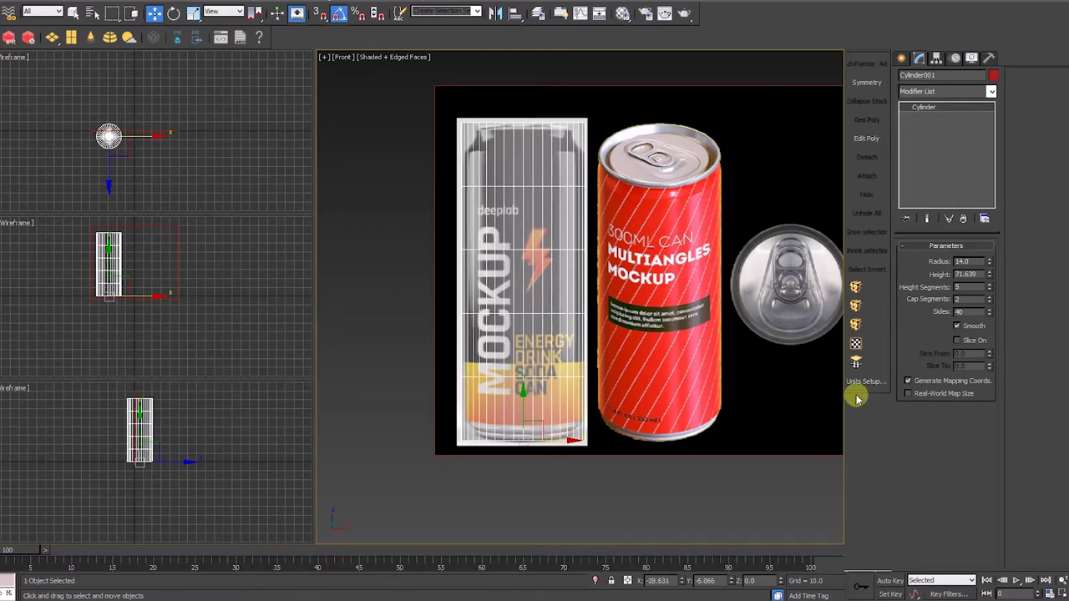
Reduce the cylinder to a single height segment and add an Edit Poly modifier in Edge mode.
{"action": "right_click", "coordinate": [991, 290]}
{"action": "left_click", "coordinate": [867, 138]}
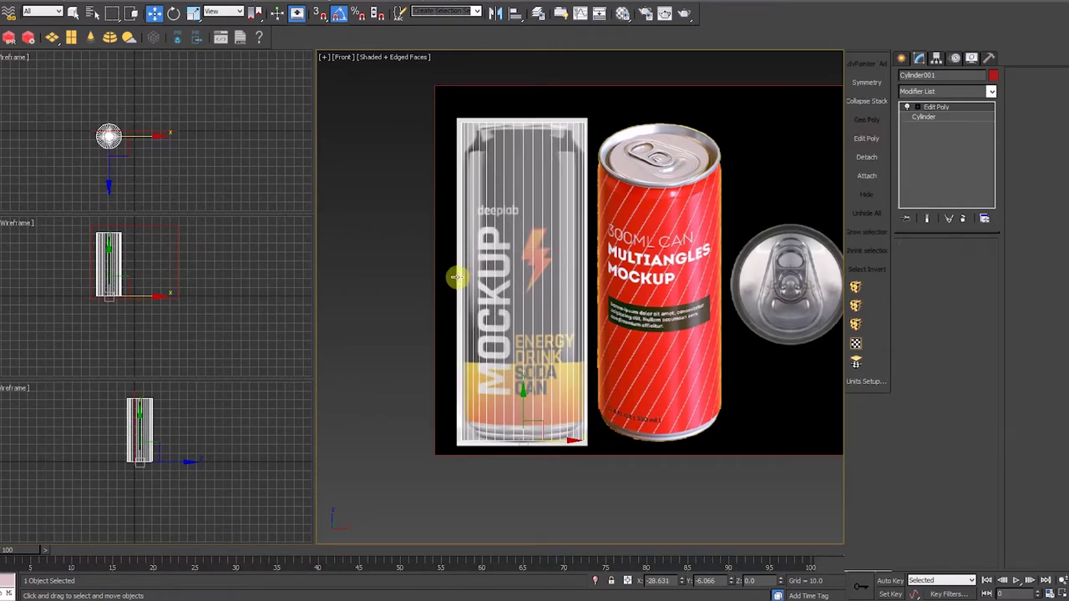
{"action": "key", "text": "2"}
Connect the cylinder's vertical edges twice, placing one loop at the can's shoulder and one near its base.
{"action": "left_click_drag", "start_coordinate": [456, 276], "coordinate": [595, 285]}
{"action": "key", "text": "ctrl+shift+e"}
{"action": "left_click_drag", "start_coordinate": [526, 239], "coordinate": [537, 109]}
{"action": "left_click_drag", "start_coordinate": [398, 386], "coordinate": [753, 423]}
{"action": "key", "text": "ctrl+shift+e"}
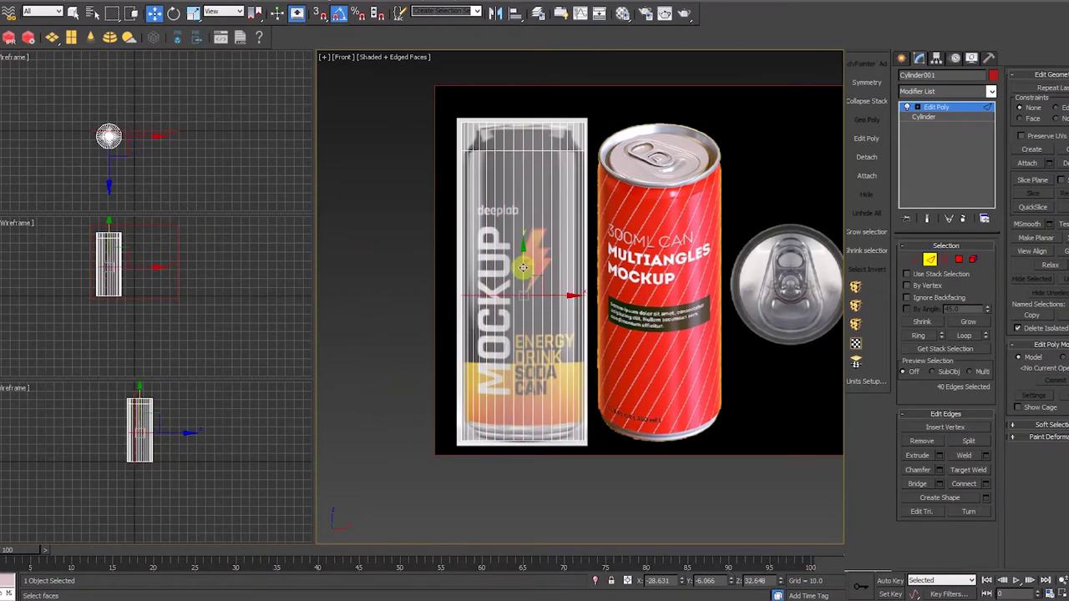
{"action": "left_click_drag", "start_coordinate": [523, 268], "coordinate": [515, 394]}
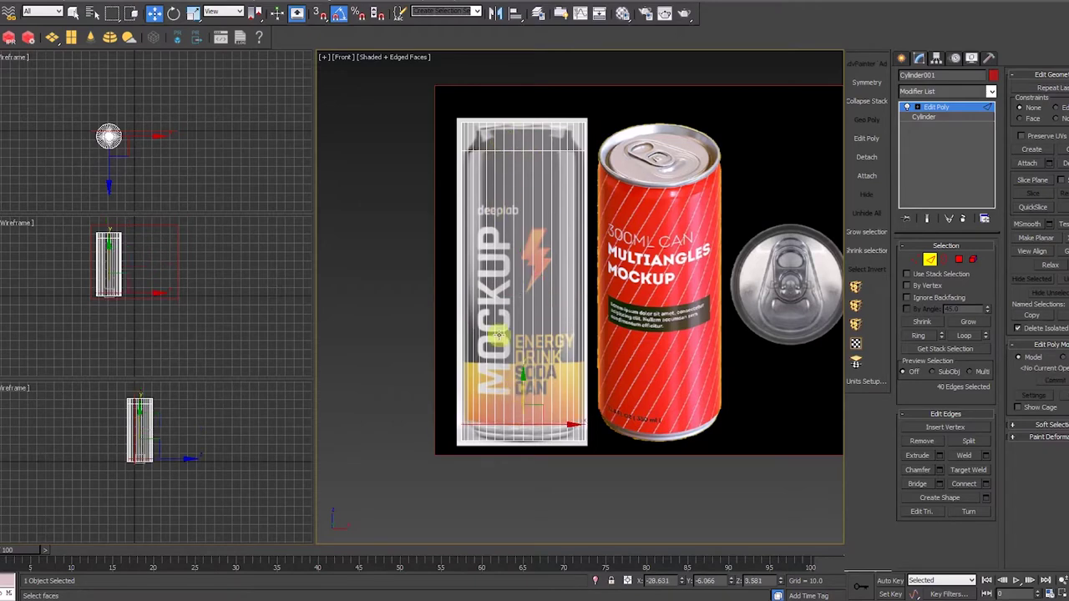
Add a second Edit Poly modifier and connect the vertical edges above the shoulder with a new loop.
{"action": "left_click", "coordinate": [866, 138]}
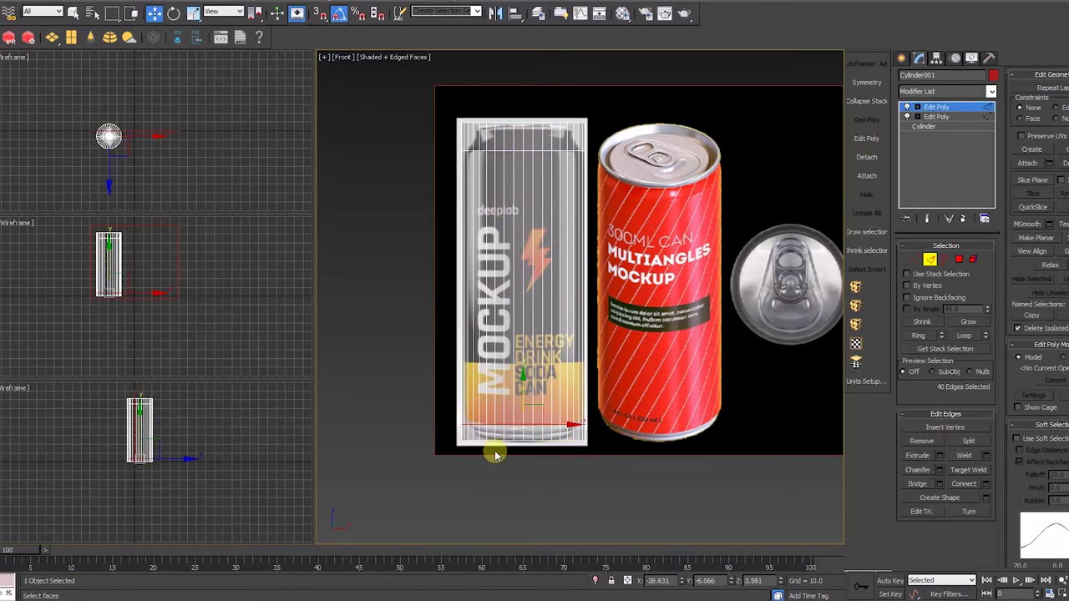
{"action": "left_click_drag", "start_coordinate": [436, 440], "coordinate": [436, 443]}
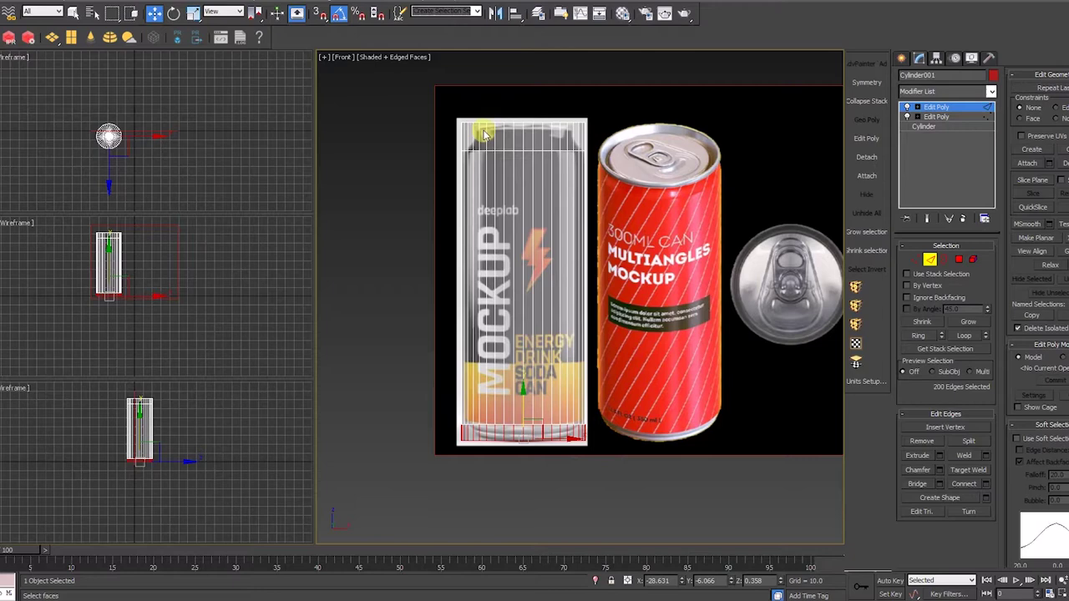
{"action": "left_click_drag", "start_coordinate": [665, 135], "coordinate": [666, 136]}
{"action": "middle_click_drag", "start_coordinate": [568, 175], "coordinate": [554, 296]}
{"action": "scroll", "coordinate": [576, 281], "scroll_direction": "up", "scroll_amount": 4}
Scale the vertices above the shoulder inward to match the width of the reference can's neck.
{"action": "key", "text": "1"}
{"action": "left_click_drag", "start_coordinate": [378, 158], "coordinate": [672, 241]}
{"action": "key", "text": "r"}
{"action": "left_click_drag", "start_coordinate": [522, 209], "coordinate": [520, 230]}
{"action": "key", "text": "w"}
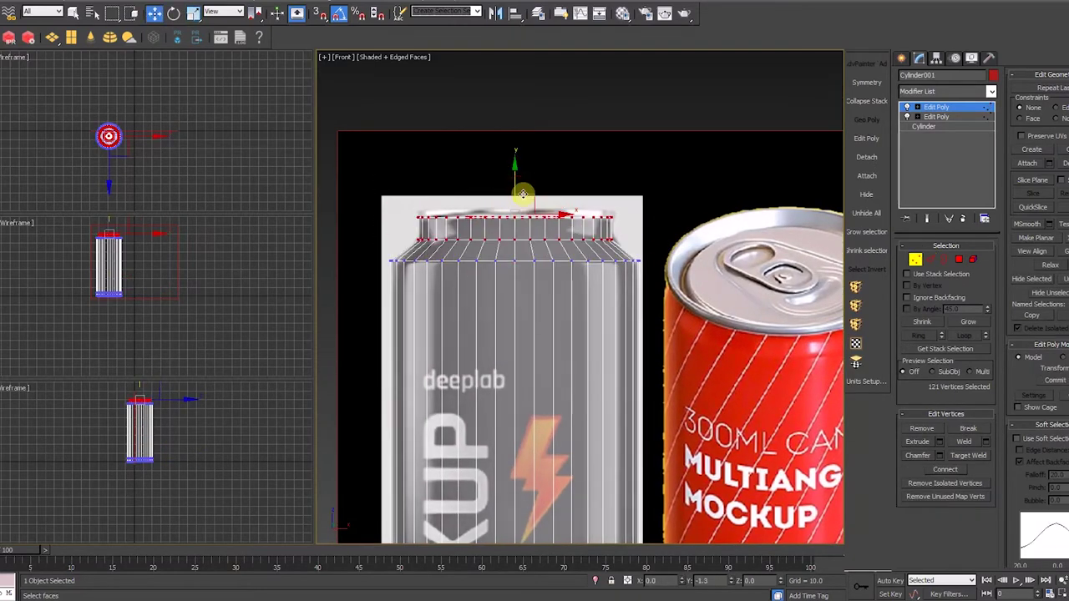
Add an edge loop around the neck and fit the rim and neck-base vertex rings to the reference can.
{"action": "key", "text": "2"}
{"action": "left_click_drag", "start_coordinate": [403, 220], "coordinate": [673, 225]}
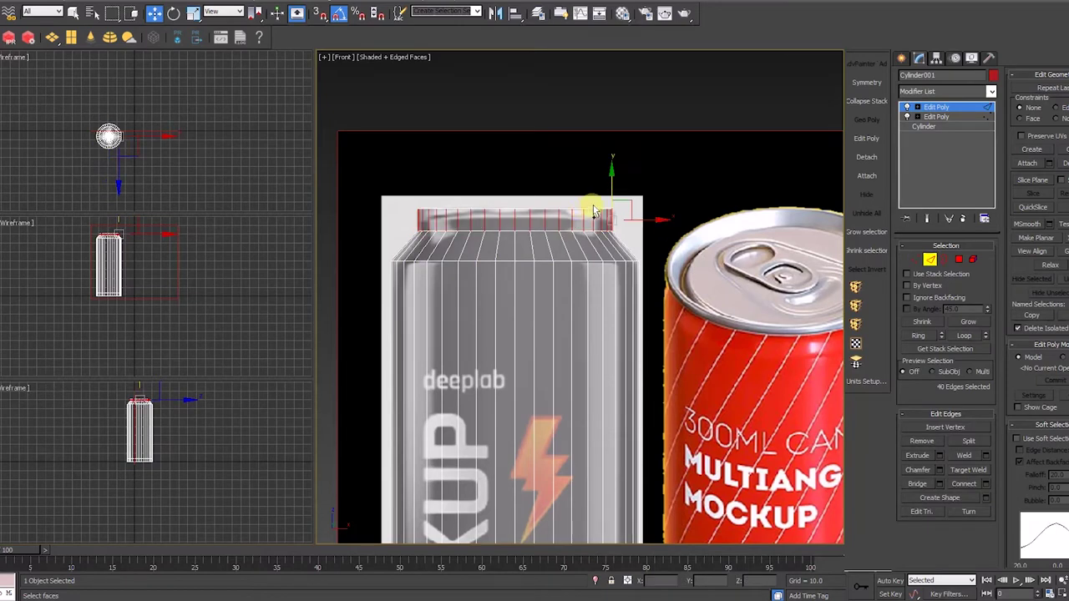
{"action": "key", "text": "ctrl+shift+e"}
{"action": "key", "text": "1"}
{"action": "left_click_drag", "start_coordinate": [375, 180], "coordinate": [632, 226]}
{"action": "left_click_drag", "start_coordinate": [515, 180], "coordinate": [515, 178]}
{"action": "left_click", "coordinate": [395, 251]}
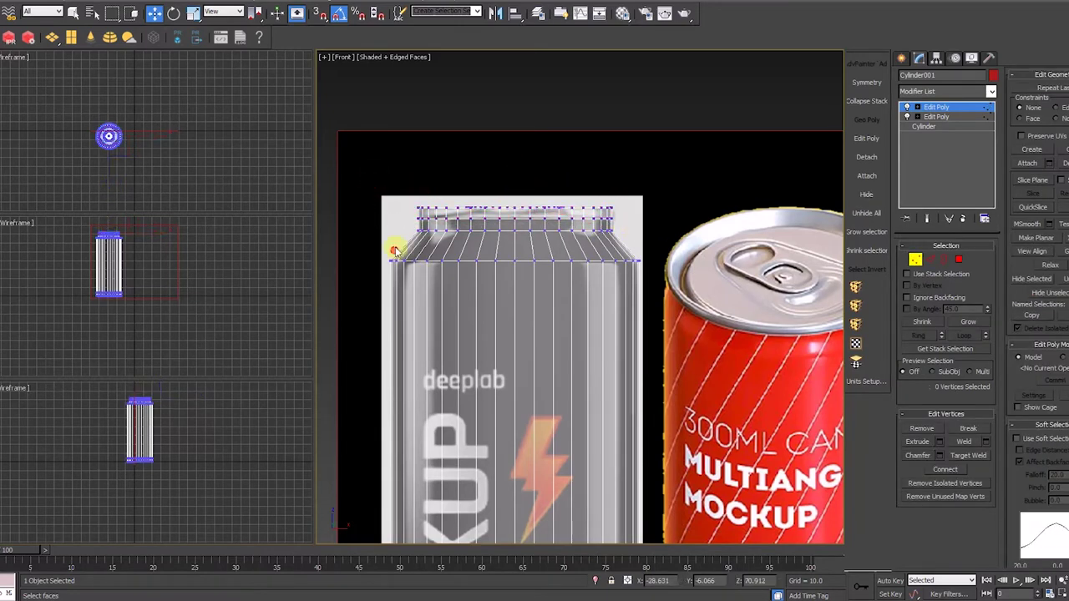
{"action": "left_click_drag", "start_coordinate": [395, 250], "coordinate": [651, 242]}
Lower the opacity of the can's 07 - Default material further and clear the vertex selection.
{"action": "key", "text": "m"}
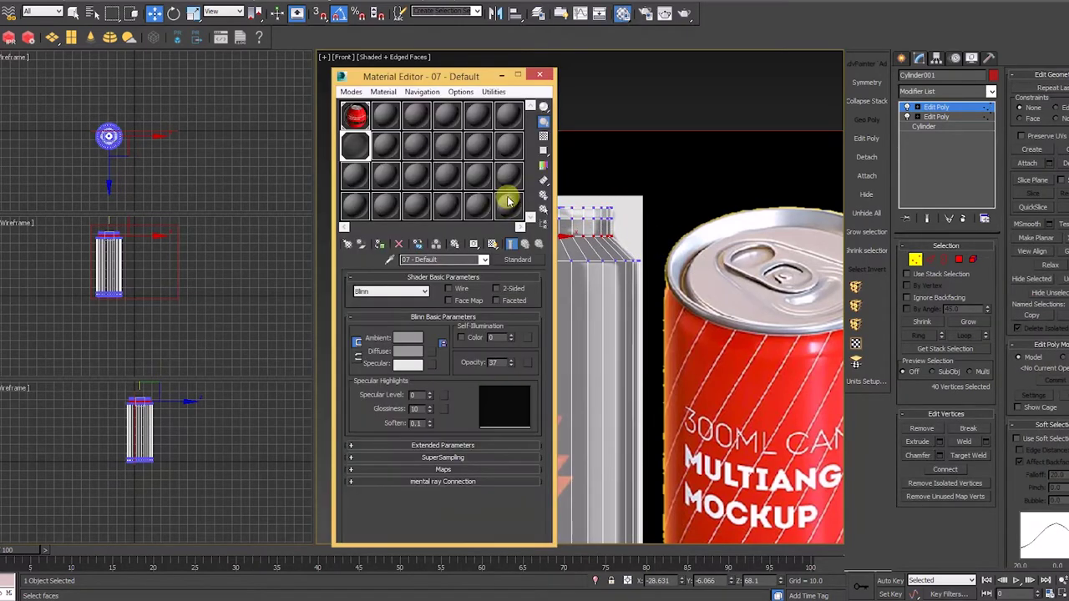
{"action": "left_click_drag", "start_coordinate": [512, 373], "coordinate": [512, 377]}
{"action": "left_click", "coordinate": [621, 108]}
{"action": "key", "text": "m"}
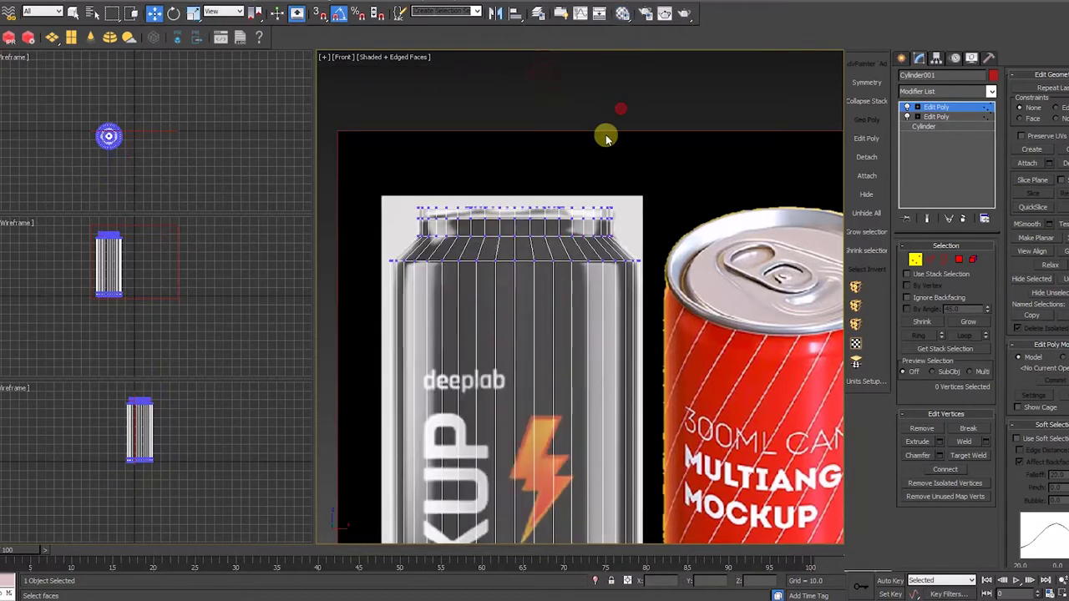
Add another Edit Poly modifier and connect the can body's vertical edges with a horizontal loop.
{"action": "middle_click_drag", "start_coordinate": [606, 136], "coordinate": [615, 138]}
{"action": "left_click", "coordinate": [944, 108]}
{"action": "left_click", "coordinate": [649, 114]}
{"action": "left_click", "coordinate": [619, 289]}
{"action": "left_click", "coordinate": [869, 138]}
{"action": "middle_click_drag", "start_coordinate": [589, 304], "coordinate": [602, 246]}
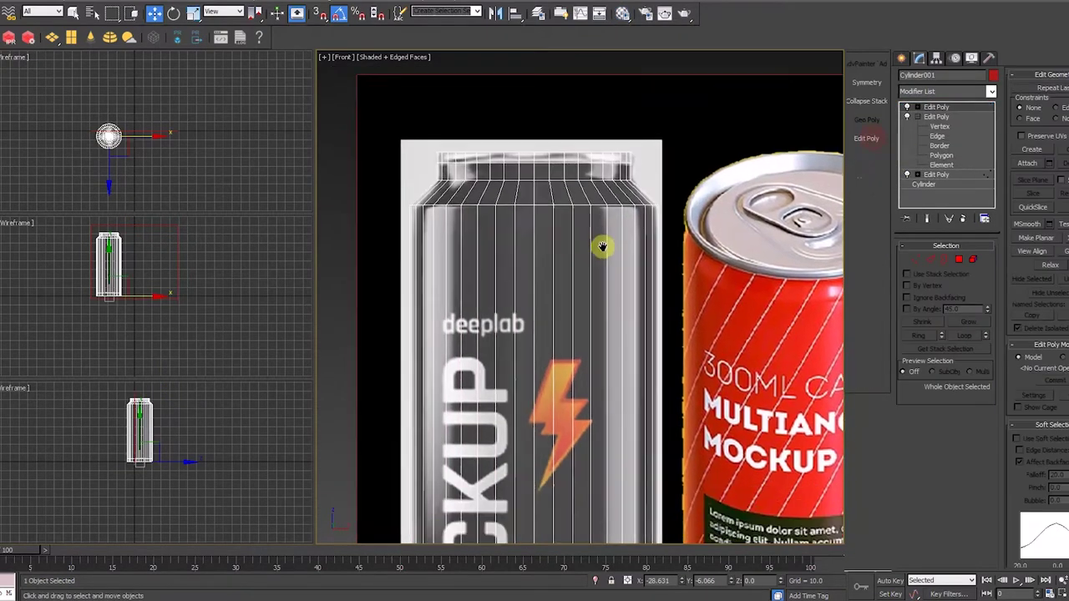
{"action": "scroll", "coordinate": [599, 244], "scroll_direction": "down", "scroll_amount": 2}
{"action": "key", "text": "2"}
{"action": "left_click", "coordinate": [615, 335]}
{"action": "key", "text": "alt+r"}
{"action": "key", "text": "ctrl+shift+e"}
Move the lowest vertex rings of the can up, above the curved base of the reference can.
{"action": "middle_click_drag", "start_coordinate": [565, 386], "coordinate": [564, 175]}
{"action": "scroll", "coordinate": [516, 399], "scroll_direction": "up", "scroll_amount": 2}
{"action": "middle_click_drag", "start_coordinate": [496, 434], "coordinate": [489, 435]}
{"action": "key", "text": "4"}
{"action": "left_click_drag", "start_coordinate": [397, 406], "coordinate": [767, 470]}
{"action": "key", "text": "1"}
{"action": "left_click_drag", "start_coordinate": [400, 355], "coordinate": [693, 435]}
{"action": "left_click_drag", "start_coordinate": [556, 375], "coordinate": [551, 341]}
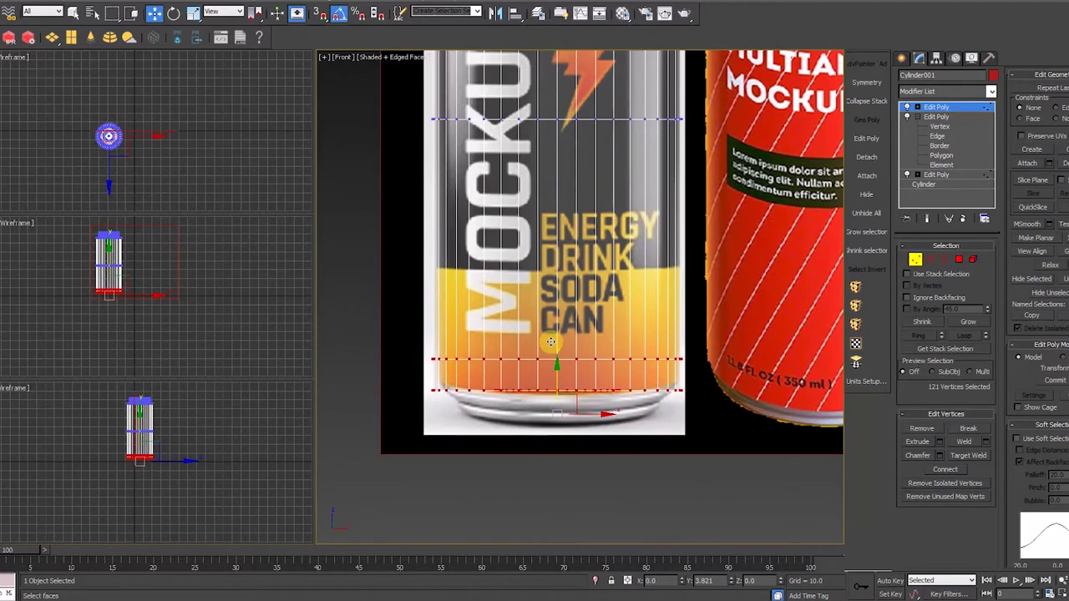
Scale the bottom vertex ring inward, and lower both lower rings to match the reference can's tapered base.
{"action": "left_click_drag", "start_coordinate": [399, 374], "coordinate": [686, 434]}
{"action": "key", "text": "r"}
{"action": "left_click_drag", "start_coordinate": [568, 382], "coordinate": [563, 396]}
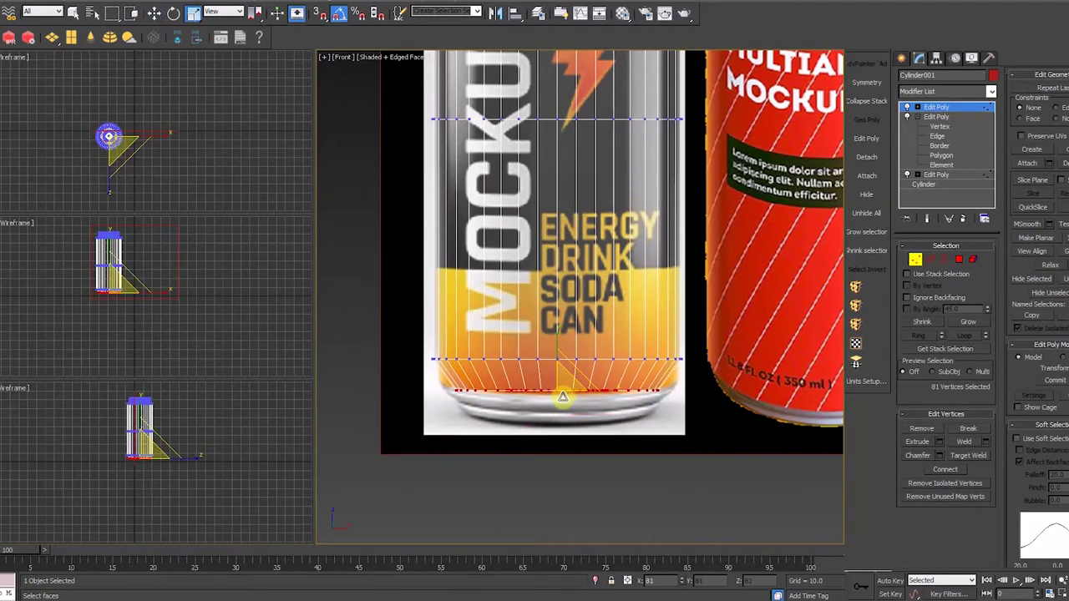
{"action": "key", "text": "w"}
{"action": "left_click_drag", "start_coordinate": [409, 307], "coordinate": [769, 406]}
{"action": "left_click_drag", "start_coordinate": [558, 336], "coordinate": [562, 358]}
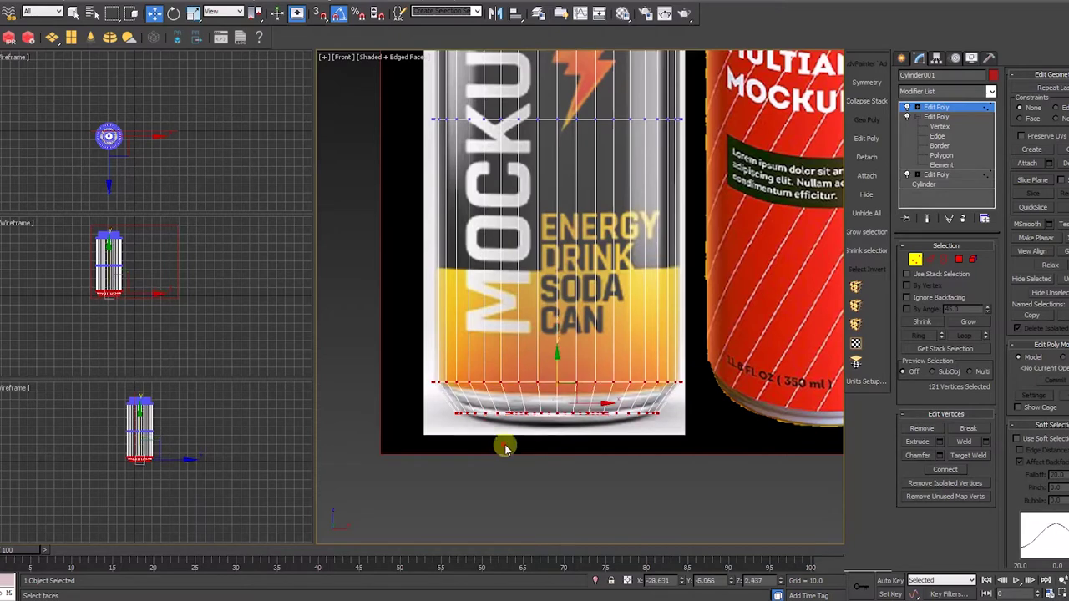
Extrude the can's bottom cap polygons down to the lower edge of the reference can.
{"action": "left_click_drag", "start_coordinate": [409, 401], "coordinate": [721, 393]}
{"action": "key", "text": "r"}
{"action": "key", "text": "4"}
{"action": "key", "text": "w"}
{"action": "left_click", "coordinate": [939, 442]}
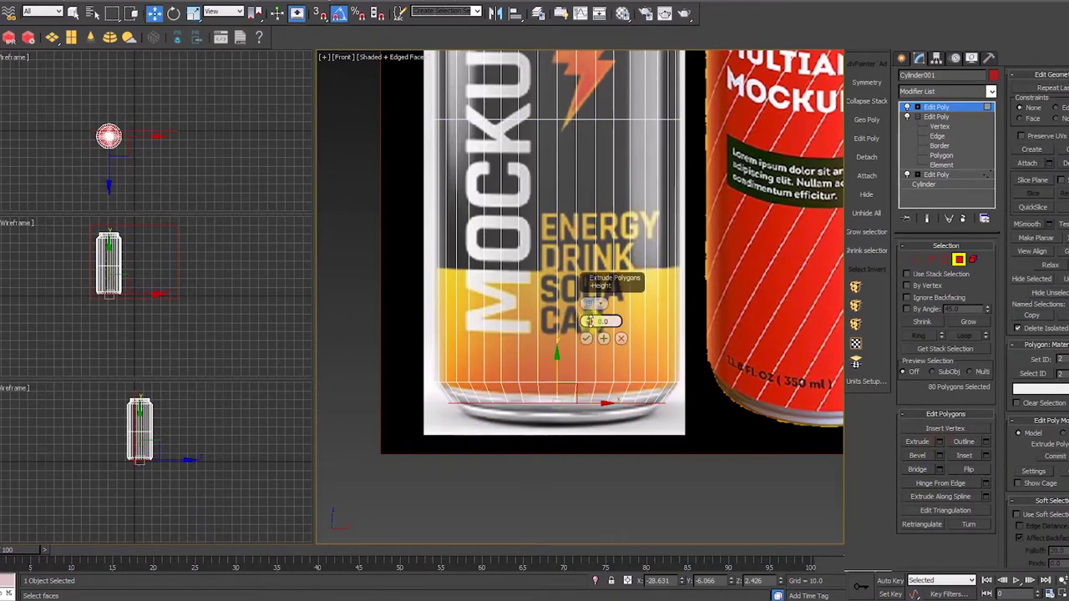
{"action": "left_click_drag", "start_coordinate": [588, 322], "coordinate": [592, 305]}
{"action": "left_click", "coordinate": [586, 338]}
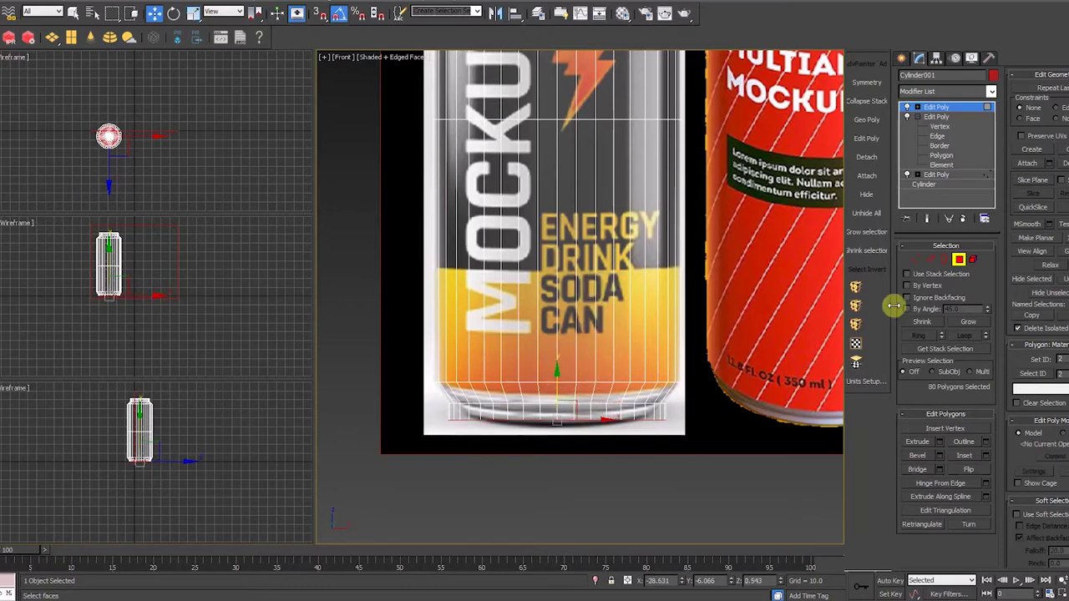
Add an Edit Poly modifier, connect the lower body's vertical edges with a loop and slide it down near the base.
{"action": "left_click", "coordinate": [866, 137]}
{"action": "key", "text": "2"}
{"action": "left_click", "coordinate": [577, 273]}
{"action": "key", "text": "alt+r"}
{"action": "key", "text": "ctrl+shift+e"}
{"action": "left_click_drag", "start_coordinate": [557, 233], "coordinate": [560, 345]}
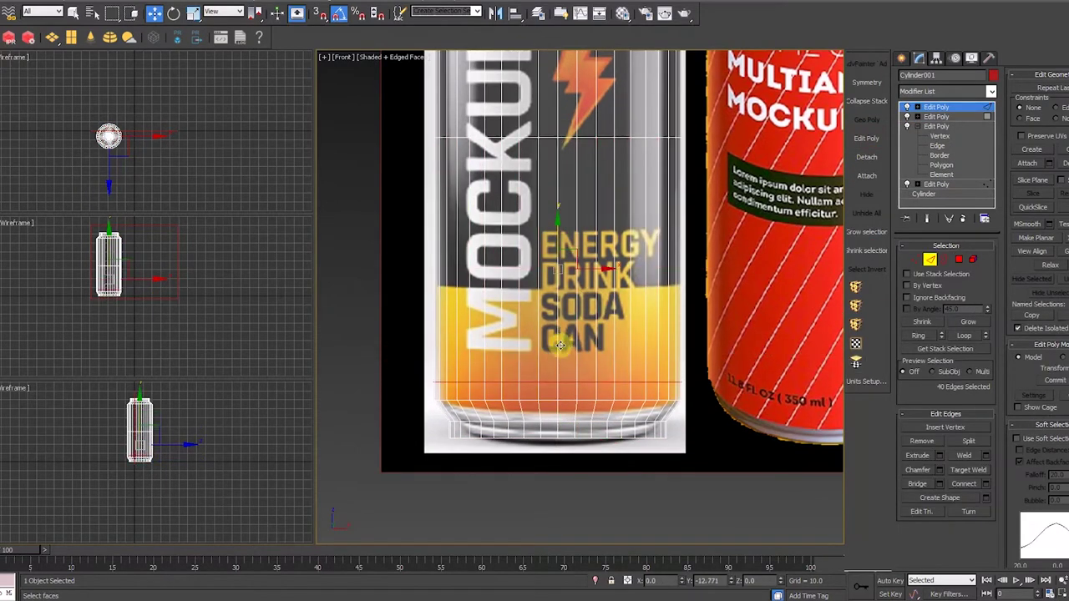
Chamfer the edge loop where the tapered base meets the extruded bottom band.
{"action": "middle_click_drag", "start_coordinate": [471, 428], "coordinate": [461, 408]}
{"action": "left_click", "coordinate": [939, 470]}
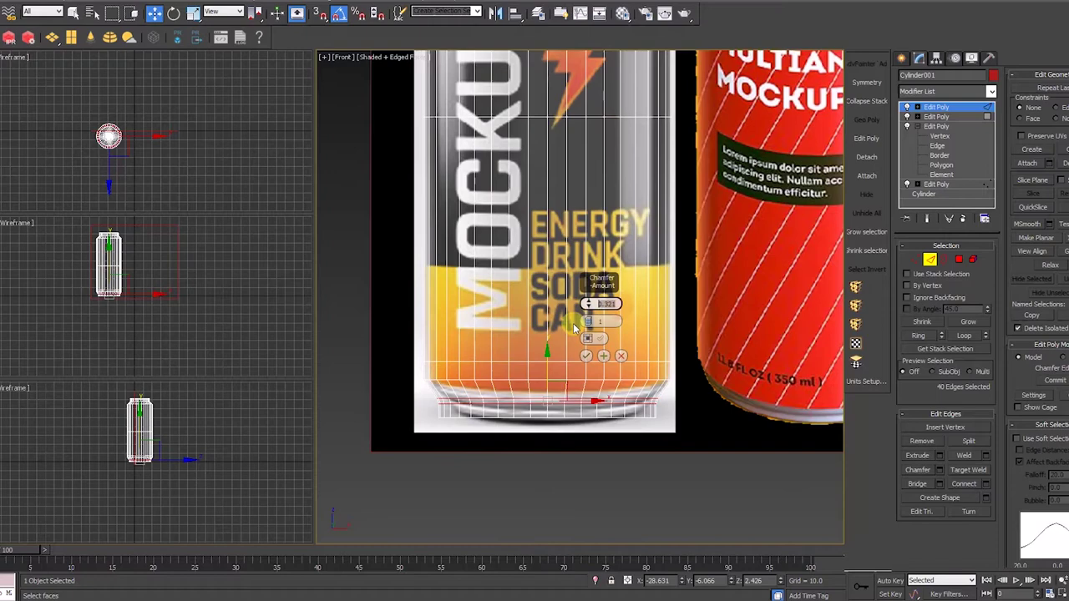
{"action": "left_click", "coordinate": [586, 356]}
Add an Edit Poly modifier and bevel the polygon band around the can's bottom.
{"action": "left_click", "coordinate": [870, 140]}
{"action": "scroll", "coordinate": [574, 334], "scroll_direction": "down", "scroll_amount": 4}
{"action": "key", "text": "4"}
{"action": "scroll", "coordinate": [541, 358], "scroll_direction": "up", "scroll_amount": 6}
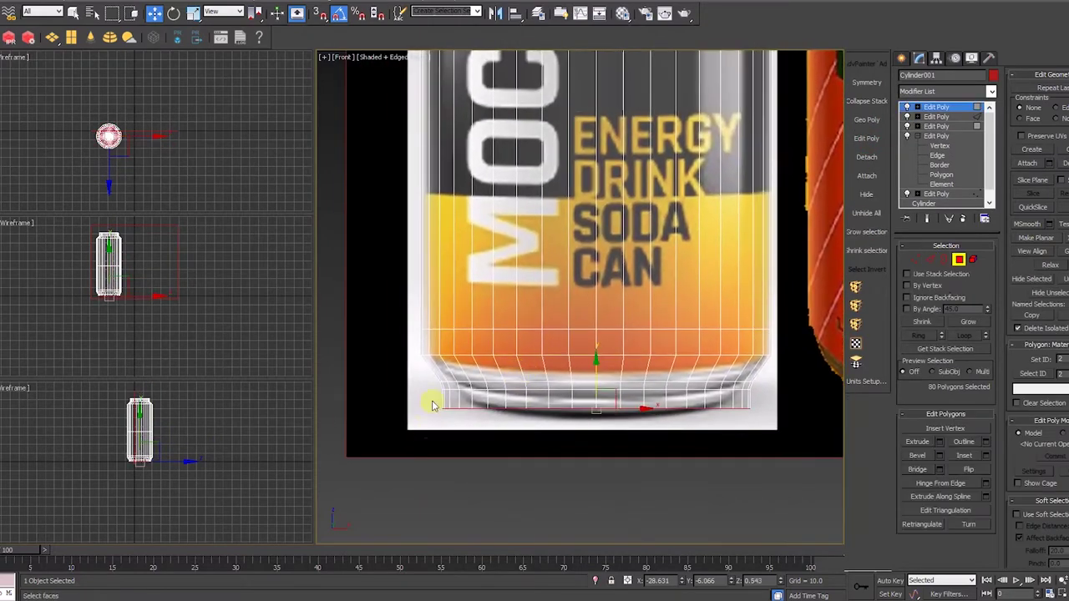
{"action": "left_click_drag", "start_coordinate": [433, 405], "coordinate": [870, 394]}
{"action": "left_click", "coordinate": [940, 455]}
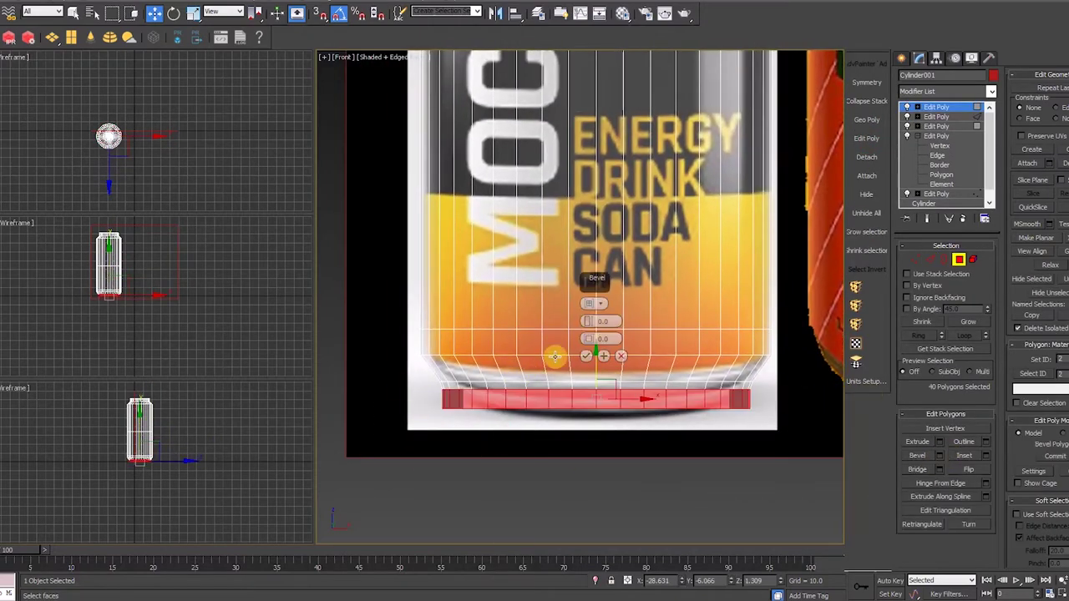
{"action": "left_click_drag", "start_coordinate": [587, 321], "coordinate": [587, 346]}
{"action": "left_click", "coordinate": [587, 356]}
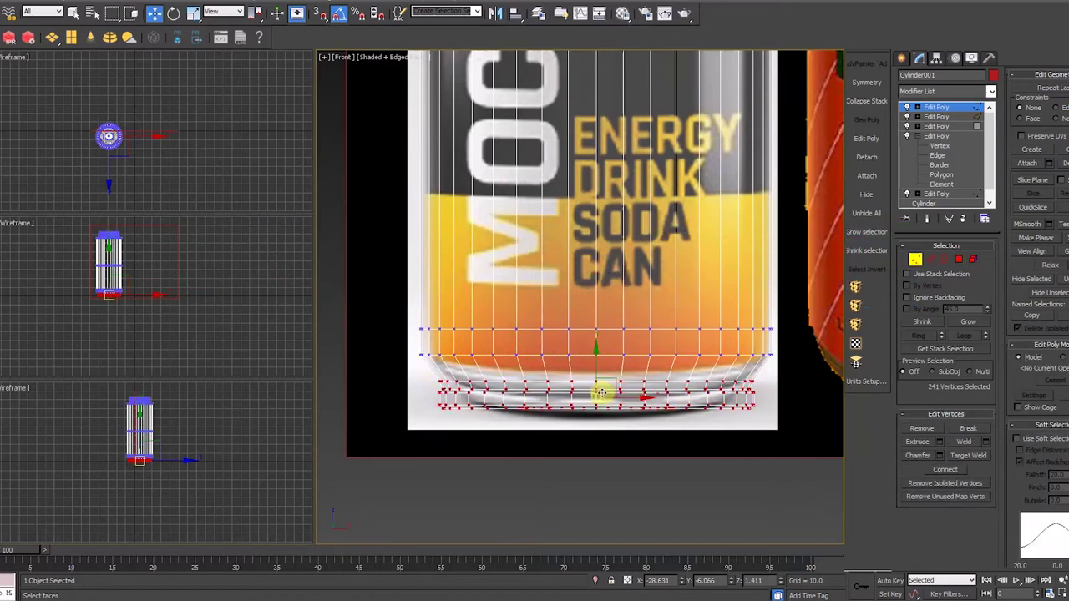
Adjust the heights of the base's vertex rings to align them with the reference can.
{"action": "left_click_drag", "start_coordinate": [595, 365], "coordinate": [595, 359]}
{"action": "left_click_drag", "start_coordinate": [412, 375], "coordinate": [790, 430]}
{"action": "left_click_drag", "start_coordinate": [595, 358], "coordinate": [594, 360]}
{"action": "left_click", "coordinate": [403, 447]}
{"action": "left_click_drag", "start_coordinate": [403, 337], "coordinate": [793, 380]}
{"action": "left_click_drag", "start_coordinate": [596, 330], "coordinate": [596, 334]}
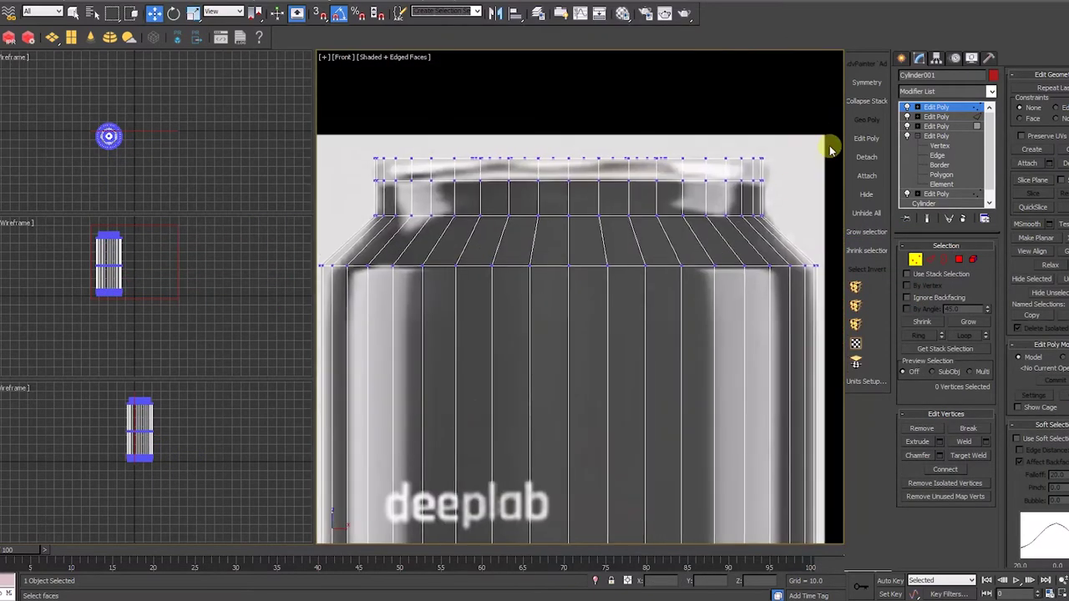
Chamfer the can's shoulder edge loop by 2.5 with additional segments.
{"action": "left_click_drag", "start_coordinate": [380, 288], "coordinate": [806, 227]}
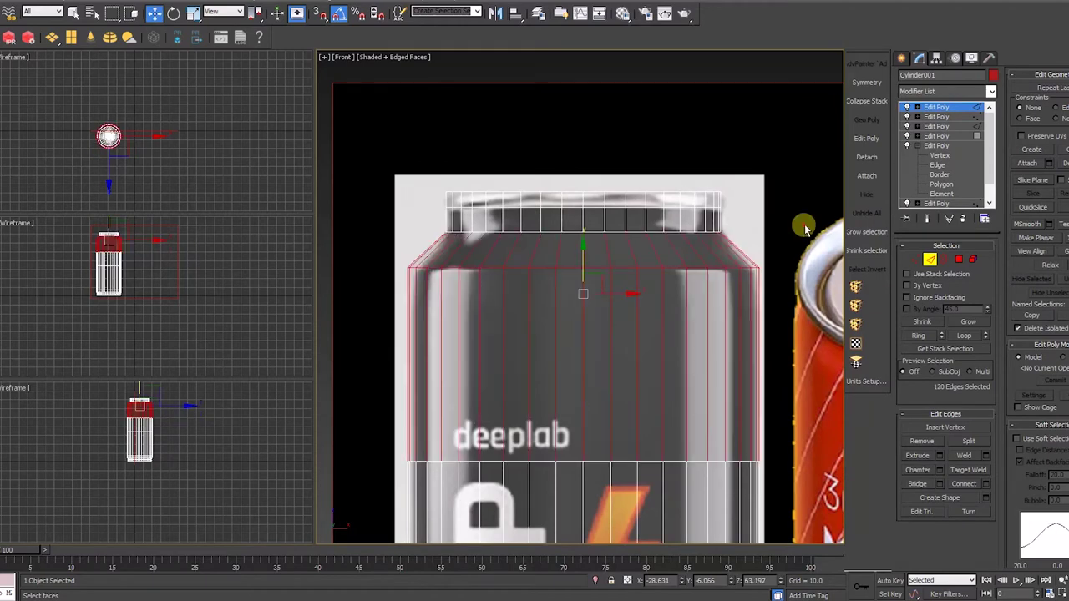
{"action": "left_click_drag", "start_coordinate": [791, 388], "coordinate": [380, 355], "text": "alt"}
{"action": "left_click", "coordinate": [940, 470]}
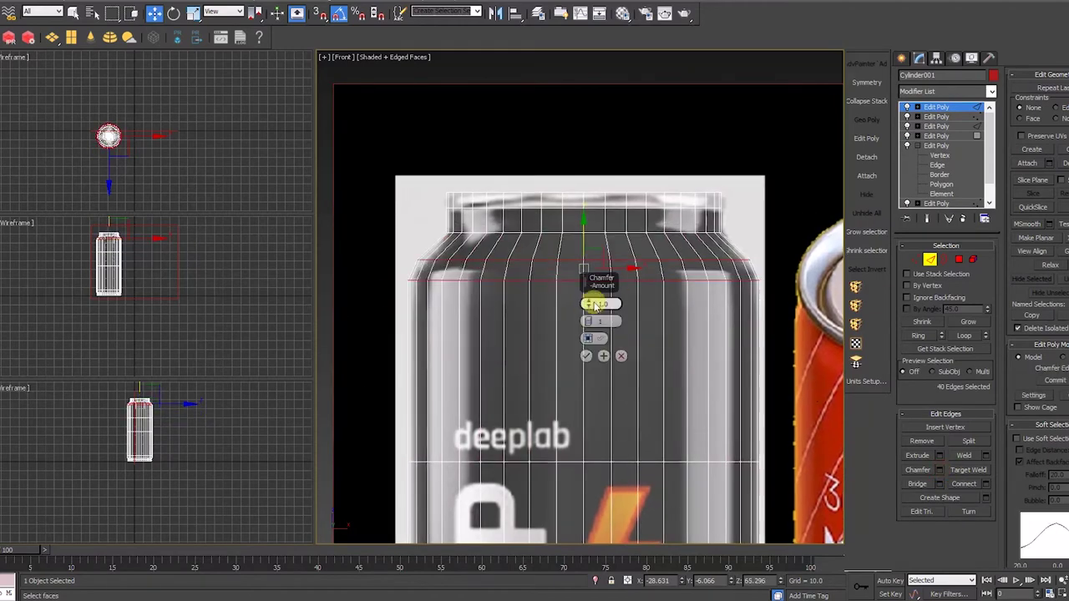
{"action": "left_click_drag", "start_coordinate": [589, 304], "coordinate": [589, 287]}
{"action": "left_click", "coordinate": [589, 319]}
{"action": "left_click", "coordinate": [588, 319]}
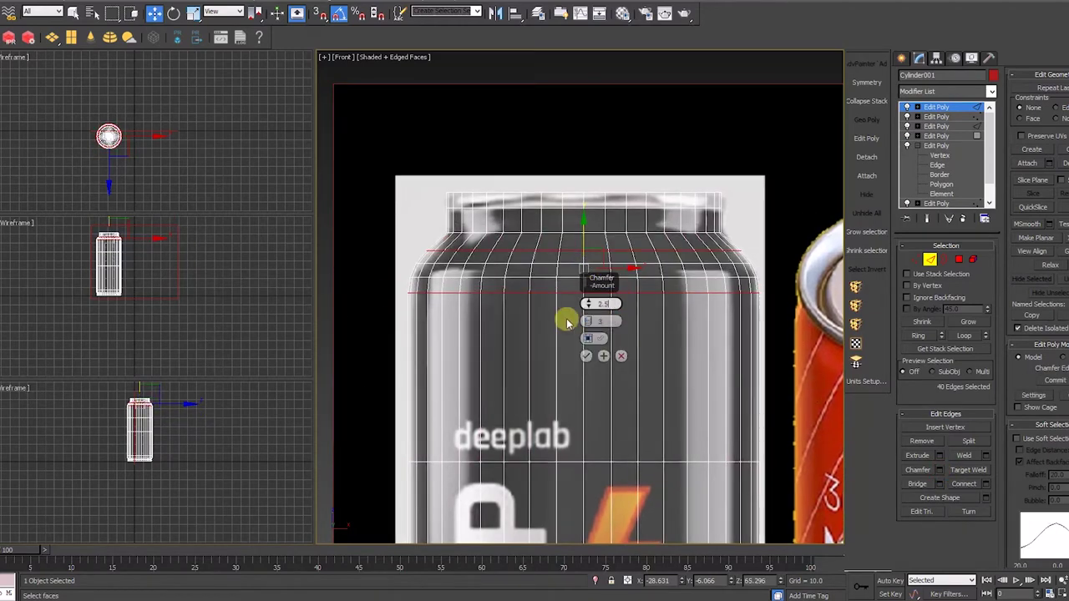
{"action": "left_click", "coordinate": [585, 357]}
Lower the vertex ring just below the rim slightly to match the reference can.
{"action": "key", "text": "1"}
{"action": "left_click_drag", "start_coordinate": [428, 204], "coordinate": [756, 230]}
{"action": "left_click_drag", "start_coordinate": [583, 169], "coordinate": [582, 178]}
Add an Edit Poly modifier and bevel the rim's polygon band with height 0.529 and outline -0.288.
{"action": "left_click", "coordinate": [866, 139]}
{"action": "key", "text": "4"}
{"action": "left_click_drag", "start_coordinate": [422, 202], "coordinate": [758, 215]}
{"action": "left_click", "coordinate": [940, 455]}
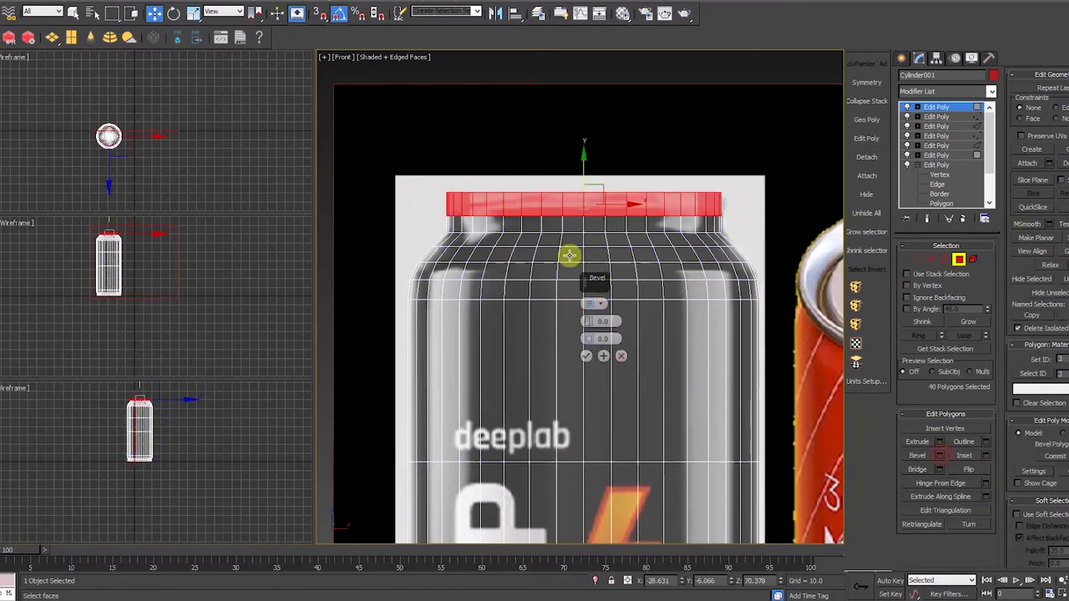
{"action": "mouse_move", "coordinate": [589, 323]}
{"action": "left_mouse_down"}
{"action": "mouse_move", "coordinate": [588, 310]}
{"action": "mouse_move", "coordinate": [590, 337]}
{"action": "left_mouse_up"}
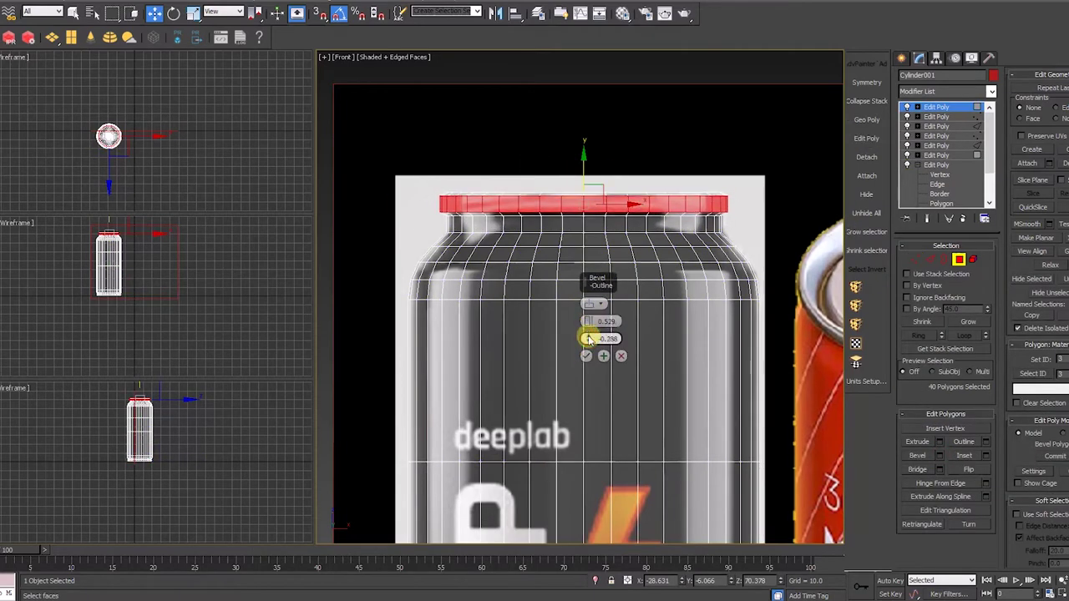
{"action": "left_click", "coordinate": [586, 356]}
Add an Edit Poly modifier and raise the vertex ring just above the can's tapered base.
{"action": "scroll", "coordinate": [725, 317], "scroll_direction": "down", "scroll_amount": 3}
{"action": "middle_click_drag", "start_coordinate": [730, 368], "coordinate": [652, 153]}
{"action": "left_click", "coordinate": [866, 138]}
{"action": "middle_click_drag", "start_coordinate": [546, 489], "coordinate": [518, 439]}
{"action": "key", "text": "1"}
{"action": "scroll", "coordinate": [521, 441], "scroll_direction": "up", "scroll_amount": 3}
{"action": "left_click_drag", "start_coordinate": [352, 292], "coordinate": [734, 344]}
{"action": "left_click_drag", "start_coordinate": [551, 302], "coordinate": [552, 270]}
Chamfer the edge loop at the body's lower corner by 1.0 with additional segments.
{"action": "key", "text": "2"}
{"action": "double_click", "coordinate": [508, 359]}
{"action": "left_click", "coordinate": [941, 471]}
{"action": "left_click_drag", "start_coordinate": [589, 326], "coordinate": [588, 322]}
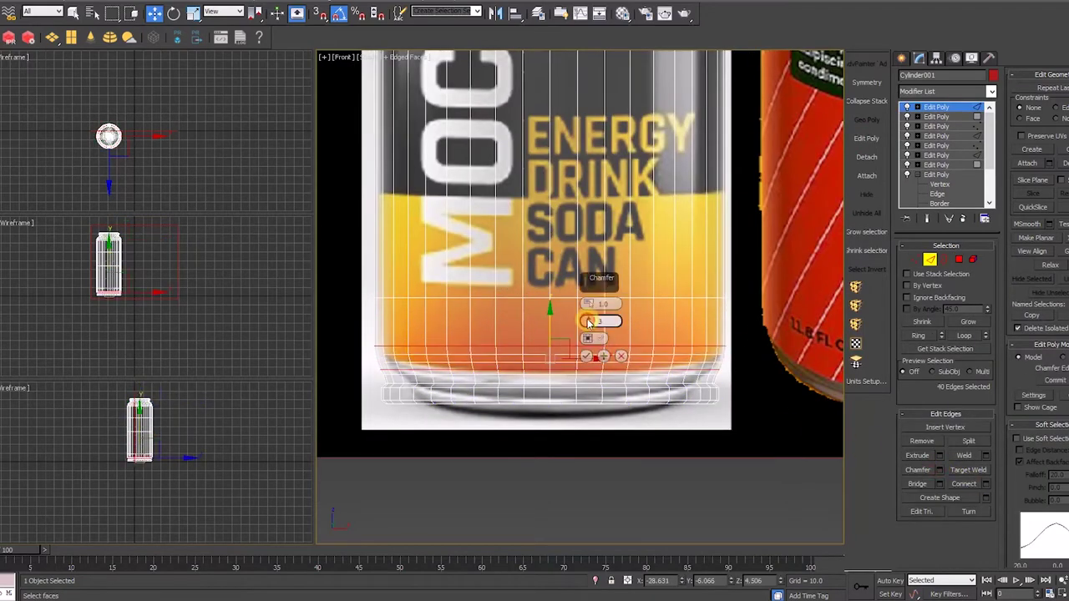
{"action": "left_click", "coordinate": [585, 356]}
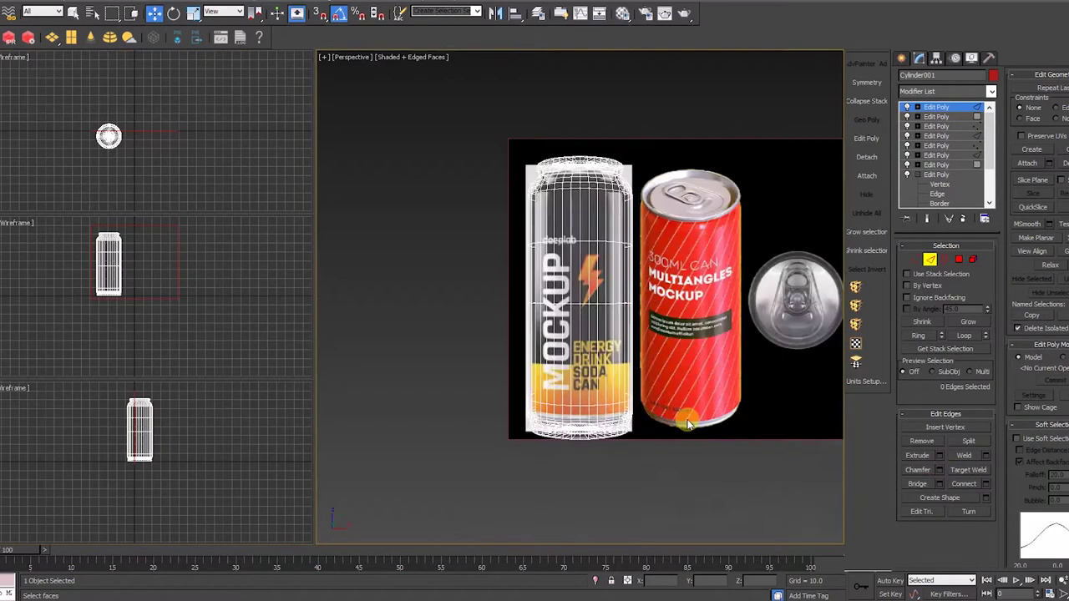
Leave edge editing and make the can's material opaque again in the perspective view.
{"action": "left_click", "coordinate": [930, 111]}
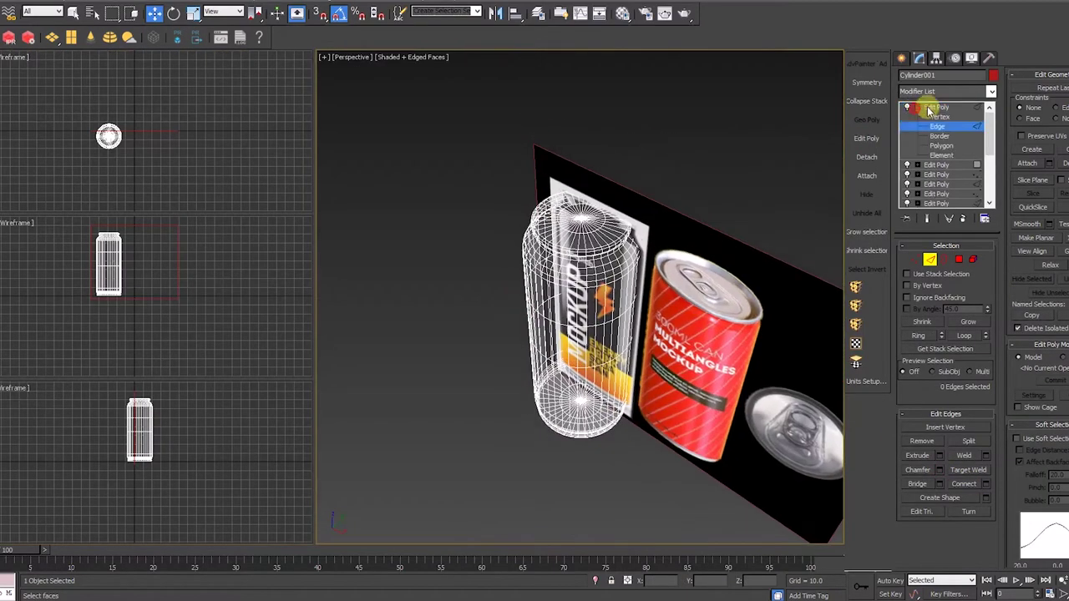
{"action": "middle_click_drag", "start_coordinate": [710, 392], "coordinate": [576, 372], "text": "alt"}
{"action": "left_click", "coordinate": [622, 15]}
{"action": "left_click", "coordinate": [541, 75]}
{"action": "left_click", "coordinate": [568, 125]}
{"action": "left_click", "coordinate": [518, 334]}
{"action": "middle_click_drag", "start_coordinate": [539, 326], "coordinate": [537, 428], "text": "alt"}
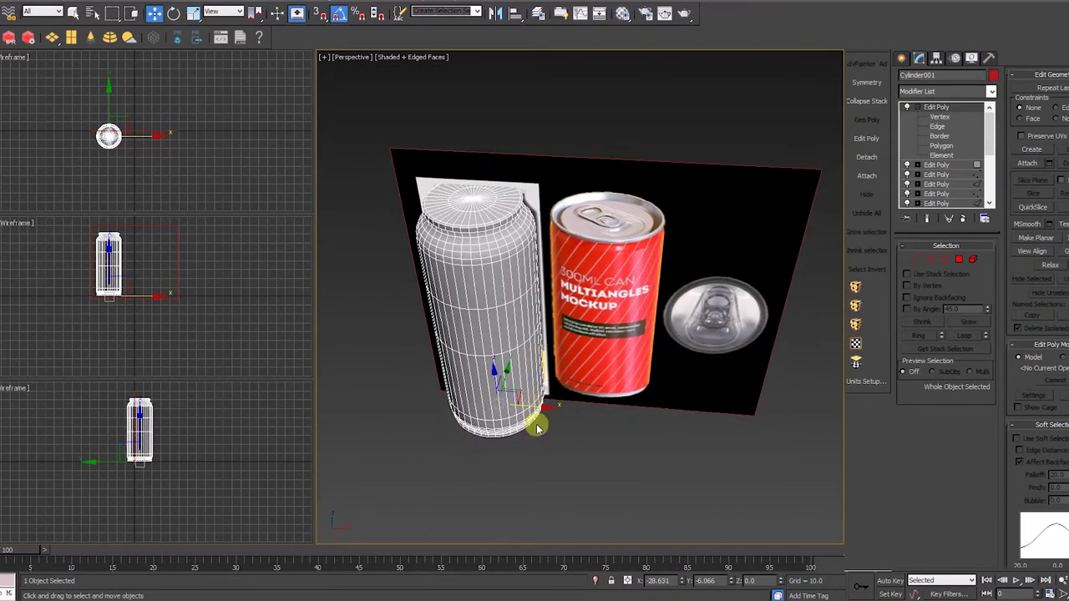
Clone the can as an instance in front of the reference image.
{"action": "left_click_drag", "start_coordinate": [537, 428], "coordinate": [606, 493], "text": "shift"}
{"action": "left_click", "coordinate": [544, 346]}
Add an Edit Poly modifier to the cloned can and remove the inner vertices of its top cap.
{"action": "scroll", "coordinate": [602, 358], "scroll_direction": "up", "scroll_amount": 5}
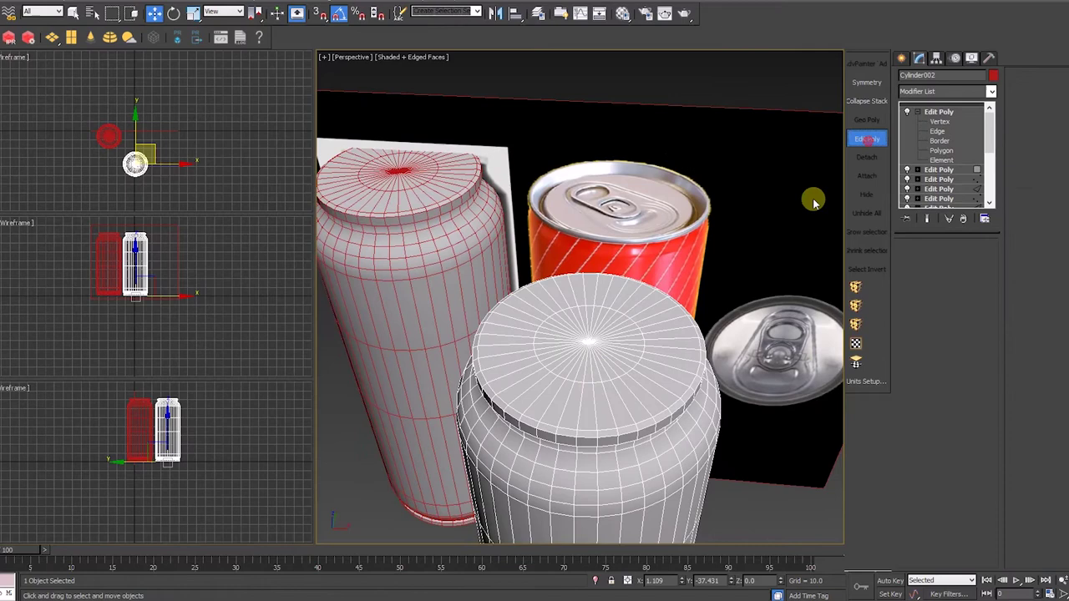
{"action": "key", "text": "1"}
{"action": "left_click", "coordinate": [601, 344]}
{"action": "left_click", "coordinate": [970, 324]}
{"action": "key", "text": "BackSpace"}
Inset the single top cap polygon by 0.569.
{"action": "key", "text": "4"}
{"action": "left_click", "coordinate": [589, 365]}
{"action": "key", "text": "r"}
{"action": "left_click_drag", "start_coordinate": [616, 344], "coordinate": [588, 326], "text": "shift"}
{"action": "key", "text": "w"}
{"action": "left_click", "coordinate": [986, 455]}
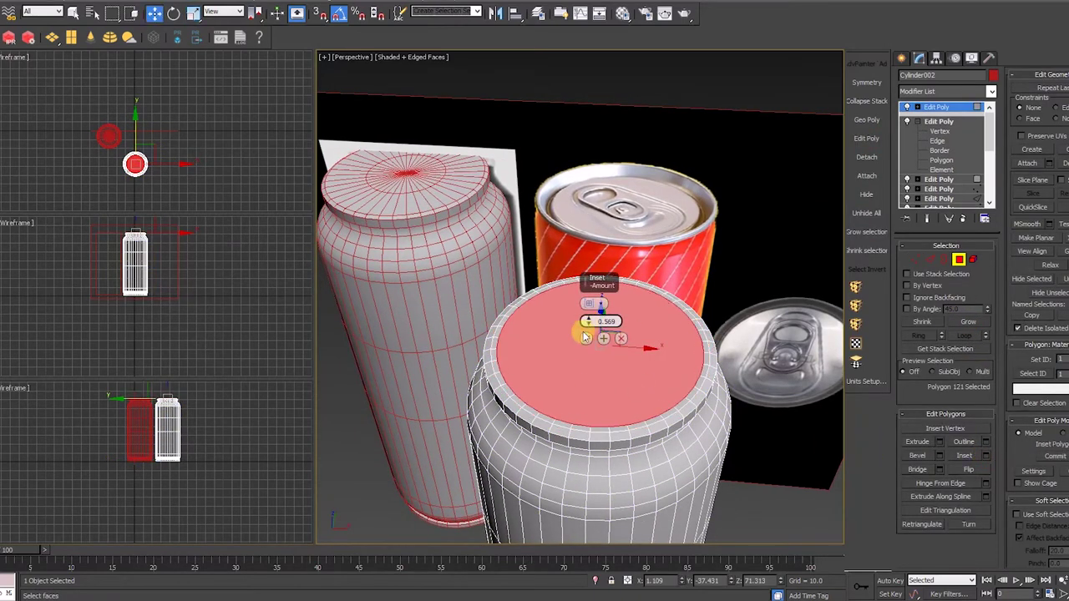
{"action": "left_click", "coordinate": [587, 339]}
Sink the cap polygon about 2.2 units inside the rim and scale it inward slightly.
{"action": "middle_click_drag", "start_coordinate": [656, 443], "coordinate": [640, 418], "text": "alt"}
{"action": "key", "text": "r"}
{"action": "left_click_drag", "start_coordinate": [608, 348], "coordinate": [609, 344]}
{"action": "middle_click_drag", "start_coordinate": [605, 394], "coordinate": [613, 392], "text": "alt"}
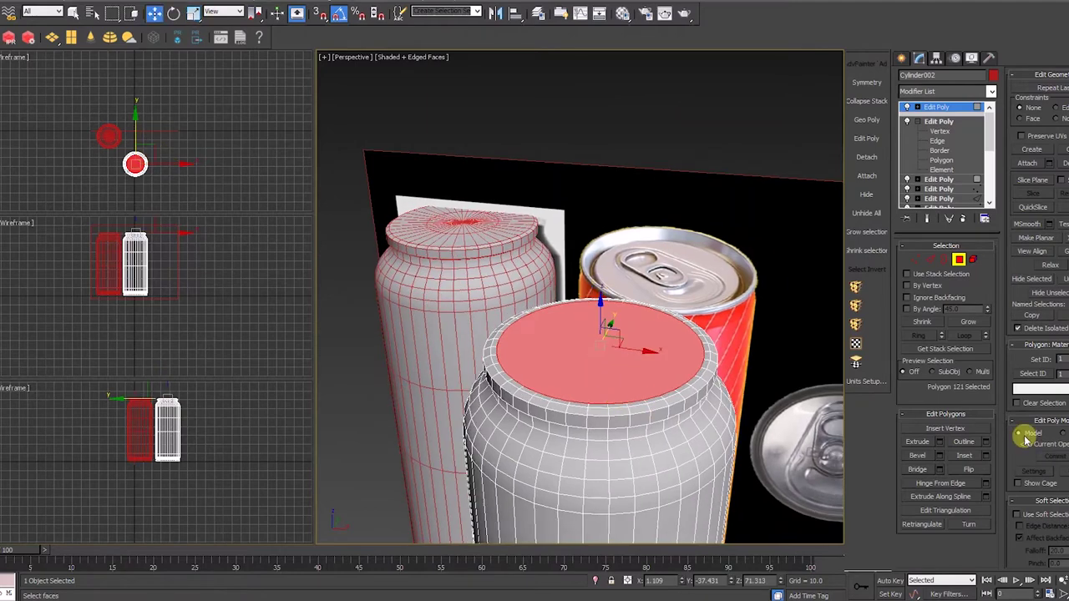
{"action": "key", "text": "w"}
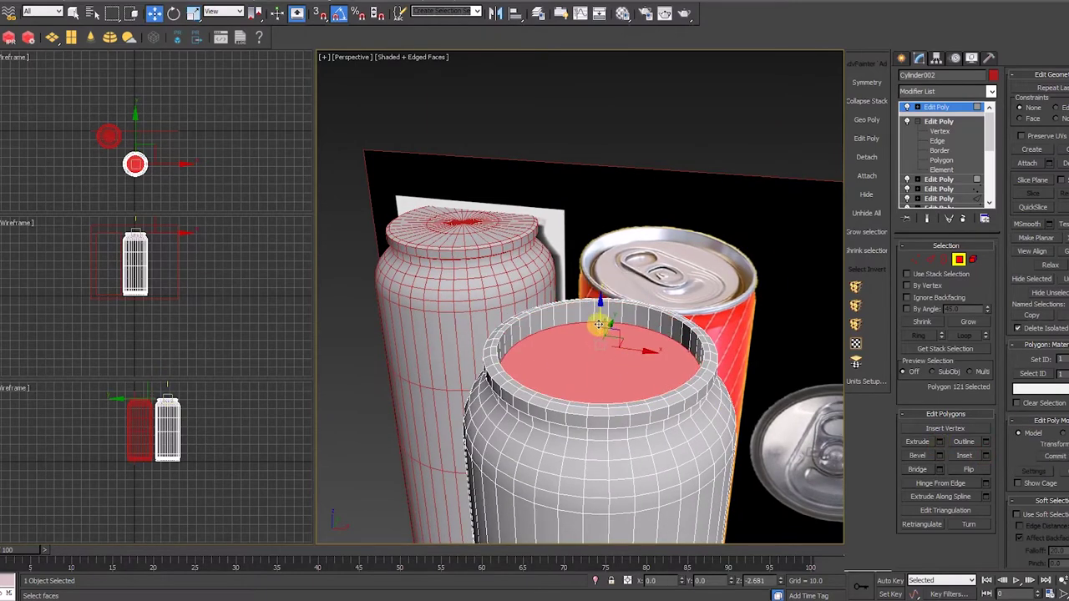
{"action": "key", "text": "r"}
{"action": "key", "text": "w"}
Inset the recessed lid polygon by 0.569 and raise the inner face.
{"action": "key", "text": "i"}
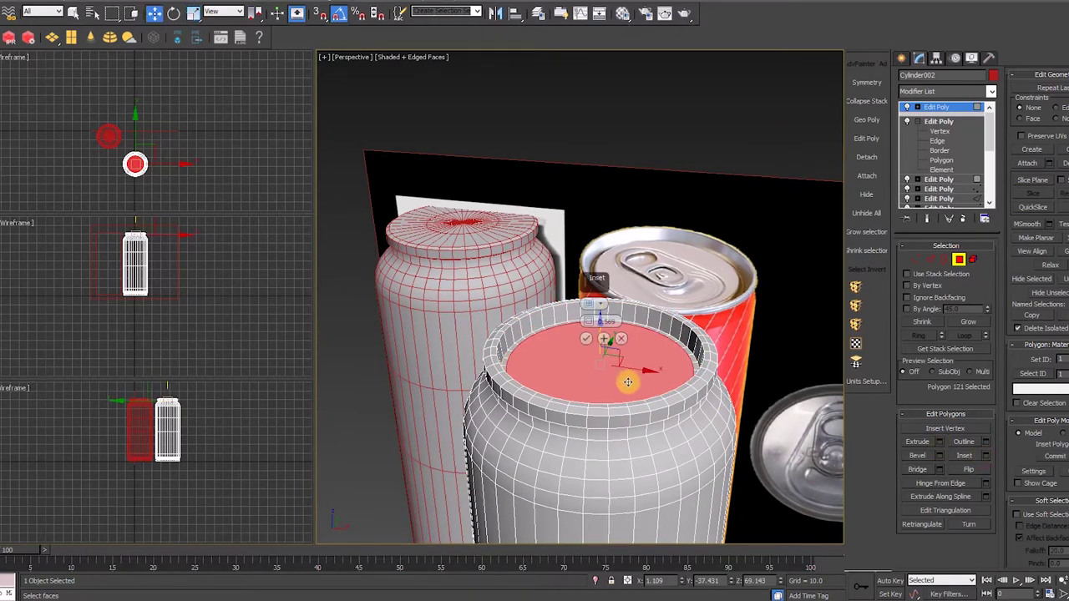
{"action": "left_click", "coordinate": [586, 339]}
{"action": "middle_click_drag", "start_coordinate": [561, 352], "coordinate": [557, 363], "text": "alt"}
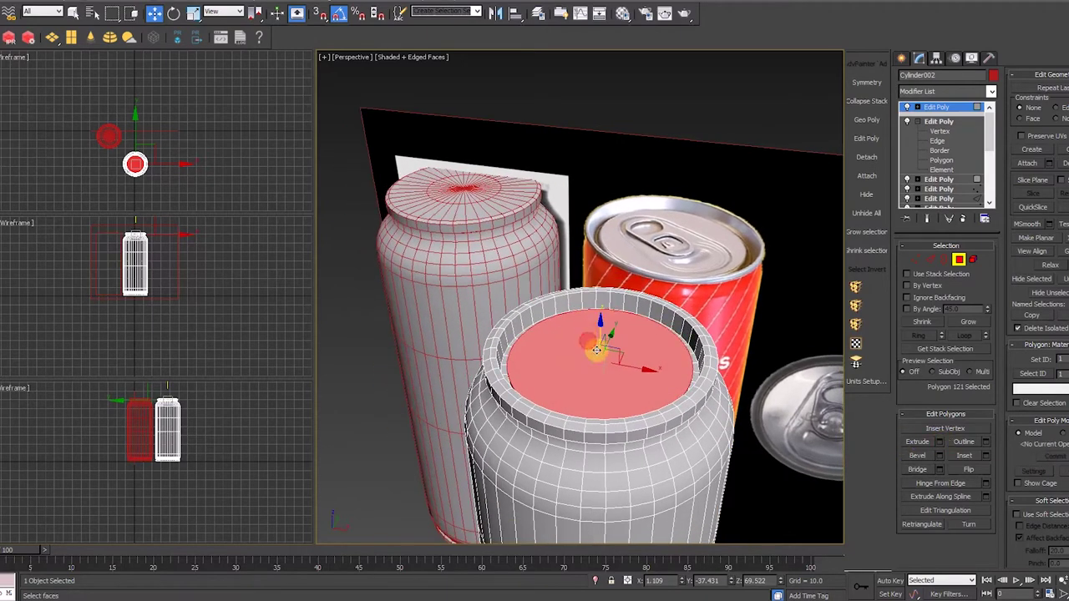
{"action": "left_click", "coordinate": [640, 429]}
{"action": "left_click_drag", "start_coordinate": [600, 323], "coordinate": [601, 315]}
Inset the raised lid face again, clear the polygon selection and leave polygon editing.
{"action": "left_click", "coordinate": [623, 408]}
{"action": "left_click", "coordinate": [985, 456]}
{"action": "left_click", "coordinate": [807, 392]}
{"action": "left_click_drag", "start_coordinate": [968, 108], "coordinate": [966, 119]}
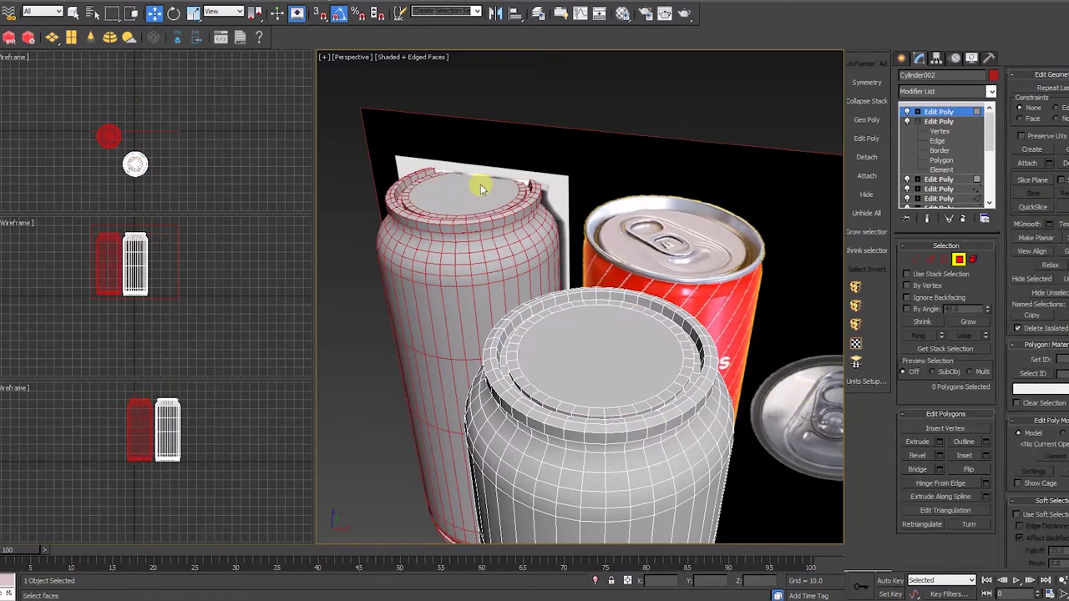
{"action": "left_click", "coordinate": [918, 112]}
{"action": "left_click", "coordinate": [938, 112]}
Add an Edit Poly modifier and chamfer the three edge loops around the can's rim by 0.21 with 2 segments.
{"action": "left_click", "coordinate": [866, 139]}
{"action": "key", "text": "2"}
{"action": "scroll", "coordinate": [674, 368], "scroll_direction": "up", "scroll_amount": 5}
{"action": "double_click", "coordinate": [725, 386]}
{"action": "middle_click_drag", "start_coordinate": [678, 448], "coordinate": [689, 359], "text": "alt"}
{"action": "left_click", "coordinate": [719, 255], "text": "ctrl"}
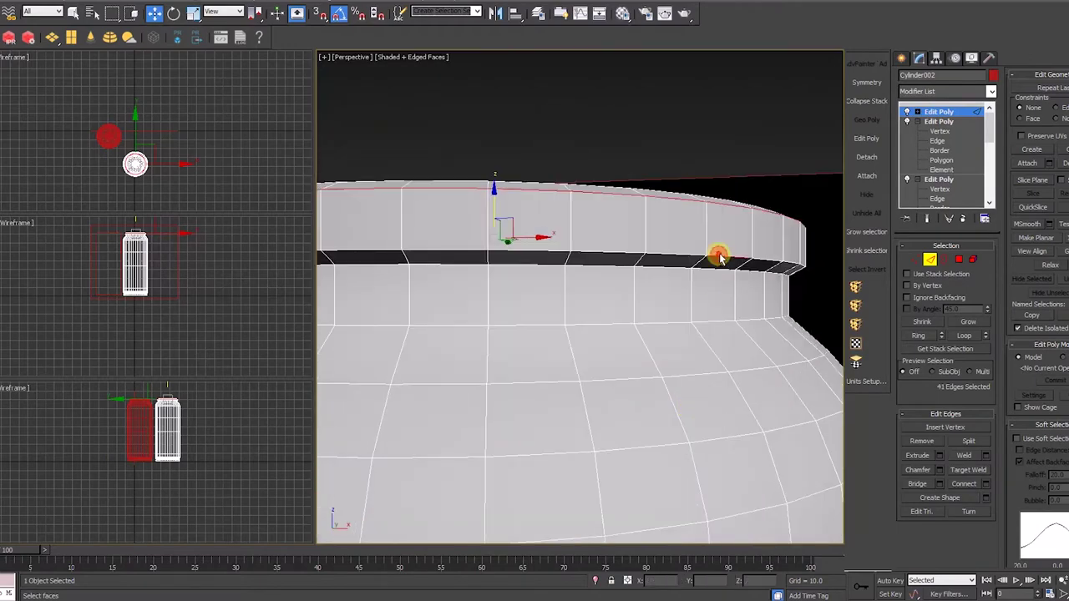
{"action": "double_click", "coordinate": [719, 256], "text": "ctrl"}
{"action": "middle_click_drag", "start_coordinate": [719, 257], "coordinate": [740, 295], "text": "alt"}
{"action": "double_click", "coordinate": [718, 331], "text": "ctrl"}
{"action": "left_click", "coordinate": [941, 470]}
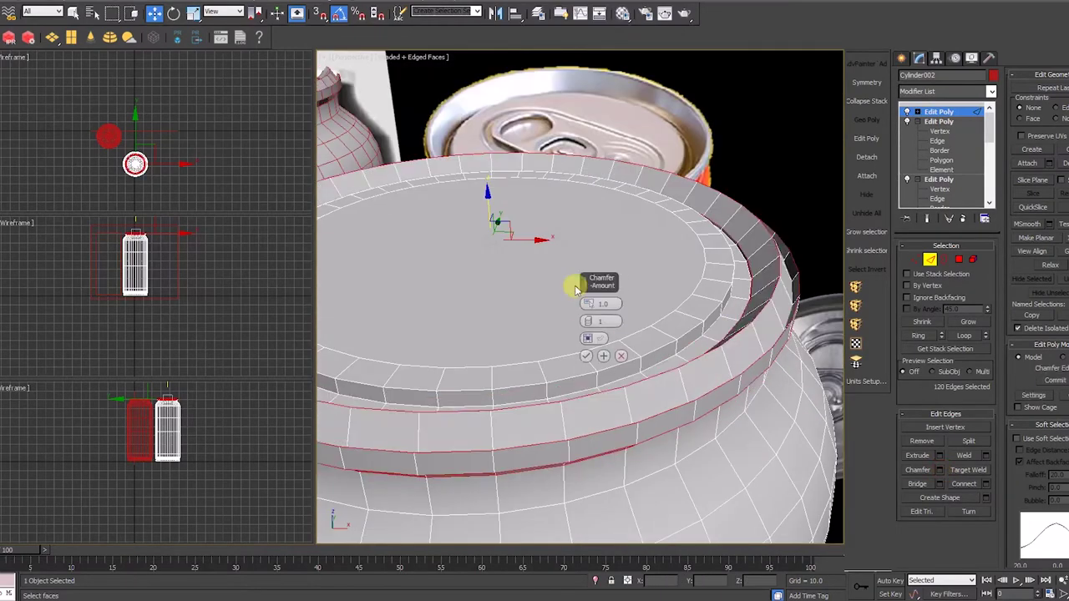
{"action": "left_click_drag", "start_coordinate": [588, 301], "coordinate": [588, 308]}
{"action": "middle_click_drag", "start_coordinate": [777, 447], "coordinate": [794, 377], "text": "alt"}
{"action": "left_click", "coordinate": [588, 322]}
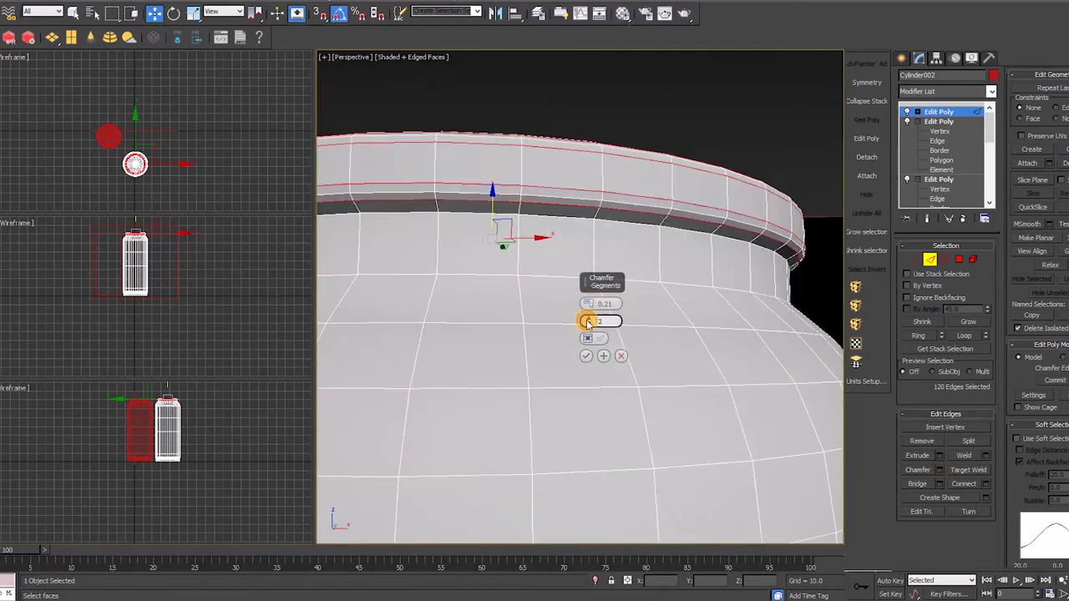
{"action": "middle_click_drag", "start_coordinate": [588, 322], "coordinate": [468, 319], "text": "alt"}
{"action": "key", "text": "Return"}
{"action": "left_click", "coordinate": [587, 355]}
Add an Edit Poly modifier and scale the lid's raised center polygons slightly outward within the rim.
{"action": "scroll", "coordinate": [644, 375], "scroll_direction": "down", "scroll_amount": 6}
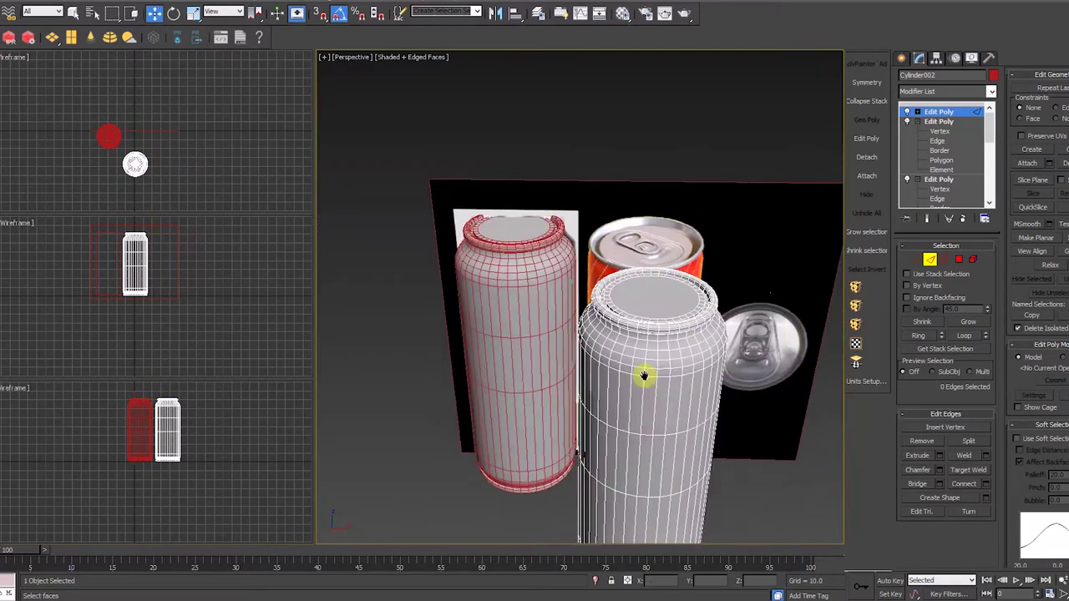
{"action": "scroll", "coordinate": [643, 375], "scroll_direction": "up", "scroll_amount": 6}
{"action": "middle_click_drag", "start_coordinate": [644, 375], "coordinate": [597, 348], "text": "alt"}
{"action": "scroll", "coordinate": [596, 348], "scroll_direction": "down", "scroll_amount": 4}
{"action": "left_click", "coordinate": [872, 144]}
{"action": "key", "text": "4"}
{"action": "left_click", "coordinate": [660, 359]}
{"action": "left_click", "coordinate": [964, 324]}
{"action": "middle_click_drag", "start_coordinate": [663, 365], "coordinate": [647, 356], "text": "alt"}
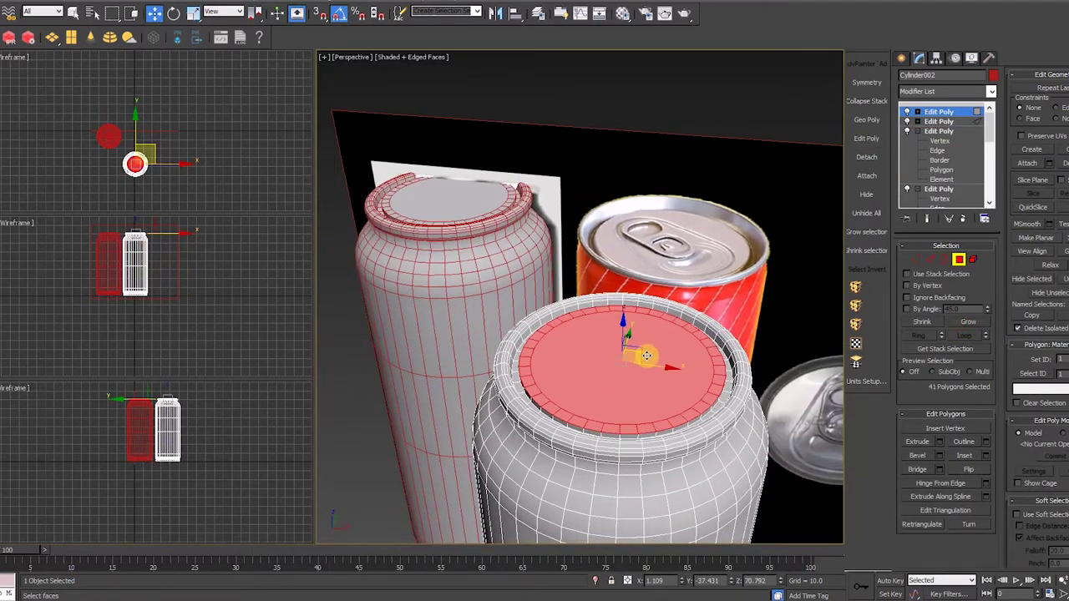
{"action": "key", "text": "r"}
{"action": "left_click_drag", "start_coordinate": [624, 365], "coordinate": [635, 328]}
{"action": "key", "text": "w"}
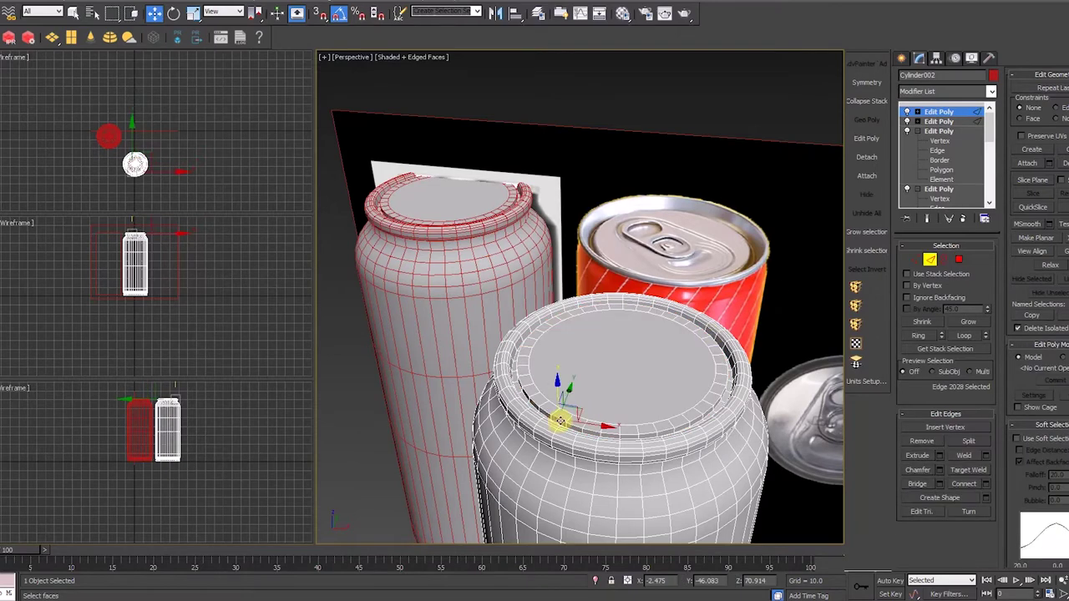
Add an Edit Poly modifier and chamfer the edge loop around the recessed lid's raised face.
{"action": "scroll", "coordinate": [558, 420], "scroll_direction": "up", "scroll_amount": 5}
{"action": "scroll", "coordinate": [679, 317], "scroll_direction": "down", "scroll_amount": 5}
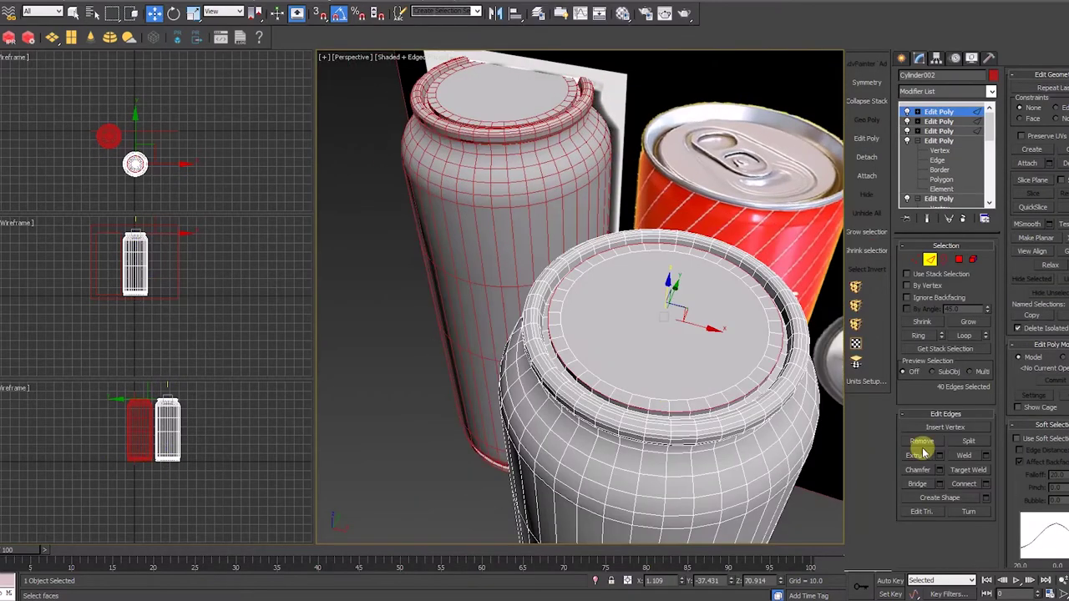
{"action": "key", "text": "ctrl+shift+c"}
{"action": "mouse_move", "coordinate": [589, 307]}
{"action": "left_mouse_down"}
{"action": "mouse_move", "coordinate": [600, 311]}
{"action": "mouse_move", "coordinate": [590, 303]}
{"action": "left_mouse_up"}
{"action": "scroll", "coordinate": [584, 322], "scroll_direction": "up", "scroll_amount": 5}
{"action": "scroll", "coordinate": [504, 326], "scroll_direction": "down", "scroll_amount": 3}
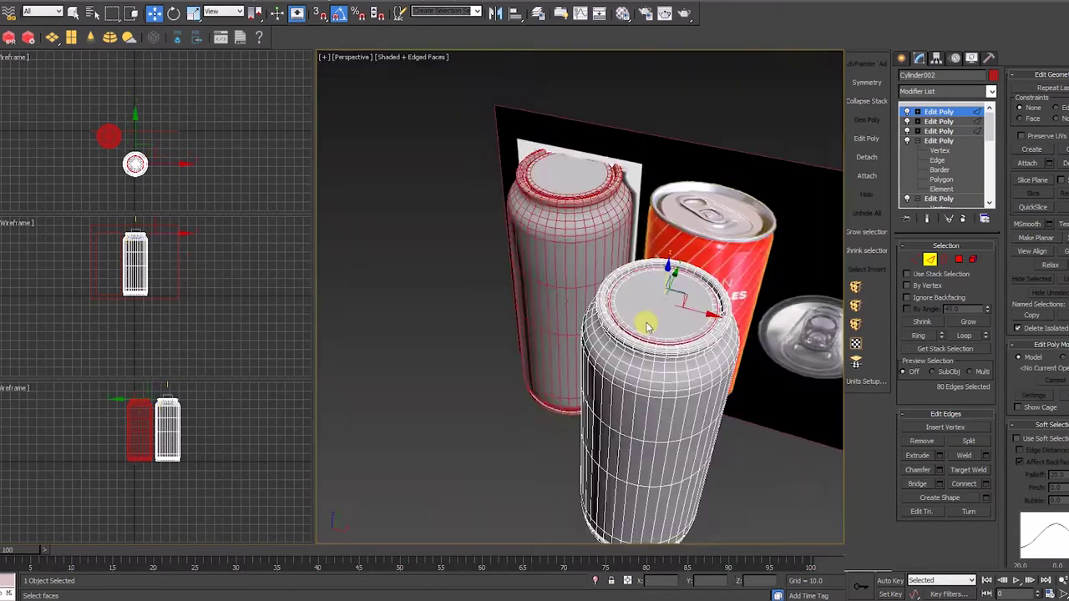
Add an Edit Poly modifier and chamfer the four edge loops around the can's base.
{"action": "middle_click_drag", "start_coordinate": [644, 317], "coordinate": [581, 315], "text": "alt"}
{"action": "scroll", "coordinate": [579, 310], "scroll_direction": "up", "scroll_amount": 5}
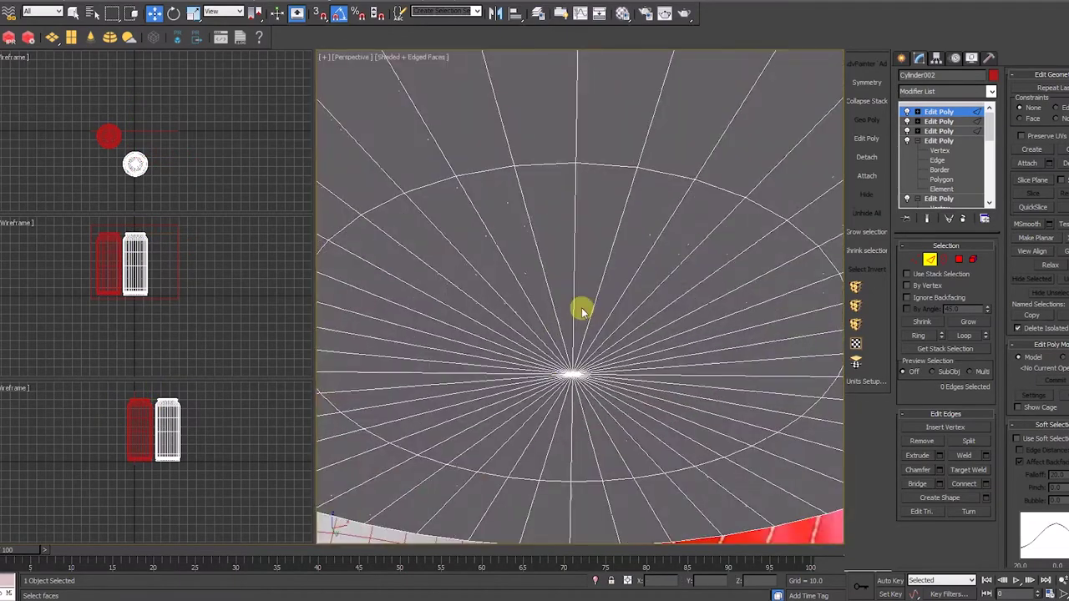
{"action": "key", "text": "1"}
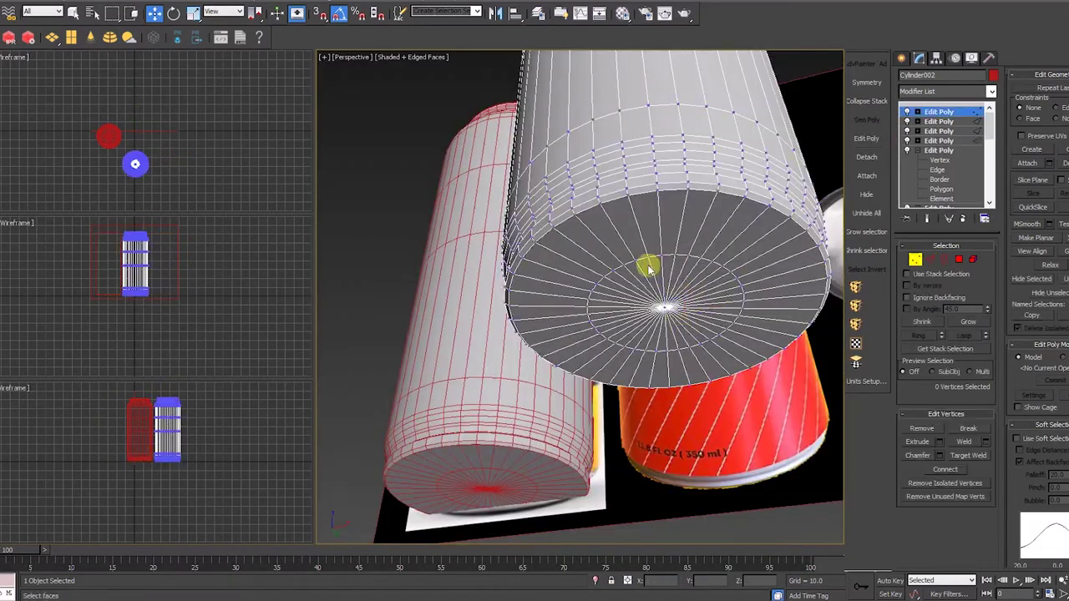
{"action": "scroll", "coordinate": [621, 393], "scroll_direction": "up", "scroll_amount": 5}
{"action": "middle_click_drag", "start_coordinate": [648, 267], "coordinate": [868, 447], "text": "alt"}
{"action": "key", "text": "2"}
{"action": "double_click", "coordinate": [587, 340]}
{"action": "double_click", "coordinate": [587, 346], "text": "ctrl"}
{"action": "double_click", "coordinate": [590, 378], "text": "ctrl"}
{"action": "double_click", "coordinate": [595, 236], "text": "ctrl"}
{"action": "left_click", "coordinate": [939, 471]}
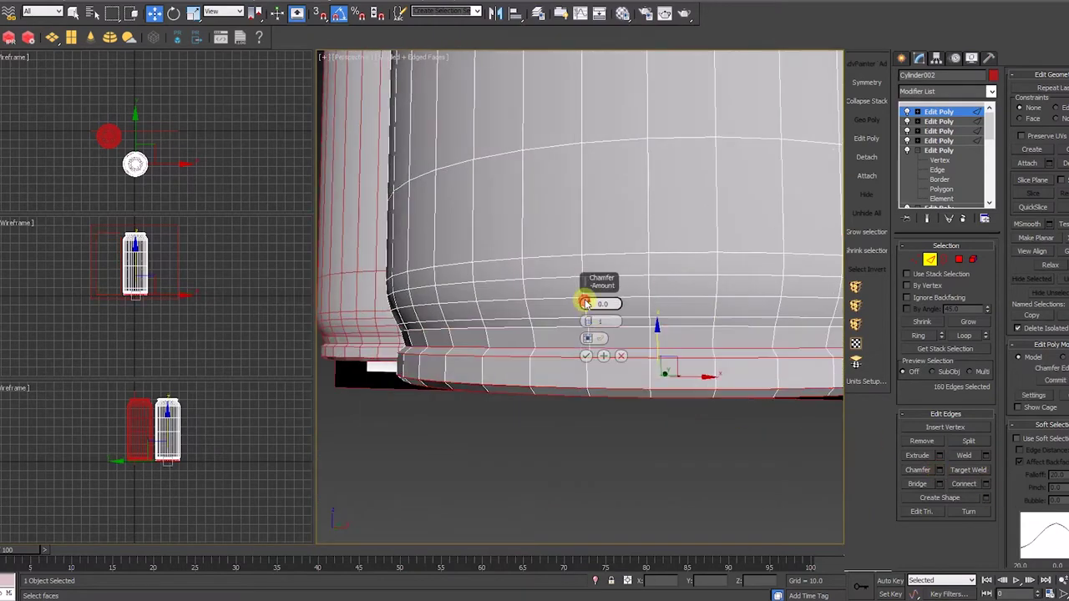
{"action": "left_click_drag", "start_coordinate": [589, 303], "coordinate": [590, 305]}
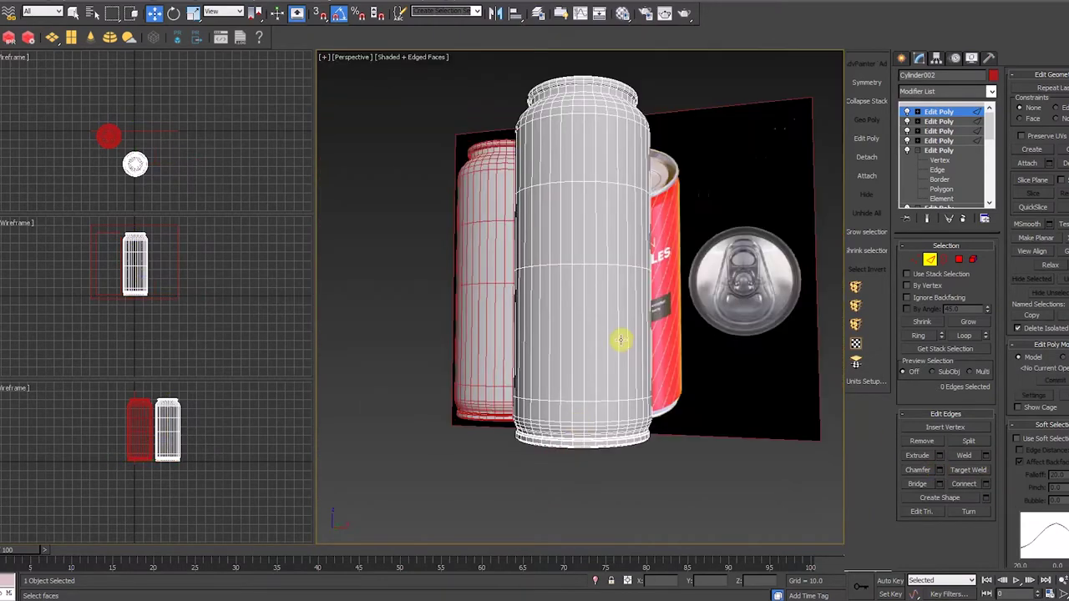
Add a TurboSmooth modifier to the can and check the smoothed surface from above.
{"action": "middle_click_drag", "start_coordinate": [615, 341], "coordinate": [671, 246], "text": "alt"}
{"action": "left_click", "coordinate": [991, 91]}
{"action": "left_click", "coordinate": [653, 393]}
{"action": "scroll", "coordinate": [671, 246], "scroll_direction": "down", "scroll_amount": 3}
{"action": "left_click", "coordinate": [670, 245]}
{"action": "left_click", "coordinate": [735, 259]}
{"action": "scroll", "coordinate": [618, 293], "scroll_direction": "up", "scroll_amount": 4}
{"action": "mouse_move", "coordinate": [618, 292]}
{"action": "middle_mouse_down", "text": "alt"}
{"action": "mouse_move", "coordinate": [590, 306]}
{"action": "mouse_move", "coordinate": [646, 243]}
{"action": "mouse_move", "coordinate": [633, 303]}
{"action": "middle_mouse_up", "text": "alt"}
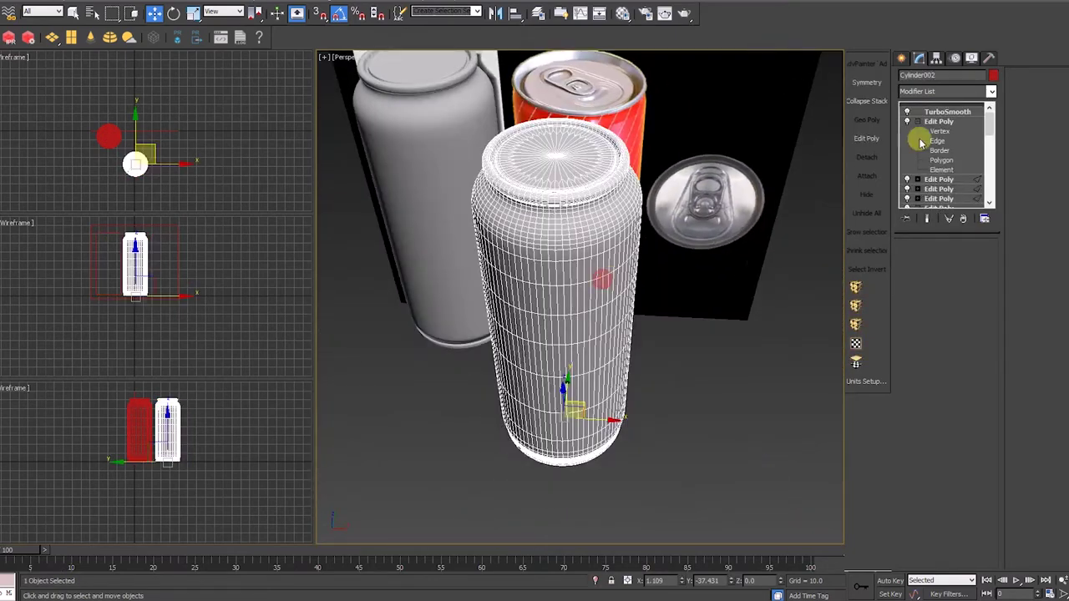
Below TurboSmooth, add an Edit Poly modifier and chamfer the edge loop between neck and shoulder by 0.15.
{"action": "left_click", "coordinate": [913, 143]}
{"action": "middle_click_drag", "start_coordinate": [709, 406], "coordinate": [615, 373], "text": "alt"}
{"action": "key", "text": "ctrl+d"}
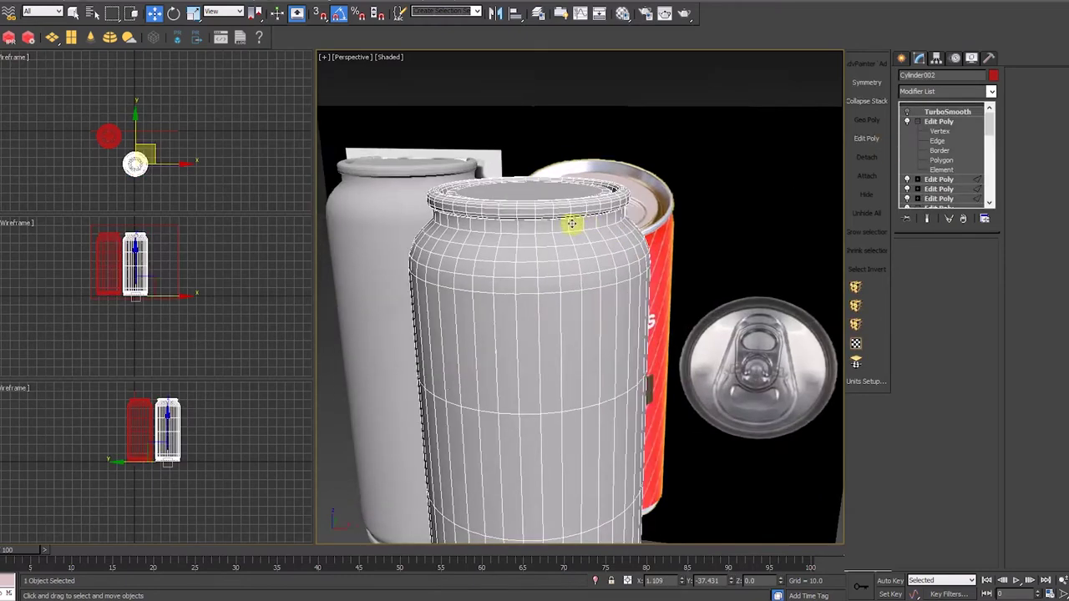
{"action": "scroll", "coordinate": [616, 255], "scroll_direction": "up", "scroll_amount": 3}
{"action": "key", "text": "2"}
{"action": "double_click", "coordinate": [615, 232]}
{"action": "left_click", "coordinate": [940, 471]}
{"action": "type", "text": "0.1"}
{"action": "key", "text": "Tab"}
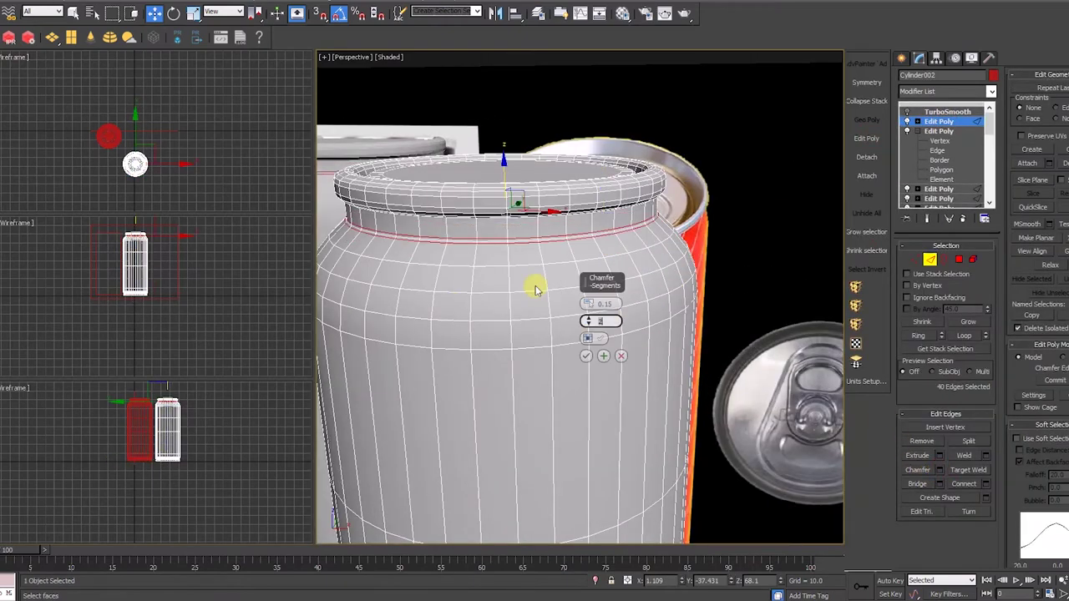
{"action": "left_click", "coordinate": [587, 356]}
{"action": "left_click", "coordinate": [588, 356]}
Leave edge editing on the can and clear the object selection.
{"action": "scroll", "coordinate": [795, 291], "scroll_direction": "down", "scroll_amount": 3}
{"action": "middle_click_drag", "start_coordinate": [796, 291], "coordinate": [615, 368], "text": "alt"}
{"action": "scroll", "coordinate": [625, 492], "scroll_direction": "down", "scroll_amount": 2}
{"action": "left_click", "coordinate": [918, 121]}
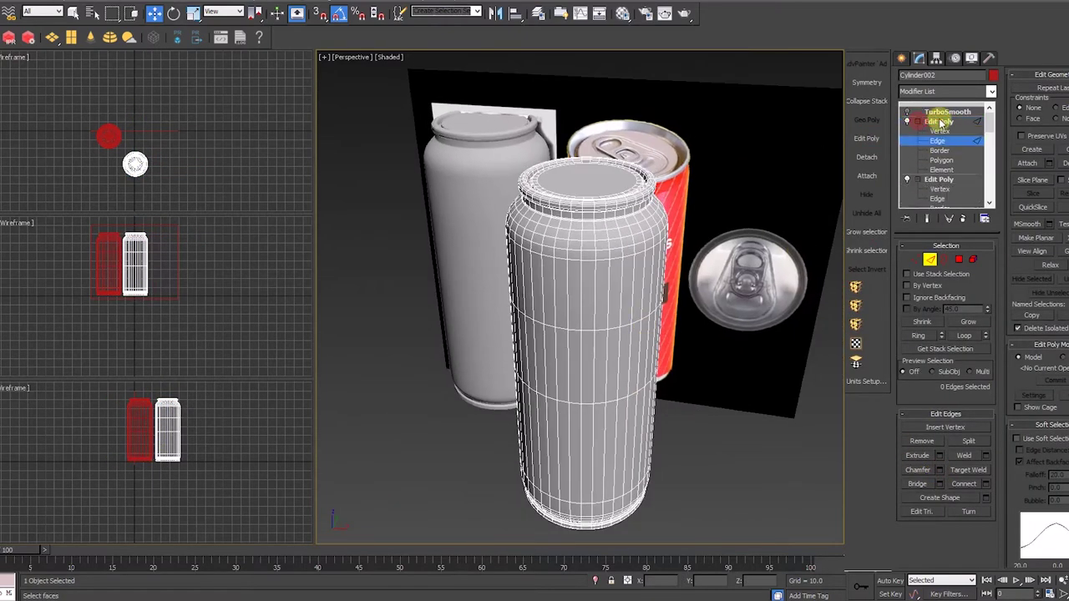
{"action": "left_click", "coordinate": [938, 121]}
{"action": "left_click", "coordinate": [745, 430]}
{"action": "scroll", "coordinate": [681, 335], "scroll_direction": "down", "scroll_amount": 2}
{"action": "mouse_move", "coordinate": [680, 335]}
{"action": "middle_mouse_down", "text": "alt"}
{"action": "mouse_move", "coordinate": [662, 311]}
{"action": "mouse_move", "coordinate": [573, 303]}
{"action": "mouse_move", "coordinate": [692, 334]}
{"action": "middle_mouse_up", "text": "alt"}
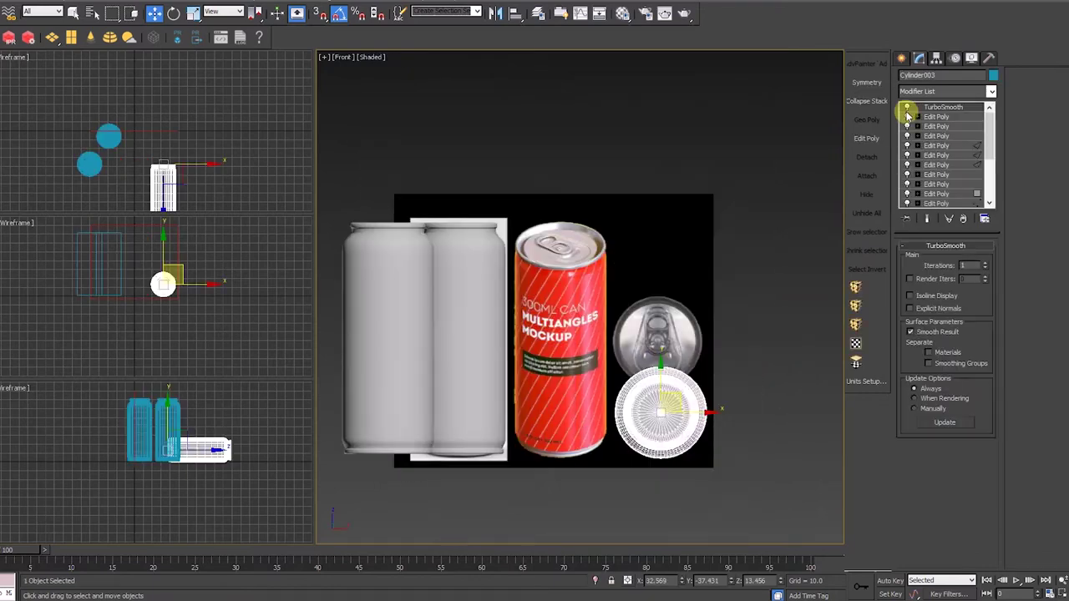
Collapse the modifier stack of the can copy facing the Front view into an Editable Poly.
{"action": "scroll", "coordinate": [640, 349], "scroll_direction": "up", "scroll_amount": 8}
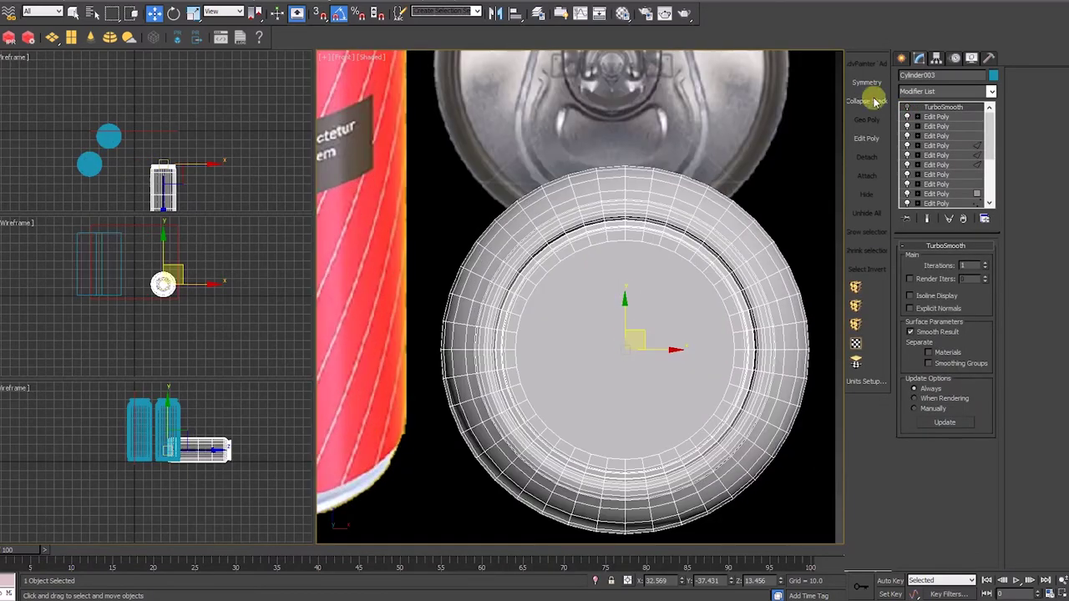
{"action": "left_click", "coordinate": [874, 101]}
{"action": "scroll", "coordinate": [511, 351], "scroll_direction": "down", "scroll_amount": 5}
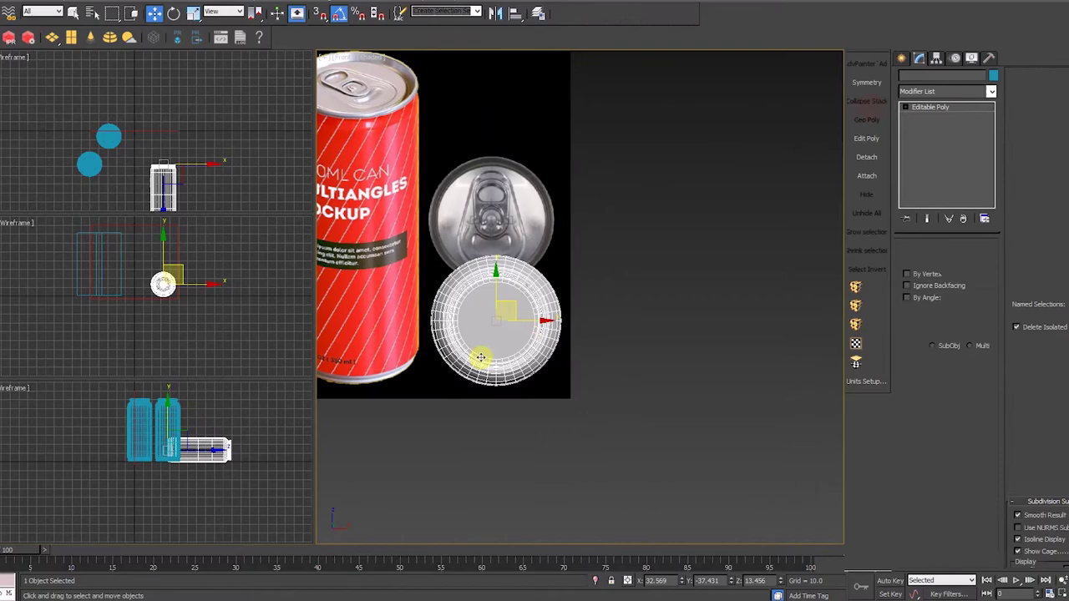
Select the can copy's inner lid polygons with their surrounding ring and hide all its other polygons.
{"action": "scroll", "coordinate": [589, 304], "scroll_direction": "up", "scroll_amount": 3}
{"action": "key", "text": "4"}
{"action": "left_click", "coordinate": [578, 306]}
{"action": "key", "text": "alt+w"}
{"action": "key", "text": "alt+w"}
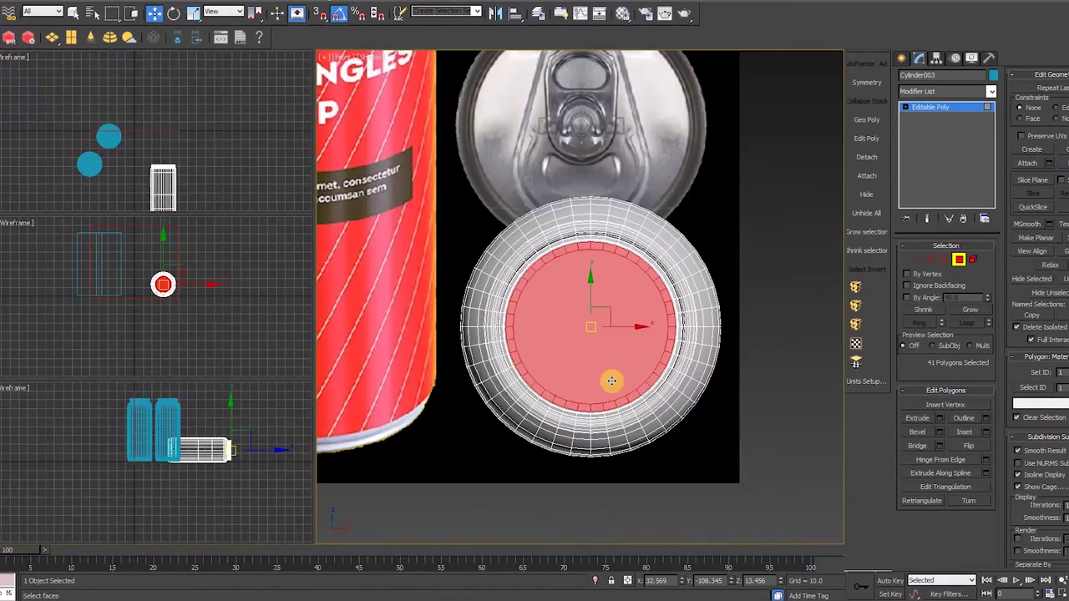
{"action": "key", "text": "p"}
{"action": "key", "text": "z"}
{"action": "scroll", "coordinate": [629, 309], "scroll_direction": "up", "scroll_amount": 3}
{"action": "middle_click_drag", "start_coordinate": [706, 250], "coordinate": [649, 320], "text": "alt"}
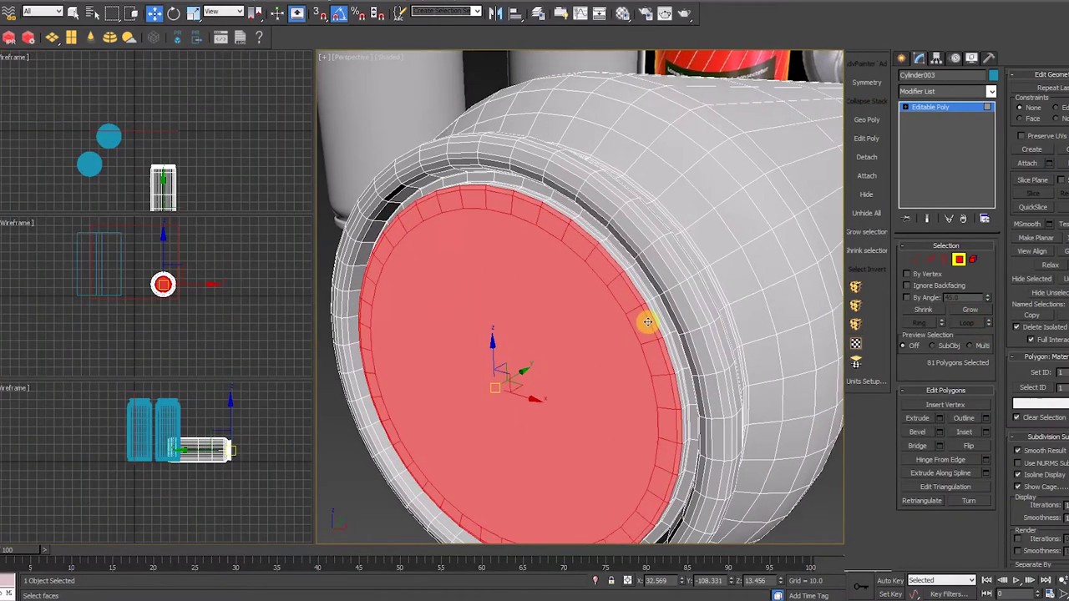
{"action": "scroll", "coordinate": [656, 319], "scroll_direction": "down", "scroll_amount": 3}
{"action": "key", "text": "ctrl+i"}
{"action": "key", "text": "Delete"}
{"action": "scroll", "coordinate": [584, 336], "scroll_direction": "down", "scroll_amount": 3}
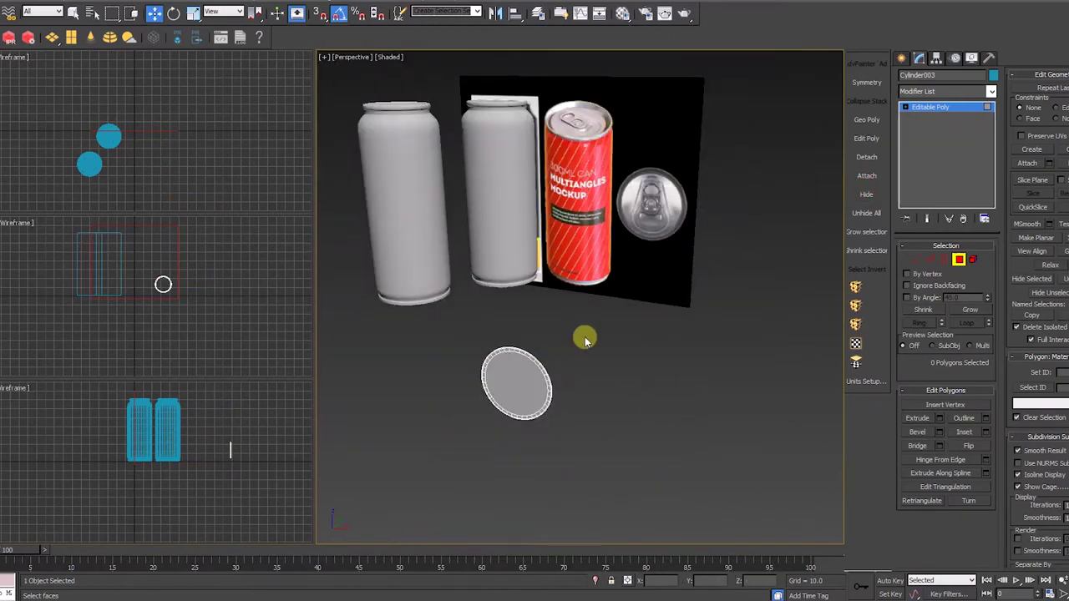
Fit the lid disc over the top-view reference of the can and give it a material with opacity 25.
{"action": "key", "text": "alt+w"}
{"action": "key", "text": "alt+w"}
{"action": "key", "text": "f"}
{"action": "left_click", "coordinate": [906, 107]}
{"action": "left_click", "coordinate": [929, 107]}
{"action": "middle_click_drag", "start_coordinate": [660, 334], "coordinate": [643, 396]}
{"action": "left_click_drag", "start_coordinate": [644, 445], "coordinate": [642, 246]}
{"action": "scroll", "coordinate": [642, 284], "scroll_direction": "up", "scroll_amount": 2}
{"action": "key", "text": "r"}
{"action": "key", "text": "m"}
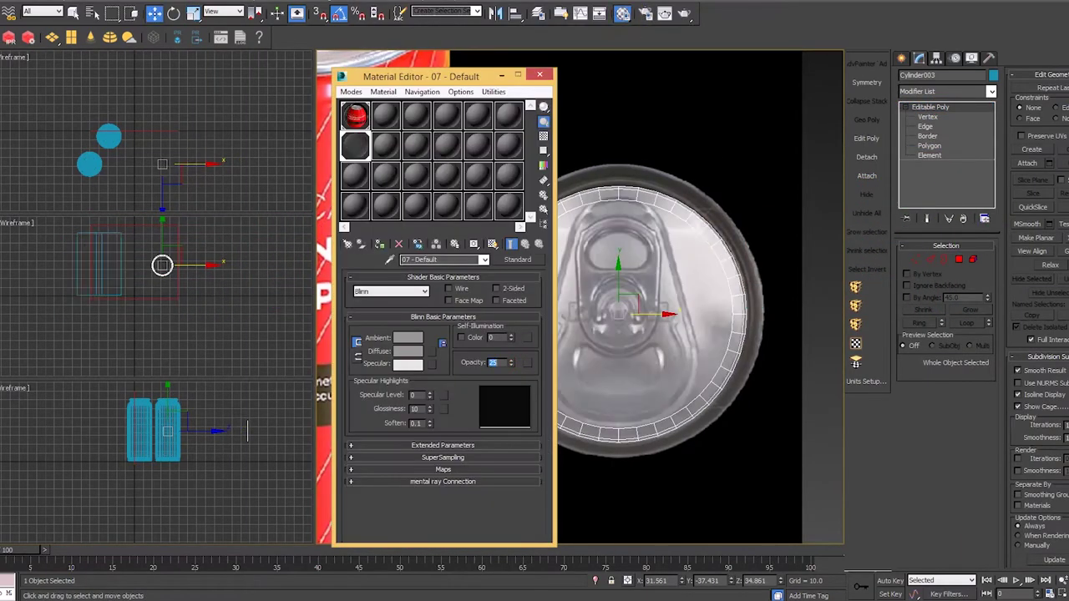
{"action": "key", "text": "w"}
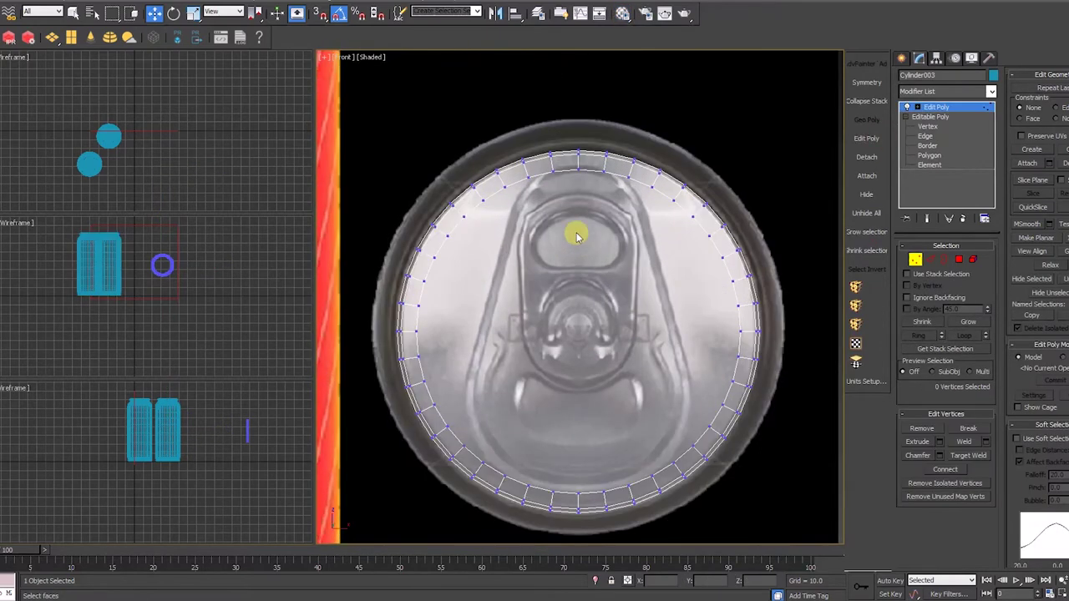
Add an Edit Poly modifier and connect each pair of opposite inner-ring vertices with horizontal edges across the lid.
{"action": "scroll", "coordinate": [575, 232], "scroll_direction": "up", "scroll_amount": 1}
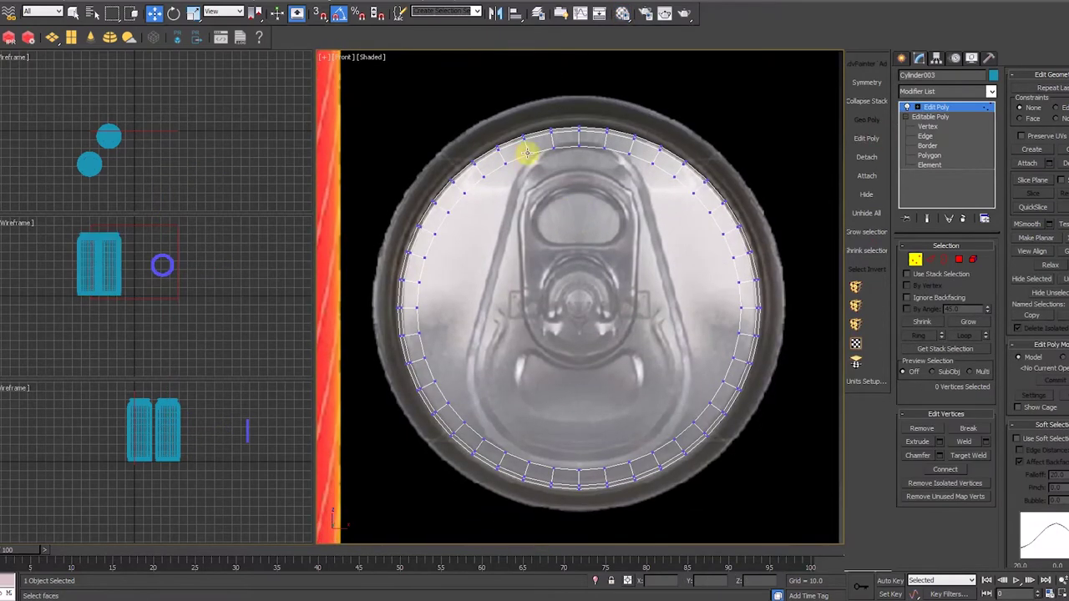
{"action": "left_click_drag", "start_coordinate": [456, 187], "coordinate": [474, 203]}
{"action": "left_click_drag", "start_coordinate": [682, 185], "coordinate": [702, 203], "text": "ctrl"}
{"action": "key", "text": "ctrl+shift+e"}
{"action": "left_click_drag", "start_coordinate": [462, 210], "coordinate": [444, 217]}
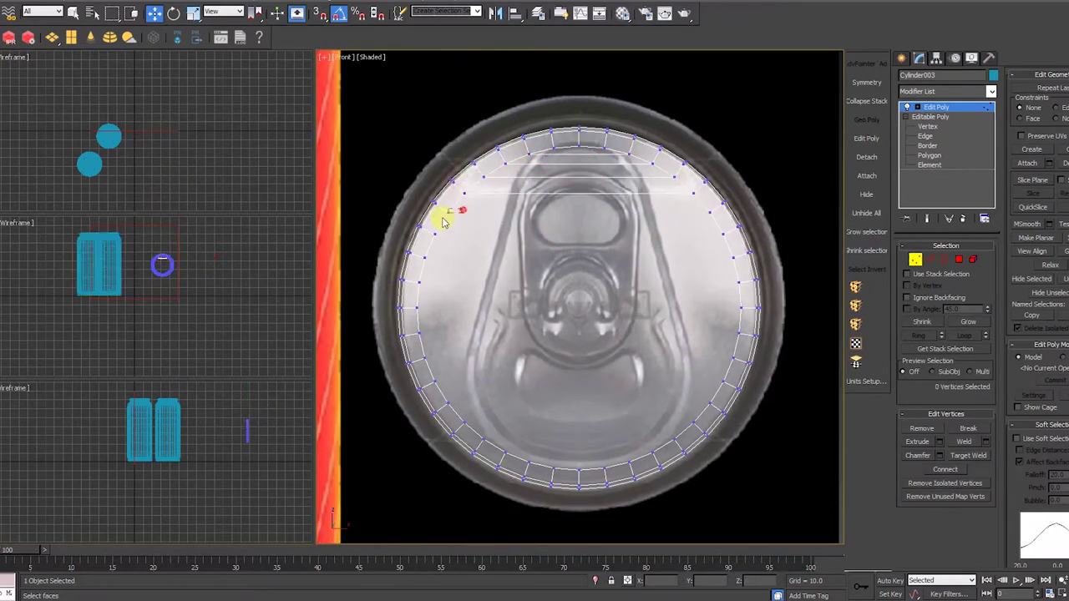
{"action": "left_click_drag", "start_coordinate": [695, 234], "coordinate": [723, 250], "text": "ctrl"}
{"action": "key", "text": "ctrl+shift+e"}
{"action": "left_click_drag", "start_coordinate": [411, 272], "coordinate": [429, 293]}
{"action": "left_click_drag", "start_coordinate": [718, 265], "coordinate": [741, 295], "text": "ctrl"}
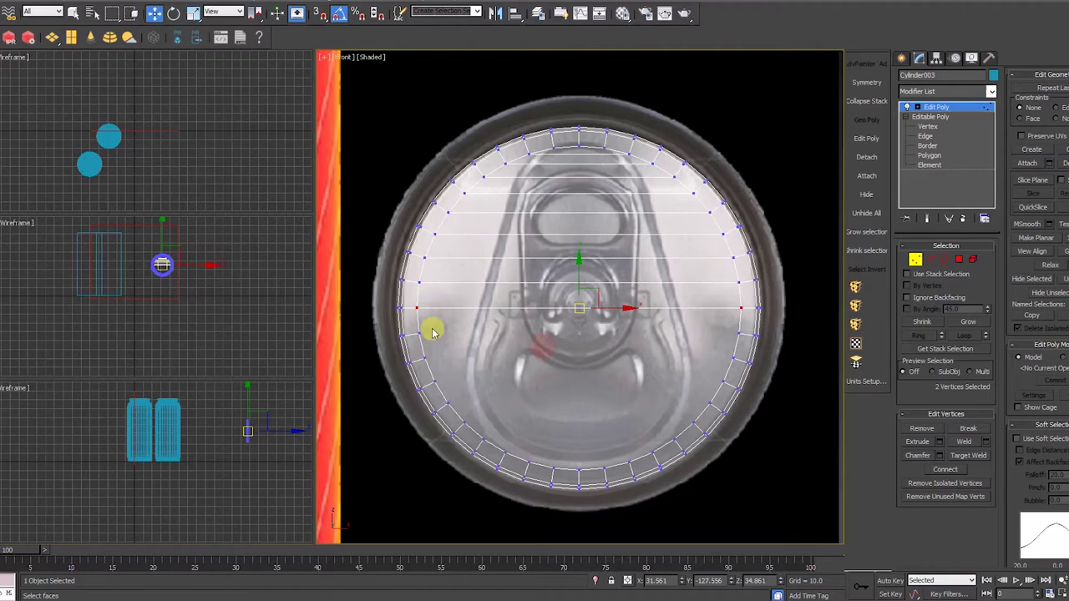
{"action": "left_click", "coordinate": [506, 448]}
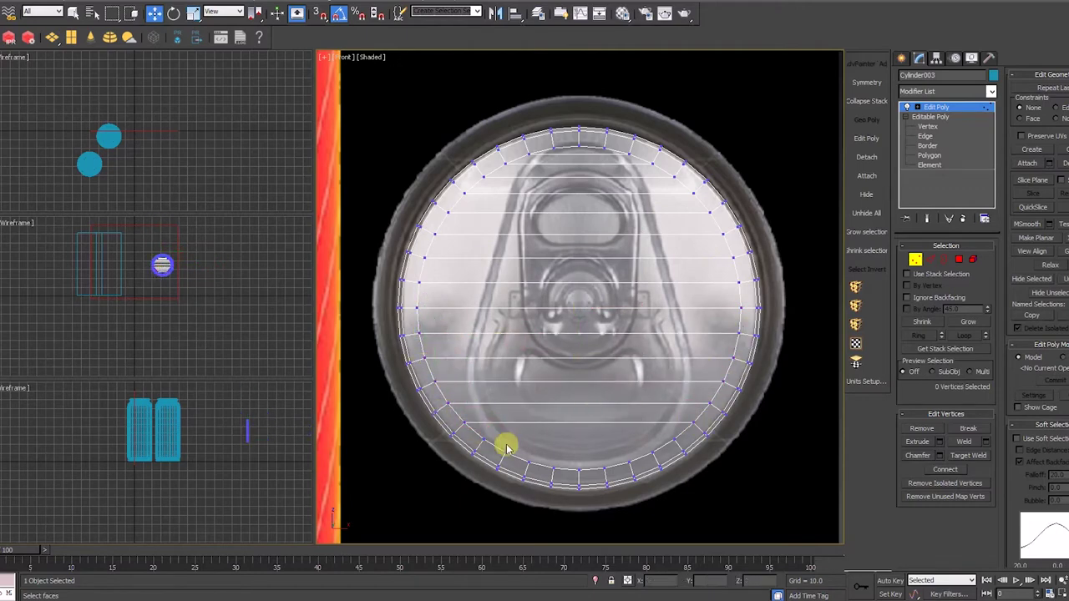
Add another Edit Poly modifier and connect the ring of horizontal lid edges with a vertical center line.
{"action": "key", "text": "2"}
{"action": "left_click", "coordinate": [866, 138]}
{"action": "key", "text": "2"}
{"action": "left_click", "coordinate": [569, 178]}
{"action": "left_click", "coordinate": [917, 335]}
{"action": "key", "text": "ctrl+shift+e"}
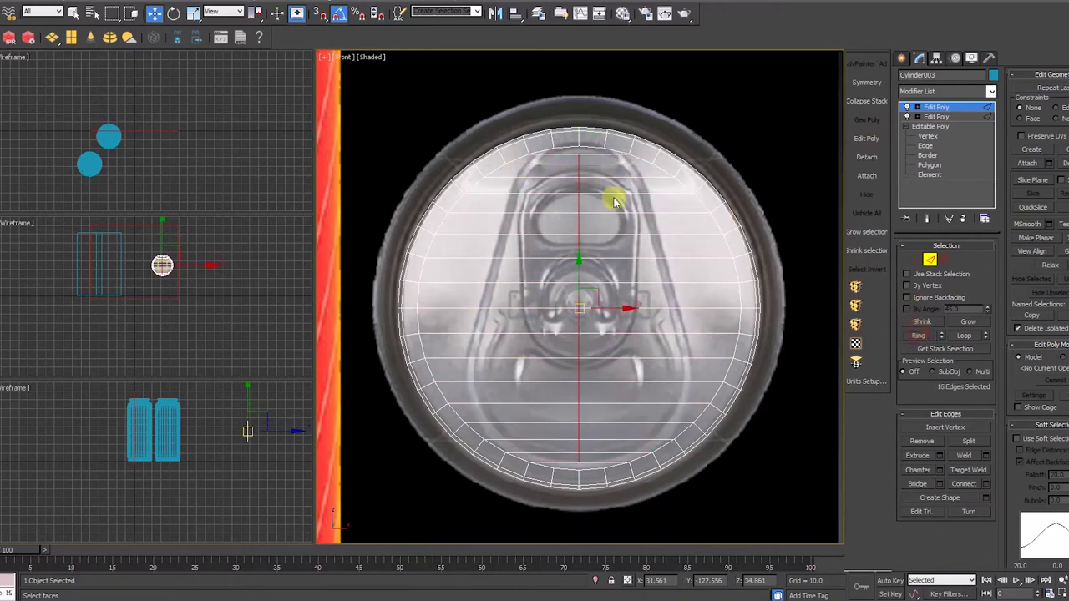
{"action": "key", "text": "1"}
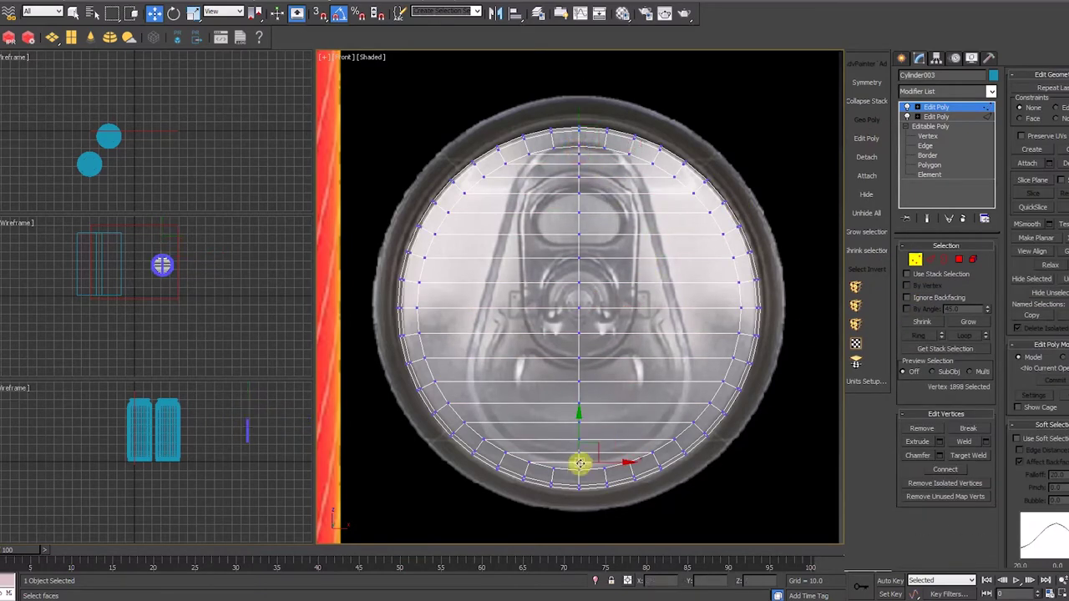
Scale the whole lid object up slightly to match the inner rim in the reference image.
{"action": "left_click", "coordinate": [934, 107]}
{"action": "middle_click_drag", "start_coordinate": [628, 315], "coordinate": [630, 315]}
{"action": "key", "text": "r"}
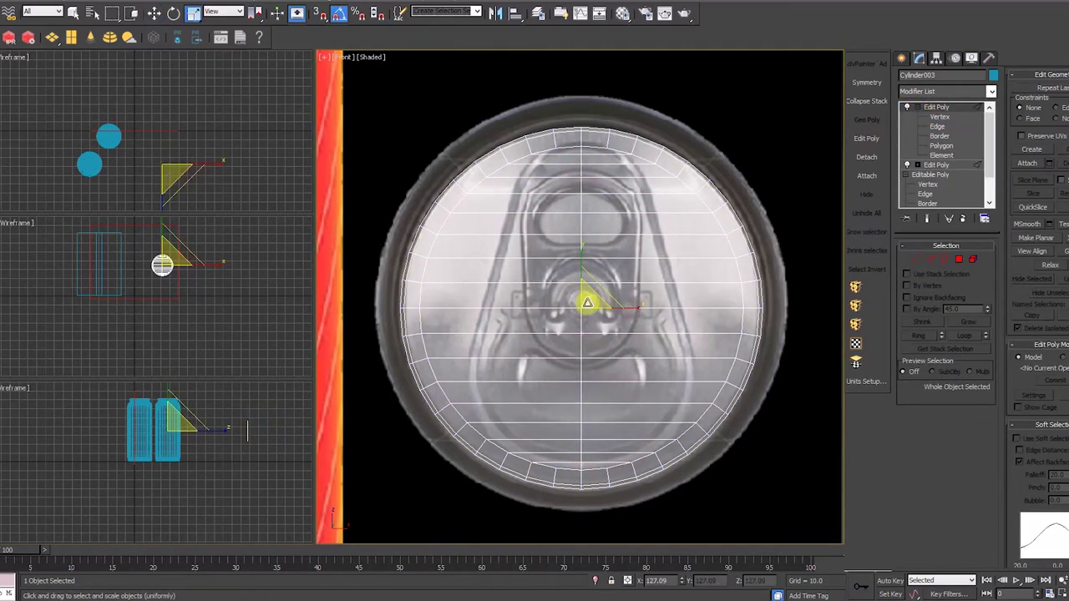
{"action": "mouse_move", "coordinate": [587, 304]}
{"action": "left_mouse_down"}
{"action": "mouse_move", "coordinate": [585, 292]}
{"action": "mouse_move", "coordinate": [582, 301]}
{"action": "left_mouse_up"}
Add an Edit Poly modifier, then delete the lid's left half and the left half of the unhidden can body.
{"action": "left_click", "coordinate": [866, 138]}
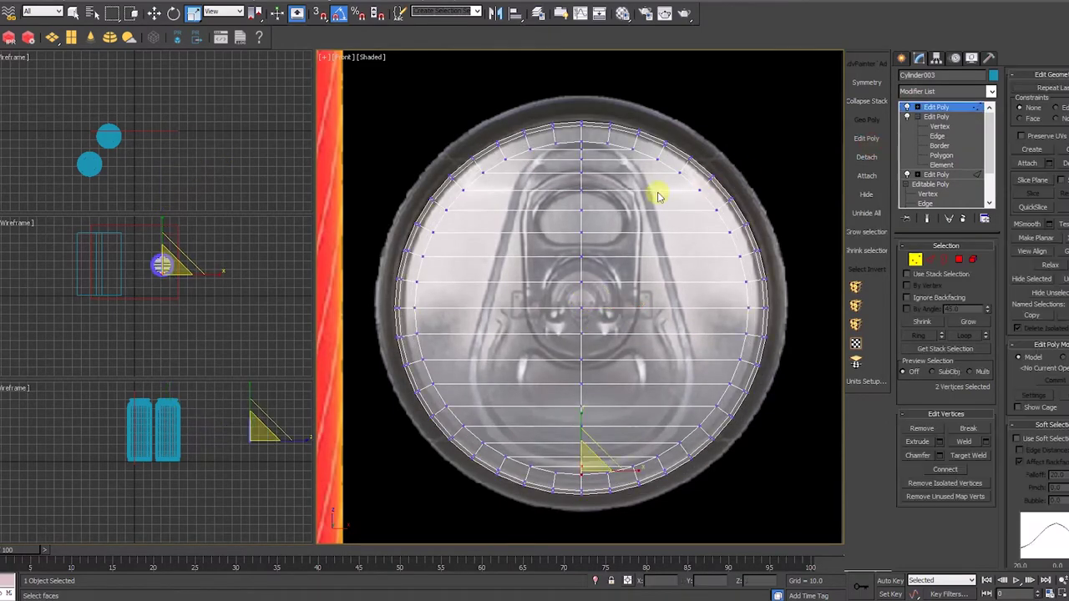
{"action": "key", "text": "4"}
{"action": "left_click_drag", "start_coordinate": [580, 103], "coordinate": [401, 554]}
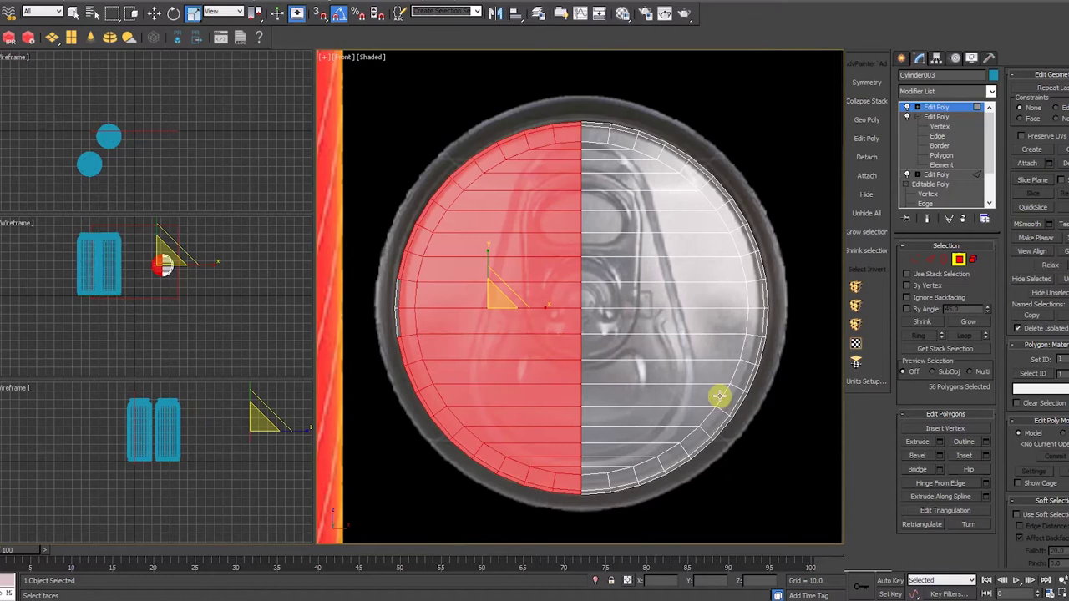
{"action": "key", "text": "Delete"}
{"action": "left_click", "coordinate": [868, 211]}
{"action": "scroll", "coordinate": [574, 155], "scroll_direction": "down", "scroll_amount": 2}
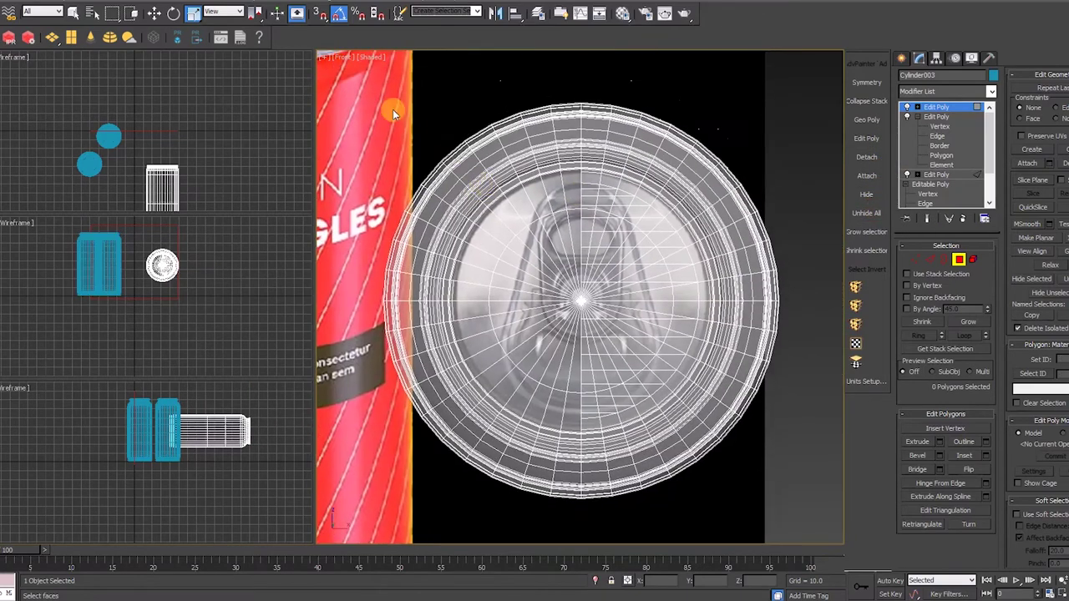
{"action": "scroll", "coordinate": [626, 292], "scroll_direction": "up", "scroll_amount": 3}
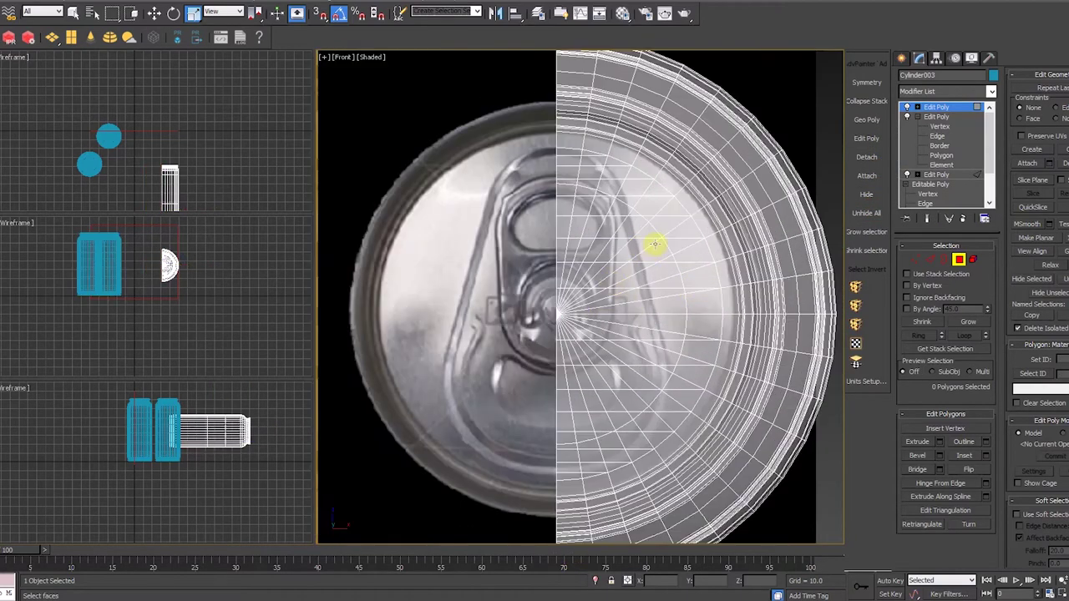
Select the body and rim polygons surrounding the half lid and hide them.
{"action": "left_click", "coordinate": [588, 301]}
{"action": "key", "text": "p"}
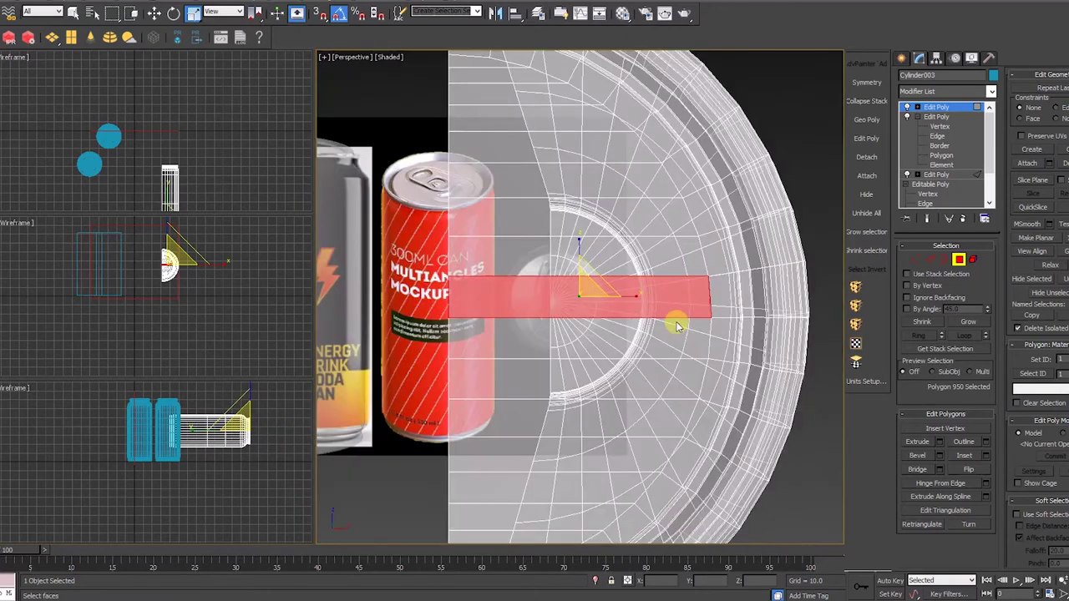
{"action": "key", "text": "shift+z"}
{"action": "left_click", "coordinate": [967, 324]}
{"action": "key", "text": "ctrl+z"}
{"action": "left_click", "coordinate": [512, 311]}
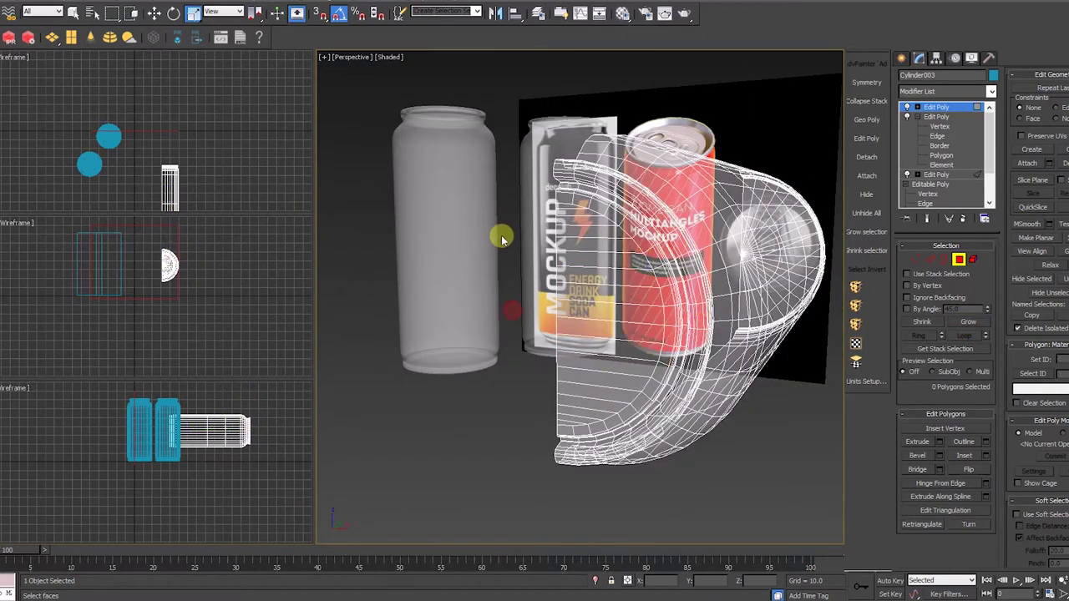
{"action": "left_click_drag", "start_coordinate": [571, 409], "coordinate": [577, 414]}
{"action": "left_click", "coordinate": [968, 323]}
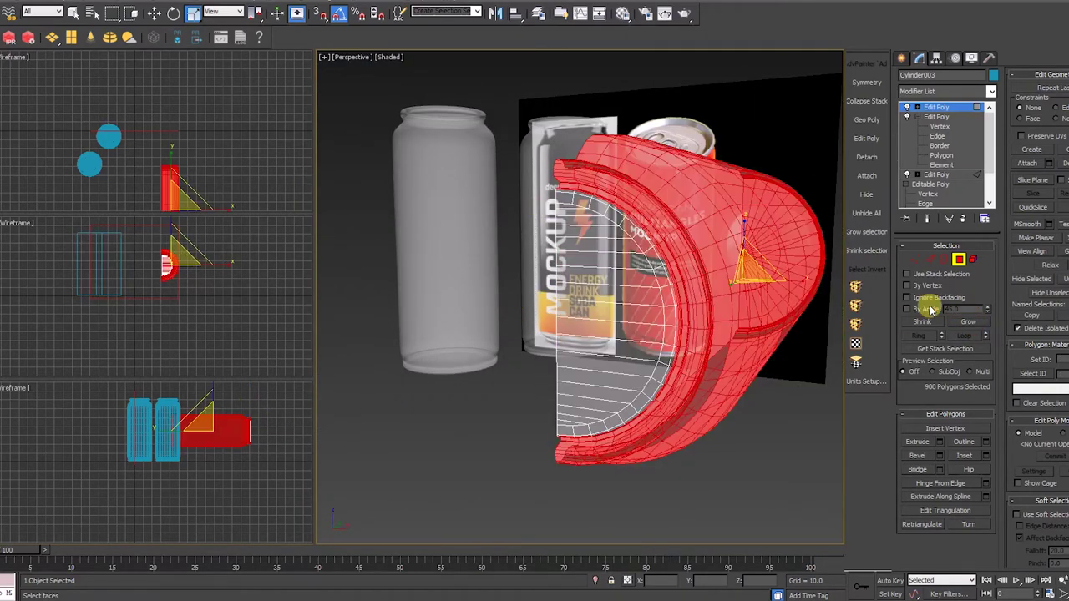
{"action": "left_click", "coordinate": [875, 197]}
In the Front view, add an Edit Poly modifier and move the half lid's upper vertices onto the embossed outline.
{"action": "key", "text": "1"}
{"action": "key", "text": "alt+w"}
{"action": "key", "text": "alt+w"}
{"action": "key", "text": "f"}
{"action": "key", "text": "alt+w"}
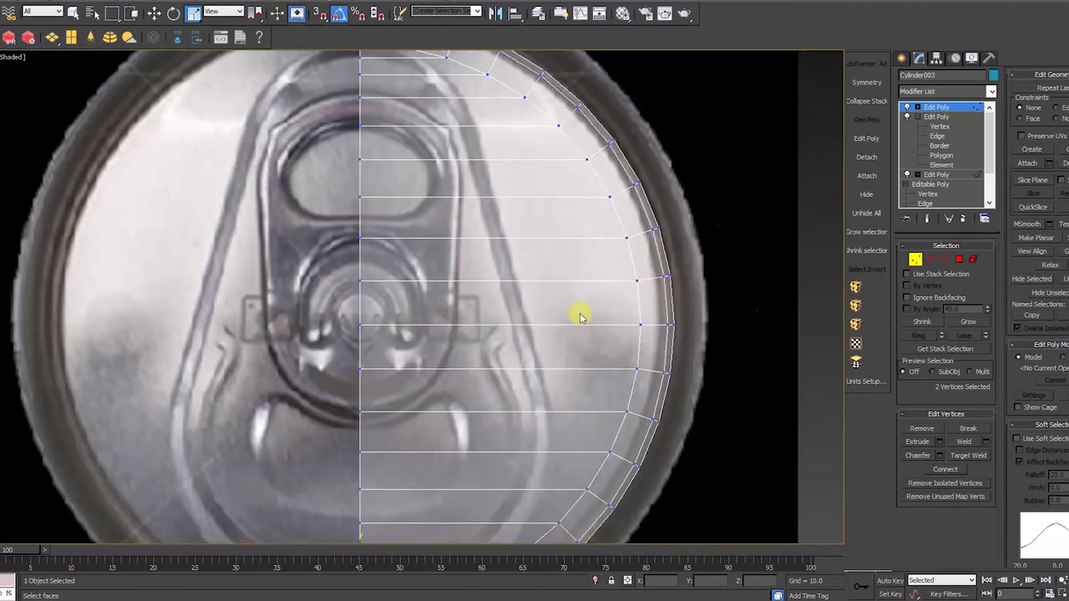
{"action": "key", "text": "alt+w"}
{"action": "middle_click_drag", "start_coordinate": [578, 278], "coordinate": [577, 274]}
{"action": "scroll", "coordinate": [591, 127], "scroll_direction": "up", "scroll_amount": 4}
{"action": "left_click", "coordinate": [873, 139]}
{"action": "key", "text": "1"}
{"action": "key", "text": "w"}
{"action": "scroll", "coordinate": [669, 165], "scroll_direction": "up", "scroll_amount": 2}
{"action": "left_click_drag", "start_coordinate": [607, 152], "coordinate": [606, 174]}
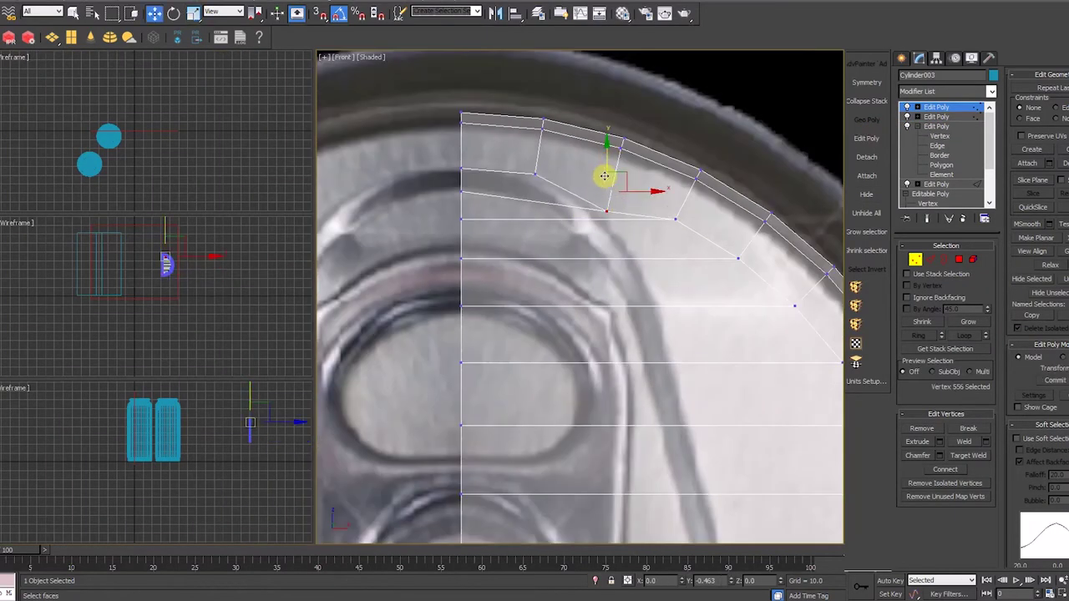
Move the half lid's remaining side and lower inner vertices onto the embossed outline in the reference image.
{"action": "middle_click_drag", "start_coordinate": [685, 368], "coordinate": [593, 207]}
{"action": "left_click_drag", "start_coordinate": [773, 281], "coordinate": [631, 293]}
{"action": "scroll", "coordinate": [630, 292], "scroll_direction": "down", "scroll_amount": 5}
{"action": "scroll", "coordinate": [716, 349], "scroll_direction": "up", "scroll_amount": 2}
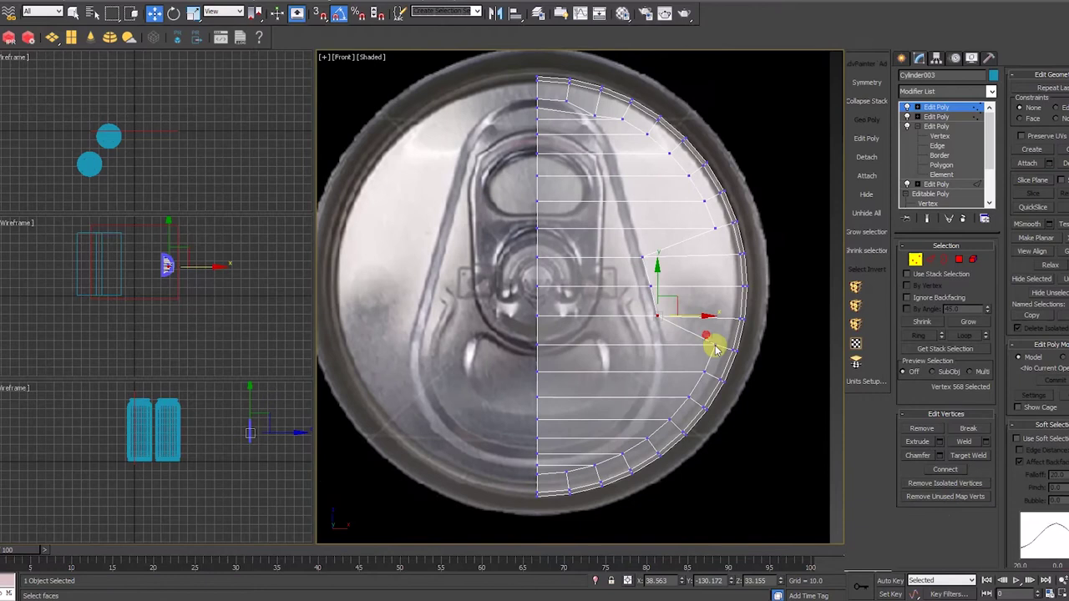
{"action": "left_click_drag", "start_coordinate": [706, 371], "coordinate": [704, 371]}
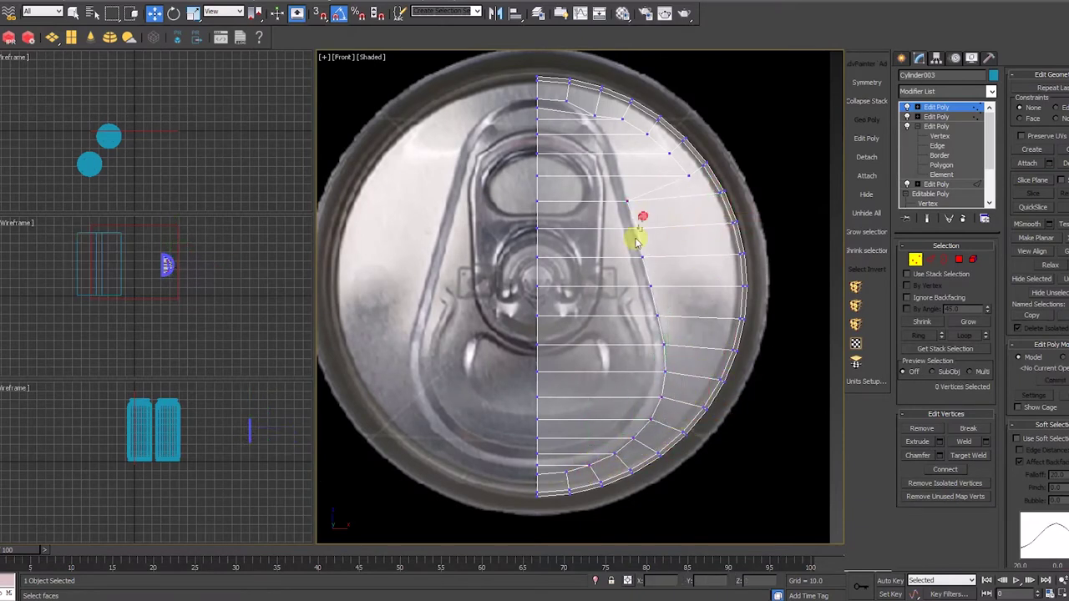
{"action": "left_click", "coordinate": [669, 153]}
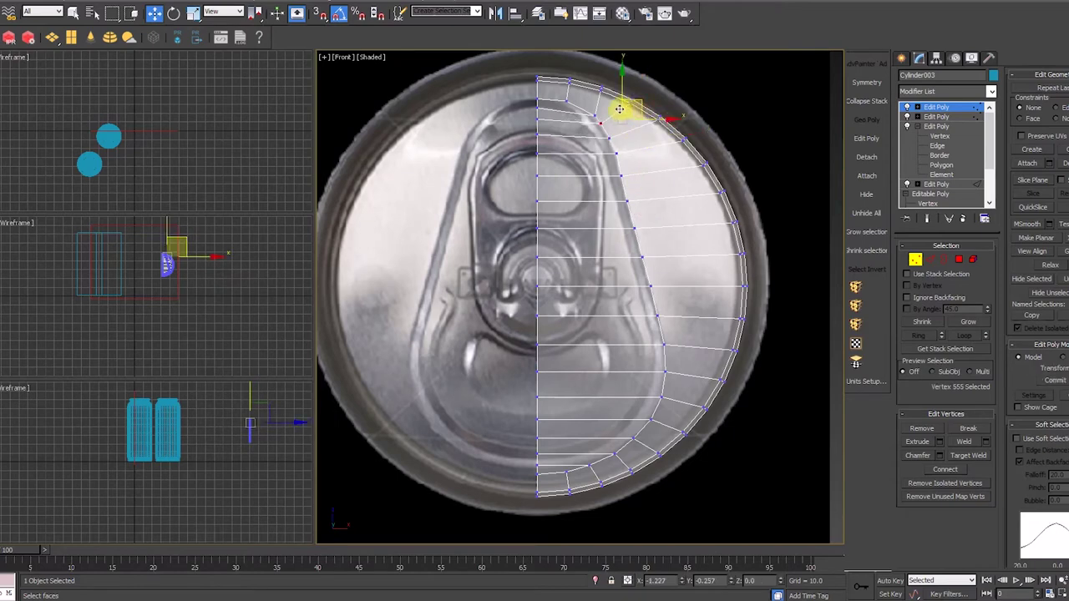
Select the half lid's centre-line edges in a new Edit Poly modifier and mirror the half across X with Symmetry.
{"action": "left_click", "coordinate": [867, 139]}
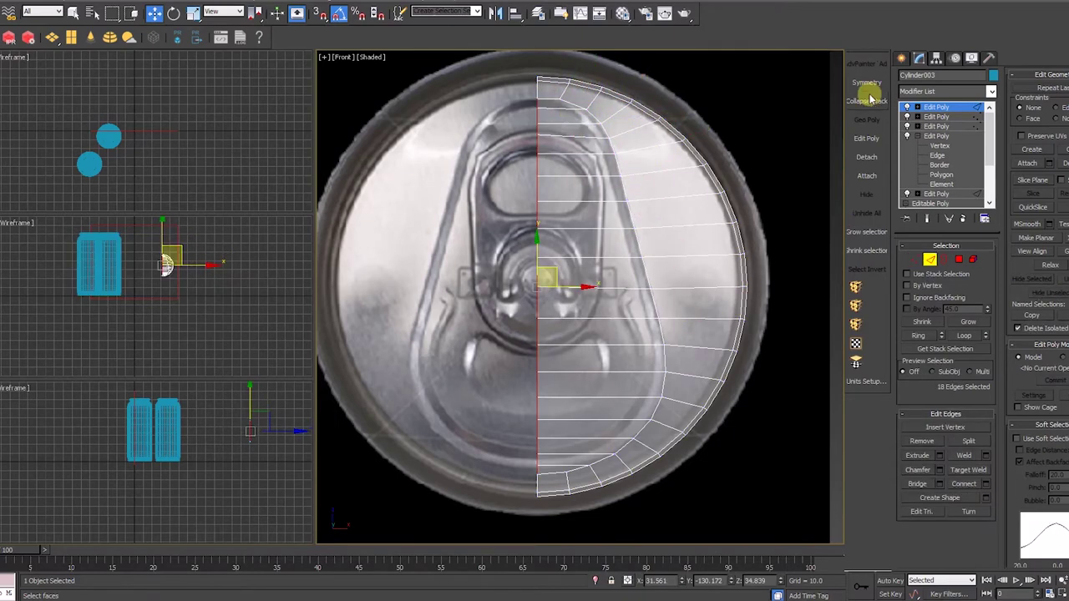
{"action": "left_click", "coordinate": [867, 85]}
{"action": "left_click_drag", "start_coordinate": [962, 323], "coordinate": [880, 332]}
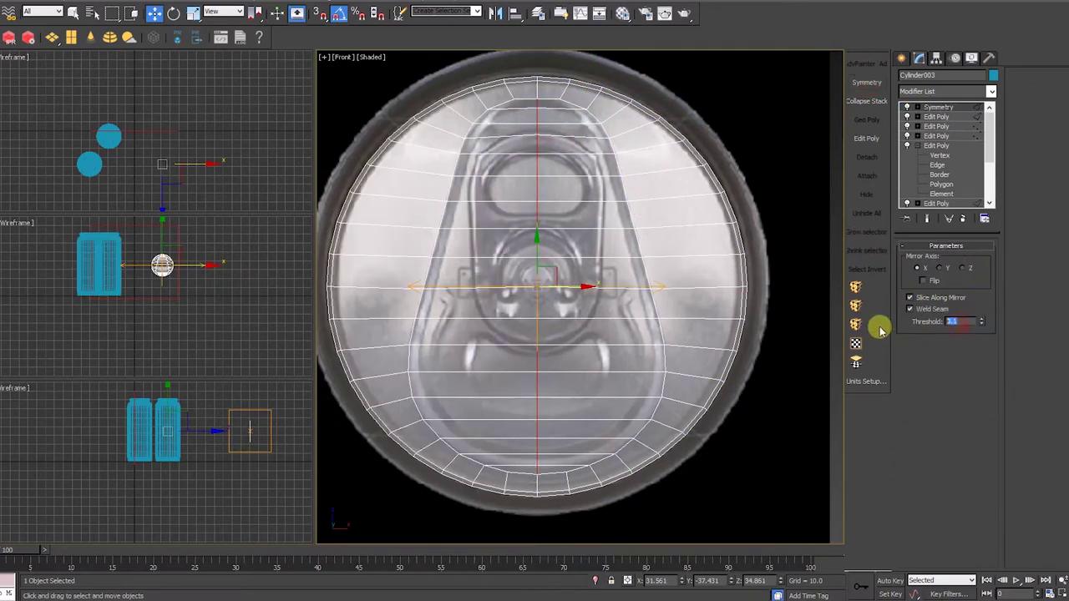
Add an Edit Poly modifier above Symmetry and level the centre vertex of an upper row with its outline vertex.
{"action": "left_click", "coordinate": [860, 138]}
{"action": "key", "text": "1"}
{"action": "left_click", "coordinate": [627, 144]}
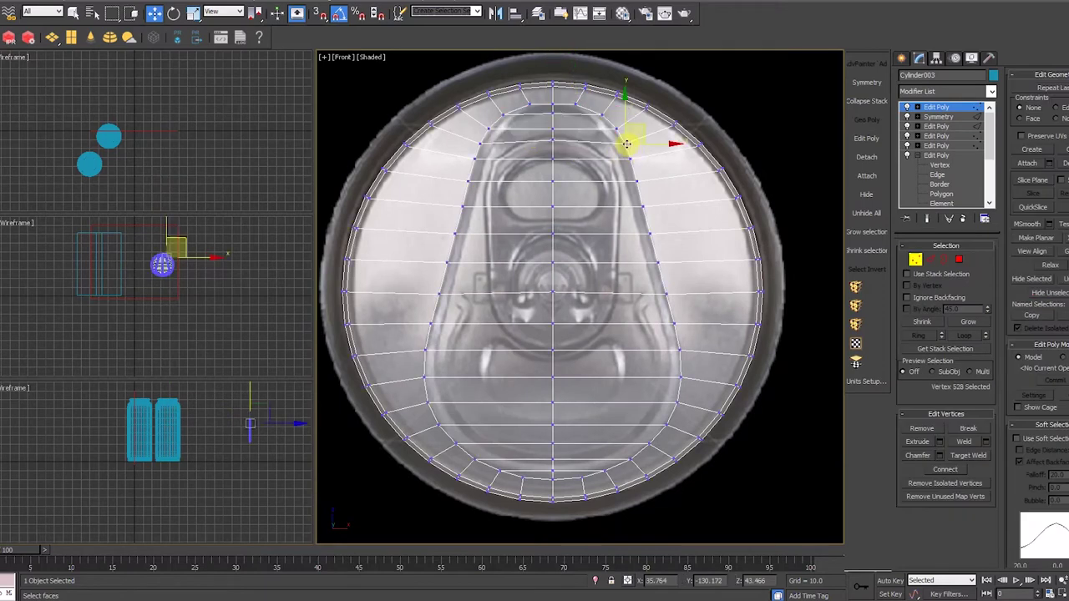
{"action": "left_click", "coordinate": [555, 142]}
Select all the polygons inside the lid's embossed outline, from the narrow top to the wide bottom.
{"action": "key", "text": "4"}
{"action": "left_click", "coordinate": [564, 110]}
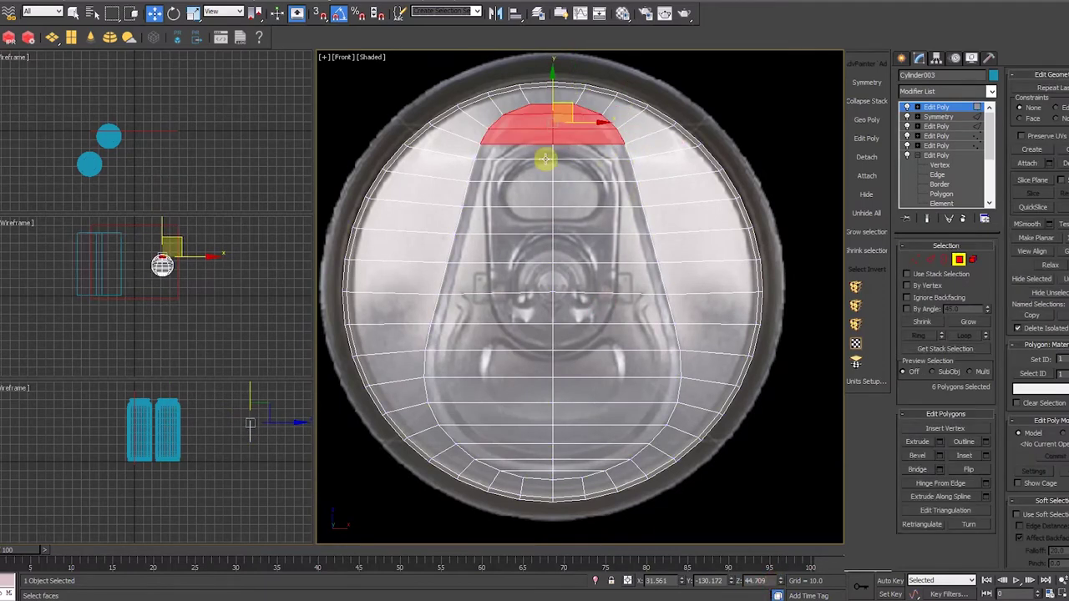
{"action": "left_click", "coordinate": [564, 152], "text": "ctrl"}
{"action": "left_click", "coordinate": [542, 172], "text": "ctrl"}
{"action": "left_click", "coordinate": [538, 194], "text": "ctrl"}
{"action": "left_click", "coordinate": [518, 253], "text": "ctrl"}
{"action": "left_click", "coordinate": [533, 304], "text": "ctrl"}
{"action": "left_click", "coordinate": [582, 290], "text": "ctrl"}
{"action": "mouse_move", "coordinate": [559, 277]}
{"action": "left_mouse_down"}
{"action": "mouse_move", "coordinate": [575, 383]}
{"action": "mouse_move", "coordinate": [525, 437]}
{"action": "mouse_move", "coordinate": [545, 474]}
{"action": "left_mouse_up"}
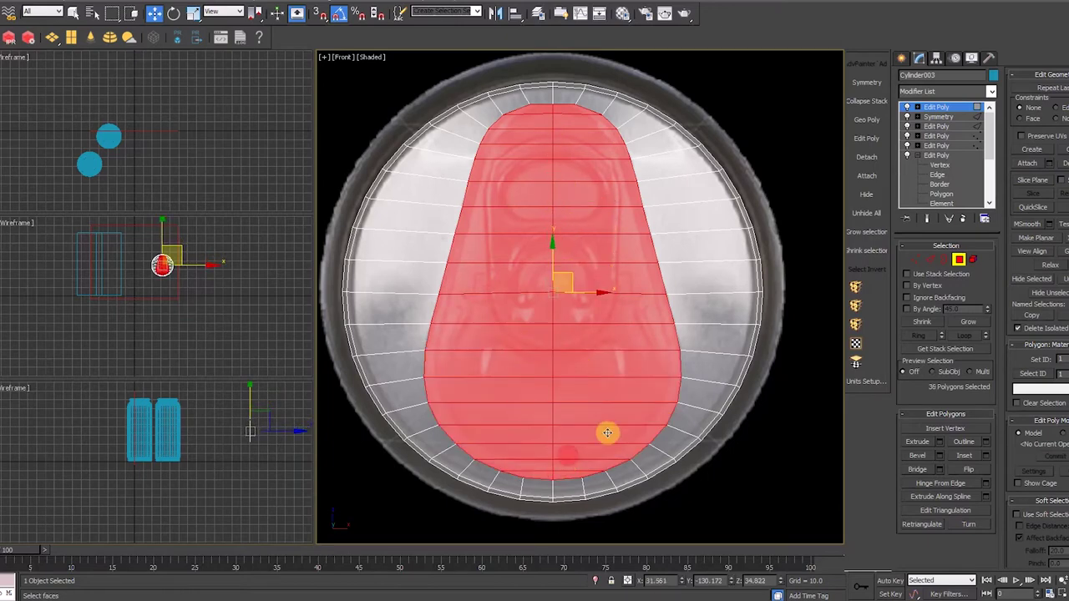
Lower the opacity of the 07 - Default material so the reference image shows through the lid.
{"action": "key", "text": "m"}
{"action": "key", "text": "Return"}
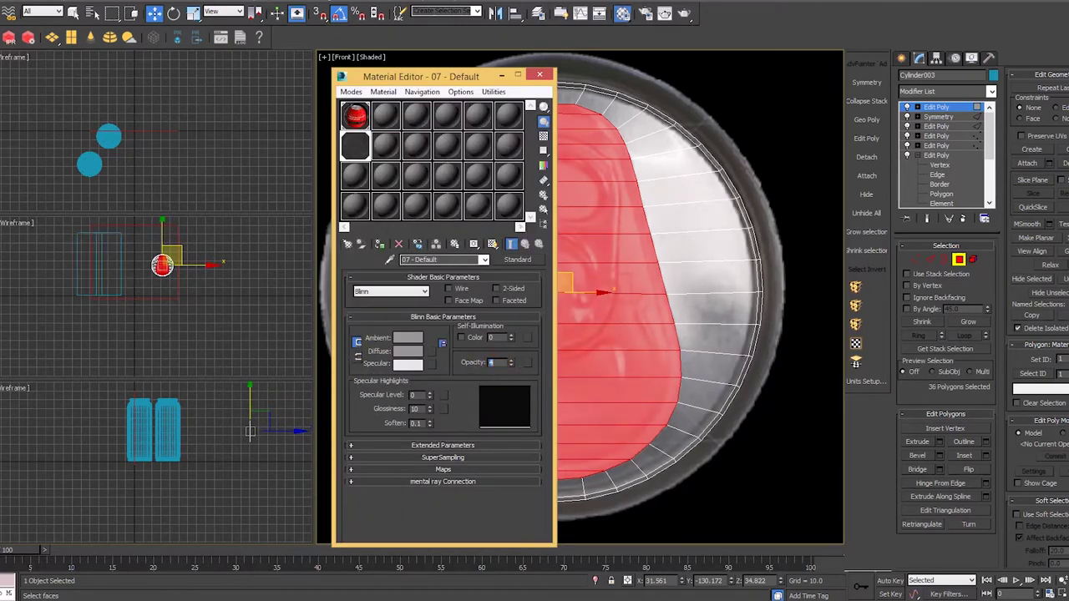
{"action": "left_click", "coordinate": [540, 74]}
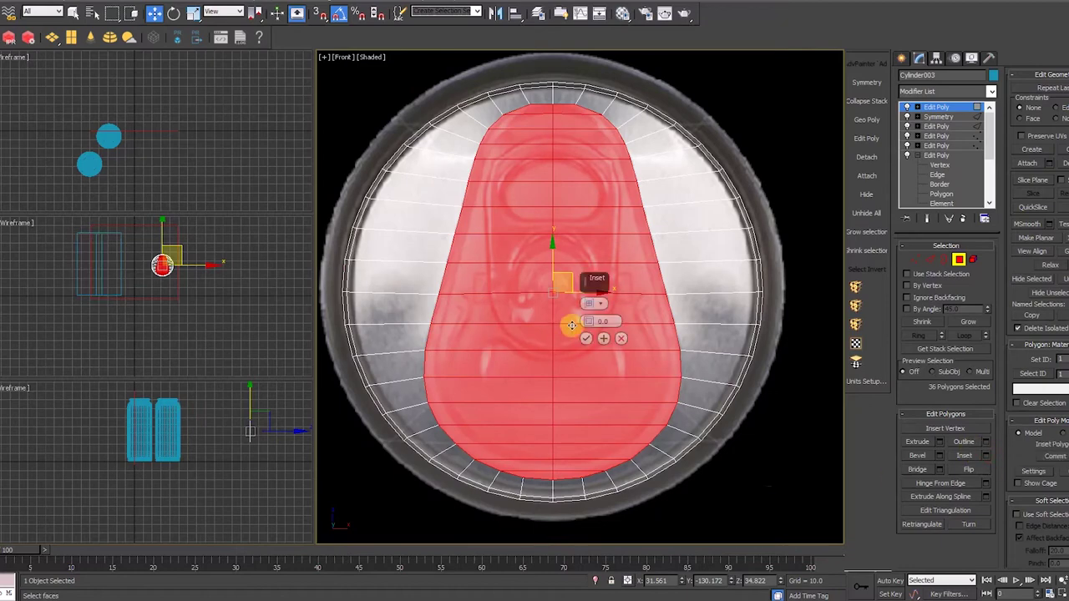
Inset the selected embossed-area polygons by 0.595.
{"action": "left_click_drag", "start_coordinate": [571, 326], "coordinate": [518, 331]}
{"action": "type", "text": "0.595"}
{"action": "key", "text": "Return"}
{"action": "left_click", "coordinate": [587, 339]}
Move the upper centre-line vertices vertically to even out the rows inside the inset outline.
{"action": "key", "text": "1"}
{"action": "left_click", "coordinate": [541, 98]}
{"action": "scroll", "coordinate": [541, 97], "scroll_direction": "up", "scroll_amount": 5}
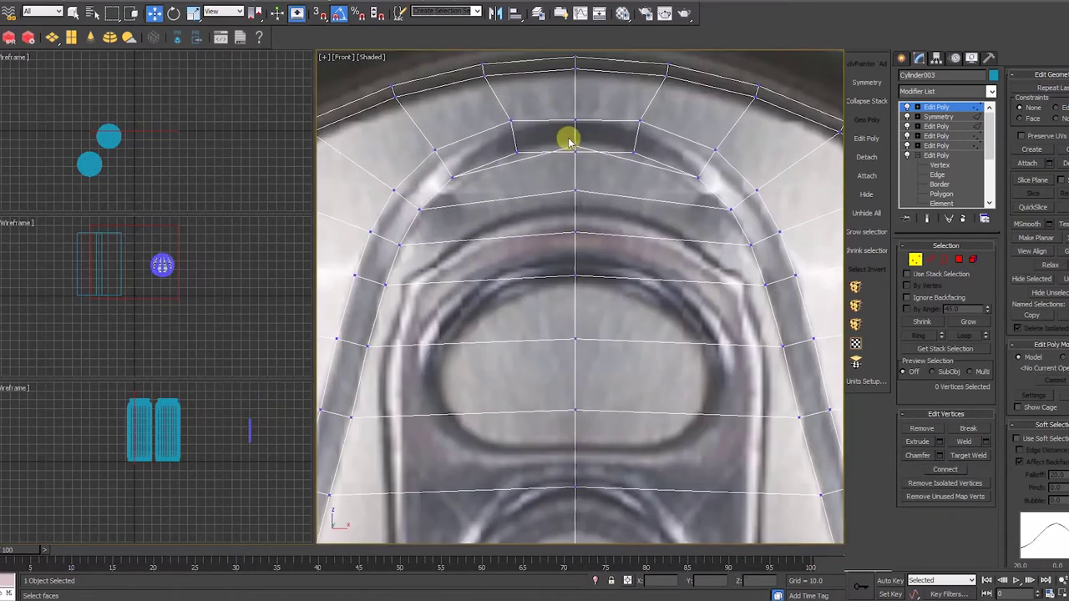
{"action": "left_click", "coordinate": [575, 145]}
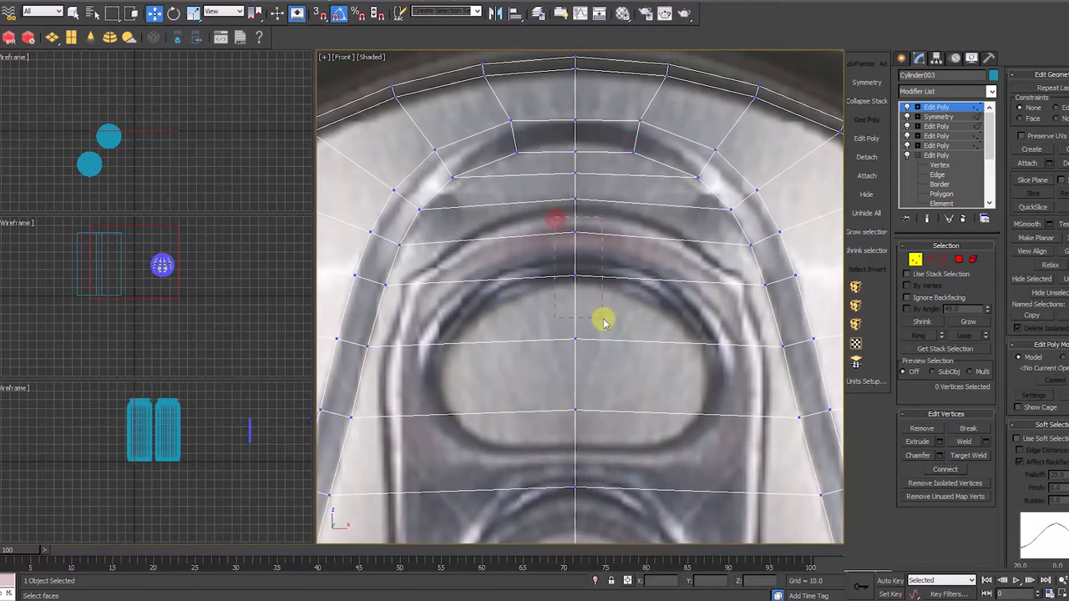
{"action": "left_click_drag", "start_coordinate": [603, 321], "coordinate": [607, 344]}
{"action": "left_click_drag", "start_coordinate": [576, 243], "coordinate": [575, 253]}
Copy the Z coordinate of the inset outline vertex and paste it onto the centre vertex of the same row.
{"action": "left_click", "coordinate": [731, 210]}
{"action": "double_click", "coordinate": [767, 579]}
{"action": "left_click", "coordinate": [576, 199]}
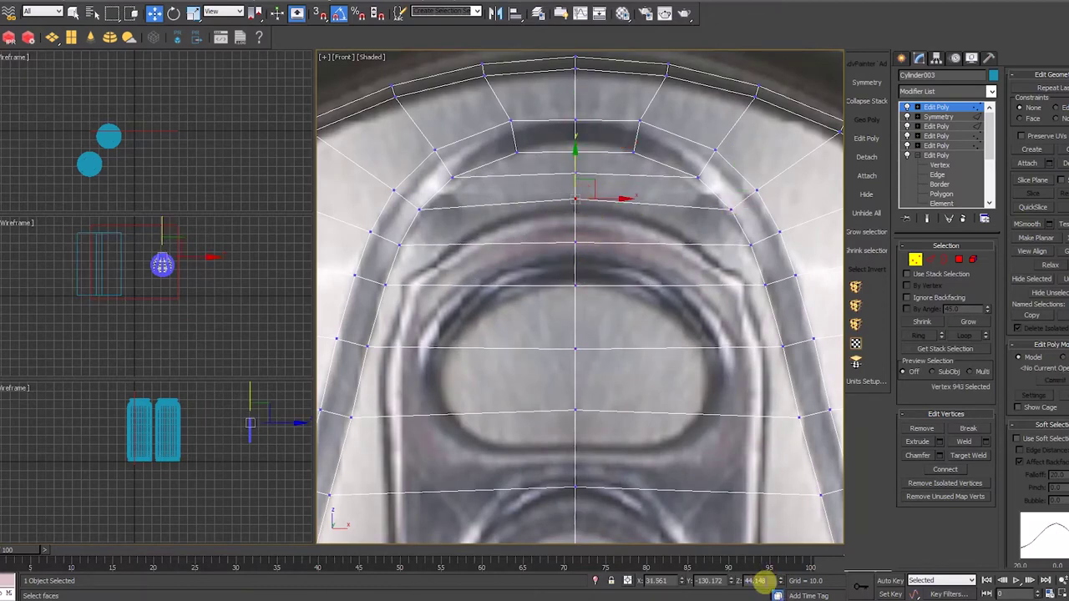
{"action": "key", "text": "ctrl+v"}
{"action": "key", "text": "Return"}
Move the centre-line vertices in the lid's lower half vertically to even out the spacing of the rows.
{"action": "scroll", "coordinate": [616, 518], "scroll_direction": "down", "scroll_amount": 3}
{"action": "middle_click_drag", "start_coordinate": [616, 518], "coordinate": [608, 100]}
{"action": "scroll", "coordinate": [573, 401], "scroll_direction": "down", "scroll_amount": 2}
{"action": "scroll", "coordinate": [573, 401], "scroll_direction": "up", "scroll_amount": 2}
{"action": "left_click", "coordinate": [583, 479]}
{"action": "left_click_drag", "start_coordinate": [570, 301], "coordinate": [608, 465]}
{"action": "left_click", "coordinate": [583, 294], "text": "ctrl"}
{"action": "left_click_drag", "start_coordinate": [583, 357], "coordinate": [583, 331]}
{"action": "left_click", "coordinate": [581, 458], "text": "alt"}
{"action": "left_click_drag", "start_coordinate": [551, 424], "coordinate": [609, 449], "text": "alt"}
{"action": "left_click_drag", "start_coordinate": [579, 310], "coordinate": [579, 314]}
{"action": "left_click_drag", "start_coordinate": [550, 269], "coordinate": [624, 298]}
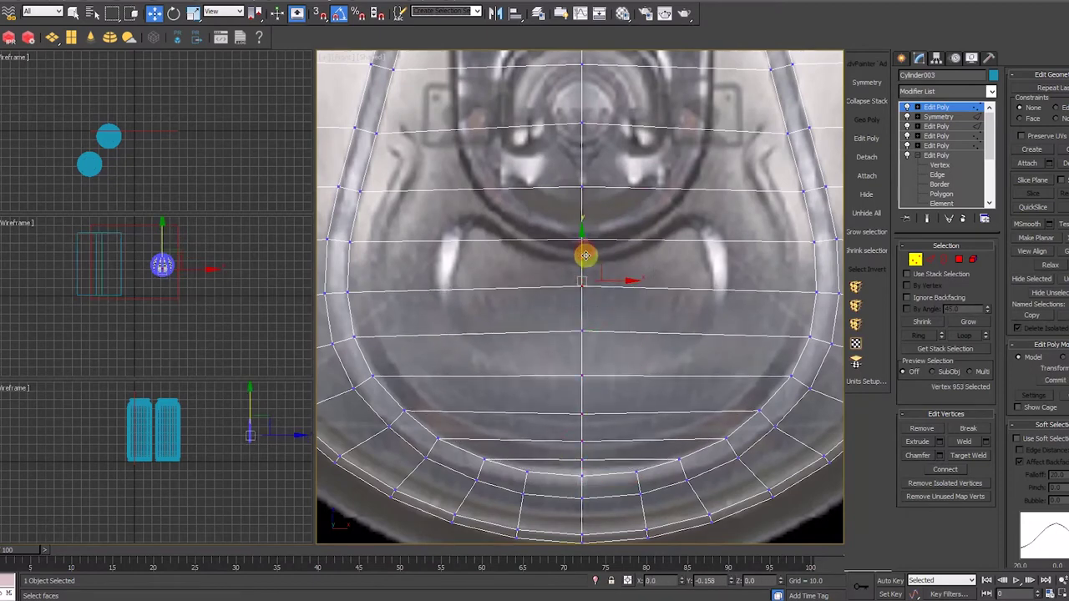
{"action": "scroll", "coordinate": [582, 287], "scroll_direction": "down", "scroll_amount": 5}
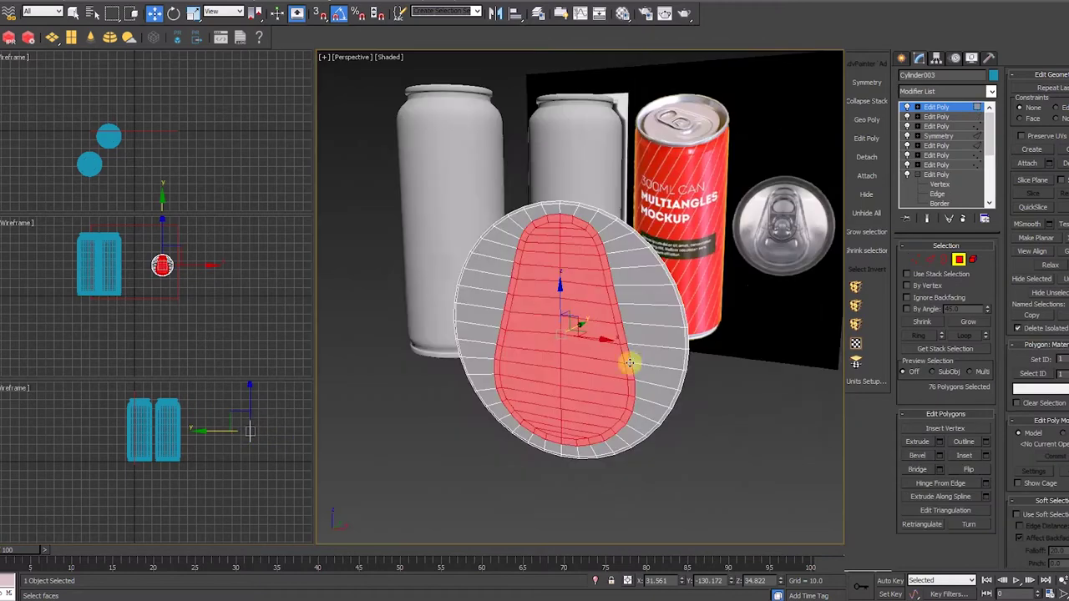
Start beveling the polygons inside the embossed outline inward with a height of about -0.569 and an outline of -0.15.
{"action": "middle_click_drag", "start_coordinate": [628, 363], "coordinate": [678, 364], "text": "alt"}
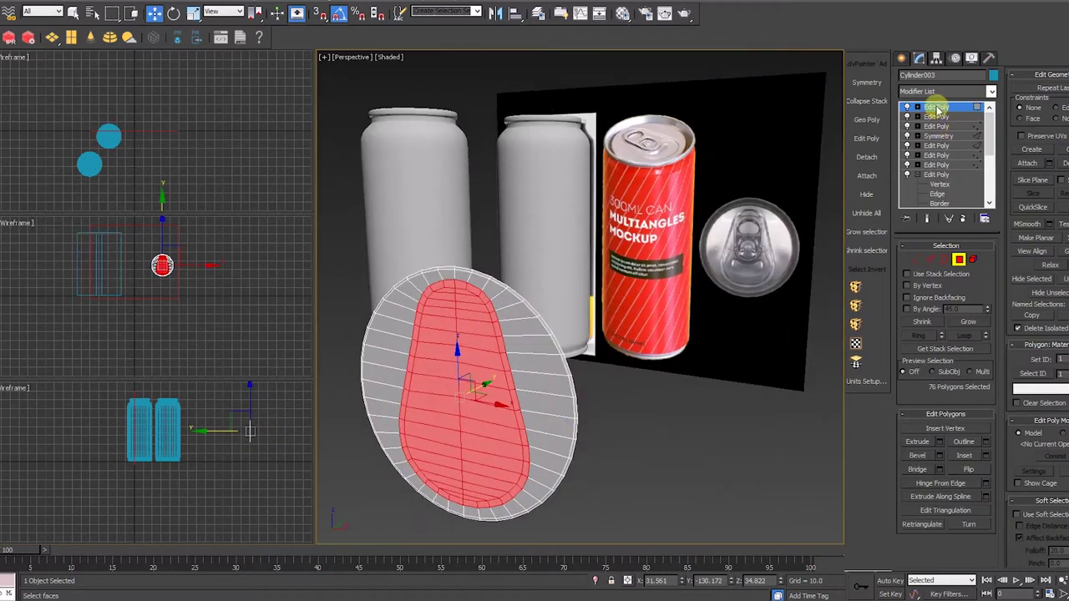
{"action": "middle_click_drag", "start_coordinate": [543, 382], "coordinate": [552, 385], "text": "alt"}
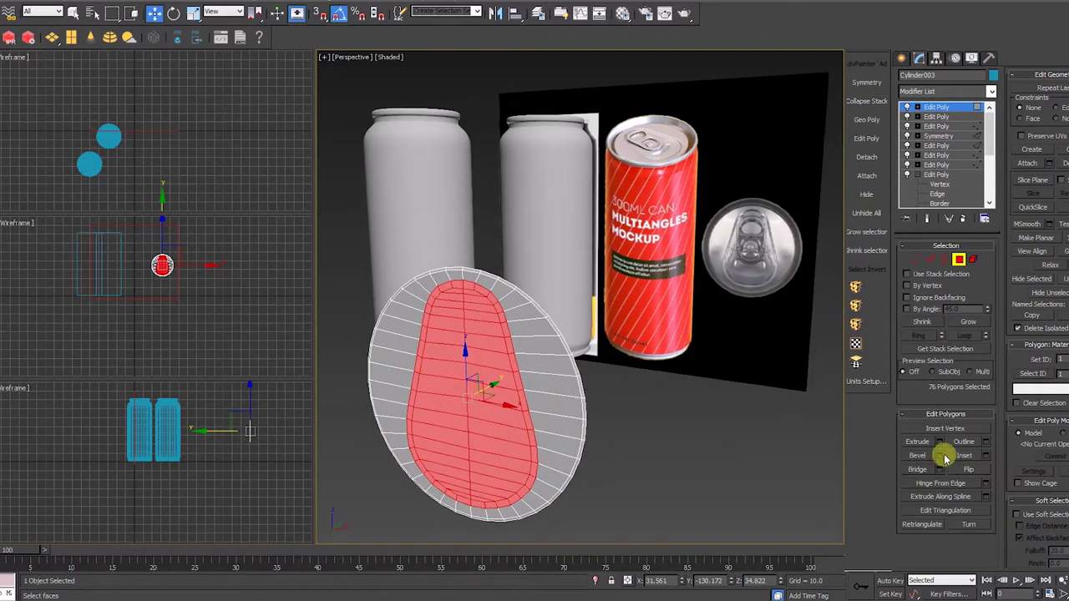
{"action": "left_click_drag", "start_coordinate": [590, 328], "coordinate": [591, 338]}
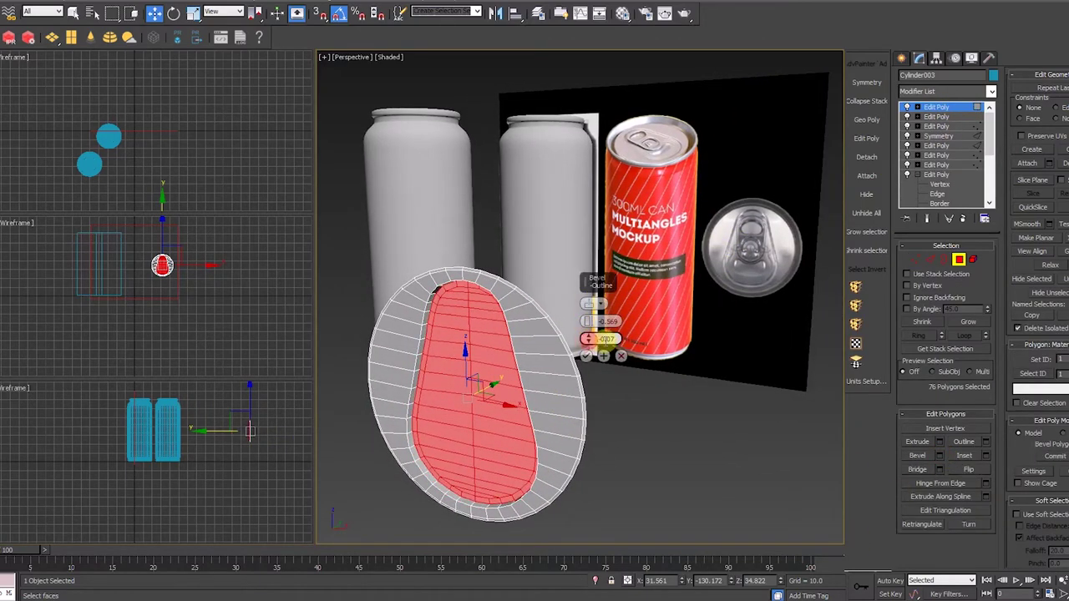
{"action": "type", "text": "-0.15"}
{"action": "key", "text": "Return"}
{"action": "middle_click_drag", "start_coordinate": [524, 341], "coordinate": [614, 372], "text": "alt"}
{"action": "scroll", "coordinate": [611, 398], "scroll_direction": "up", "scroll_amount": 4}
{"action": "left_click_drag", "start_coordinate": [620, 338], "coordinate": [557, 341]}
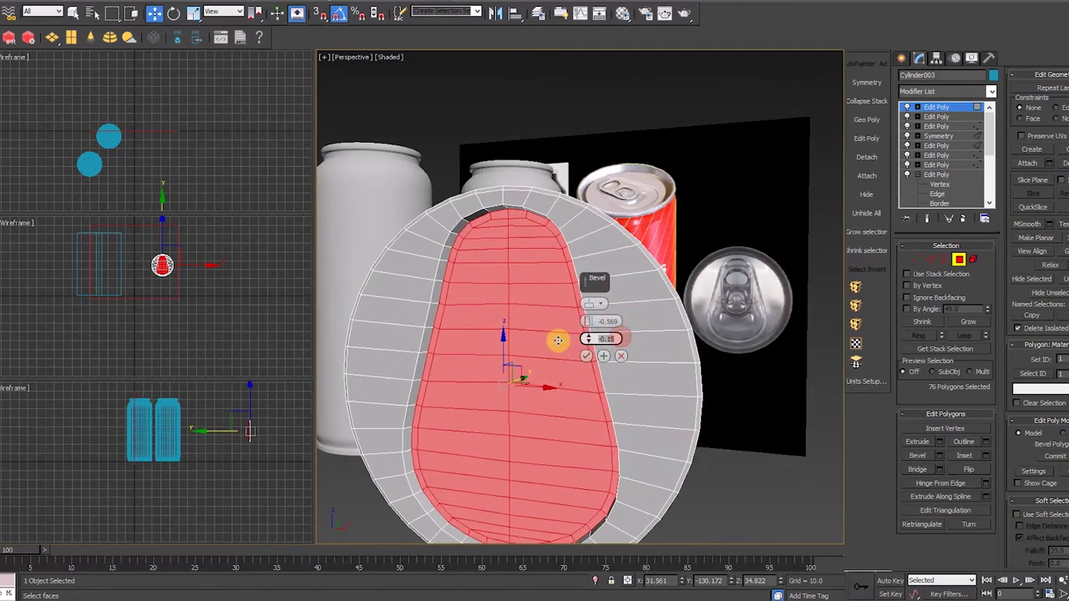
Set the bevel height to -0.45, reset and readjust the bevel outline, and apply the bevel.
{"action": "left_click", "coordinate": [594, 327]}
{"action": "type", "text": "-0.45"}
{"action": "key", "text": "Return"}
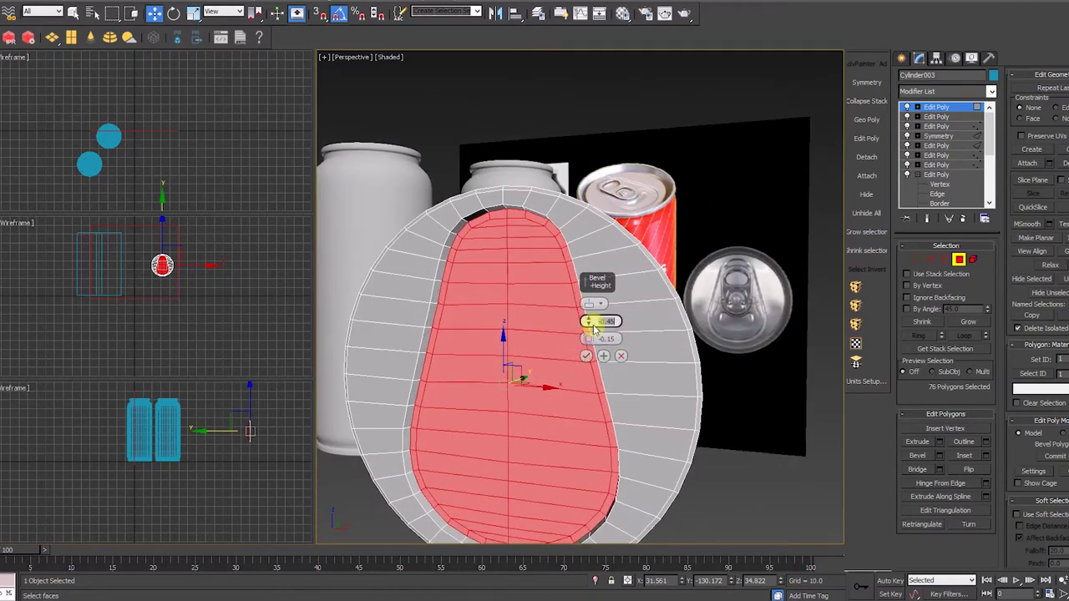
{"action": "middle_click_drag", "start_coordinate": [593, 329], "coordinate": [644, 342], "text": "alt"}
{"action": "right_click", "coordinate": [594, 338]}
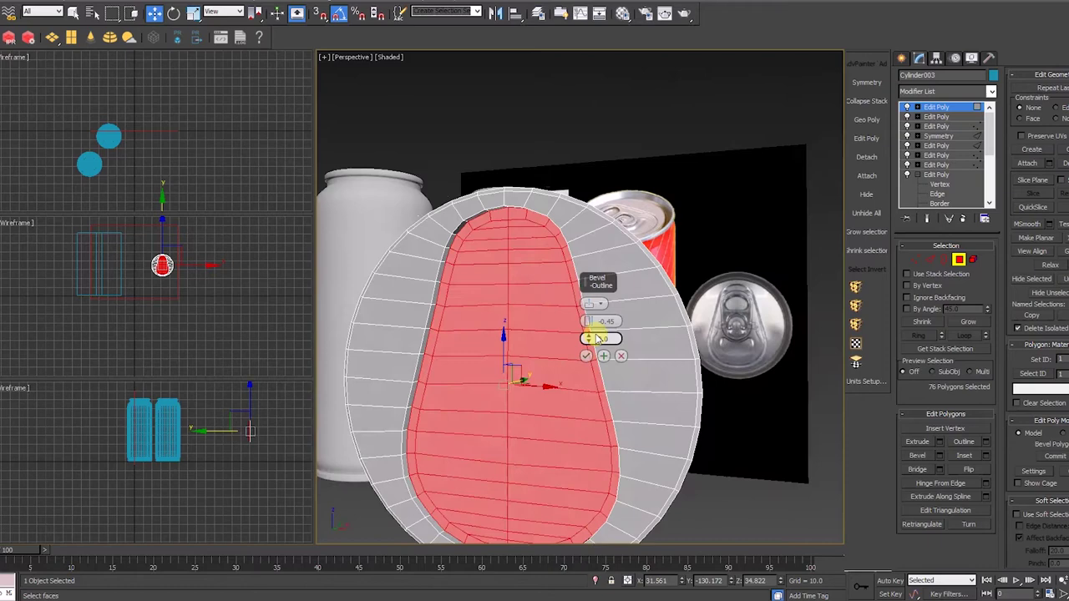
{"action": "left_click_drag", "start_coordinate": [587, 338], "coordinate": [589, 336]}
{"action": "middle_click_drag", "start_coordinate": [492, 350], "coordinate": [507, 399], "text": "alt"}
{"action": "left_click", "coordinate": [587, 355]}
Reduce the polygon selection to the inner panel of the recessed area, excluding its border strip.
{"action": "middle_click_drag", "start_coordinate": [643, 314], "coordinate": [625, 356], "text": "alt"}
{"action": "middle_click_drag", "start_coordinate": [517, 384], "coordinate": [721, 482], "text": "alt"}
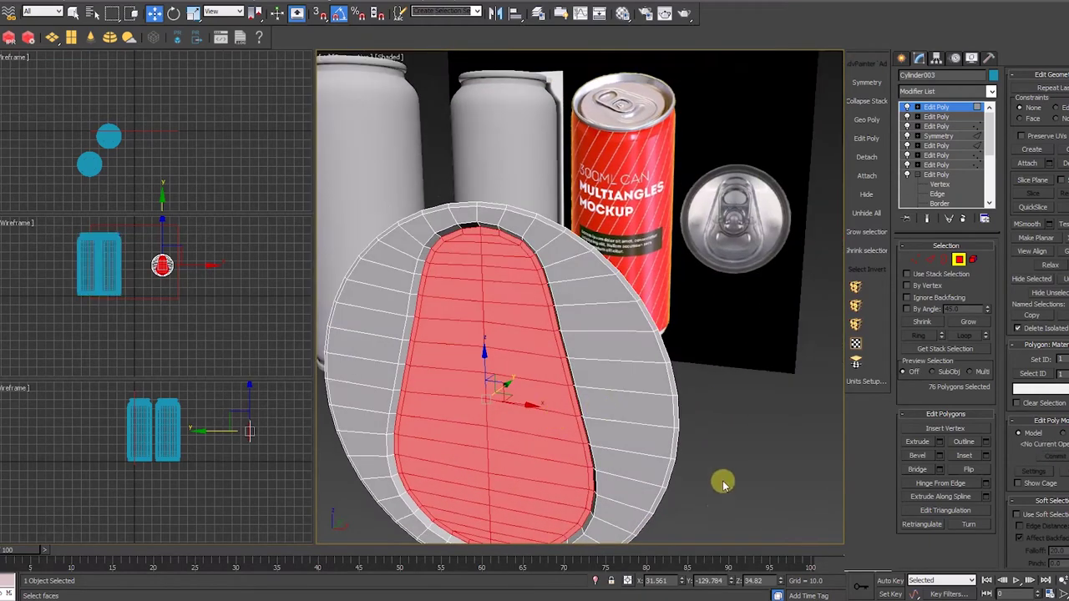
{"action": "middle_click_drag", "start_coordinate": [489, 390], "coordinate": [629, 333], "text": "alt"}
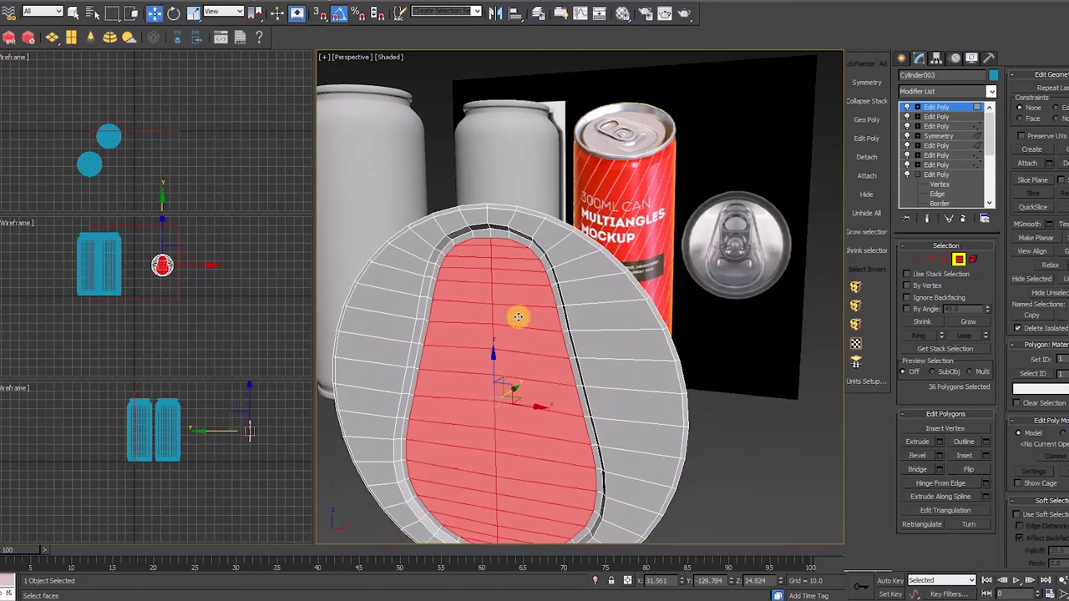
{"action": "middle_click_drag", "start_coordinate": [518, 317], "coordinate": [532, 368], "text": "alt"}
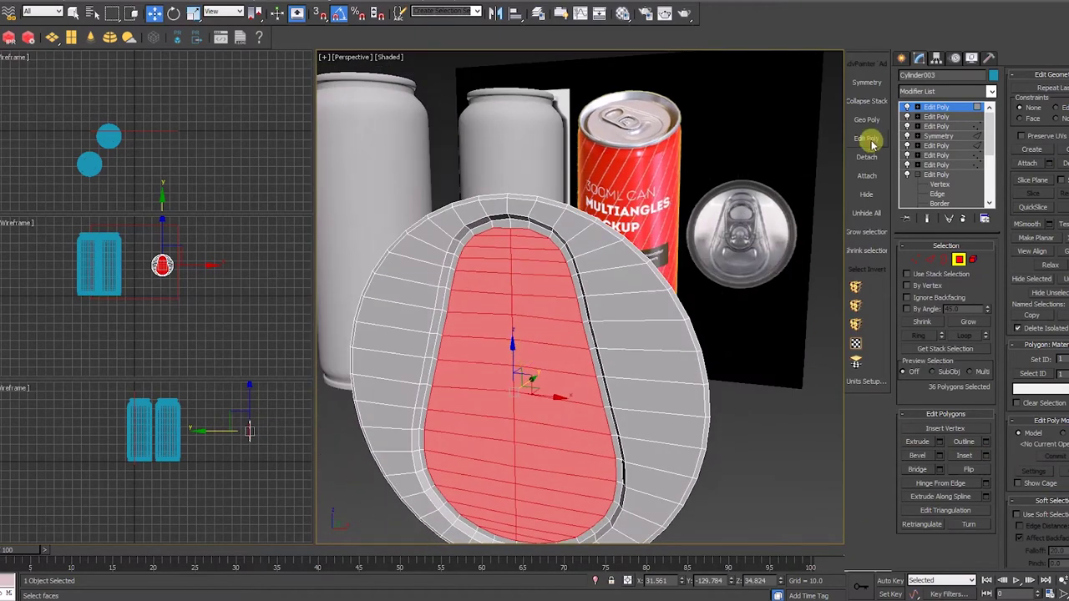
Add an Edit Poly modifier, then bevel the narrow polygon ring around the inner panel with height -0.17 and outline -0.09.
{"action": "left_click", "coordinate": [872, 142]}
{"action": "scroll", "coordinate": [470, 222], "scroll_direction": "up", "scroll_amount": 5}
{"action": "key", "text": "4"}
{"action": "left_click", "coordinate": [501, 239]}
{"action": "left_click", "coordinate": [464, 262], "text": "shift"}
{"action": "mouse_move", "coordinate": [588, 320]}
{"action": "left_mouse_down"}
{"action": "mouse_move", "coordinate": [589, 341]}
{"action": "mouse_move", "coordinate": [589, 330]}
{"action": "left_mouse_up"}
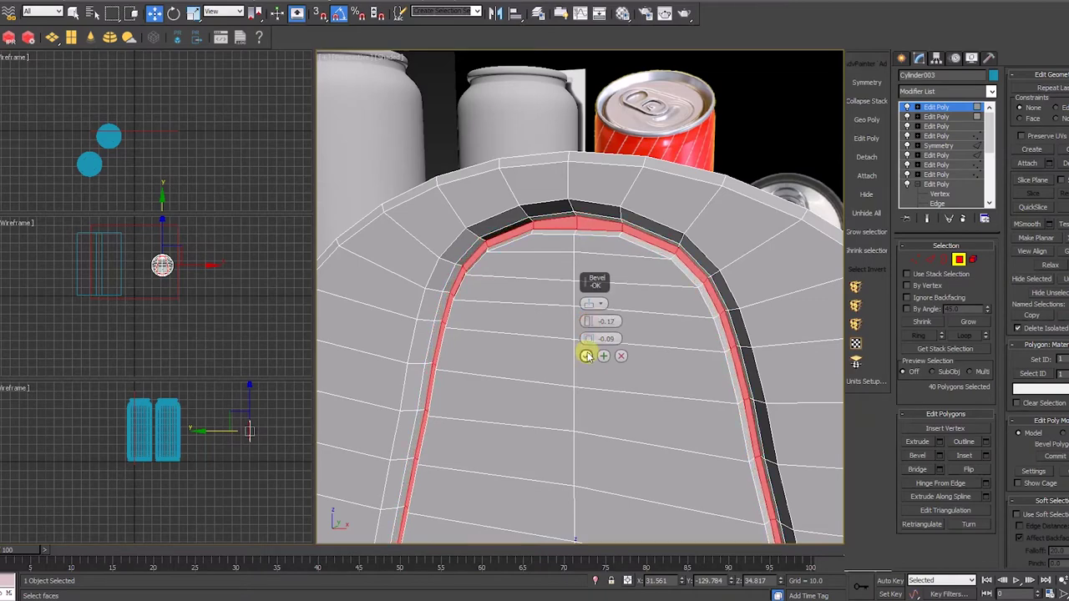
{"action": "left_click", "coordinate": [587, 356]}
Add another Edit Poly modifier and connect the ring of edges along the groove wall with two new edge loops.
{"action": "scroll", "coordinate": [651, 359], "scroll_direction": "down", "scroll_amount": 5}
{"action": "middle_click_drag", "start_coordinate": [652, 358], "coordinate": [614, 360], "text": "alt"}
{"action": "left_click", "coordinate": [865, 138]}
{"action": "scroll", "coordinate": [534, 320], "scroll_direction": "up", "scroll_amount": 4}
{"action": "key", "text": "2"}
{"action": "double_click", "coordinate": [646, 250]}
{"action": "middle_click_drag", "start_coordinate": [535, 319], "coordinate": [616, 179], "text": "alt"}
{"action": "left_click", "coordinate": [648, 173]}
{"action": "middle_click_drag", "start_coordinate": [823, 343], "coordinate": [802, 365], "text": "alt"}
{"action": "left_click", "coordinate": [986, 484]}
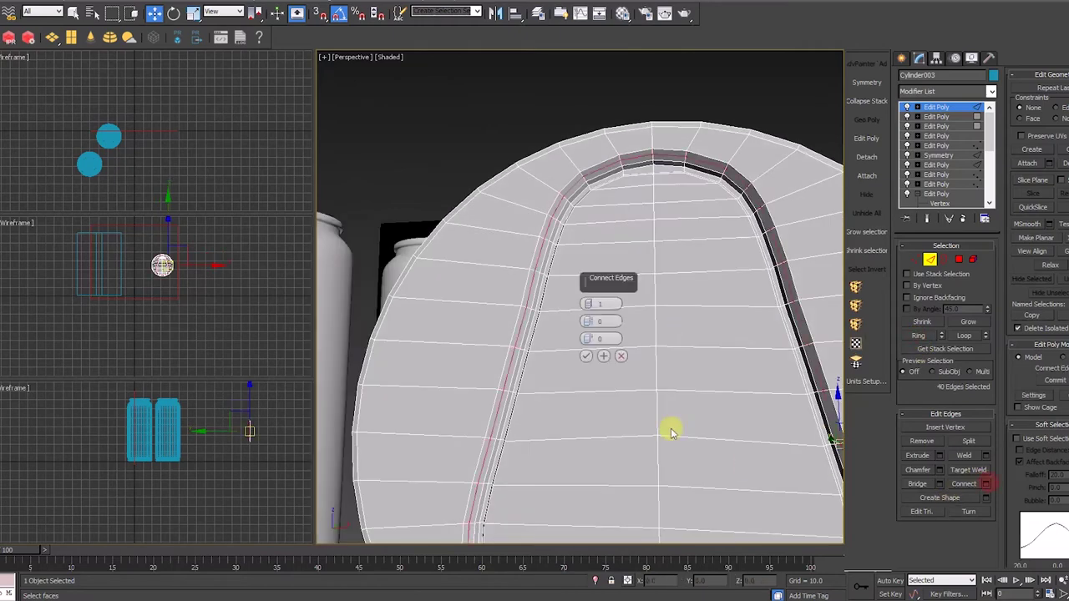
{"action": "left_click", "coordinate": [588, 302]}
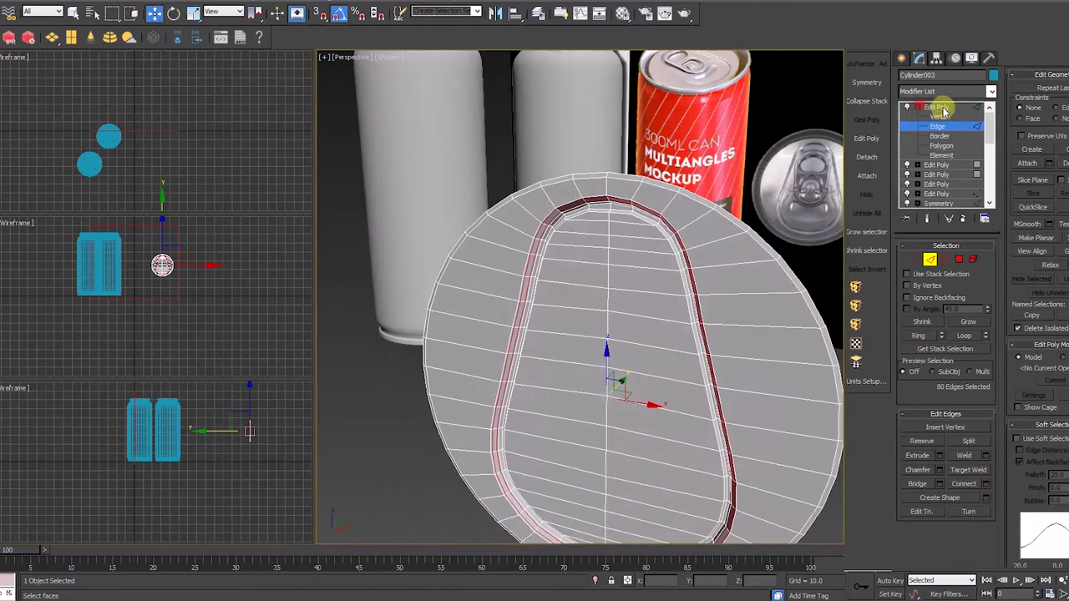
Draw a rectangle about 8.1 long and 11.5 wide over the lower embossed area in the Front view, centred horizontally on the lid.
{"action": "left_click_drag", "start_coordinate": [455, 233], "coordinate": [720, 419]}
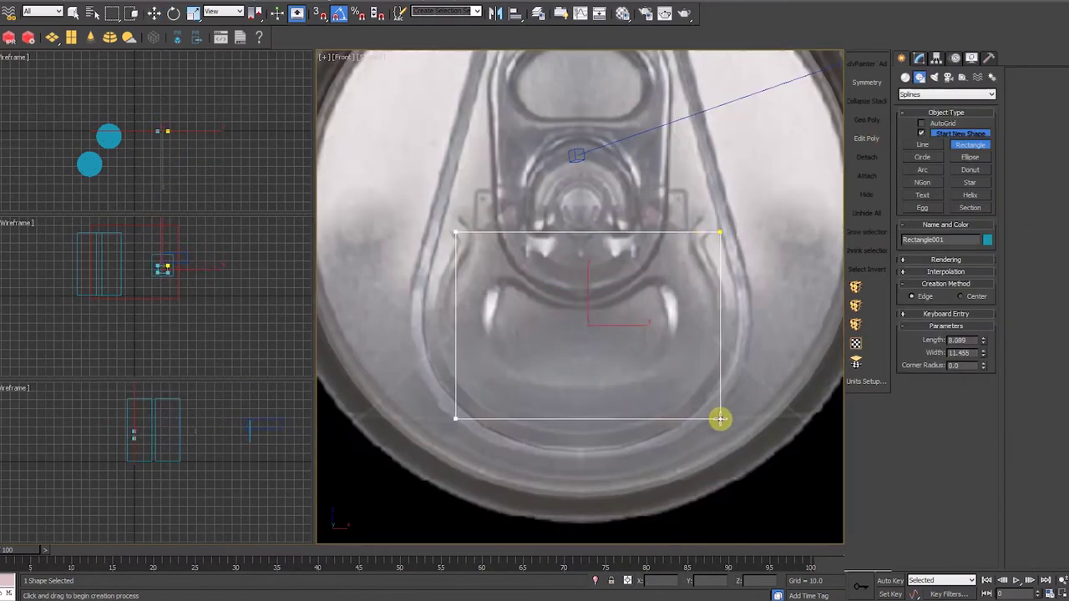
{"action": "key", "text": "w"}
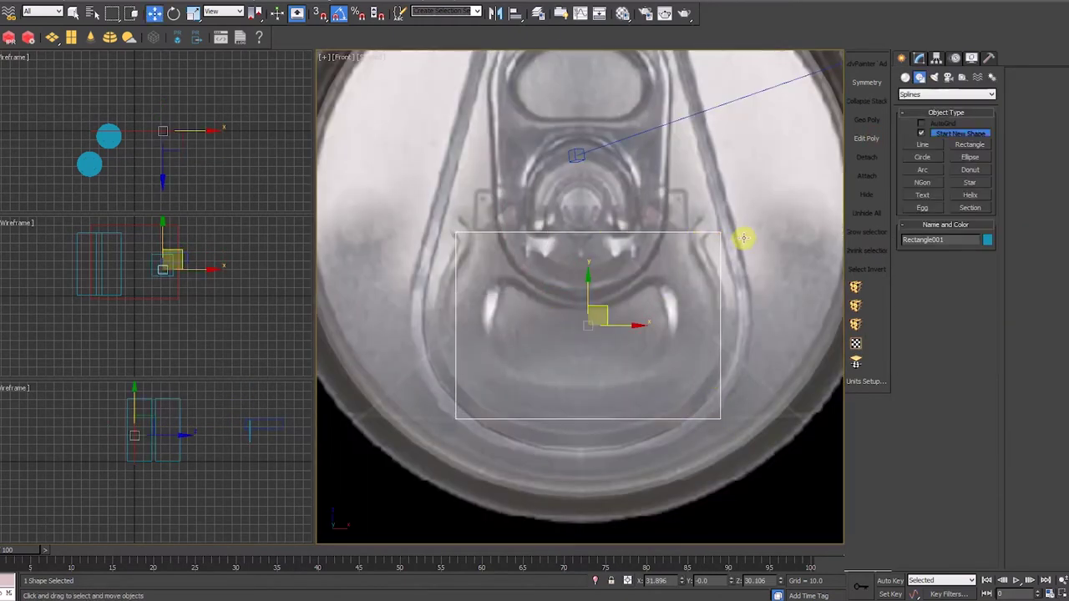
{"action": "left_click", "coordinate": [753, 235]}
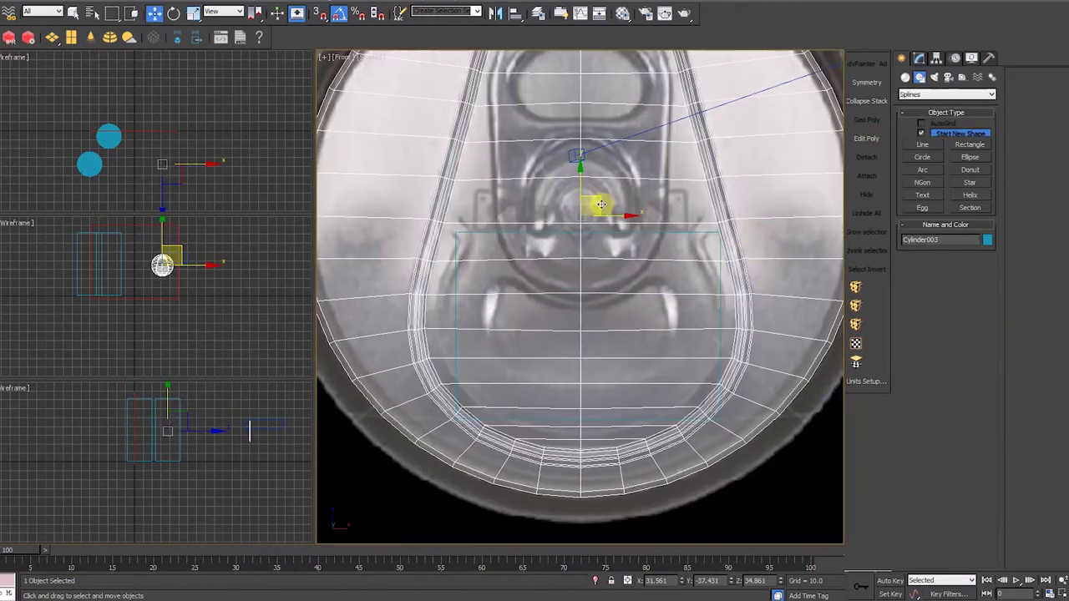
{"action": "left_click", "coordinate": [716, 315]}
Review the REF reference plane's object properties and freeze the plane.
{"action": "left_click", "coordinate": [805, 403]}
{"action": "right_click", "coordinate": [805, 404]}
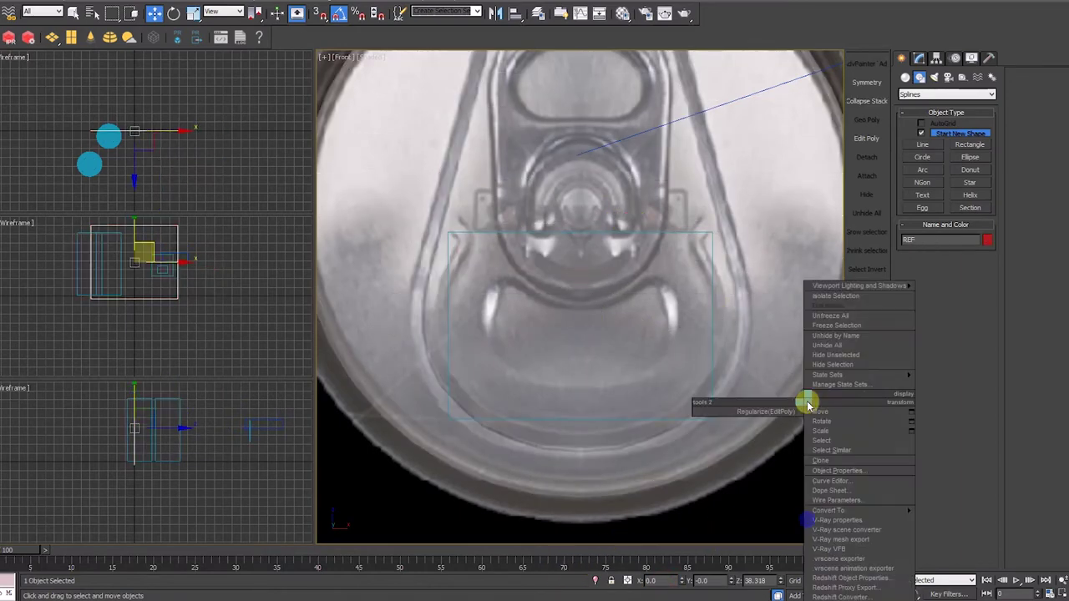
{"action": "left_click", "coordinate": [838, 471]}
{"action": "left_click", "coordinate": [564, 463]}
{"action": "right_click", "coordinate": [708, 359]}
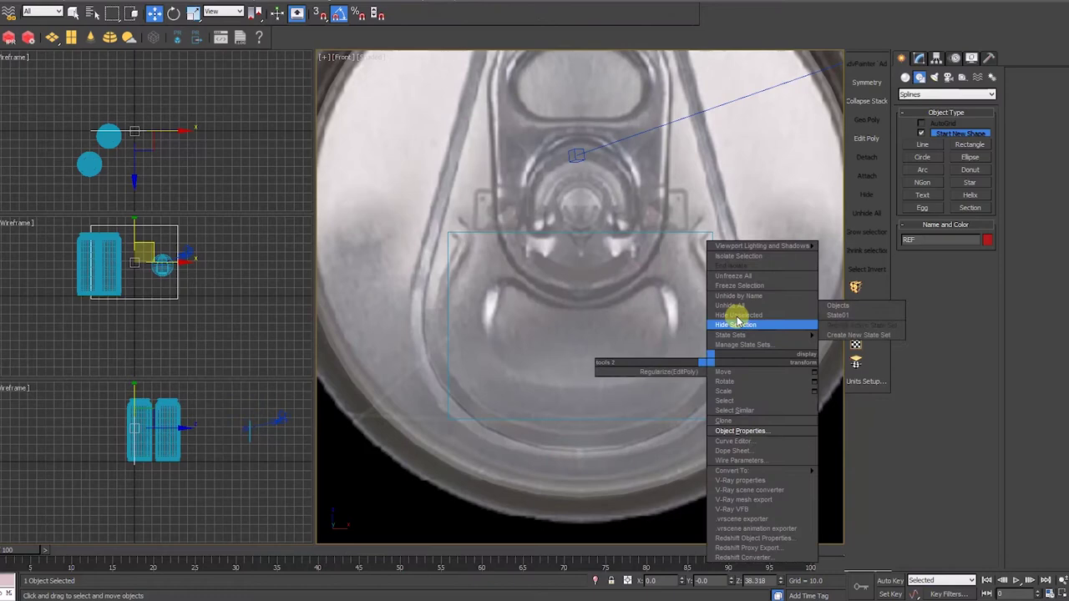
{"action": "left_click", "coordinate": [735, 287]}
{"action": "left_click", "coordinate": [704, 383]}
Add an Edit Spline modifier to the rectangle and refine its upper edge with a vertex at the middle.
{"action": "middle_click_drag", "start_coordinate": [718, 258], "coordinate": [730, 263]}
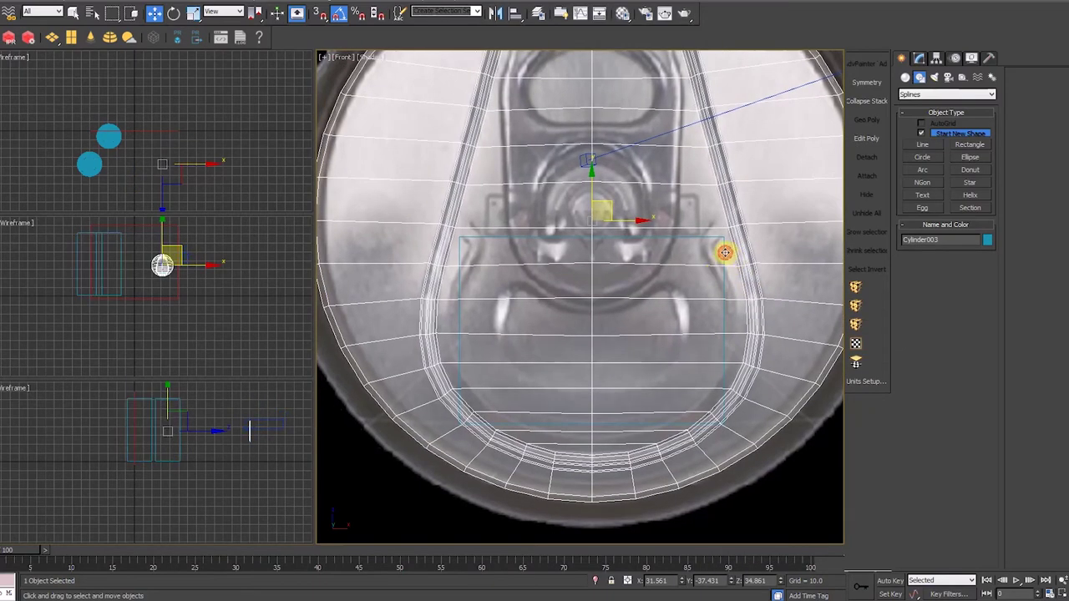
{"action": "left_click", "coordinate": [724, 245]}
{"action": "left_click", "coordinate": [918, 57]}
{"action": "left_click", "coordinate": [990, 91]}
{"action": "left_click", "coordinate": [928, 142]}
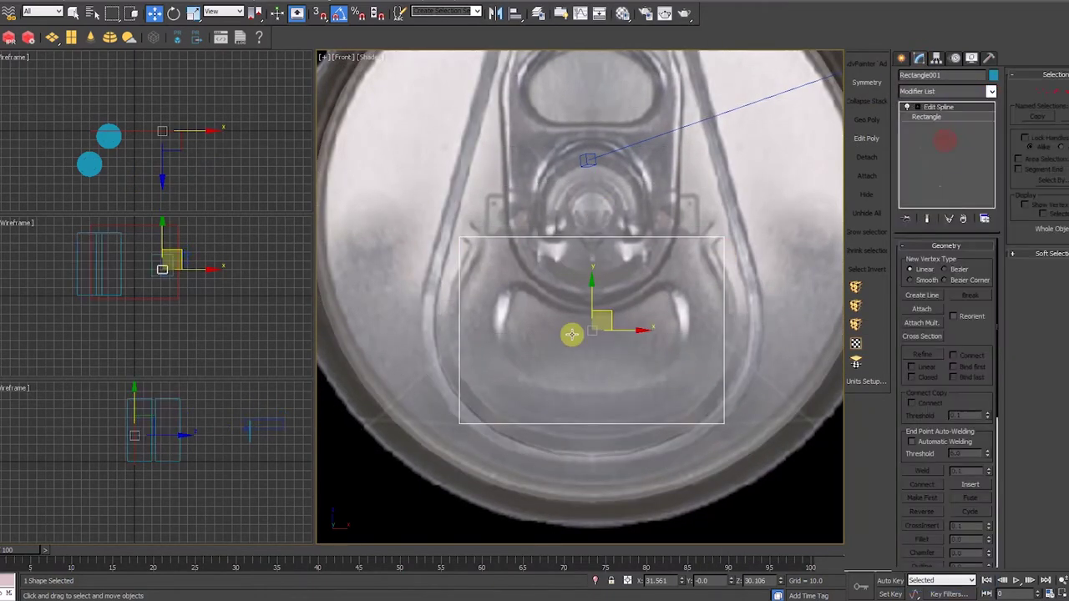
{"action": "right_click", "coordinate": [583, 295]}
{"action": "left_click", "coordinate": [577, 331]}
{"action": "left_click", "coordinate": [596, 238]}
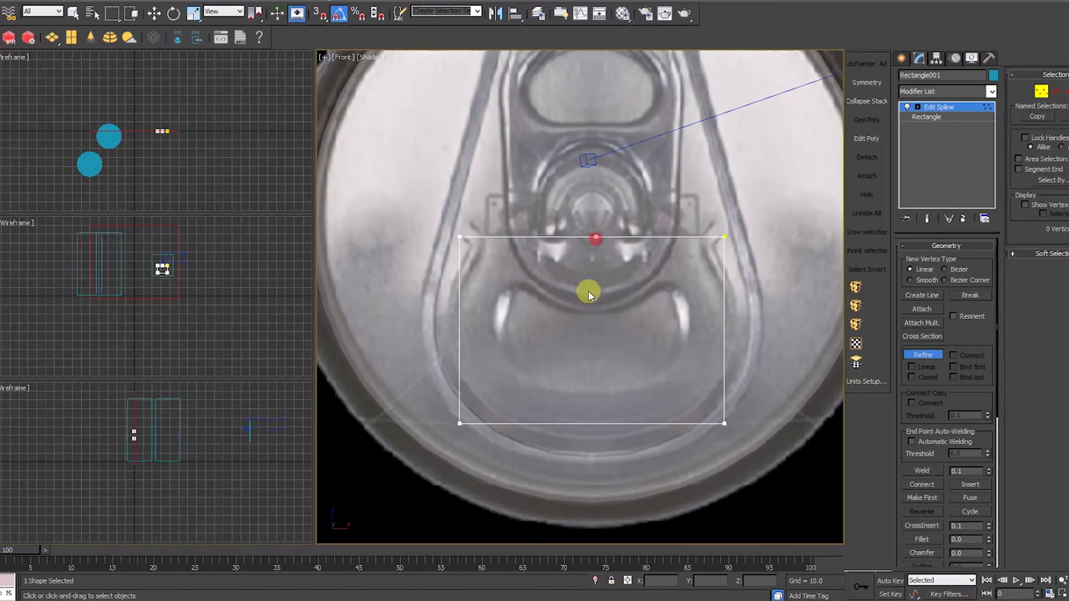
Refine the rectangle's lower edge with a vertex at its middle and remove the segments left of the lid's centreline.
{"action": "left_click", "coordinate": [595, 424]}
{"action": "key", "text": "2"}
{"action": "left_click_drag", "start_coordinate": [490, 221], "coordinate": [409, 480]}
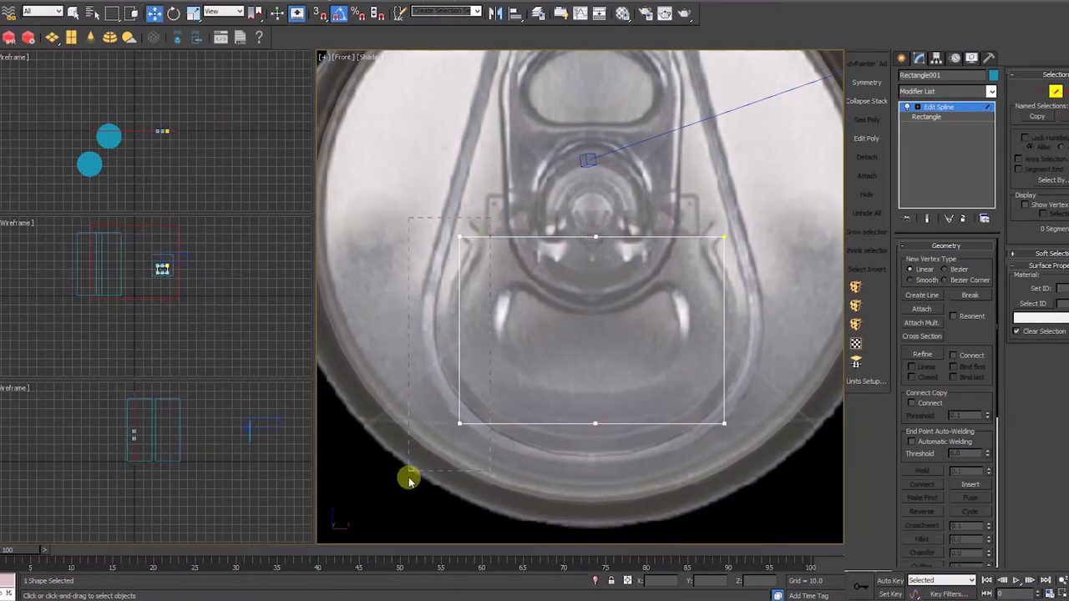
Align the half outline's upper and lower end vertices on the centreline at X 31.561 and convert them to Corner vertices.
{"action": "key", "text": "1"}
{"action": "left_click_drag", "start_coordinate": [619, 219], "coordinate": [566, 278]}
{"action": "double_click", "coordinate": [660, 580]}
{"action": "type", "text": "31.5"}
{"action": "key", "text": "Return"}
{"action": "left_click_drag", "start_coordinate": [577, 443], "coordinate": [623, 413]}
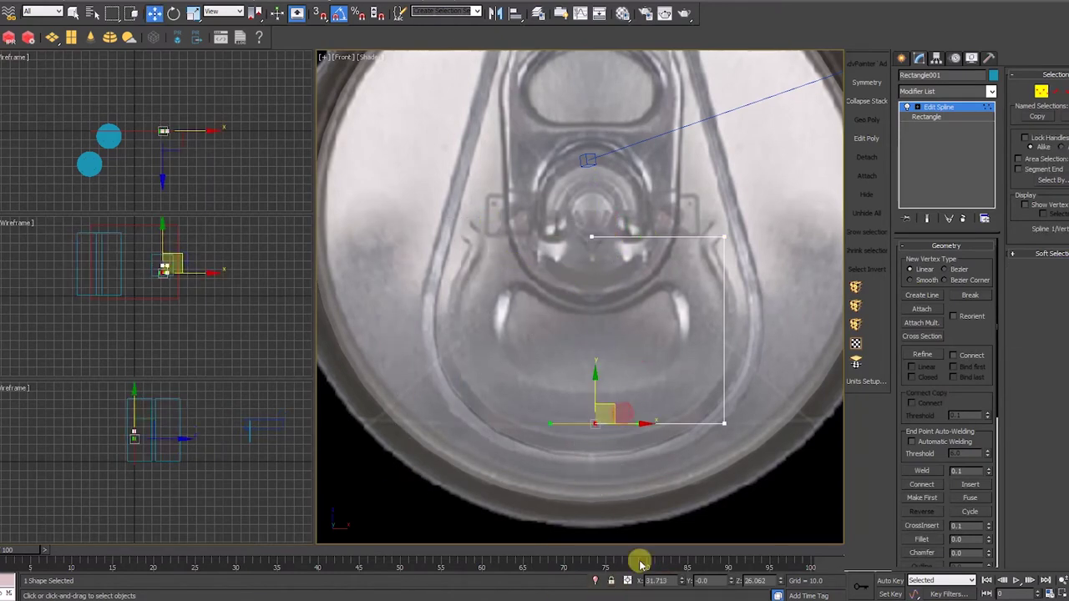
{"action": "right_click", "coordinate": [648, 307]}
{"action": "left_click", "coordinate": [631, 244]}
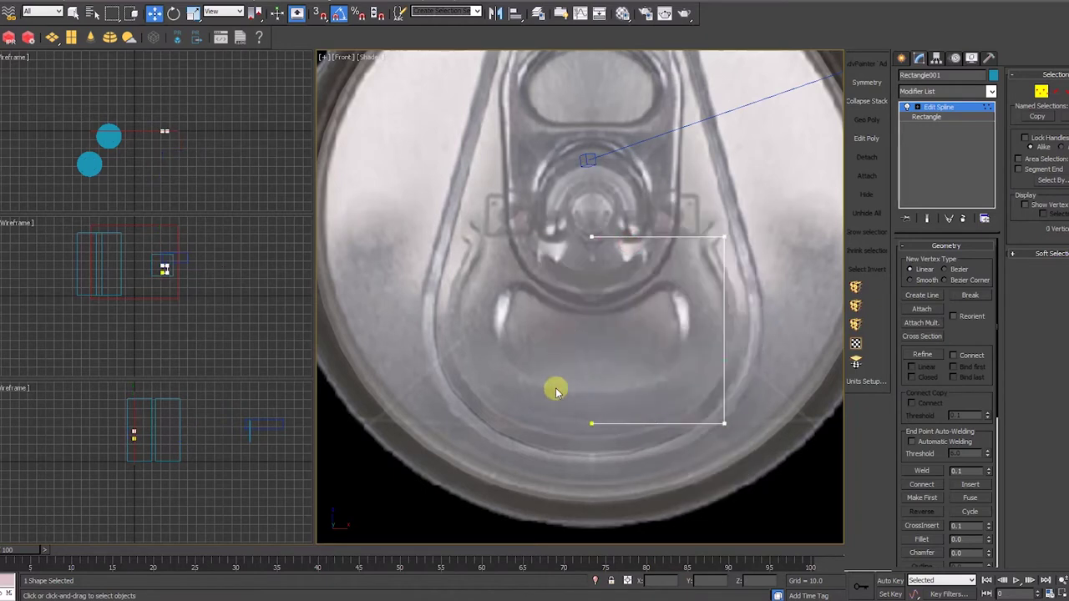
Move the half outline's vertices onto the recess edge and refine the outer side with a vertex at the recess's widest point.
{"action": "left_click_drag", "start_coordinate": [592, 384], "coordinate": [591, 405]}
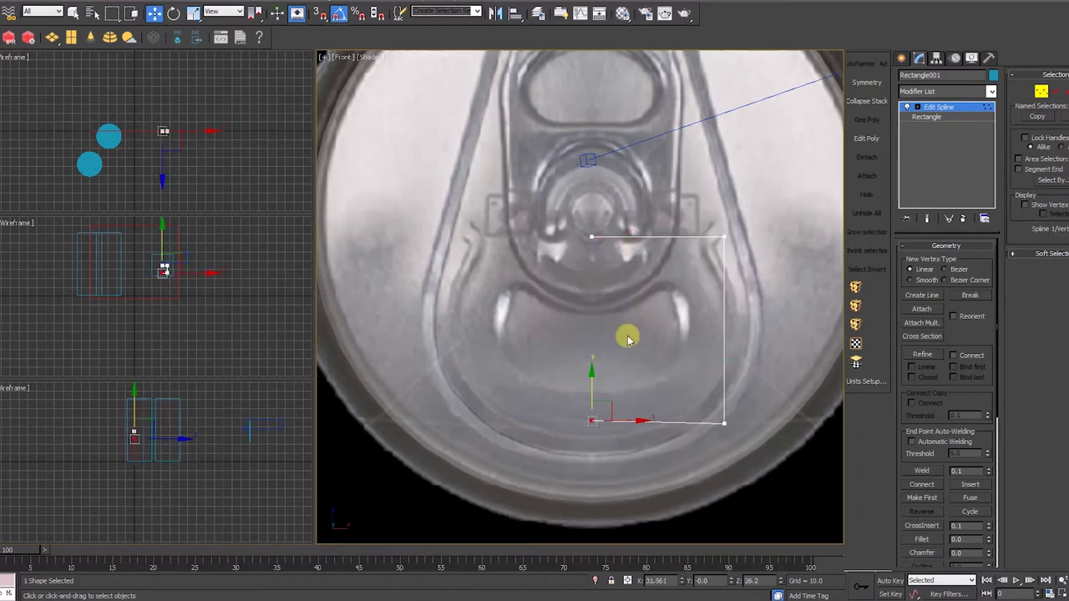
{"action": "left_click", "coordinate": [592, 237]}
{"action": "left_click_drag", "start_coordinate": [724, 237], "coordinate": [700, 238]}
{"action": "left_click", "coordinate": [692, 405]}
{"action": "left_click", "coordinate": [724, 424]}
{"action": "left_click_drag", "start_coordinate": [751, 425], "coordinate": [790, 426]}
{"action": "left_click", "coordinate": [613, 466]}
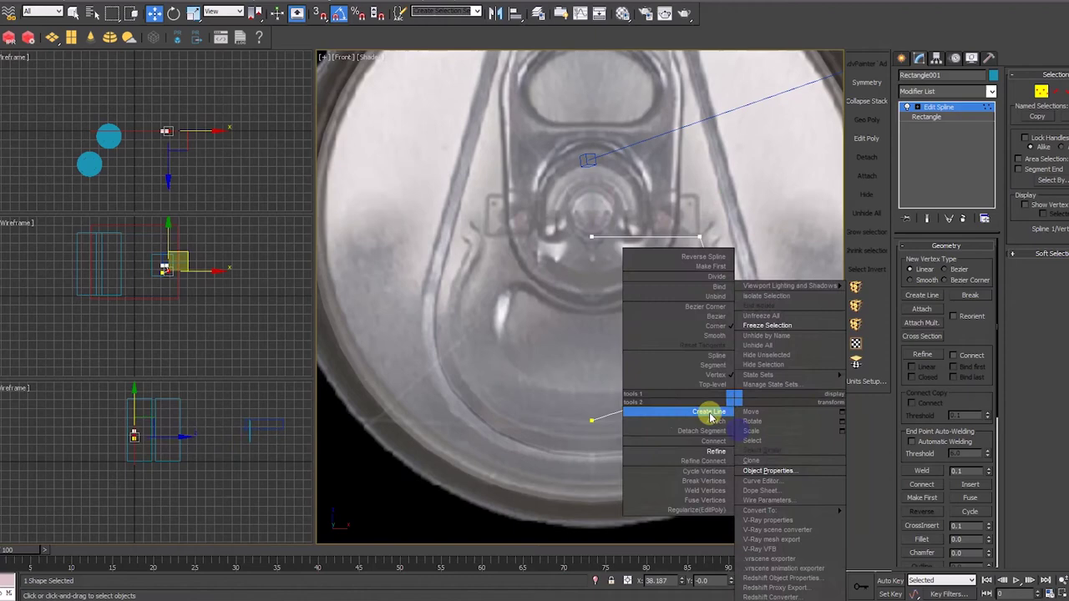
{"action": "left_click", "coordinate": [709, 412]}
{"action": "left_click_drag", "start_coordinate": [745, 370], "coordinate": [734, 331]}
Refine the outline with one vertex above and one below the widest point, and move them onto the recess edge.
{"action": "right_click", "coordinate": [752, 332]}
{"action": "left_click", "coordinate": [738, 384]}
{"action": "left_click", "coordinate": [717, 285]}
{"action": "left_click", "coordinate": [702, 370]}
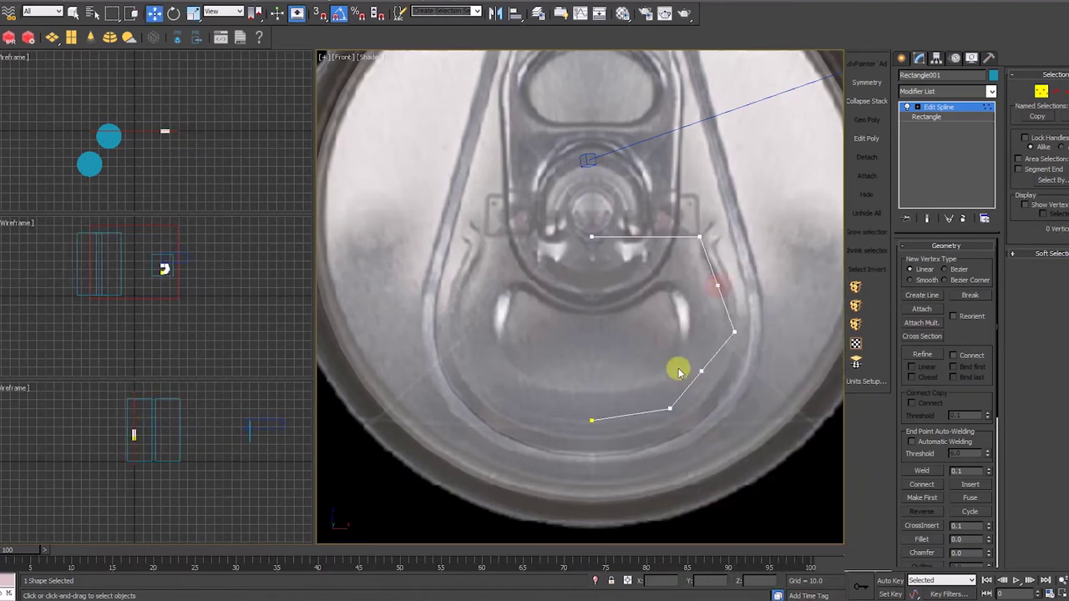
{"action": "right_click", "coordinate": [680, 370]}
{"action": "left_click_drag", "start_coordinate": [703, 370], "coordinate": [710, 381]}
{"action": "left_click", "coordinate": [734, 331]}
Add a second Edit Spline modifier, fillet the vertex on the recess's lower curve and weld the vertices near the lower end.
{"action": "left_click", "coordinate": [992, 91]}
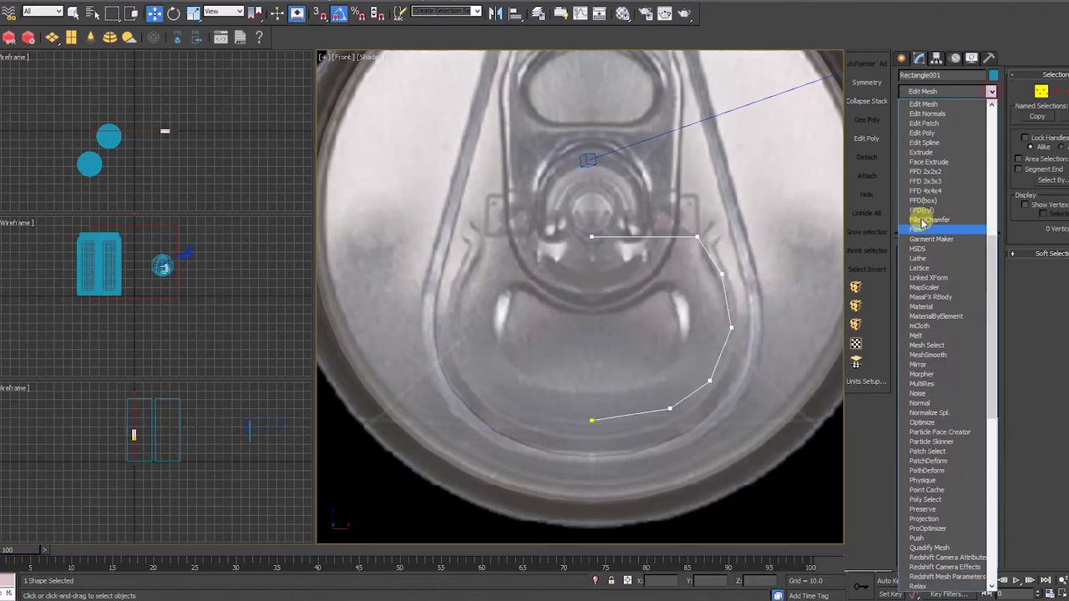
{"action": "left_click", "coordinate": [929, 139]}
{"action": "key", "text": "1"}
{"action": "left_click", "coordinate": [670, 408]}
{"action": "left_click_drag", "start_coordinate": [989, 539], "coordinate": [990, 529]}
{"action": "left_click_drag", "start_coordinate": [571, 401], "coordinate": [615, 438]}
{"action": "left_click", "coordinate": [923, 471]}
{"action": "left_click", "coordinate": [669, 465]}
{"action": "left_click", "coordinate": [594, 420]}
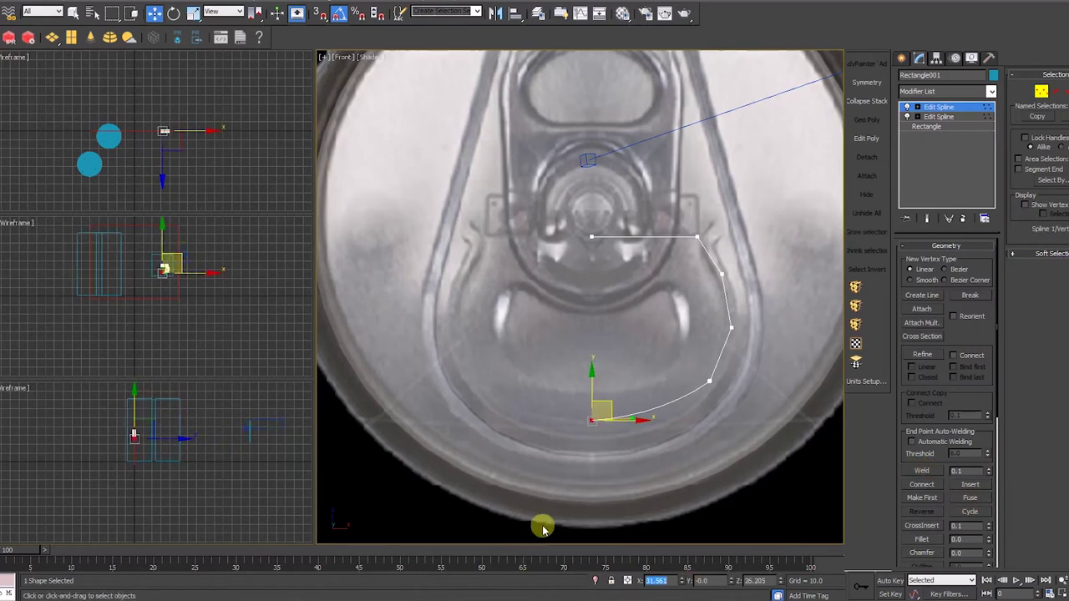
Fillet the lower side vertex, weld the coinciding vertices at the widest point and refine the lower side curve with one vertex.
{"action": "left_click", "coordinate": [710, 381]}
{"action": "left_click_drag", "start_coordinate": [988, 539], "coordinate": [988, 530]}
{"action": "left_click_drag", "start_coordinate": [714, 349], "coordinate": [750, 309]}
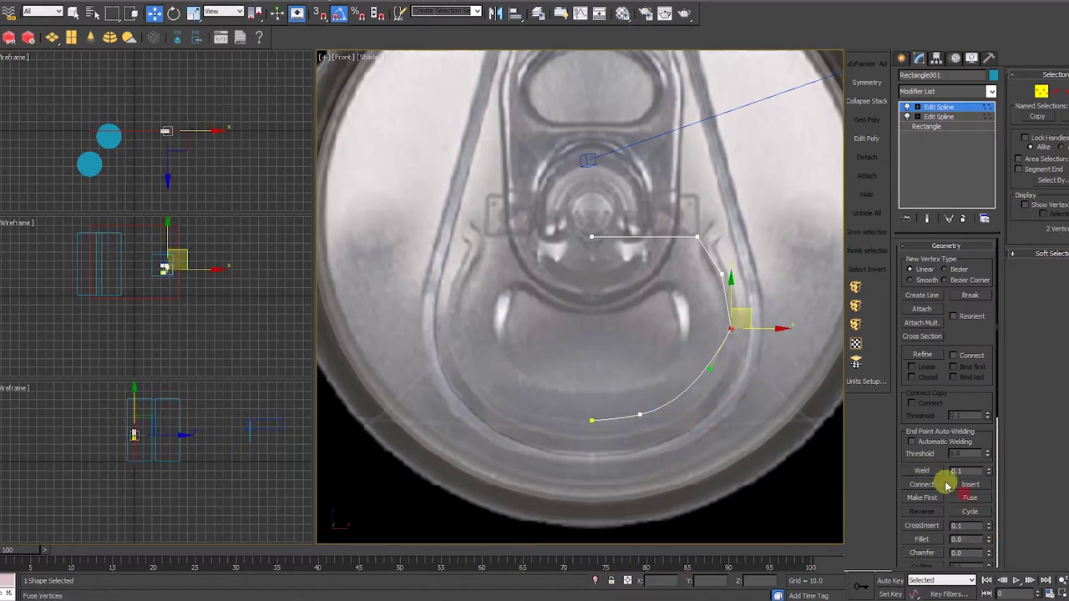
{"action": "left_click", "coordinate": [924, 472]}
{"action": "left_click", "coordinate": [922, 354]}
{"action": "left_click", "coordinate": [703, 374]}
Fillet the vertices along the upper side of the recess outline and weld the coinciding vertices at its top corner.
{"action": "left_click", "coordinate": [731, 327]}
{"action": "left_click_drag", "start_coordinate": [987, 540], "coordinate": [991, 510]}
{"action": "left_click", "coordinate": [722, 273]}
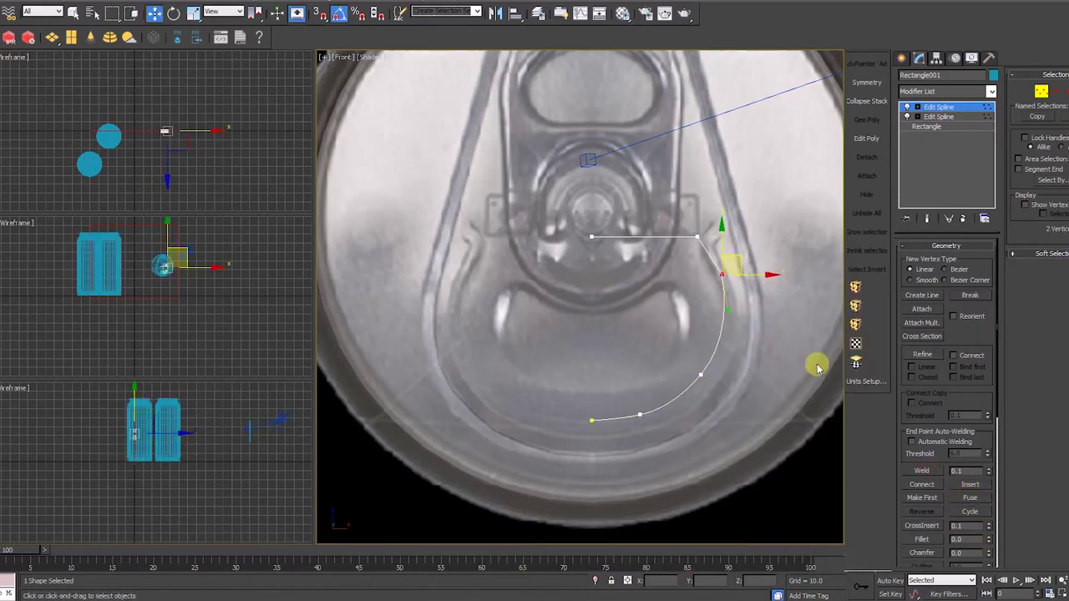
{"action": "left_click", "coordinate": [937, 473]}
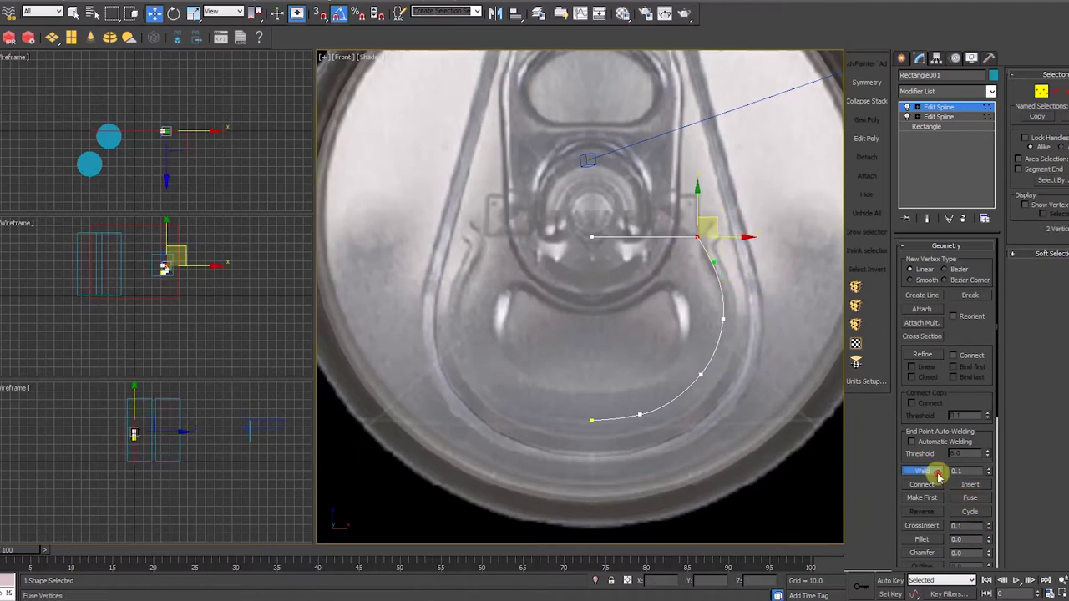
{"action": "left_click", "coordinate": [756, 229]}
Create a rotated copy of the half outline to form the opposite side of the recess.
{"action": "middle_click_drag", "start_coordinate": [609, 390], "coordinate": [608, 387]}
{"action": "left_click", "coordinate": [917, 107]}
{"action": "left_click", "coordinate": [939, 107]}
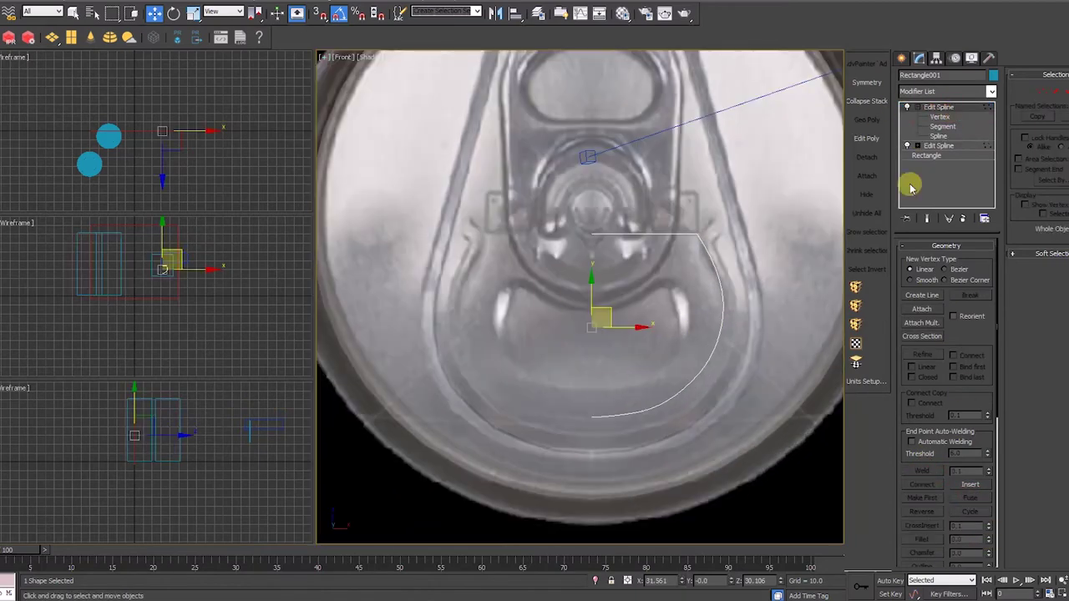
{"action": "key", "text": "e"}
{"action": "left_click_drag", "start_coordinate": [612, 327], "coordinate": [509, 306], "text": "shift"}
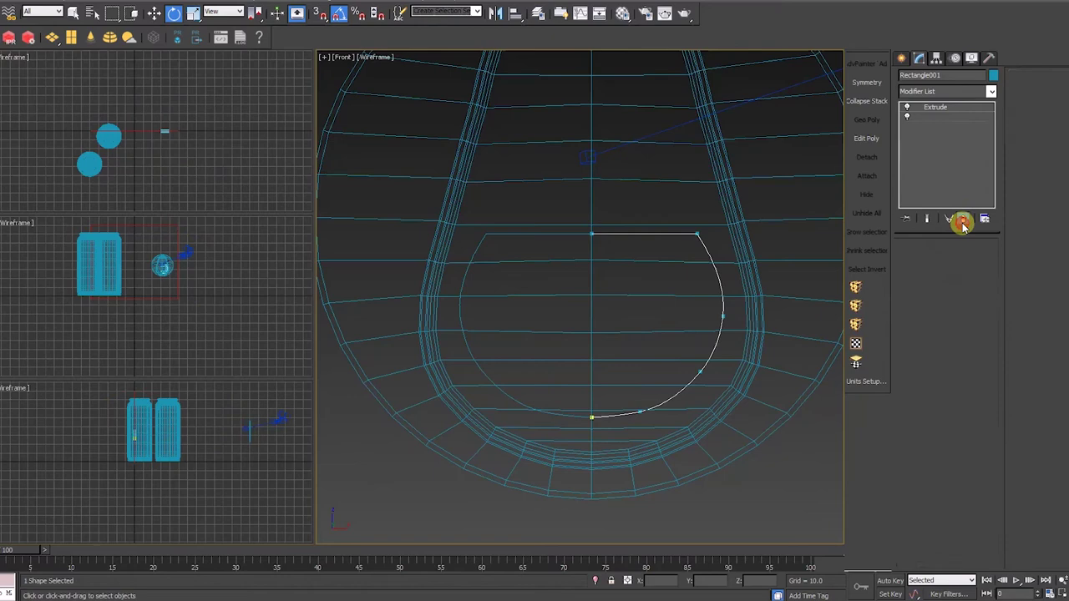
Hide the lid mesh and draw a rectangle around the inner dent below the tab in the Front view.
{"action": "left_click", "coordinate": [946, 91]}
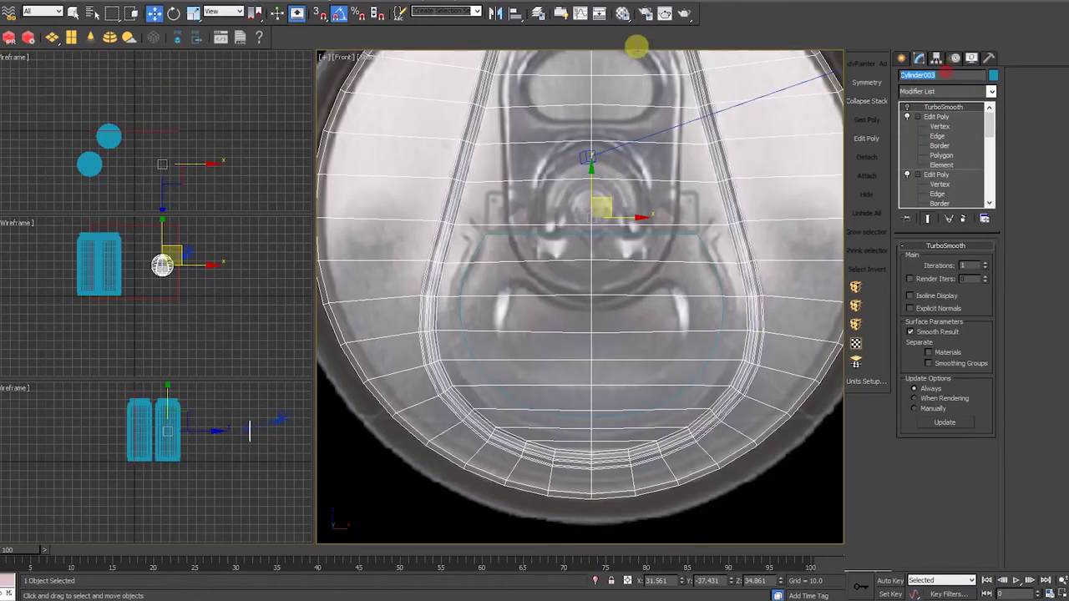
{"action": "right_click", "coordinate": [615, 358]}
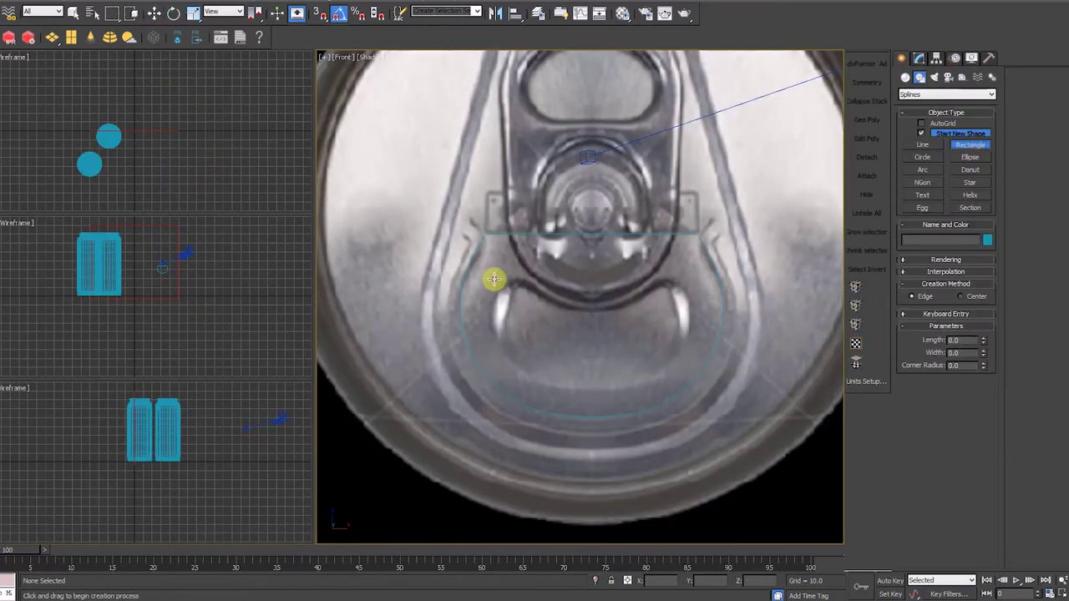
{"action": "left_click_drag", "start_coordinate": [489, 276], "coordinate": [694, 384]}
Add an Edit Spline modifier to the new rectangle, refine its lower edge near the middle and delete the left half.
{"action": "left_click", "coordinate": [946, 91]}
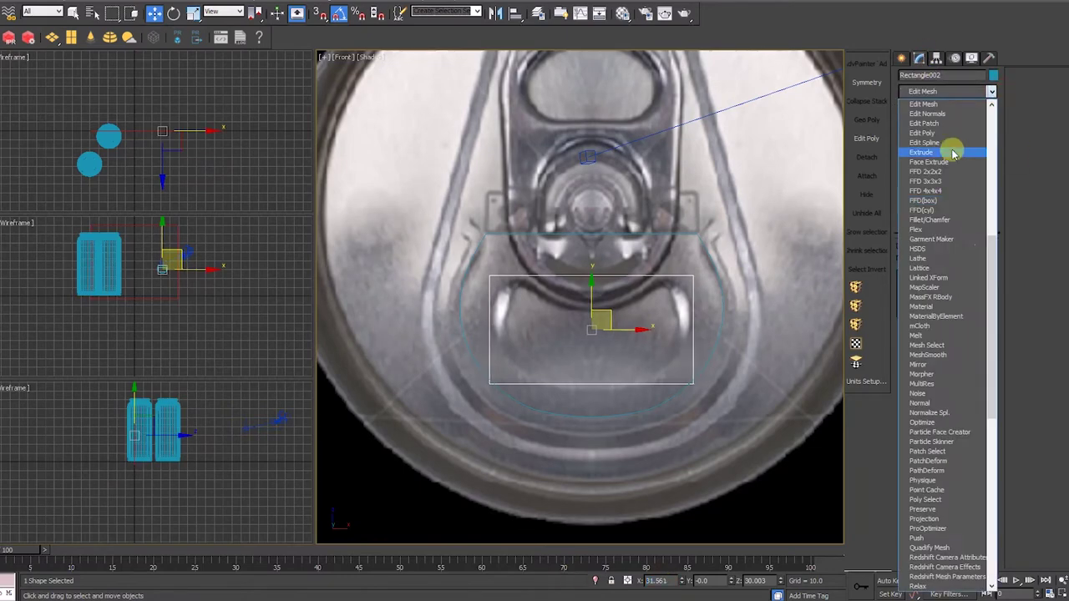
{"action": "left_click", "coordinate": [950, 147]}
{"action": "left_click", "coordinate": [605, 384]}
{"action": "left_click", "coordinate": [917, 107]}
{"action": "left_click", "coordinate": [942, 126]}
{"action": "key", "text": "Delete"}
Place the half rectangle's upper and lower end vertices at X 31.561 and convert all its vertices to Corner.
{"action": "left_click", "coordinate": [940, 117]}
{"action": "left_click", "coordinate": [608, 275]}
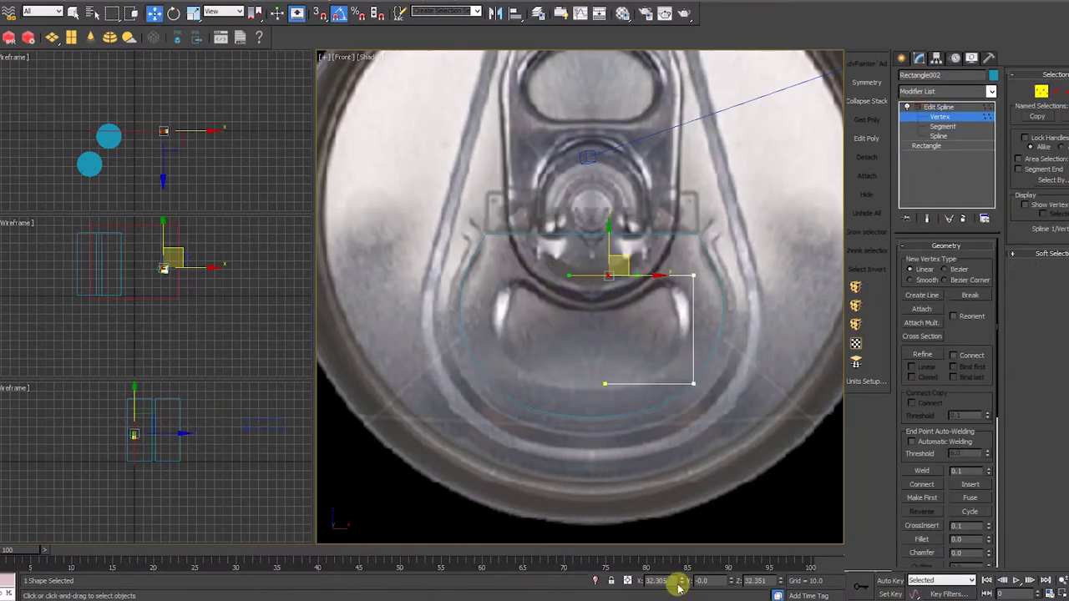
{"action": "left_click_drag", "start_coordinate": [585, 415], "coordinate": [627, 364]}
{"action": "key", "text": "ctrl+v"}
{"action": "left_click", "coordinate": [566, 339]}
{"action": "left_click_drag", "start_coordinate": [543, 467], "coordinate": [743, 242]}
{"action": "right_click", "coordinate": [657, 355]}
{"action": "left_click", "coordinate": [622, 284]}
{"action": "left_click", "coordinate": [939, 107]}
Add another Edit Spline modifier to the half rectangle and move its lower corner and end vertices onto the dent's outline.
{"action": "left_click", "coordinate": [992, 91]}
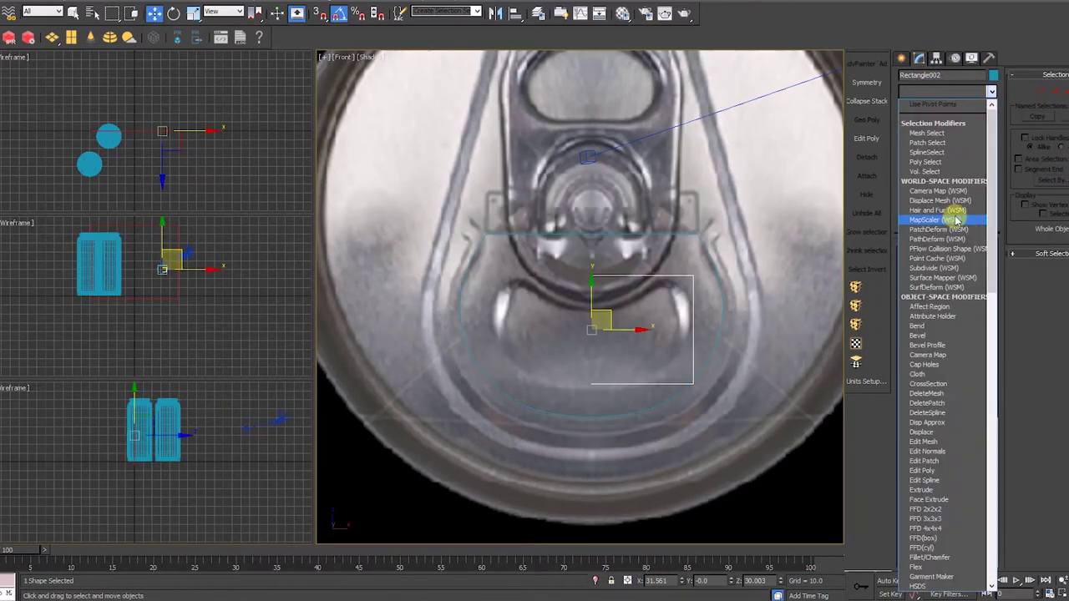
{"action": "left_click", "coordinate": [699, 253]}
{"action": "left_click_drag", "start_coordinate": [706, 321], "coordinate": [656, 339]}
{"action": "key", "text": "1"}
{"action": "left_click", "coordinate": [593, 385]}
{"action": "left_click_drag", "start_coordinate": [591, 360], "coordinate": [591, 362]}
{"action": "left_click", "coordinate": [693, 384]}
{"action": "left_click_drag", "start_coordinate": [709, 369], "coordinate": [704, 332]}
{"action": "left_click", "coordinate": [593, 275]}
{"action": "left_click_drag", "start_coordinate": [623, 274], "coordinate": [619, 274]}
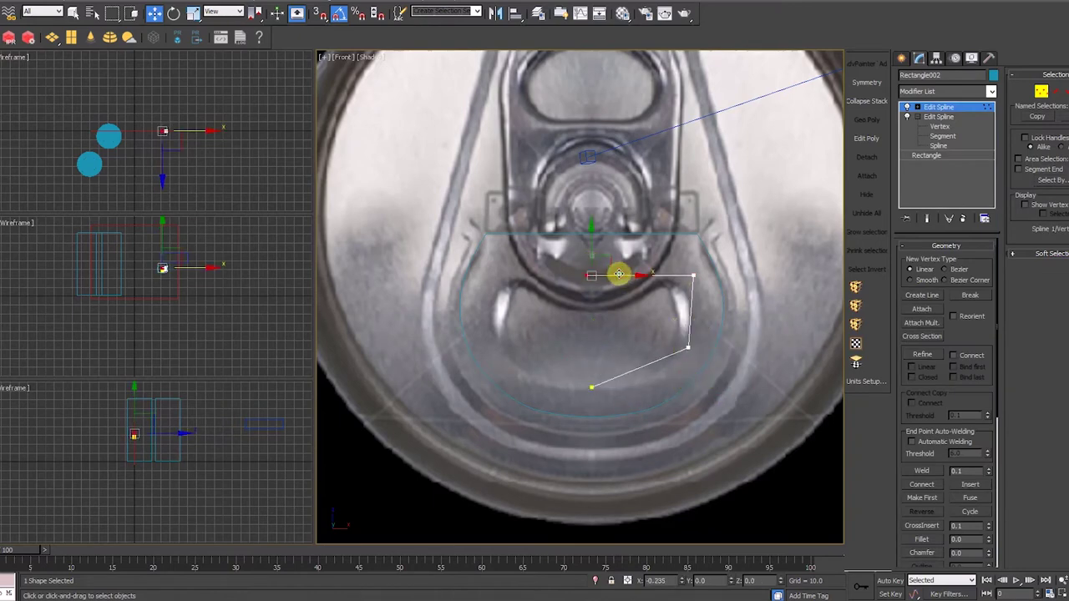
Refine the half outline's upper, outer and lower edges with extra vertices and position them along the dent's contour.
{"action": "left_click", "coordinate": [677, 328]}
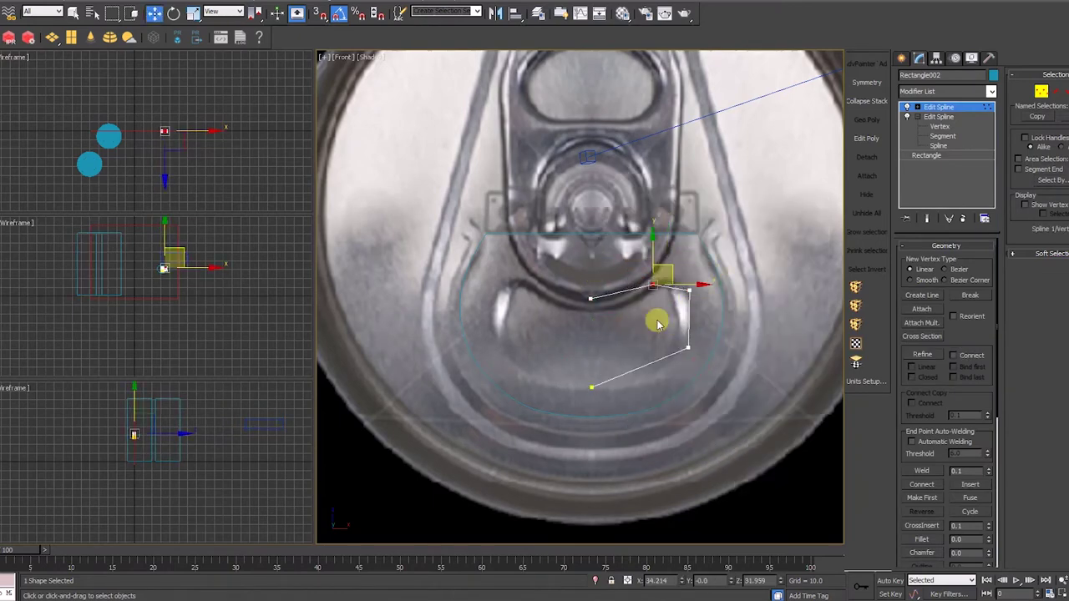
{"action": "left_click", "coordinate": [607, 316]}
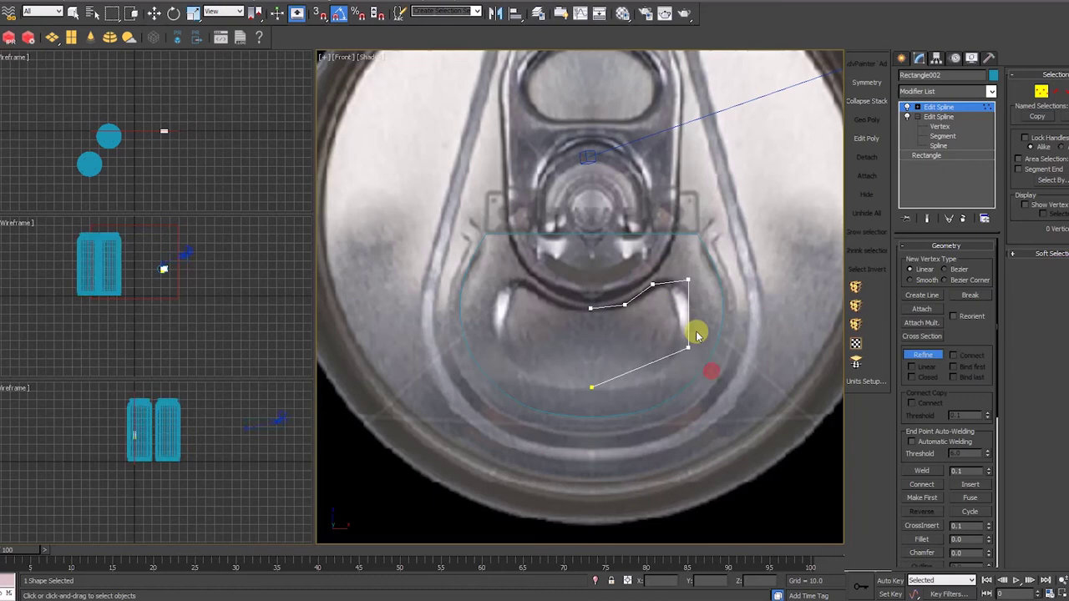
{"action": "left_click", "coordinate": [651, 359]}
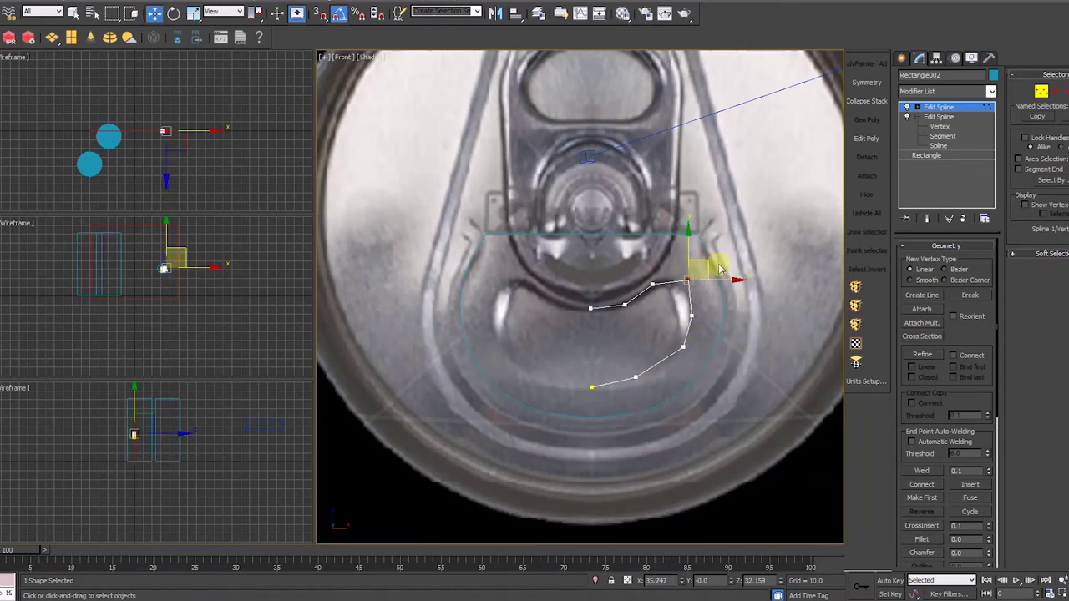
{"action": "right_click", "coordinate": [646, 387]}
{"action": "left_click", "coordinate": [680, 392]}
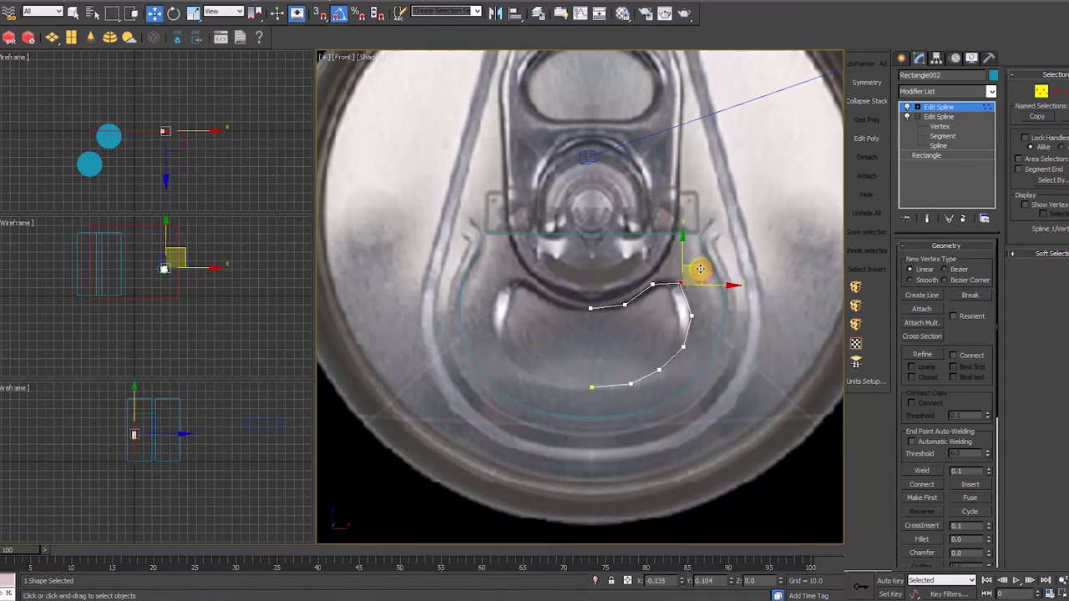
Add a third Edit Spline modifier to the dent outline and adjust the vertex at the dip in its upper edge.
{"action": "left_click", "coordinate": [970, 94]}
{"action": "left_click", "coordinate": [947, 146]}
{"action": "key", "text": "1"}
{"action": "left_click", "coordinate": [625, 307]}
{"action": "scroll", "coordinate": [975, 506], "scroll_direction": "down", "scroll_amount": 3}
{"action": "left_click_drag", "start_coordinate": [989, 473], "coordinate": [991, 299]}
{"action": "right_click", "coordinate": [658, 334]}
{"action": "left_click", "coordinate": [636, 383]}
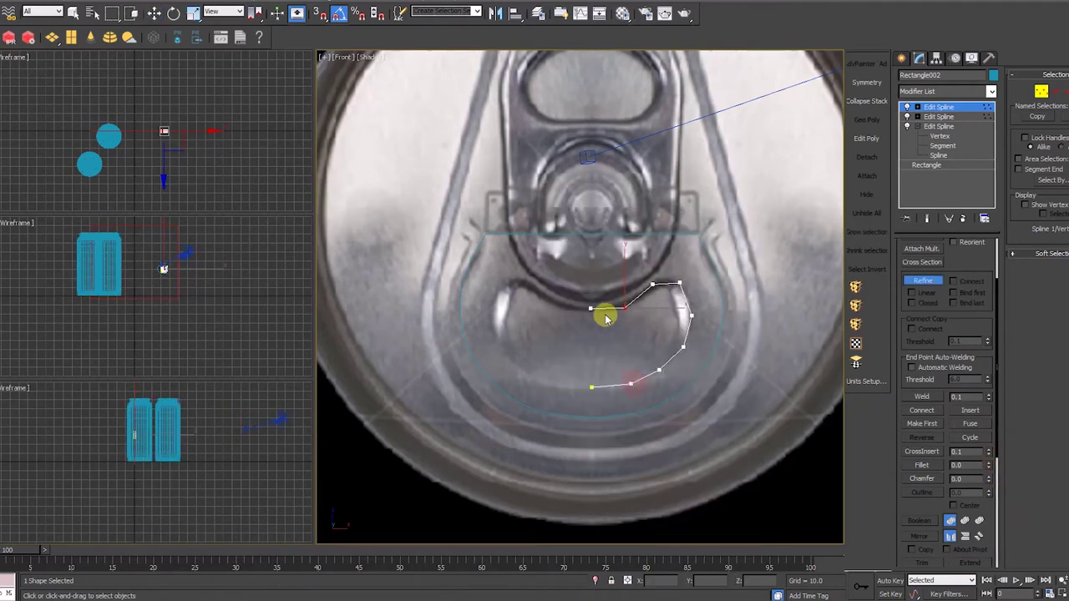
{"action": "key", "text": "w"}
{"action": "left_click_drag", "start_coordinate": [637, 297], "coordinate": [640, 301]}
Refine the dent outline's upper edge beside the centreline, fillet the dip vertex and weld the overlapping vertices.
{"action": "key", "text": "ctrl+a"}
{"action": "right_click", "coordinate": [629, 334]}
{"action": "left_click", "coordinate": [608, 382]}
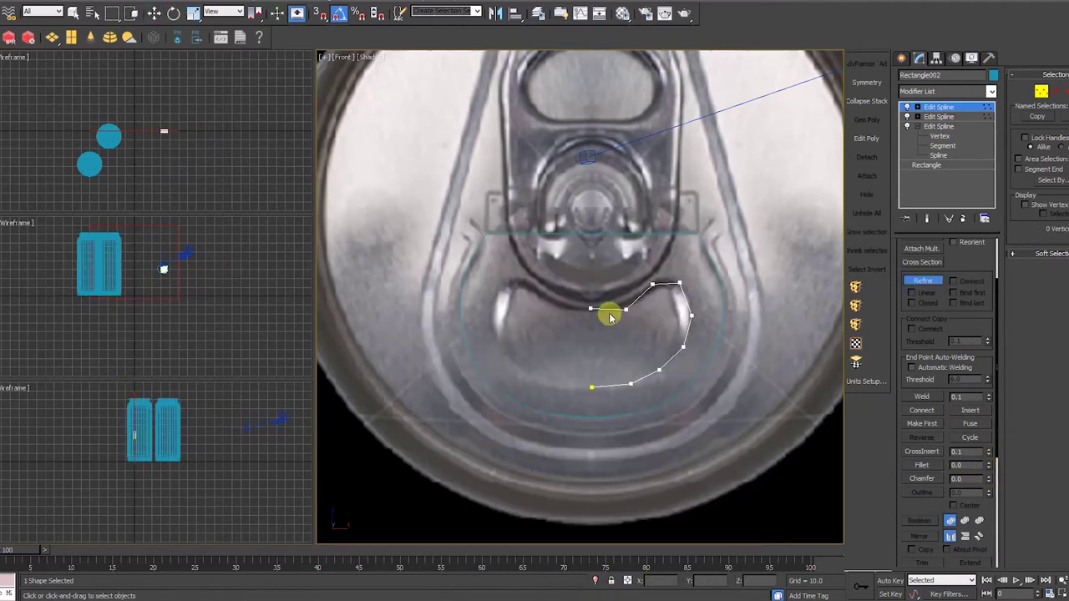
{"action": "left_click", "coordinate": [607, 309]}
{"action": "key", "text": "w"}
{"action": "left_click_drag", "start_coordinate": [989, 463], "coordinate": [989, 426]}
{"action": "left_click", "coordinate": [922, 397]}
{"action": "left_click_drag", "start_coordinate": [616, 296], "coordinate": [597, 334]}
{"action": "left_click", "coordinate": [639, 359]}
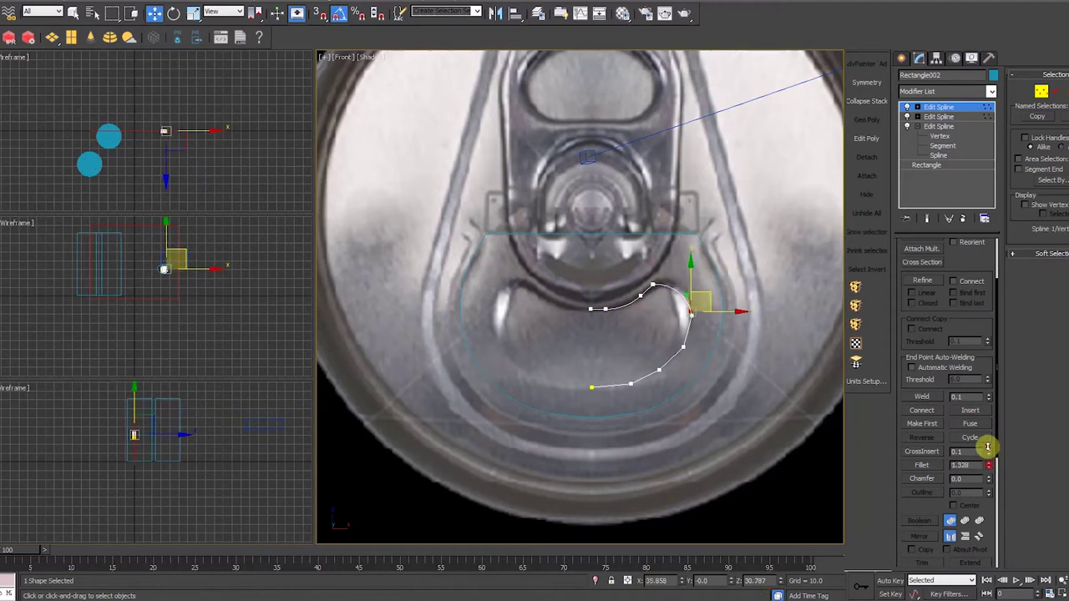
Fillet the dent outline's outer upper corner, remove the surplus vertex on the side and reposition the remaining side vertex.
{"action": "left_click", "coordinate": [685, 276]}
{"action": "left_click_drag", "start_coordinate": [989, 464], "coordinate": [943, 253]}
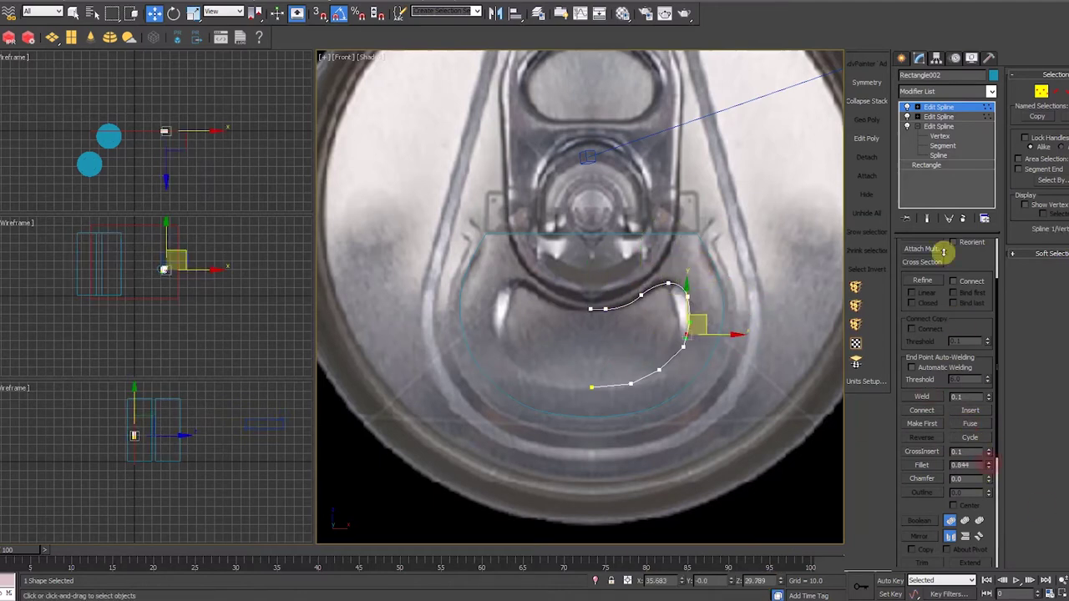
{"action": "key", "text": "Delete"}
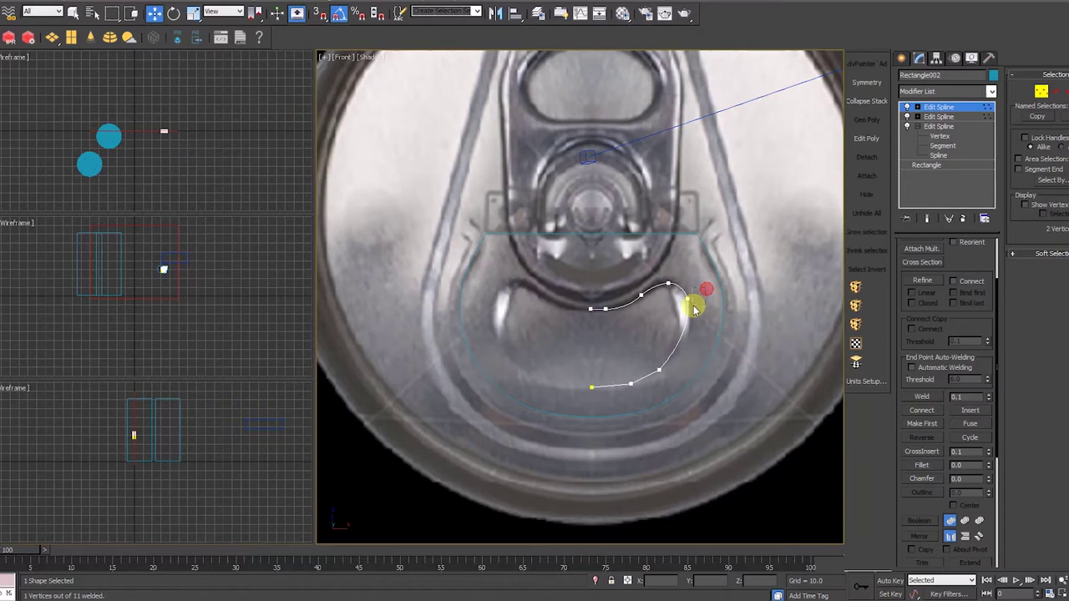
{"action": "left_click", "coordinate": [680, 341]}
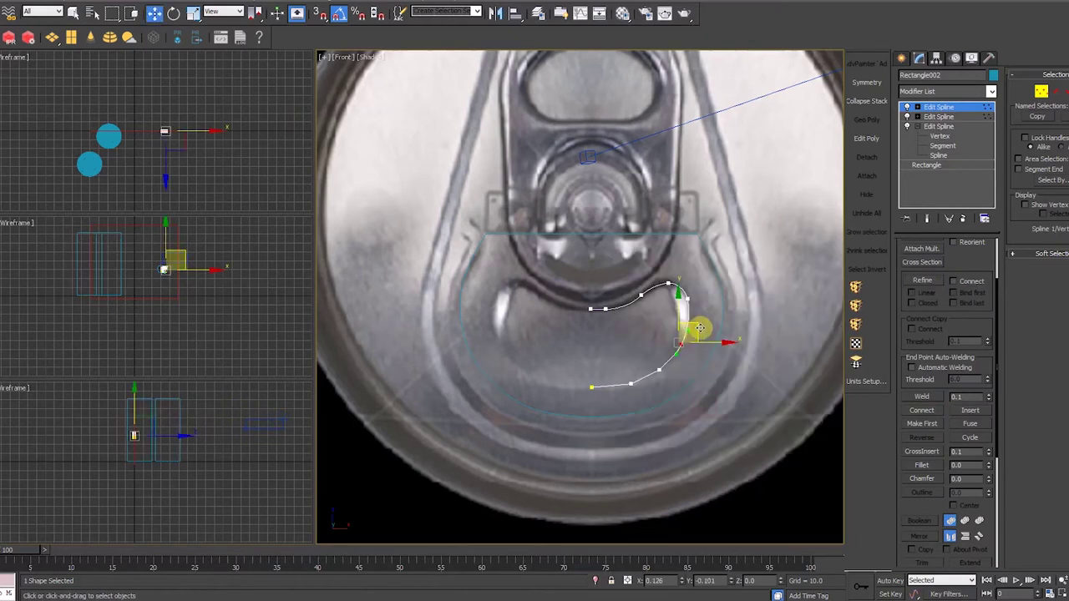
Fuse and weld the dent's lower vertices, and refine the lower curve with a vertex moved onto the reference edge.
{"action": "left_click_drag", "start_coordinate": [622, 365], "coordinate": [684, 412]}
{"action": "left_click", "coordinate": [969, 423]}
{"action": "left_click", "coordinate": [932, 397]}
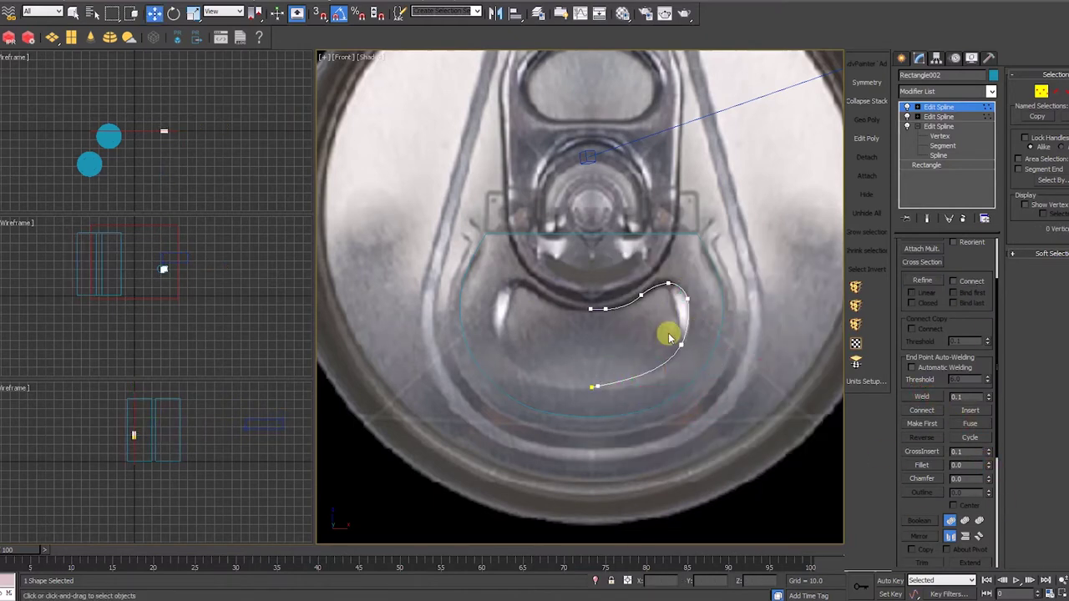
{"action": "left_click_drag", "start_coordinate": [671, 589], "coordinate": [671, 599]}
{"action": "right_click", "coordinate": [745, 396]}
{"action": "left_click", "coordinate": [739, 450]}
{"action": "left_click", "coordinate": [640, 372]}
{"action": "right_click", "coordinate": [639, 370]}
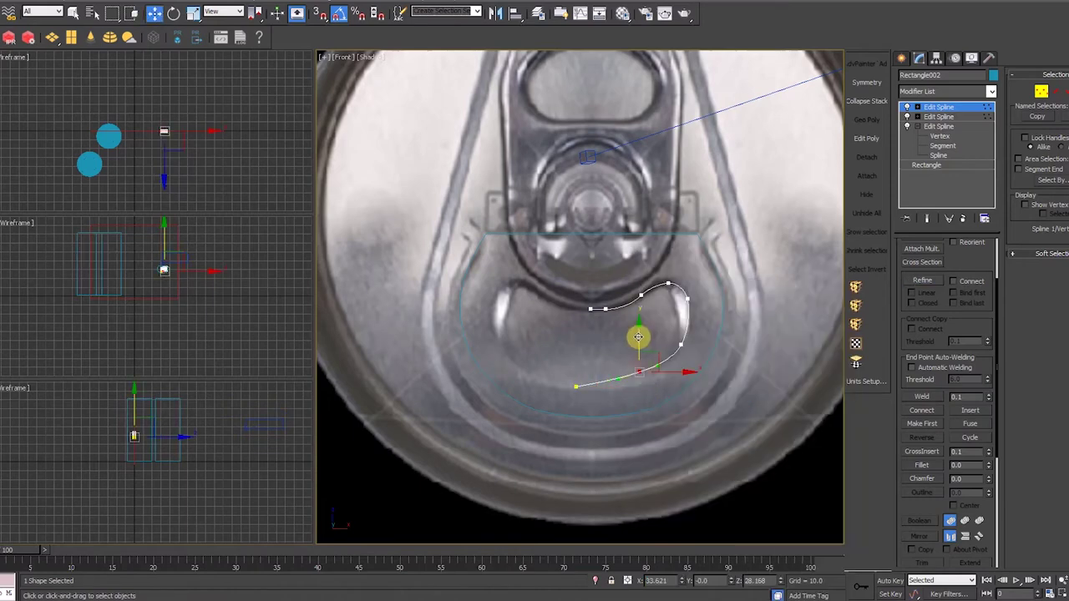
Fillet the vertex on the dent's upper curve, then fuse and weld the neighbouring vertices on either side of it.
{"action": "left_click", "coordinate": [641, 295]}
{"action": "left_click_drag", "start_coordinate": [989, 466], "coordinate": [989, 442]}
{"action": "left_click_drag", "start_coordinate": [653, 265], "coordinate": [679, 294]}
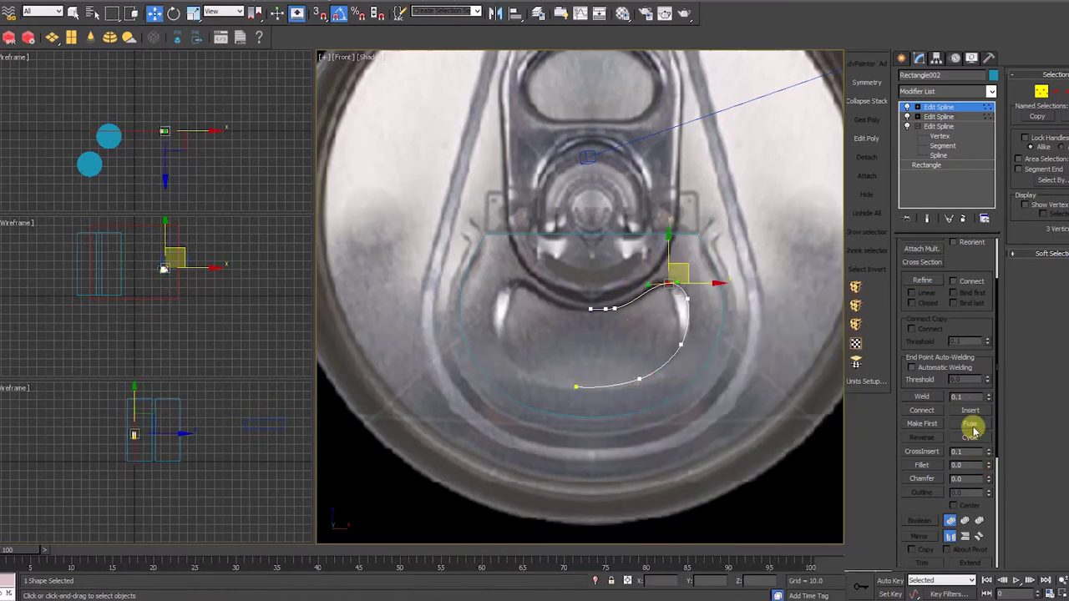
{"action": "left_click", "coordinate": [969, 424]}
{"action": "left_click_drag", "start_coordinate": [598, 294], "coordinate": [625, 324]}
{"action": "left_click", "coordinate": [967, 424]}
{"action": "left_click", "coordinate": [922, 397]}
Refine the dent outline with one vertex on its upper curve and one on its lower curve, and leave vertex editing.
{"action": "left_click", "coordinate": [922, 281]}
{"action": "left_click", "coordinate": [638, 298]}
{"action": "left_click", "coordinate": [611, 386]}
{"action": "key", "text": "w"}
{"action": "left_click", "coordinate": [917, 107]}
{"action": "left_click", "coordinate": [937, 107]}
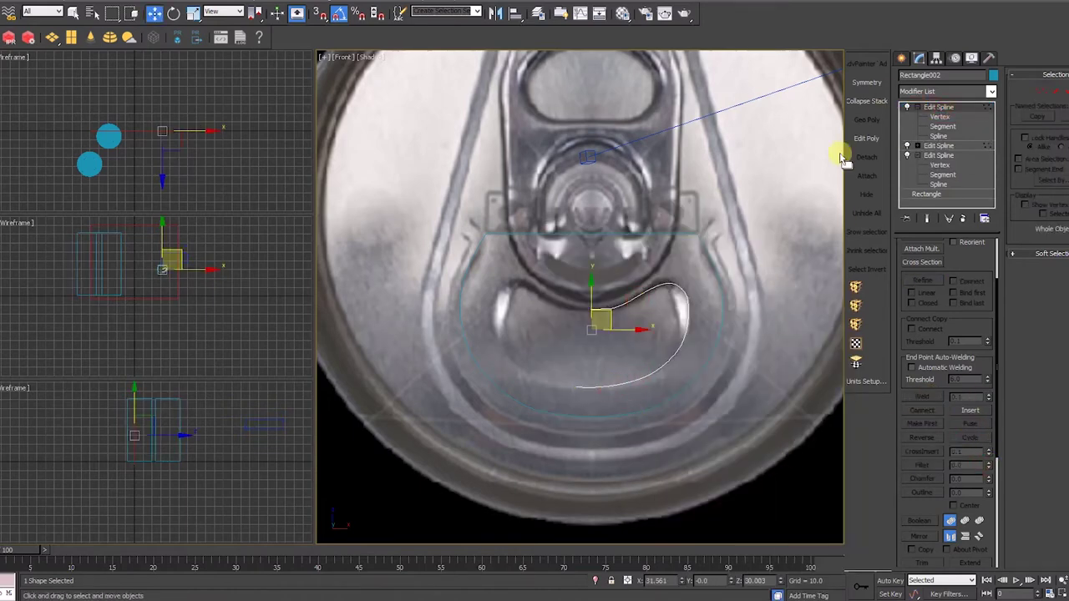
Copy the outer recess outline's X position and set the dent outline's lower end vertex to X 31.561.
{"action": "key", "text": "1"}
{"action": "left_click", "coordinate": [575, 386]}
{"action": "left_click", "coordinate": [590, 309]}
{"action": "left_click", "coordinate": [938, 107]}
{"action": "left_click", "coordinate": [656, 233]}
{"action": "double_click", "coordinate": [658, 580]}
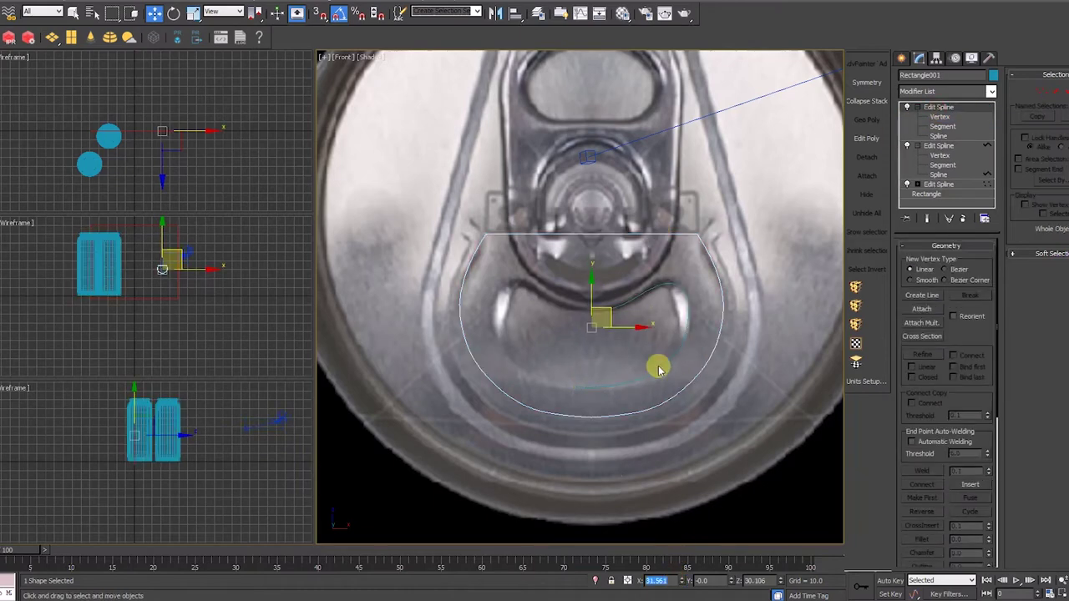
{"action": "left_click", "coordinate": [657, 370]}
{"action": "left_click", "coordinate": [940, 117]}
{"action": "left_click", "coordinate": [576, 386]}
{"action": "left_click_drag", "start_coordinate": [670, 581], "coordinate": [446, 592]}
{"action": "key", "text": "ctrl+v"}
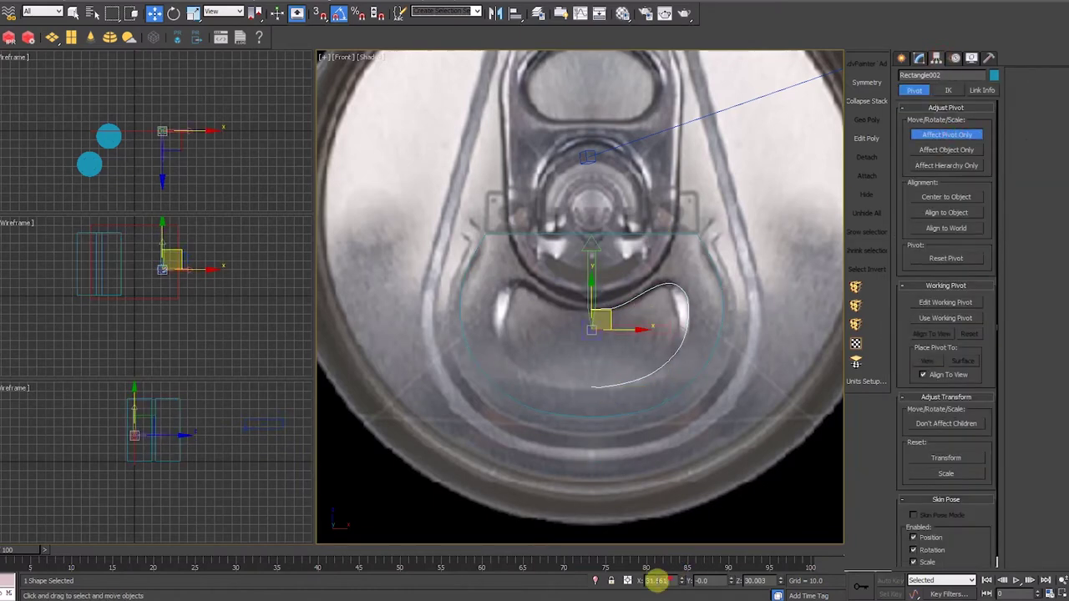
Rotate a copy of the half dent outline about its centred pivot to form the opposite half.
{"action": "key", "text": "e"}
{"action": "left_click_drag", "start_coordinate": [609, 335], "coordinate": [588, 351], "text": "shift"}
{"action": "left_click", "coordinate": [535, 345]}
{"action": "key", "text": "w"}
Add an Edit Spline modifier, attach the copied dent half, and weld the vertices where the halves meet.
{"action": "left_click", "coordinate": [919, 58]}
{"action": "left_click", "coordinate": [991, 92]}
{"action": "left_click", "coordinate": [921, 309]}
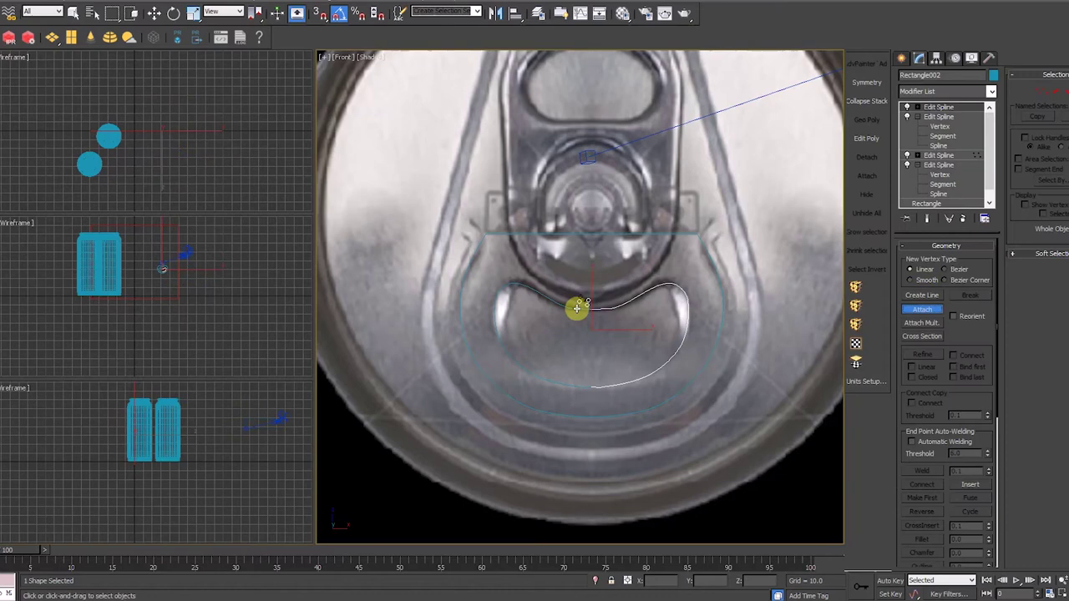
{"action": "left_click", "coordinate": [576, 308]}
{"action": "key", "text": "1"}
{"action": "left_click", "coordinate": [921, 471]}
{"action": "left_click", "coordinate": [591, 386]}
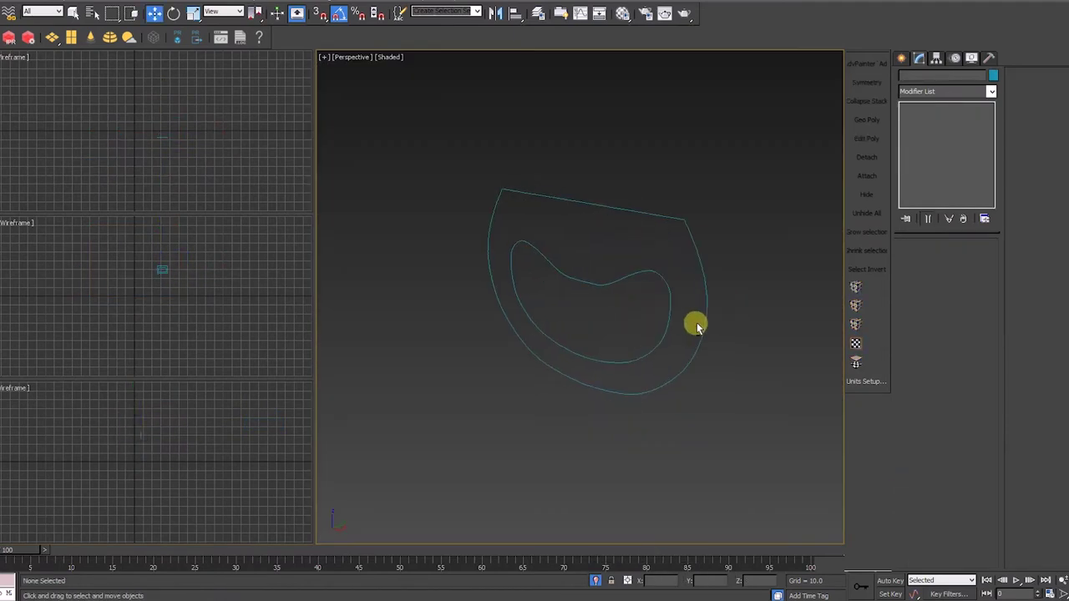
Select the recess and dent outlines and place a copy of both beside the originals along the X axis.
{"action": "mouse_move", "coordinate": [698, 328]}
{"action": "middle_mouse_down", "text": "alt"}
{"action": "mouse_move", "coordinate": [683, 327]}
{"action": "mouse_move", "coordinate": [696, 329]}
{"action": "middle_mouse_up", "text": "alt"}
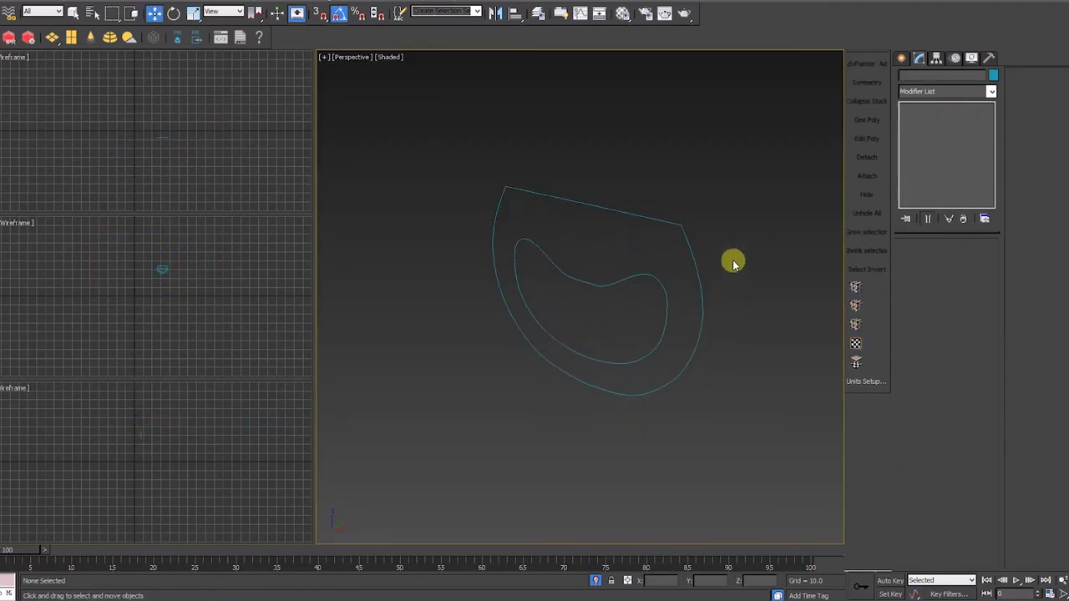
{"action": "left_click_drag", "start_coordinate": [736, 264], "coordinate": [609, 351]}
{"action": "scroll", "coordinate": [619, 344], "scroll_direction": "down", "scroll_amount": 4}
{"action": "middle_click_drag", "start_coordinate": [628, 382], "coordinate": [618, 322], "text": "alt"}
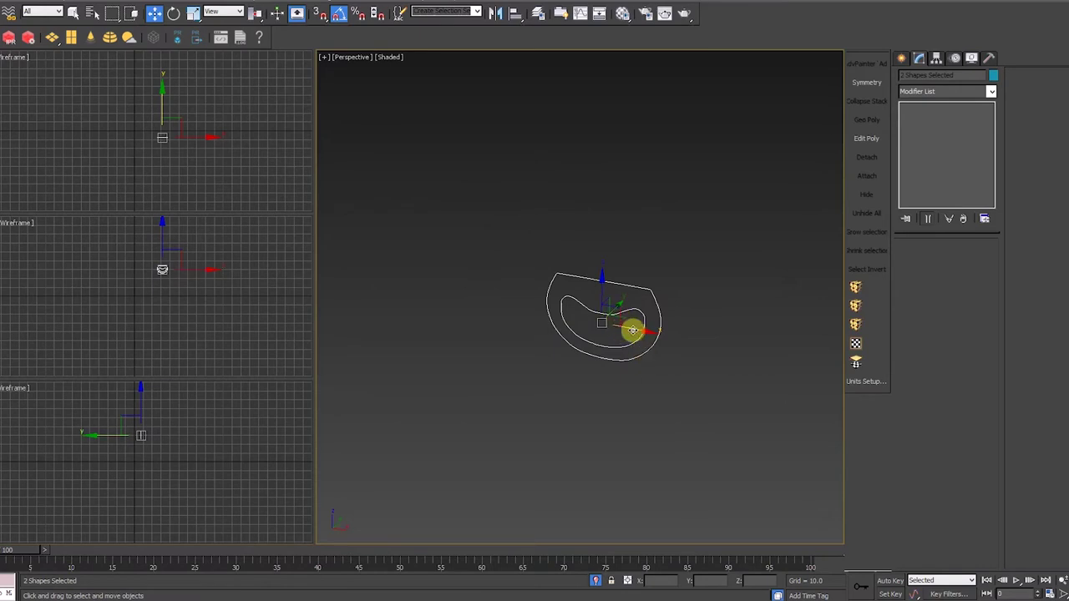
{"action": "left_click_drag", "start_coordinate": [633, 330], "coordinate": [826, 403], "text": "shift"}
{"action": "left_click", "coordinate": [542, 341]}
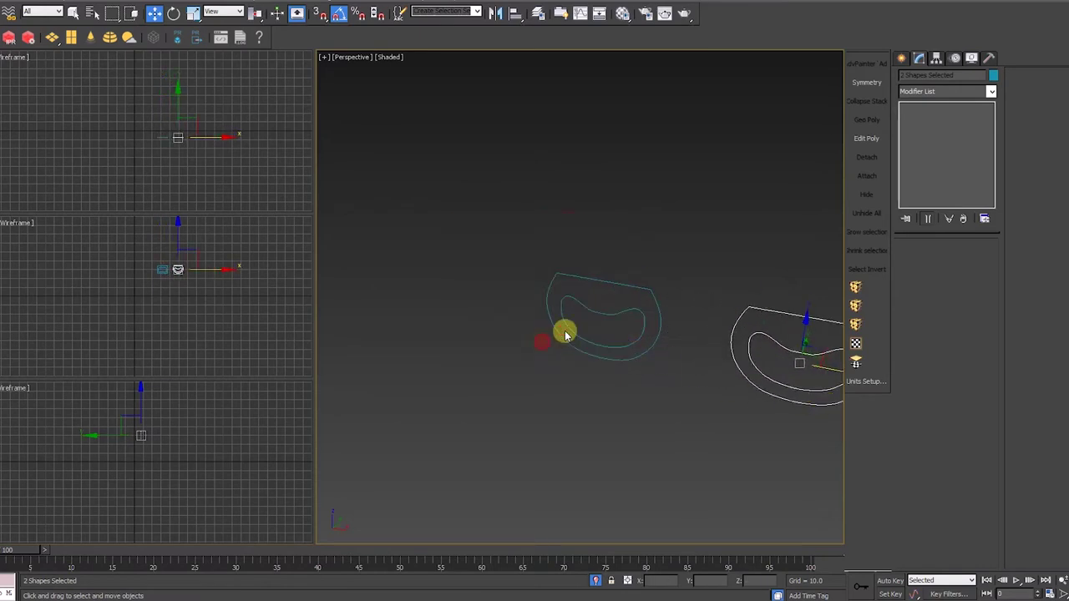
Add an Edit Spline modifier to the original recess outline and attach the inner dent outline to it.
{"action": "left_click", "coordinate": [649, 240]}
{"action": "left_click", "coordinate": [626, 277]}
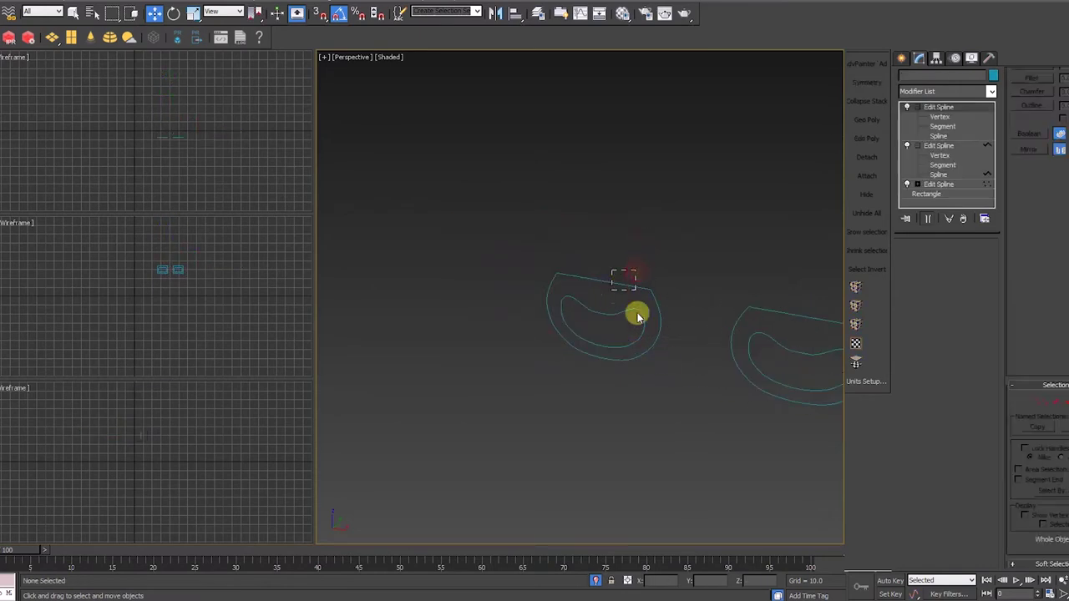
{"action": "left_click", "coordinate": [991, 91]}
{"action": "left_click", "coordinate": [925, 144]}
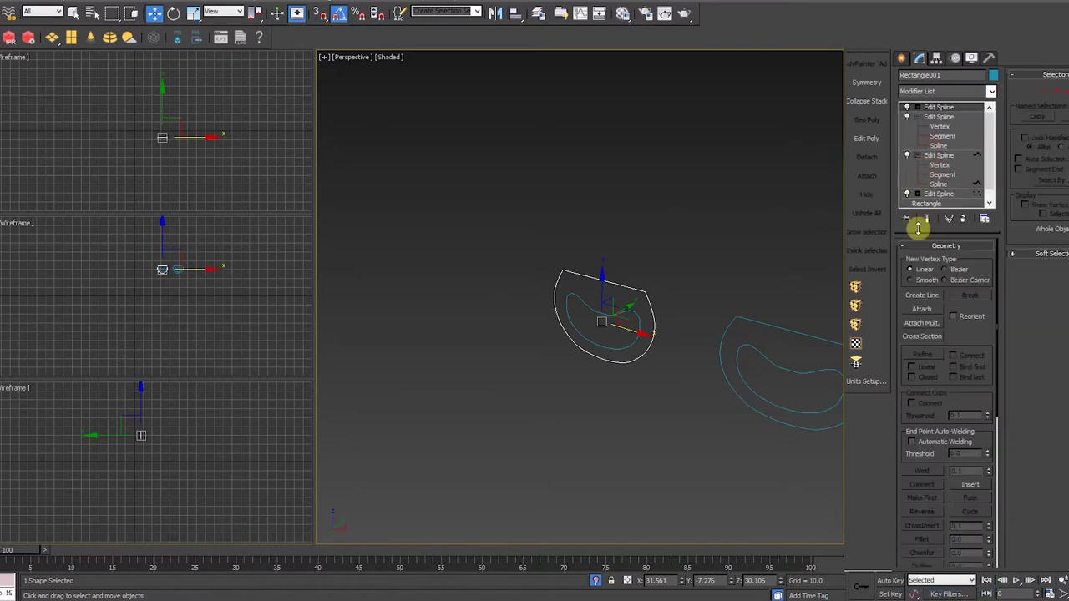
{"action": "left_click", "coordinate": [922, 309]}
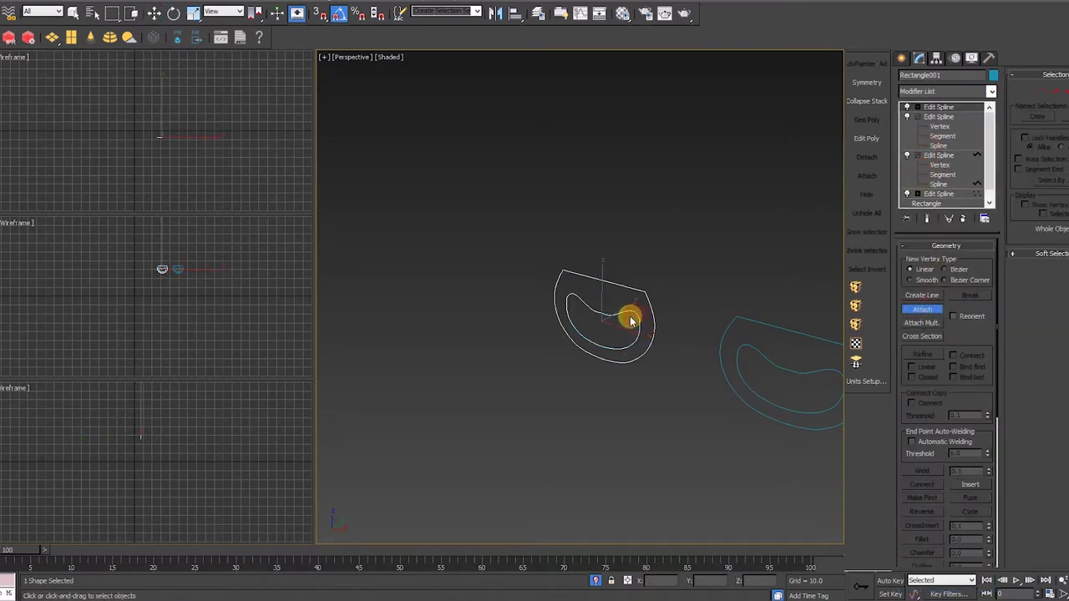
{"action": "key", "text": "w"}
Add an Extrude modifier to the combined recess and dent outline with an amount of 0.5.
{"action": "left_click", "coordinate": [990, 91]}
{"action": "key", "text": "e"}
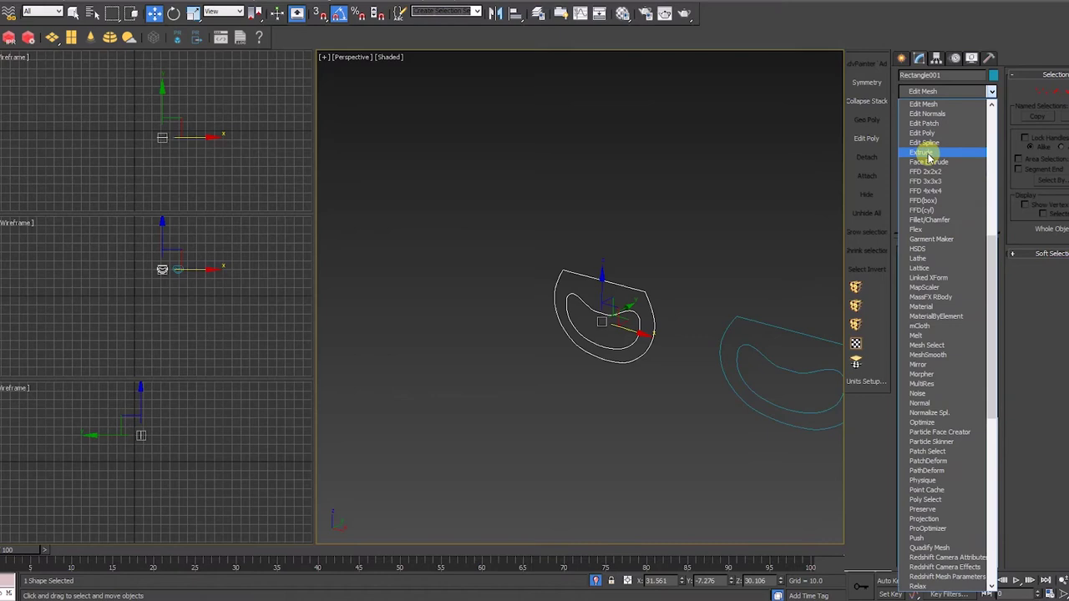
{"action": "left_click", "coordinate": [927, 153]}
{"action": "left_click_drag", "start_coordinate": [981, 262], "coordinate": [981, 257]}
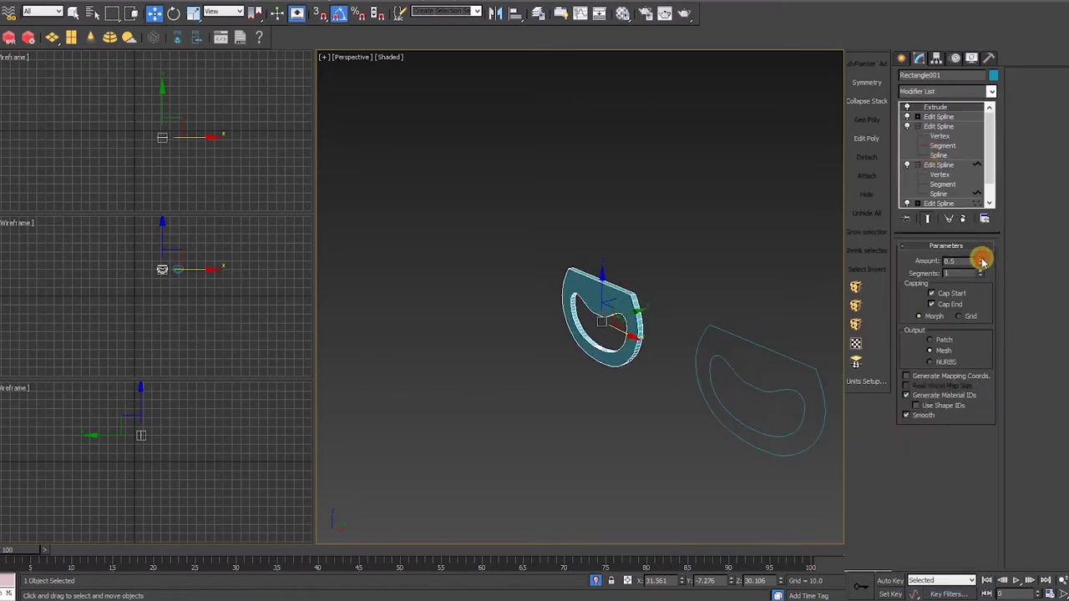
{"action": "middle_click_drag", "start_coordinate": [628, 367], "coordinate": [605, 377], "text": "alt"}
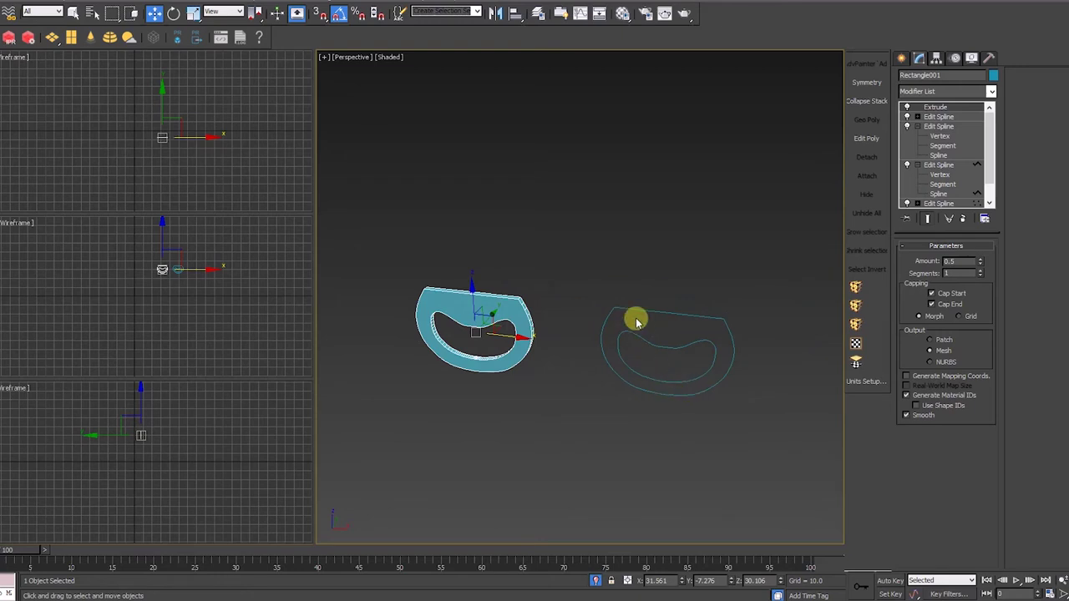
{"action": "middle_click_drag", "start_coordinate": [636, 321], "coordinate": [690, 355], "text": "alt"}
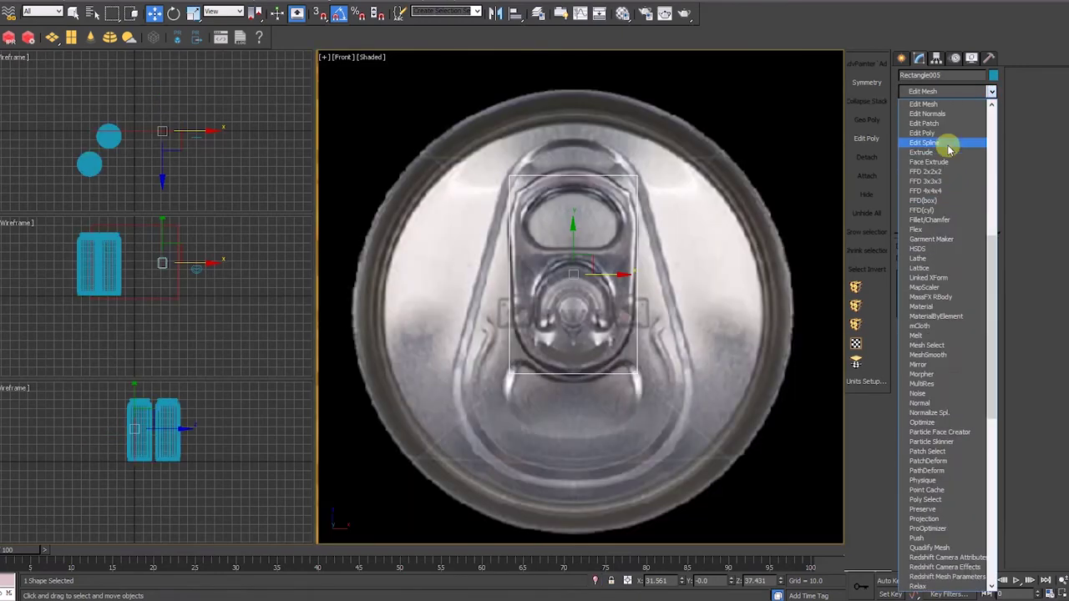
Add an Edit Spline modifier to the rectangle around the pull tab and convert its vertices to corner type.
{"action": "left_click", "coordinate": [949, 143]}
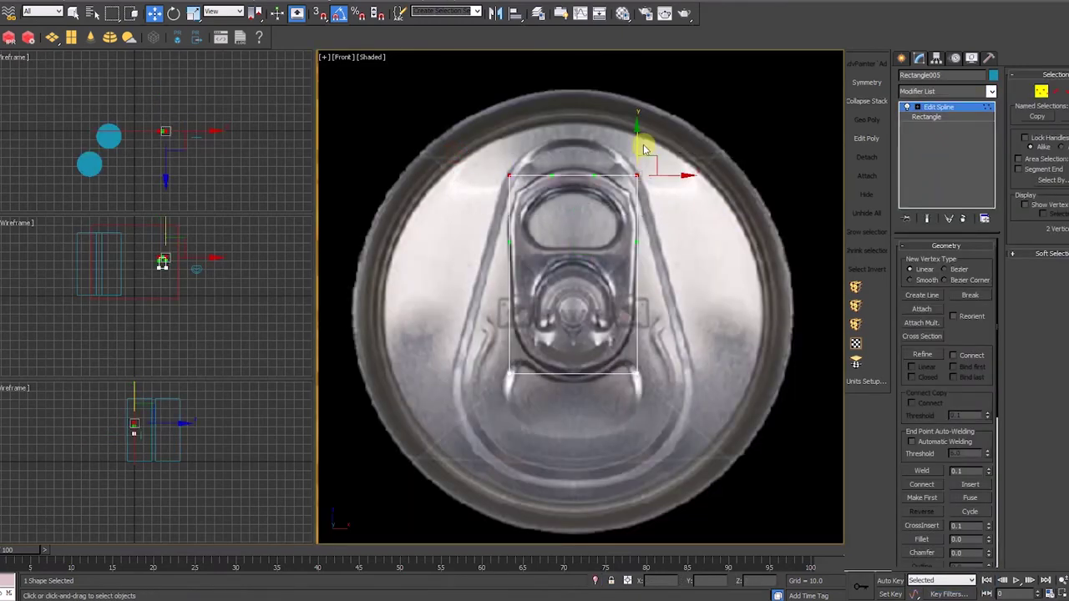
{"action": "right_click", "coordinate": [588, 214]}
{"action": "right_click", "coordinate": [555, 173]}
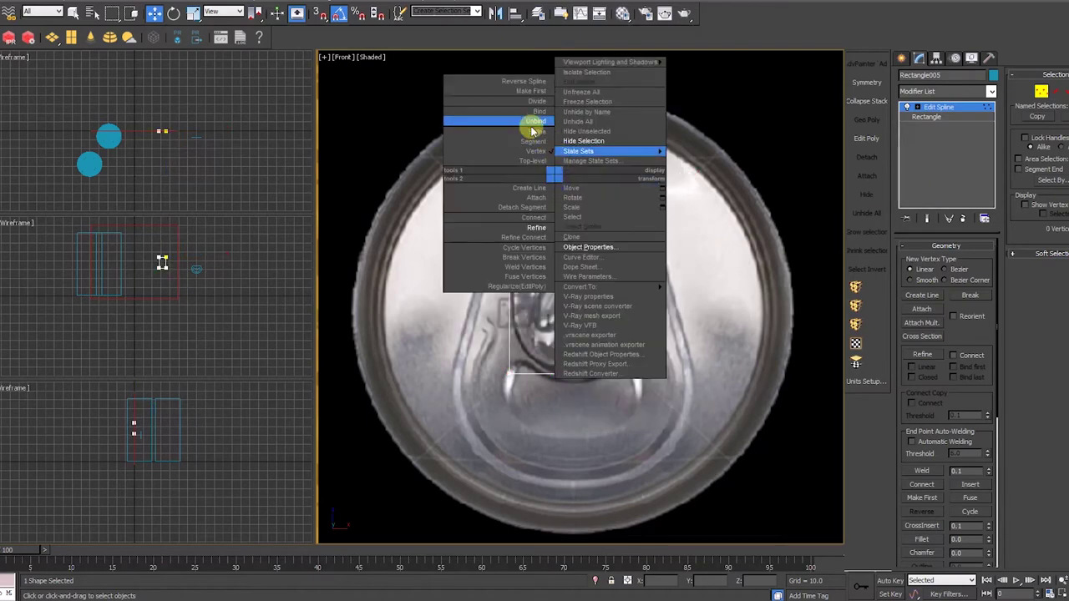
{"action": "left_click", "coordinate": [535, 151]}
Raise the pull tab rectangle's upper vertices and bring its lower vertices slightly inward to match the reference.
{"action": "left_click_drag", "start_coordinate": [406, 162], "coordinate": [765, 224]}
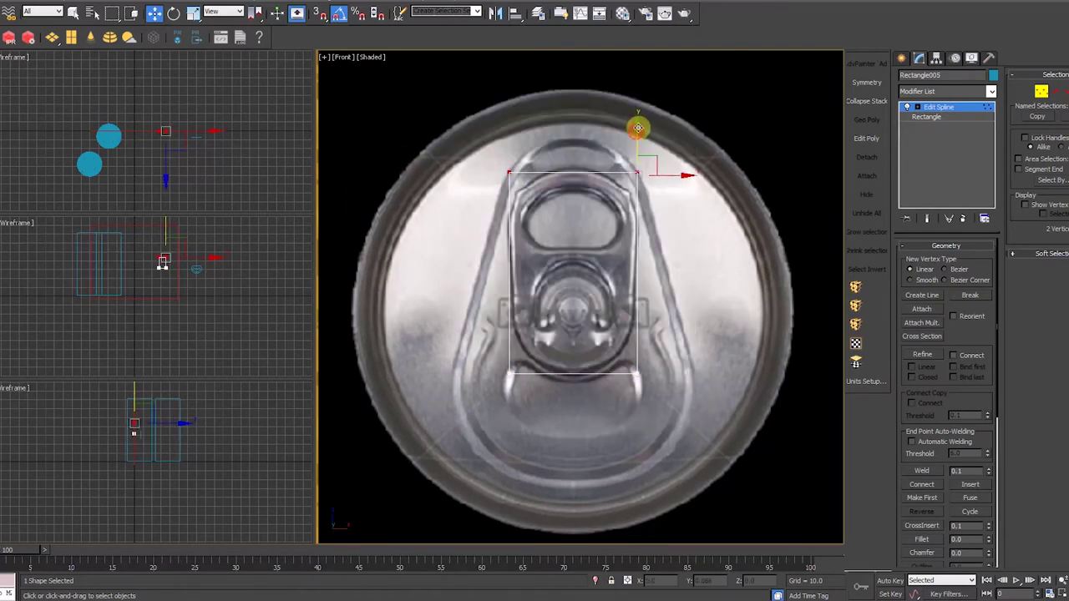
{"action": "left_click_drag", "start_coordinate": [479, 341], "coordinate": [665, 404]}
{"action": "left_click_drag", "start_coordinate": [509, 333], "coordinate": [510, 335]}
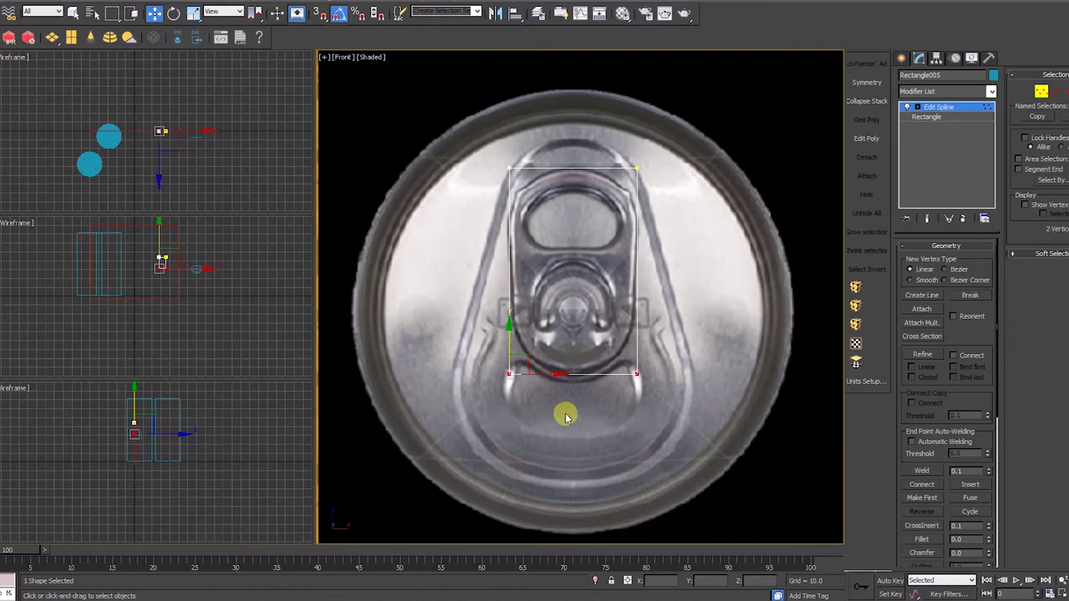
{"action": "left_click_drag", "start_coordinate": [658, 363], "coordinate": [422, 428]}
{"action": "left_click_drag", "start_coordinate": [632, 394], "coordinate": [676, 375]}
{"action": "left_click_drag", "start_coordinate": [537, 373], "coordinate": [541, 372]}
{"action": "left_click", "coordinate": [614, 217]}
Add another Edit Spline modifier, fillet the tab outline's top corners until they meet, and weld the meeting vertices.
{"action": "left_click", "coordinate": [992, 95]}
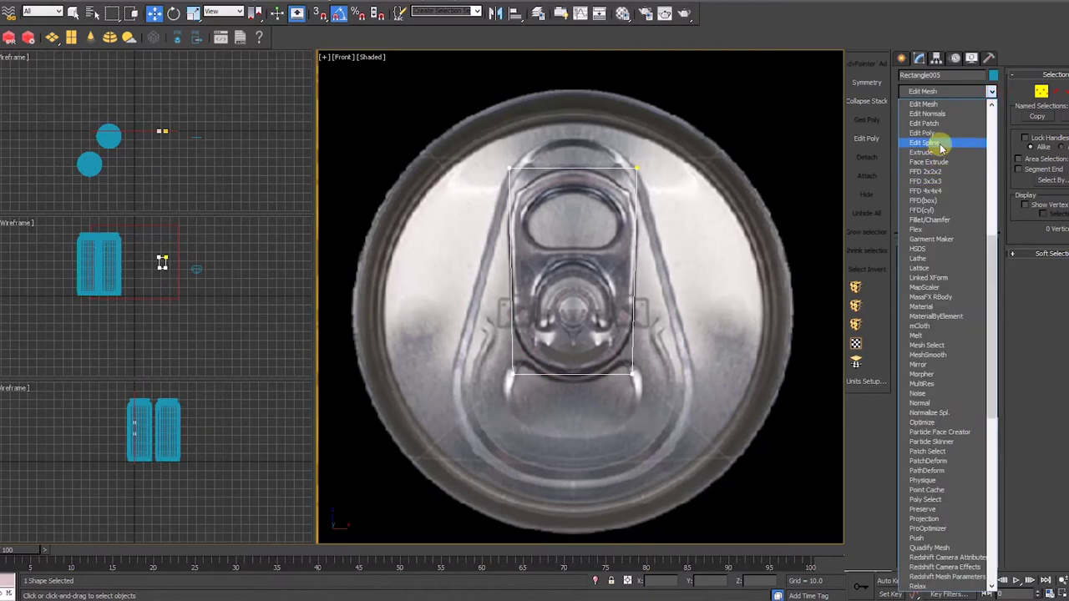
{"action": "left_click", "coordinate": [940, 143]}
{"action": "left_click_drag", "start_coordinate": [619, 198], "coordinate": [645, 200]}
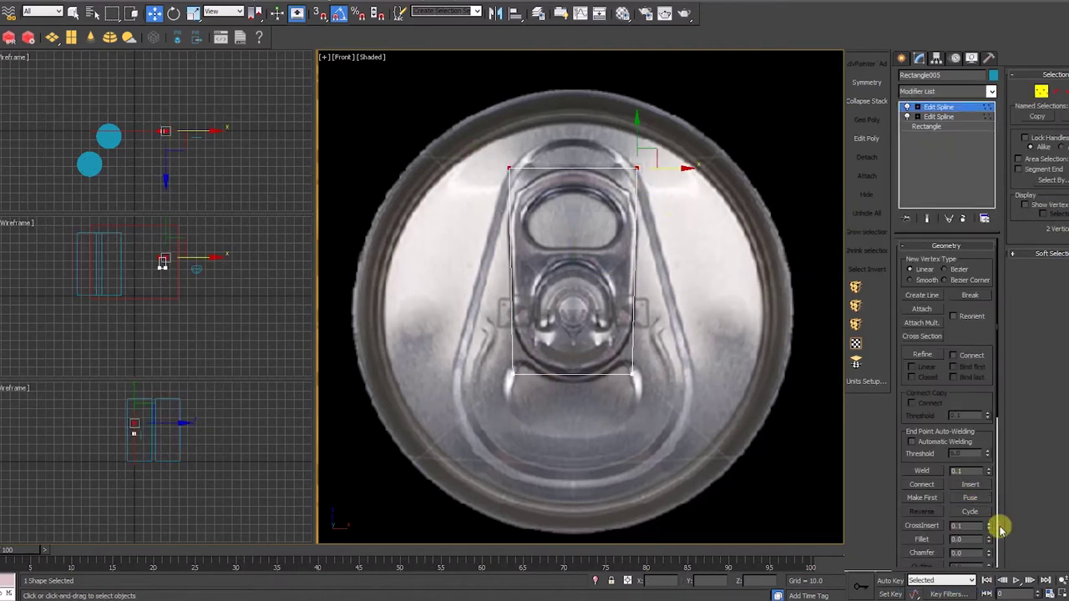
{"action": "scroll", "coordinate": [984, 386], "scroll_direction": "down", "scroll_amount": 3}
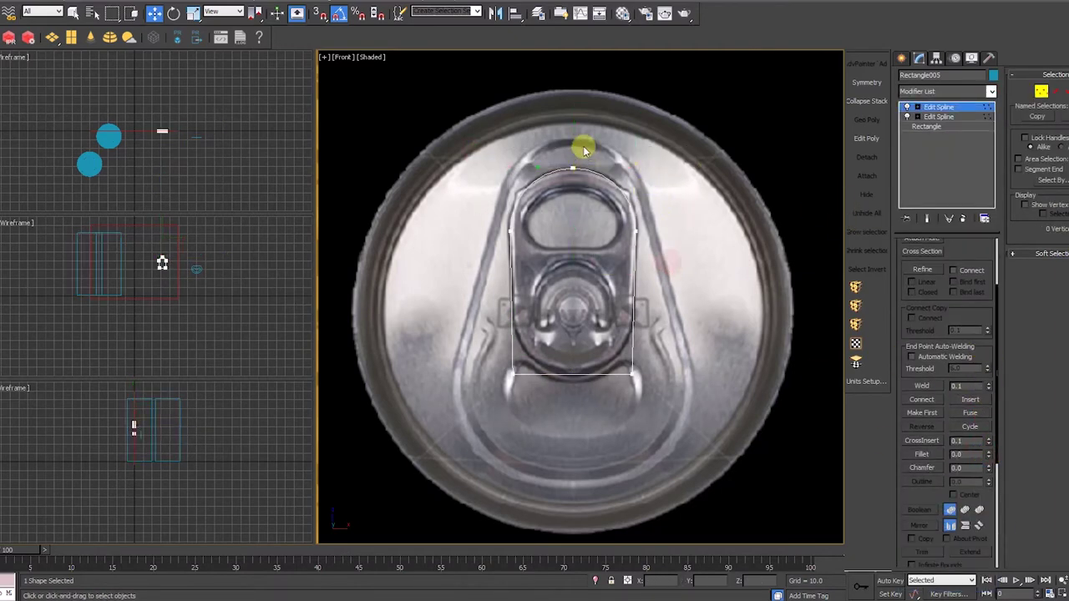
{"action": "left_click", "coordinate": [923, 386]}
Fillet the tab outline's bottom corners until they meet and weld the vertices at the lower centre.
{"action": "left_click_drag", "start_coordinate": [668, 342], "coordinate": [491, 418]}
{"action": "left_click_drag", "start_coordinate": [989, 455], "coordinate": [989, 403]}
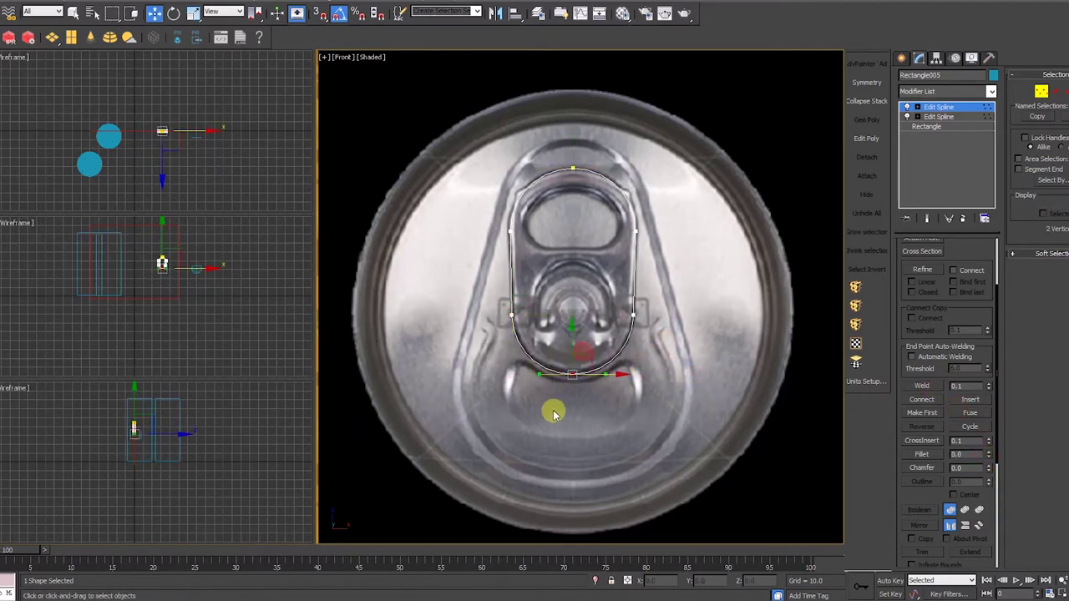
{"action": "left_click", "coordinate": [924, 386]}
{"action": "left_click", "coordinate": [737, 290]}
{"action": "left_click", "coordinate": [573, 168]}
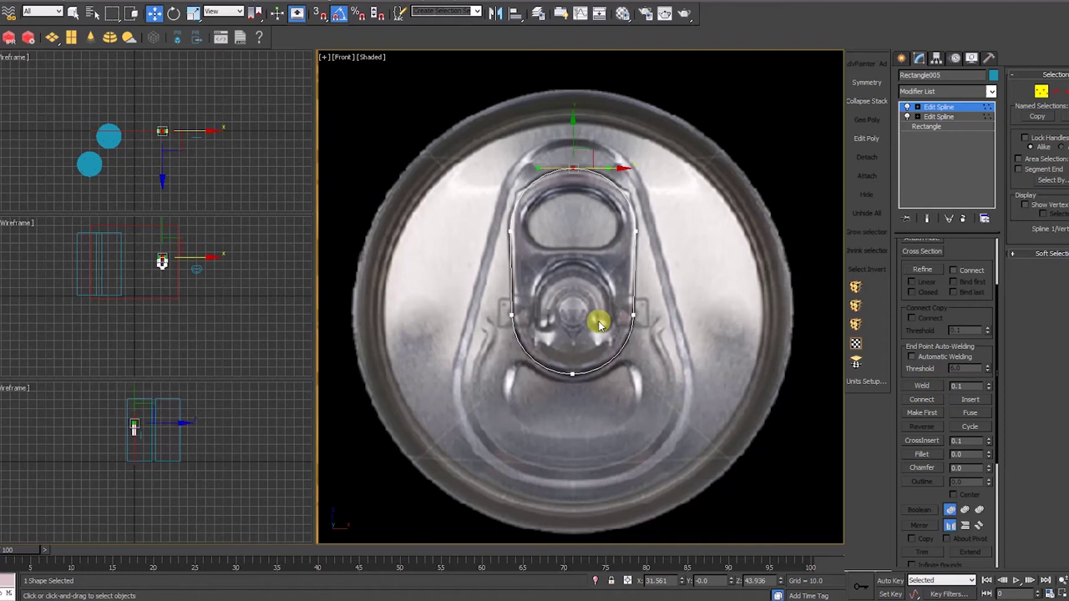
{"action": "left_click", "coordinate": [573, 316]}
{"action": "left_click", "coordinate": [709, 309]}
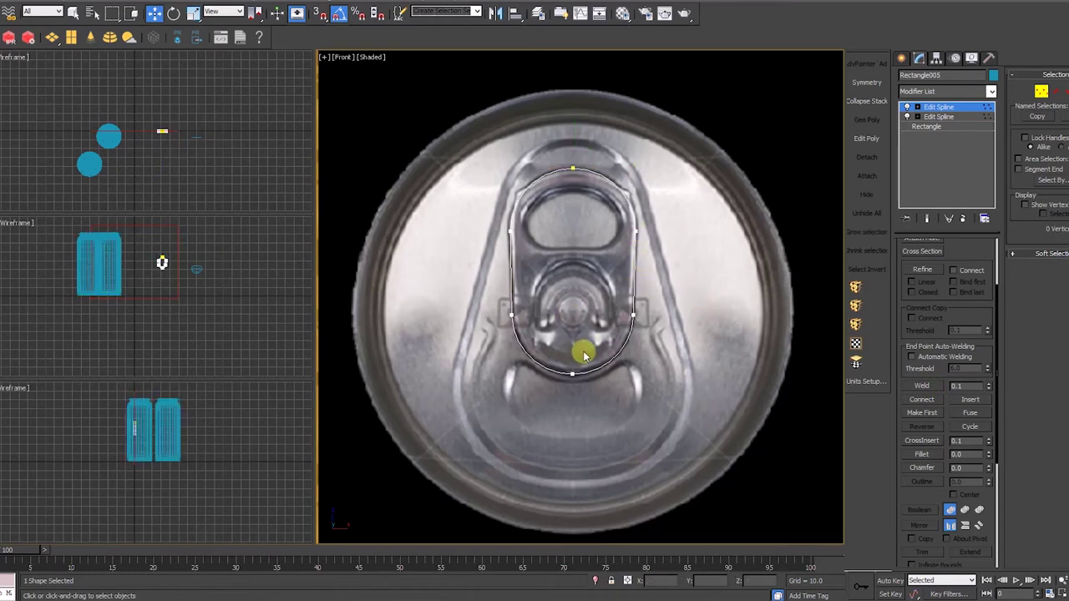
Draw a rectangle around the tab's finger opening and set its X position to 31.56.
{"action": "left_click", "coordinate": [901, 58]}
{"action": "left_click", "coordinate": [970, 146]}
{"action": "left_click_drag", "start_coordinate": [526, 189], "coordinate": [620, 250]}
{"action": "key", "text": "w"}
{"action": "left_click_drag", "start_coordinate": [668, 582], "coordinate": [505, 589]}
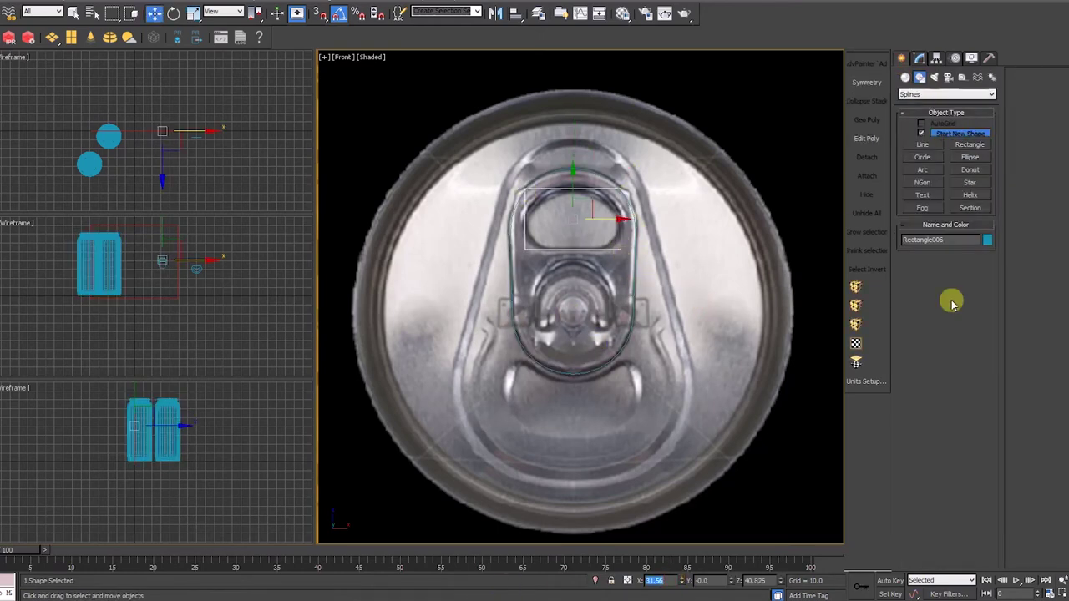
Add an Edit Spline modifier to the opening rectangle, convert its vertices to corners, and raise its top edge.
{"action": "left_click", "coordinate": [919, 58]}
{"action": "left_click", "coordinate": [947, 91]}
{"action": "left_click", "coordinate": [954, 142]}
{"action": "key", "text": "1"}
{"action": "left_click_drag", "start_coordinate": [514, 240], "coordinate": [636, 170]}
{"action": "right_click", "coordinate": [529, 208]}
{"action": "left_click", "coordinate": [510, 141]}
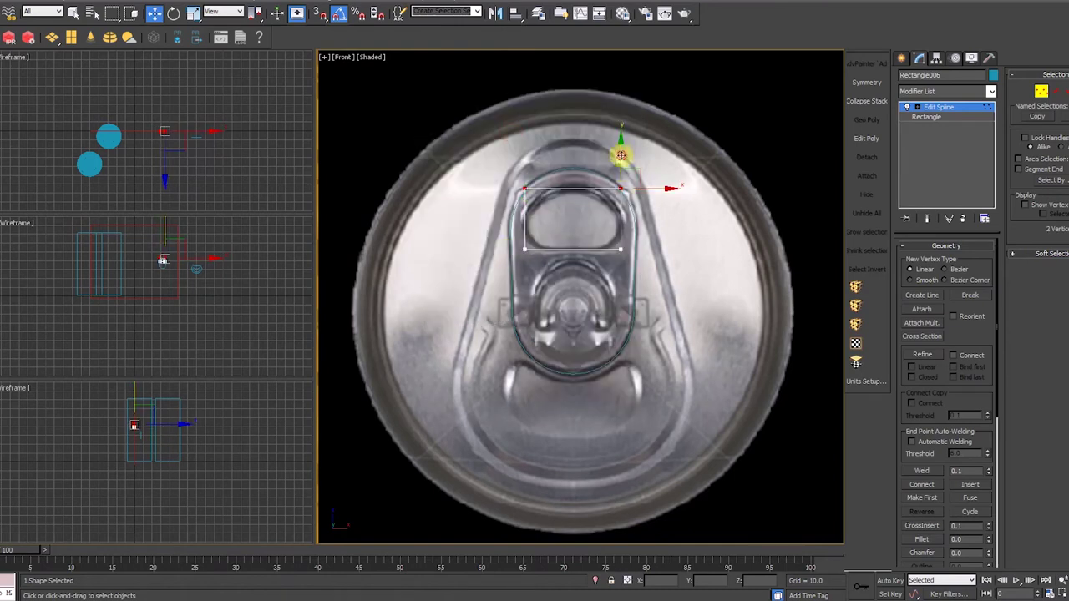
{"action": "left_click", "coordinate": [622, 184]}
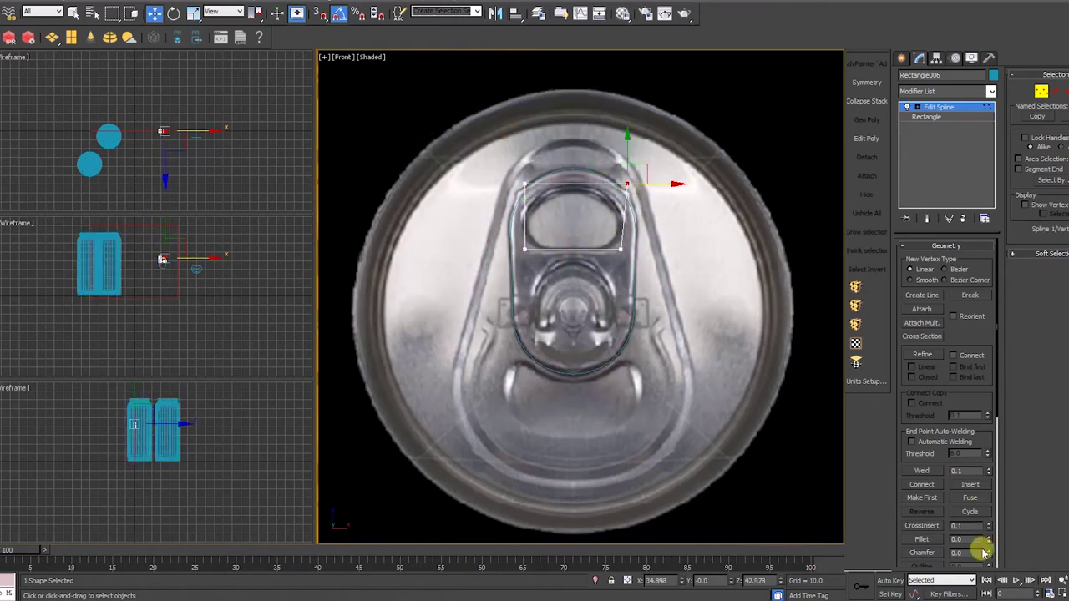
Fillet the opening outline's top corners by about 3.4 and weld the neighbouring vertices at the top centre and both sides.
{"action": "left_click_drag", "start_coordinate": [684, 185], "coordinate": [434, 209]}
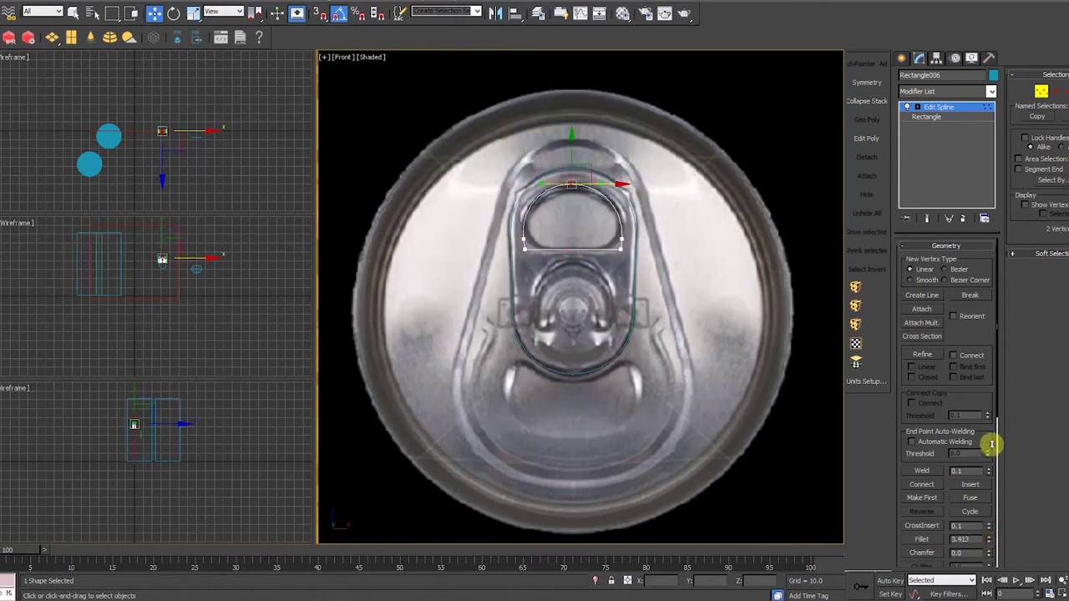
{"action": "left_click", "coordinate": [573, 510]}
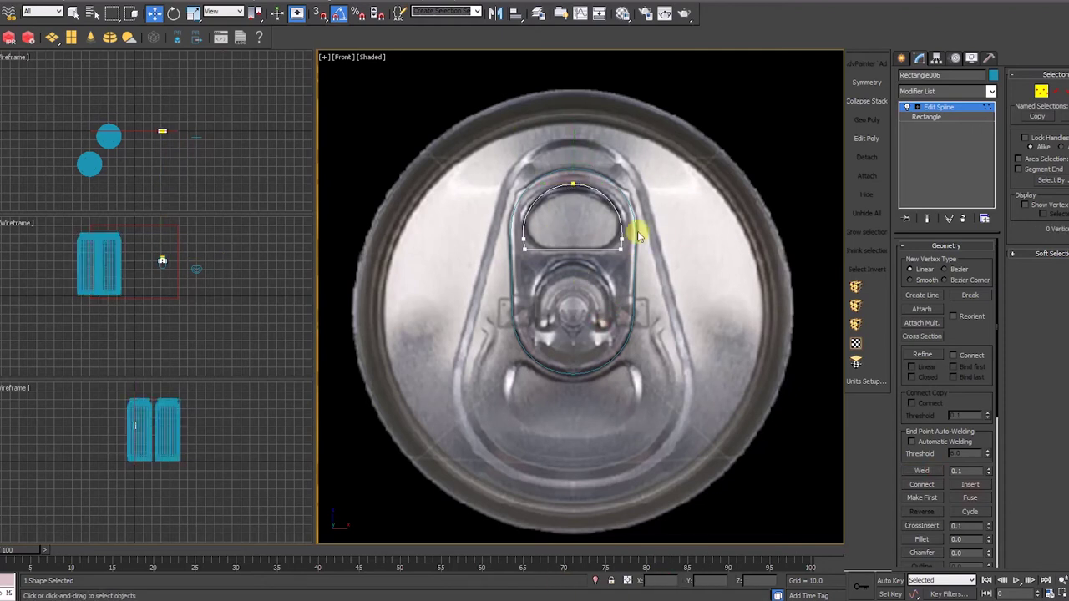
{"action": "left_click_drag", "start_coordinate": [637, 231], "coordinate": [494, 224]}
{"action": "left_click", "coordinate": [924, 471]}
{"action": "left_click", "coordinate": [924, 471]}
{"action": "left_click_drag", "start_coordinate": [714, 388], "coordinate": [573, 212]}
{"action": "left_click", "coordinate": [573, 274]}
{"action": "left_click_drag", "start_coordinate": [643, 310], "coordinate": [517, 233]}
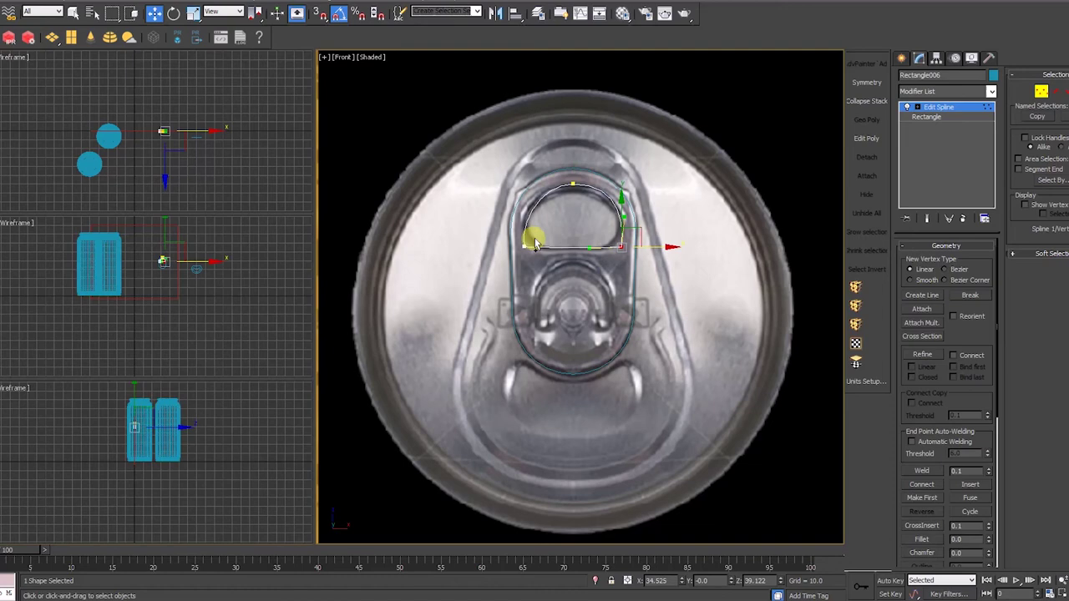
Lower the opening outline's bottom corners slightly and refine its bottom edge with a vertex in the middle.
{"action": "mouse_move", "coordinate": [989, 539]}
{"action": "left_mouse_down"}
{"action": "mouse_move", "coordinate": [990, 513]}
{"action": "mouse_move", "coordinate": [987, 559]}
{"action": "left_mouse_up"}
{"action": "left_click_drag", "start_coordinate": [689, 279], "coordinate": [434, 221]}
{"action": "left_click_drag", "start_coordinate": [525, 217], "coordinate": [526, 220]}
{"action": "right_click", "coordinate": [632, 301]}
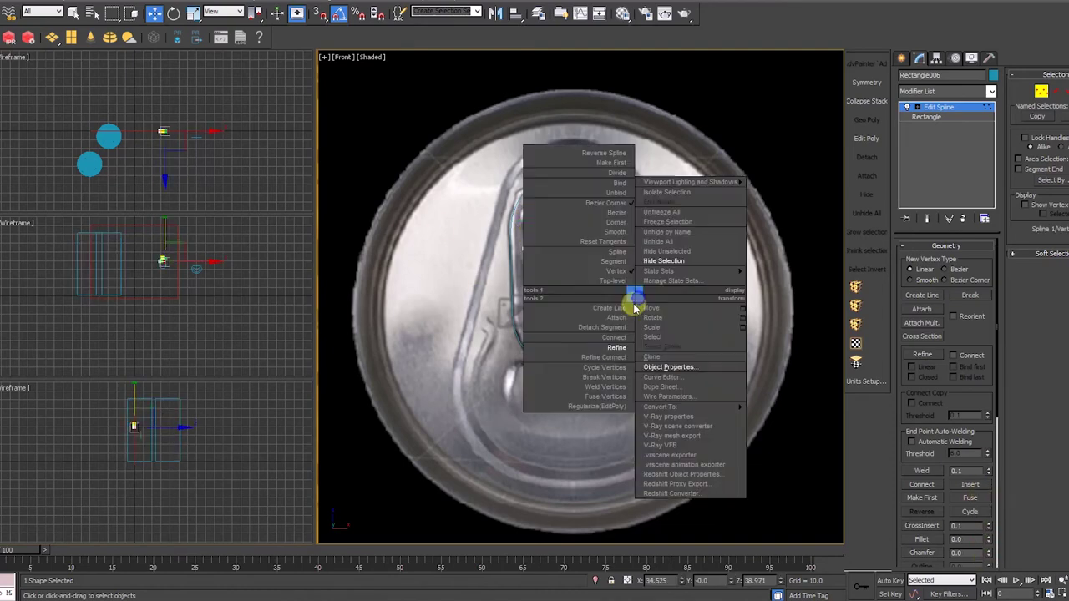
{"action": "left_click", "coordinate": [568, 298]}
{"action": "left_click", "coordinate": [621, 249]}
Refine the opening outline's right curve with a vertex, then shift its bottom-right corner outward and fillet it.
{"action": "right_click", "coordinate": [670, 197]}
{"action": "left_click", "coordinate": [639, 250]}
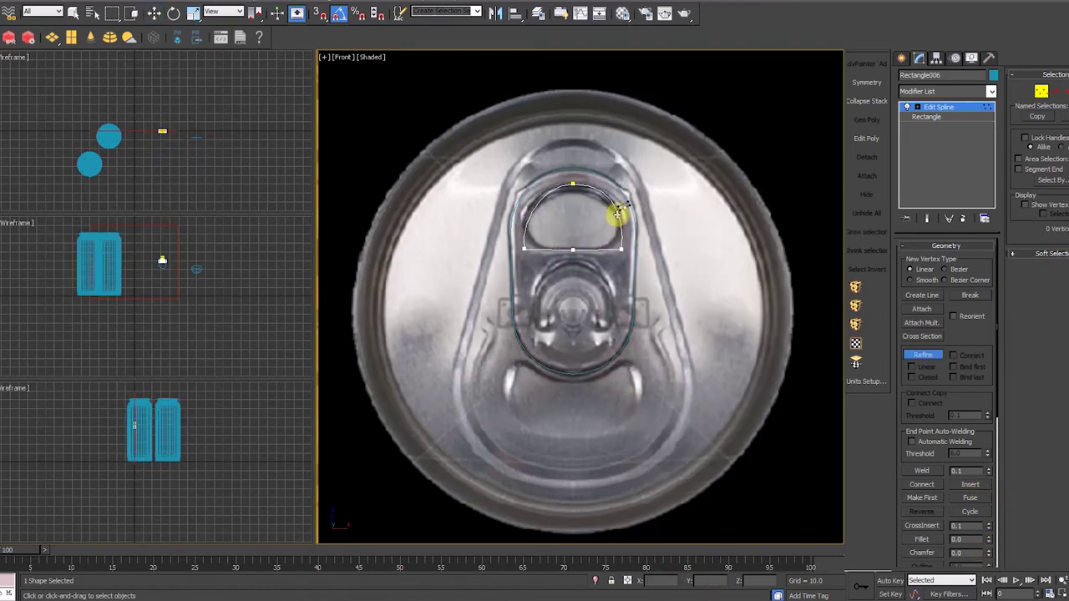
{"action": "left_click", "coordinate": [619, 212]}
{"action": "right_click", "coordinate": [620, 212]}
{"action": "left_click", "coordinate": [623, 249]}
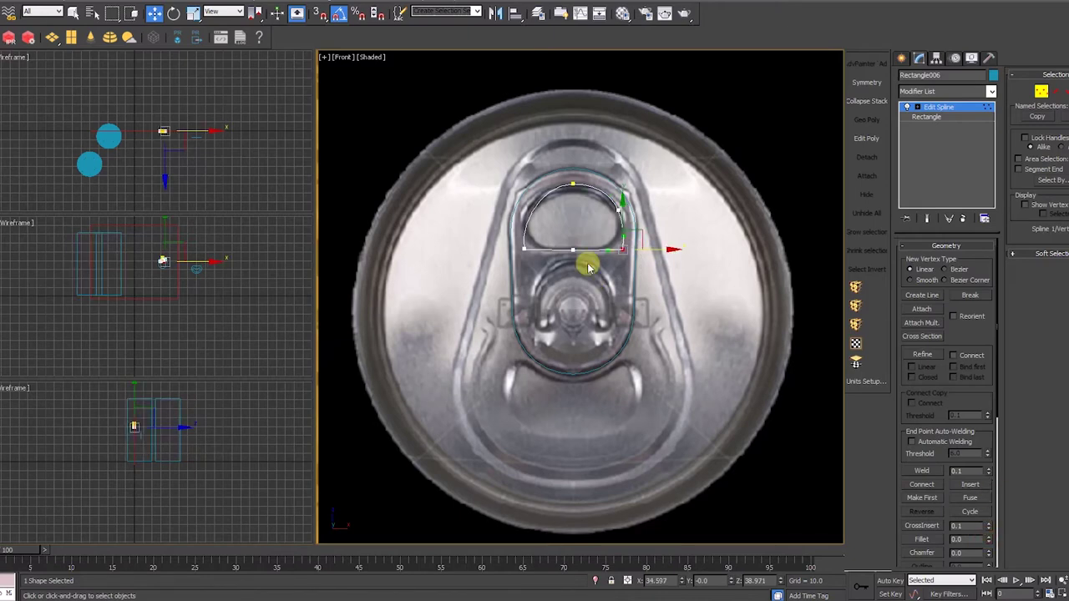
{"action": "left_click", "coordinate": [723, 243]}
Add another Edit Spline modifier and delete the segments of the opening outline's left half.
{"action": "left_click", "coordinate": [946, 91]}
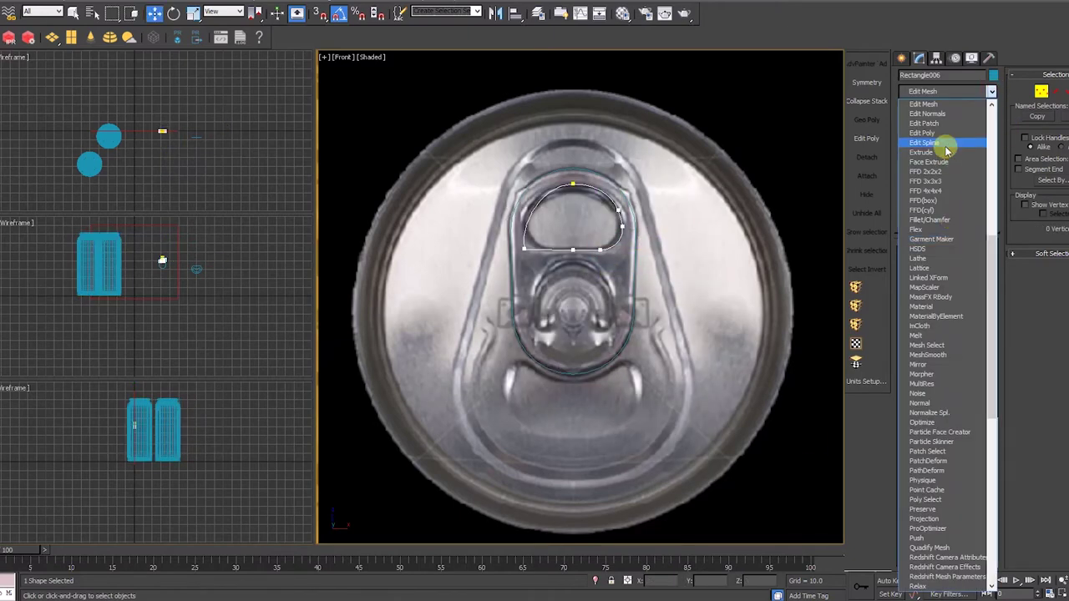
{"action": "left_click", "coordinate": [944, 145]}
{"action": "key", "text": "2"}
{"action": "left_click_drag", "start_coordinate": [462, 148], "coordinate": [566, 338]}
{"action": "key", "text": "Delete"}
{"action": "key", "text": "1"}
Move the upper vertices of the remaining half slightly down onto the reference edge and leave vertex editing.
{"action": "left_click", "coordinate": [573, 184]}
{"action": "left_click_drag", "start_coordinate": [629, 157], "coordinate": [534, 230]}
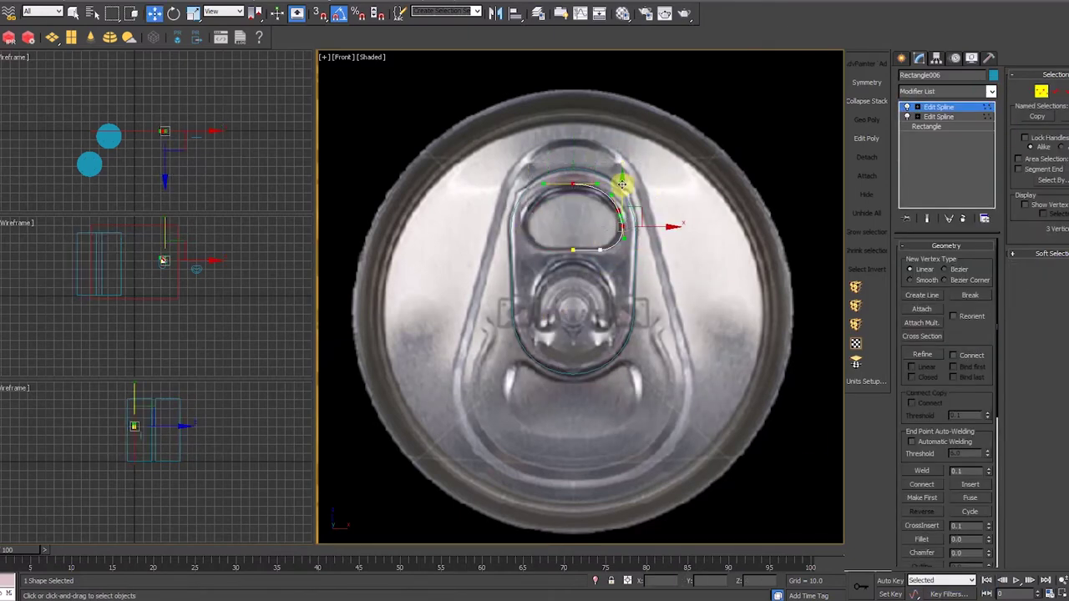
{"action": "left_click", "coordinate": [935, 108]}
Rotate a copy of the half opening outline about its pivot to form the left half.
{"action": "left_click", "coordinate": [946, 91]}
{"action": "left_click", "coordinate": [917, 107]}
{"action": "key", "text": "e"}
{"action": "left_click_drag", "start_coordinate": [606, 218], "coordinate": [498, 217], "text": "shift"}
{"action": "key", "text": "ctrl+z"}
{"action": "key", "text": "w"}
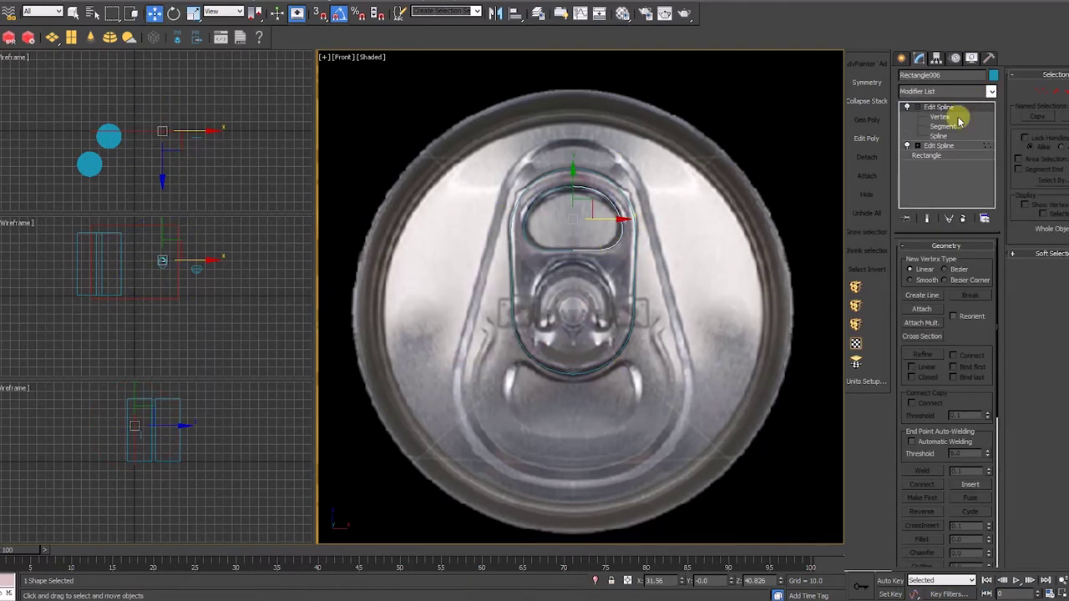
Add an Edit Spline modifier to the half opening outline, attach the mirrored half and weld the joints on the centreline.
{"action": "left_click", "coordinate": [946, 91]}
{"action": "left_click", "coordinate": [945, 145]}
{"action": "left_click", "coordinate": [921, 309]}
{"action": "left_click", "coordinate": [569, 250]}
{"action": "key", "text": "1"}
{"action": "key", "text": "1"}
{"action": "key", "text": "1"}
{"action": "left_click_drag", "start_coordinate": [582, 161], "coordinate": [558, 217]}
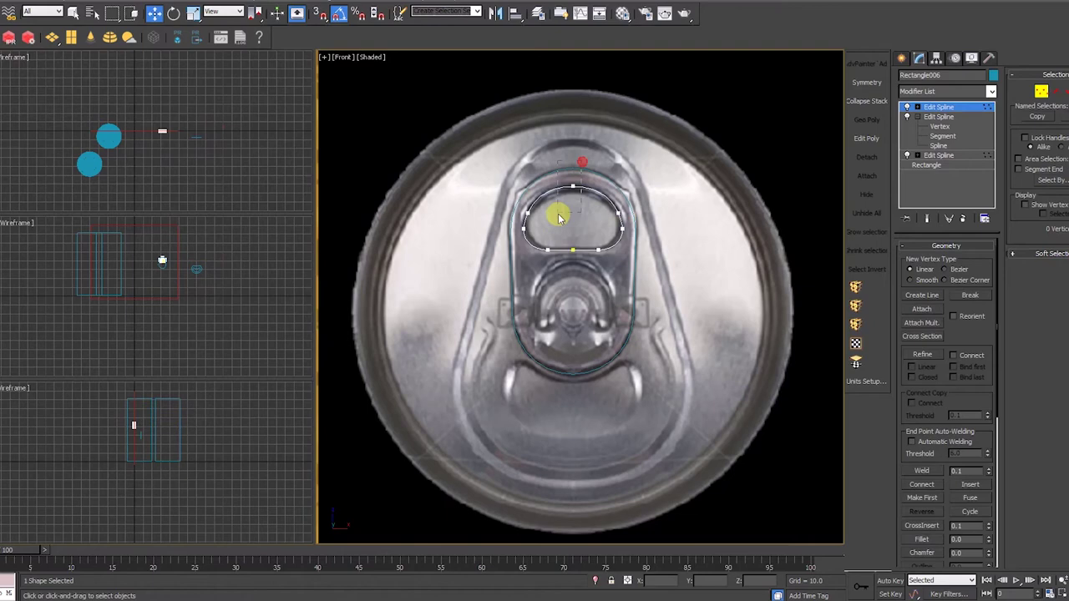
Draw a closed line with corner vertices around the right half of the U-shaped slot in the pull tab.
{"action": "left_click", "coordinate": [902, 58]}
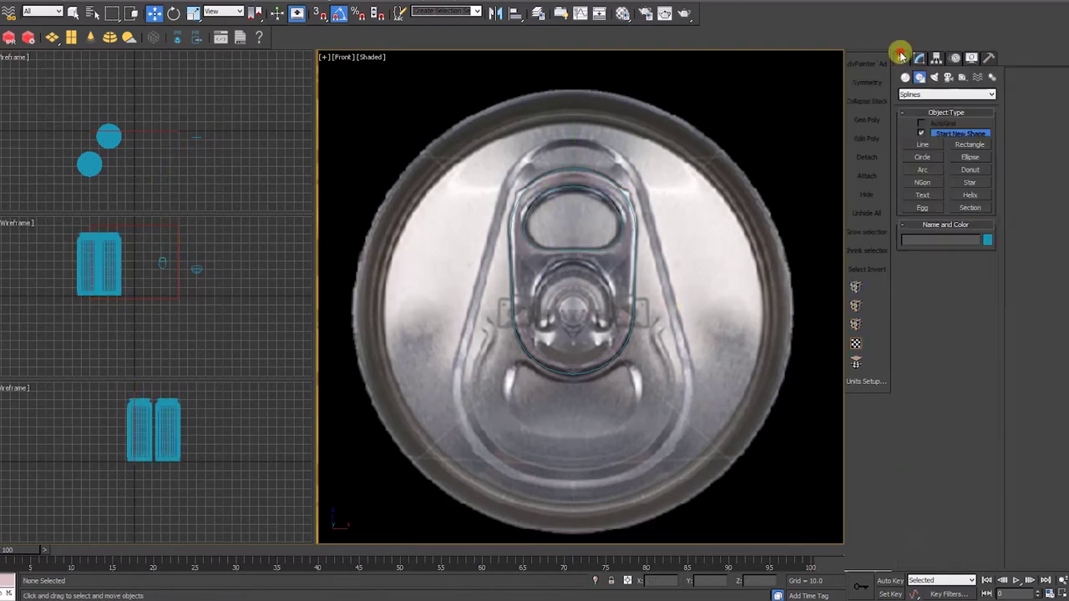
{"action": "left_click", "coordinate": [922, 145]}
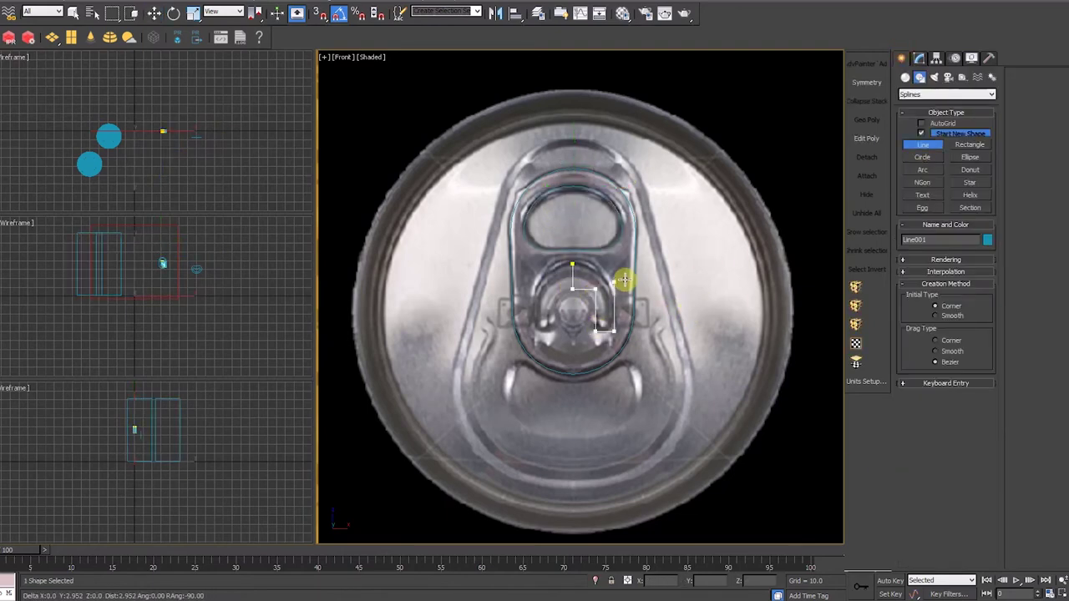
{"action": "left_click", "coordinate": [578, 264]}
{"action": "key", "text": "Return"}
{"action": "key", "text": "w"}
{"action": "key", "text": "1"}
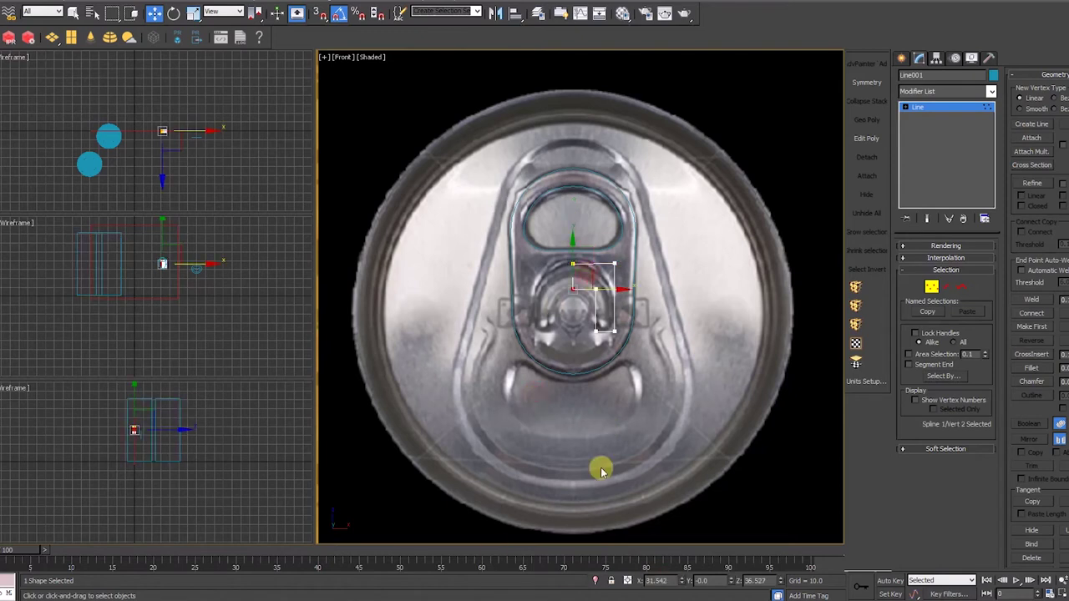
Level the slot outline's outer upper corner with its top centre vertex and fillet that corner into a wide arc.
{"action": "double_click", "coordinate": [763, 581]}
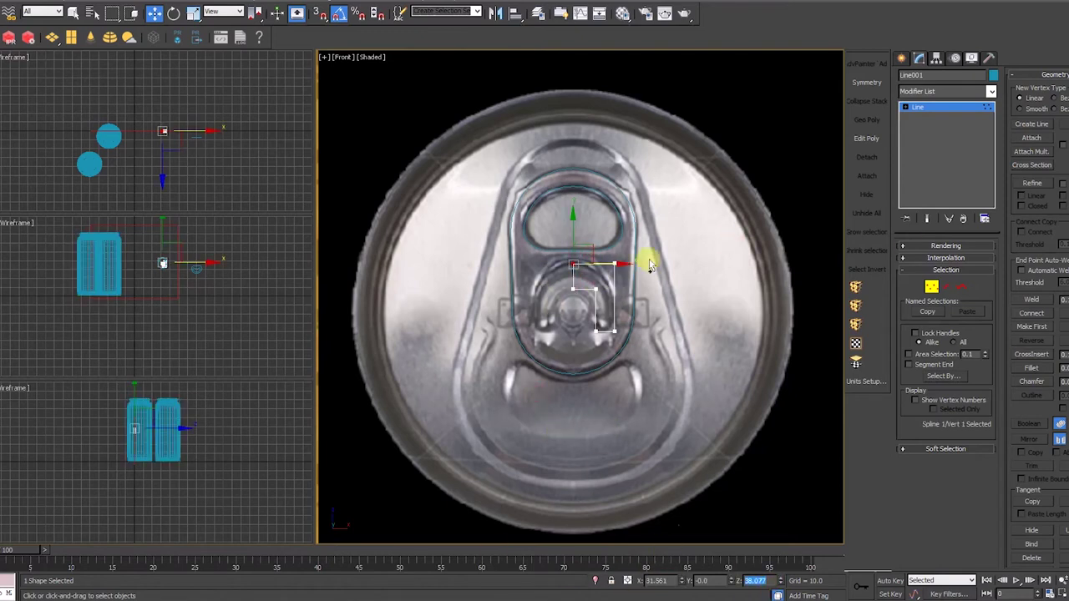
{"action": "left_click_drag", "start_coordinate": [646, 254], "coordinate": [553, 275]}
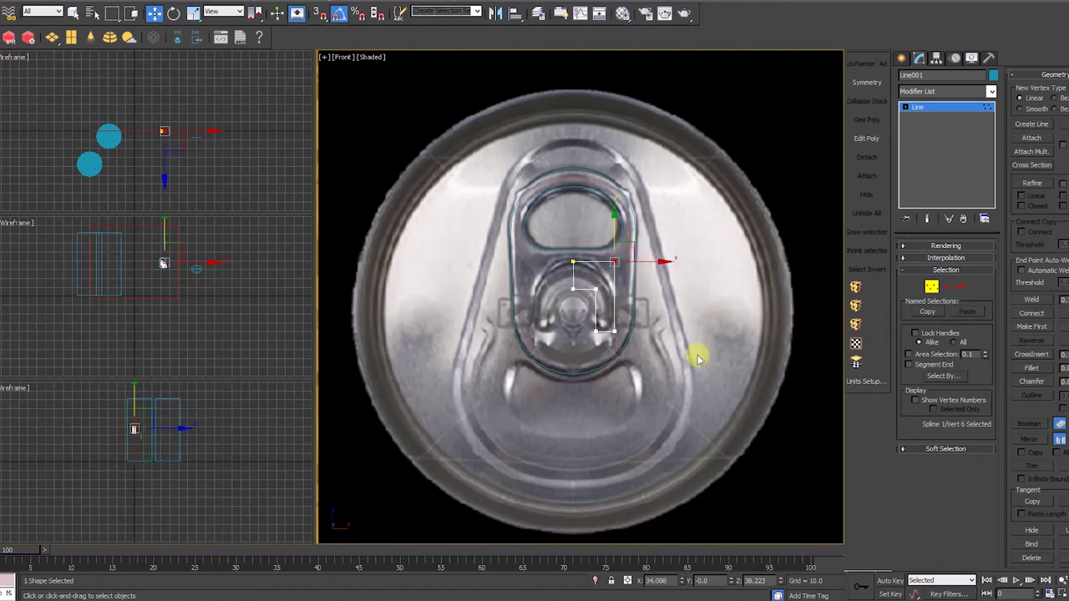
{"action": "left_click", "coordinate": [635, 237]}
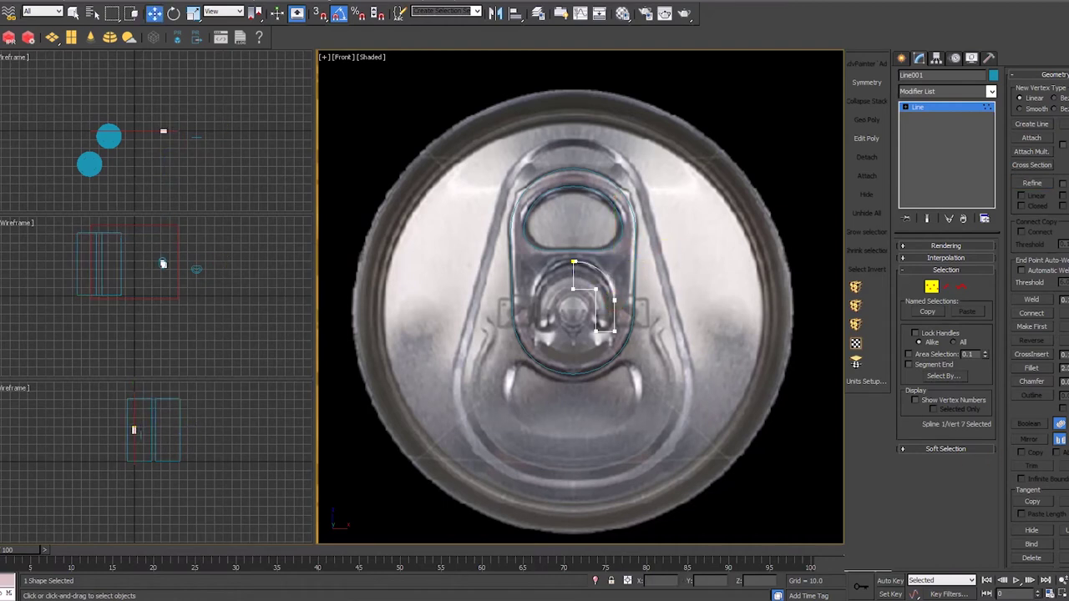
{"action": "left_click_drag", "start_coordinate": [660, 254], "coordinate": [555, 276]}
{"action": "left_click", "coordinate": [637, 330]}
Align the slot outline's centre and lower vertices with the reference and fillet its inner corner.
{"action": "left_click_drag", "start_coordinate": [544, 383], "coordinate": [583, 279]}
{"action": "double_click", "coordinate": [656, 580]}
{"action": "left_click_drag", "start_coordinate": [652, 248], "coordinate": [556, 273]}
{"action": "left_click_drag", "start_coordinate": [633, 284], "coordinate": [593, 294]}
{"action": "left_click", "coordinate": [615, 335]}
{"action": "left_click", "coordinate": [594, 336]}
{"action": "left_click", "coordinate": [662, 347]}
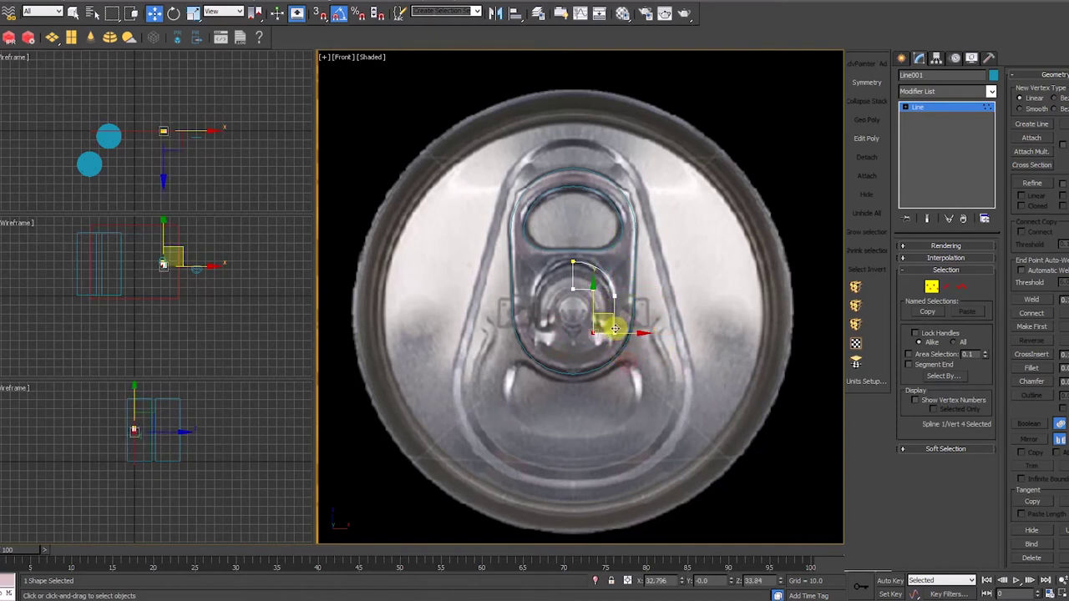
{"action": "left_click", "coordinate": [642, 334]}
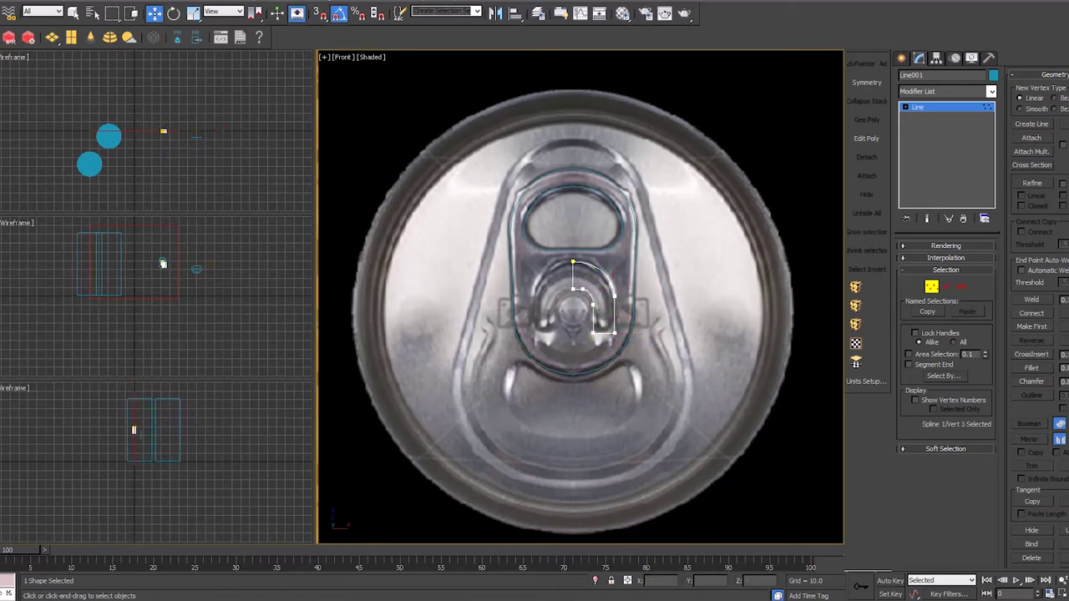
Refine the slot outline with one vertex in the middle of its bottom edge and another on its outer arc.
{"action": "left_click", "coordinate": [622, 328]}
{"action": "left_click", "coordinate": [604, 333]}
{"action": "right_click", "coordinate": [658, 268]}
{"action": "right_click", "coordinate": [657, 269]}
{"action": "left_click", "coordinate": [624, 317]}
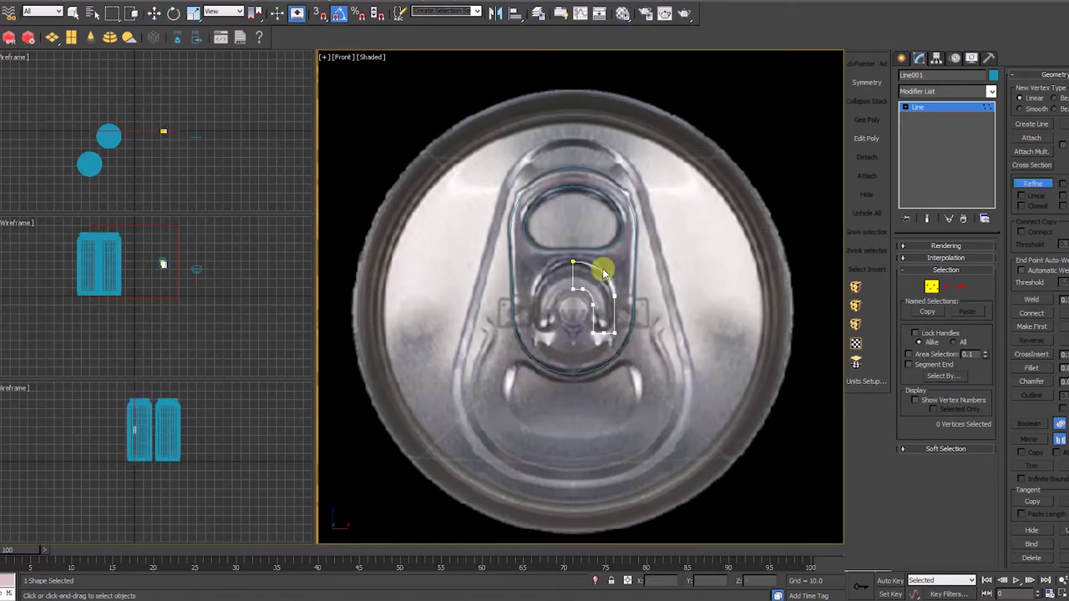
{"action": "left_click", "coordinate": [602, 271]}
{"action": "right_click", "coordinate": [644, 325]}
Raise the slot outline's lower corner vertices, round its bottom end and weld the overlapping vertices.
{"action": "left_click_drag", "start_coordinate": [588, 343], "coordinate": [598, 304]}
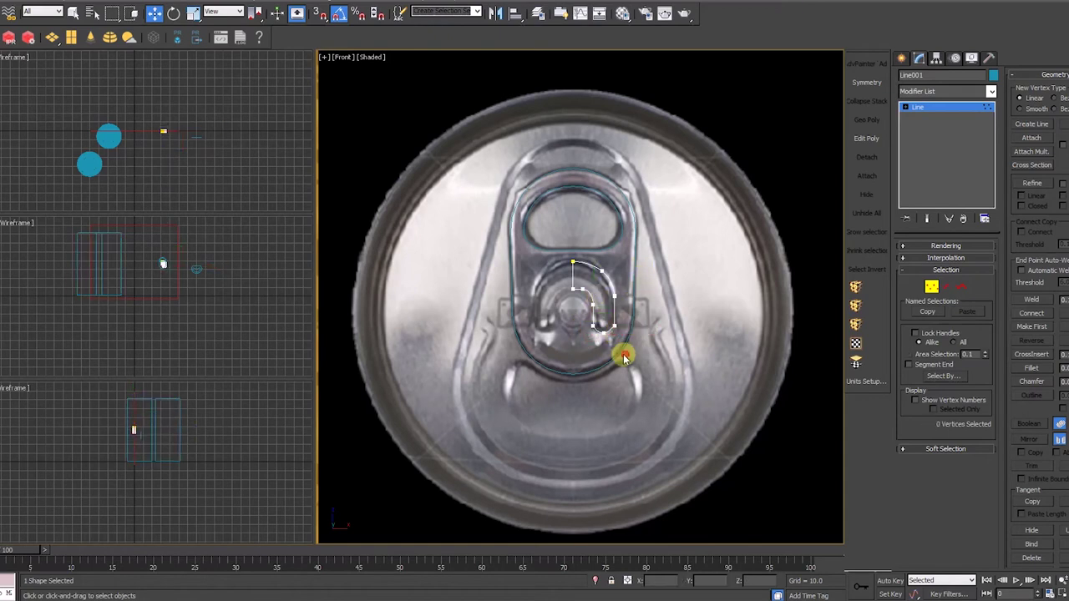
{"action": "left_click", "coordinate": [599, 333]}
{"action": "left_click", "coordinate": [572, 323]}
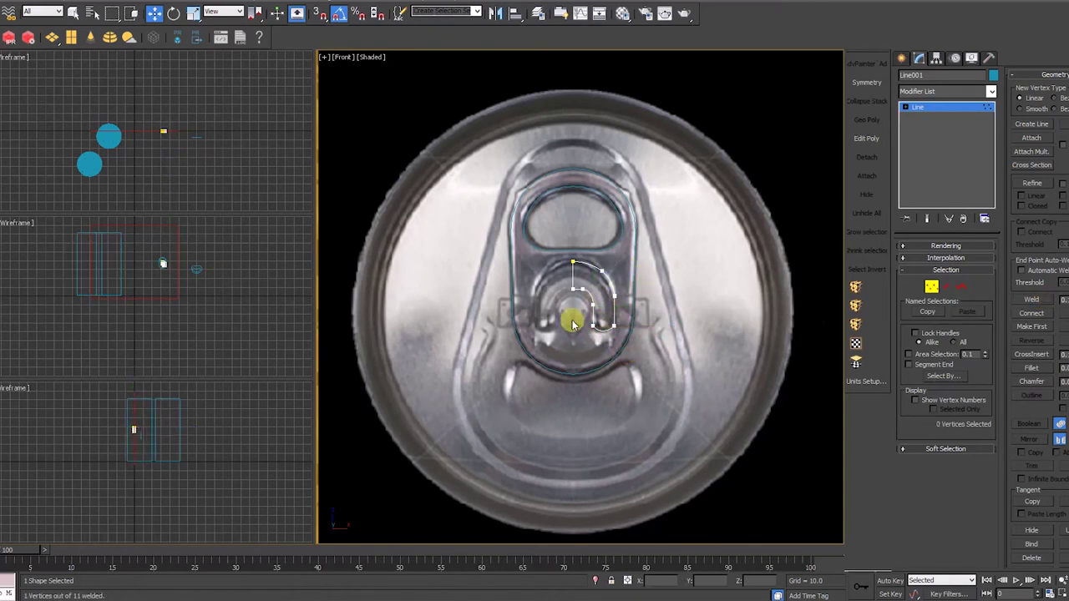
{"action": "left_click", "coordinate": [1036, 301]}
Delete the slot outline's segment on the centreline and smooth its inner curve to follow the reference.
{"action": "key", "text": "2"}
{"action": "left_click", "coordinate": [573, 280]}
{"action": "key", "text": "1"}
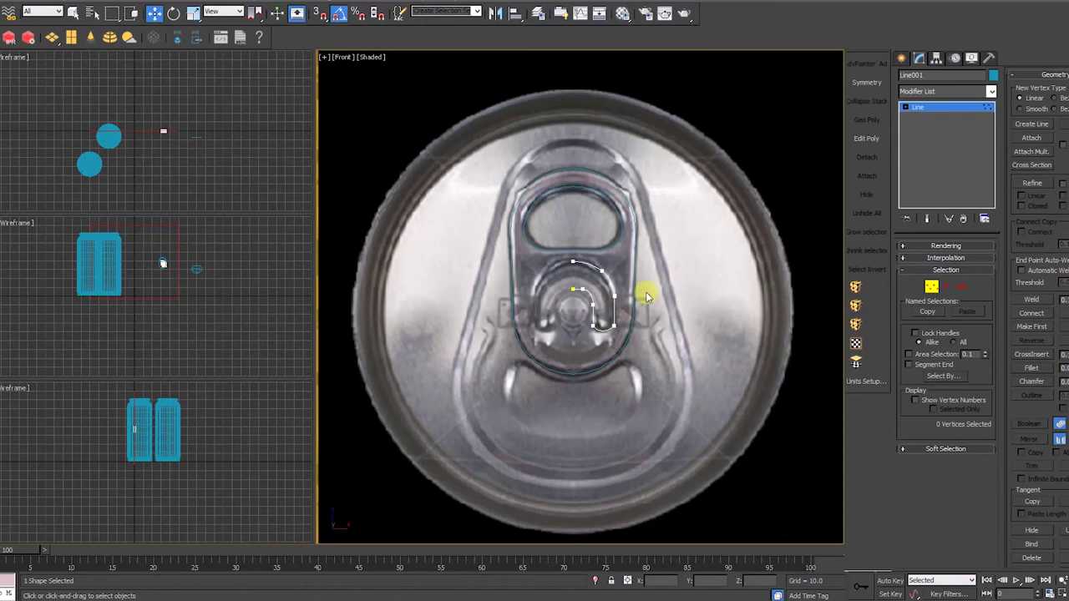
{"action": "left_click_drag", "start_coordinate": [604, 315], "coordinate": [594, 269]}
{"action": "left_click", "coordinate": [668, 297]}
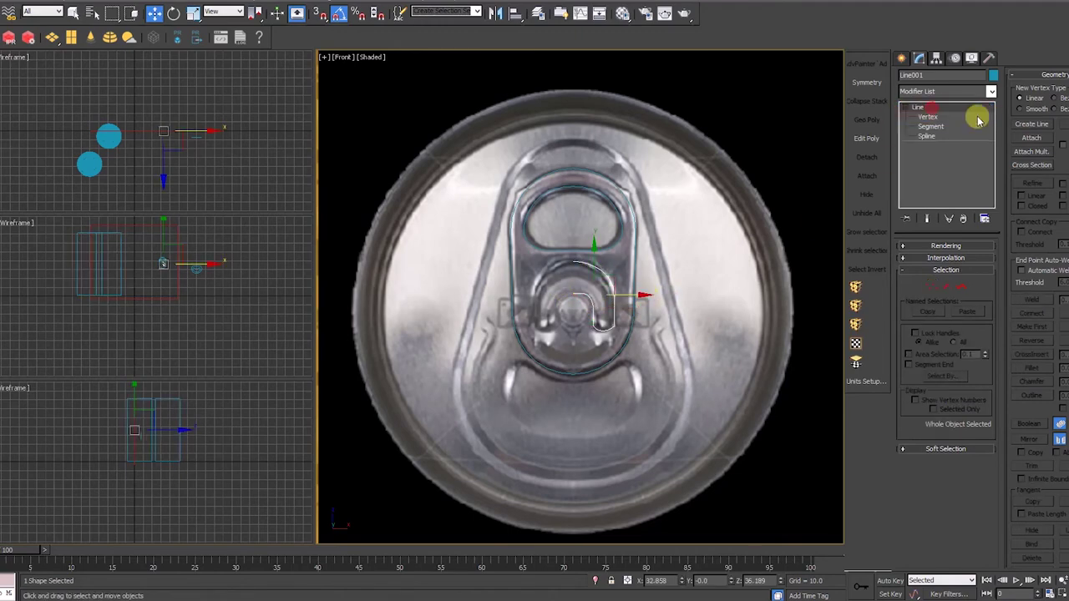
Leave sub-object editing and move the half slot outline's pivot onto the tab's vertical centreline.
{"action": "left_click", "coordinate": [950, 108]}
{"action": "left_click", "coordinate": [937, 58]}
{"action": "left_click", "coordinate": [947, 135]}
{"action": "key", "text": "Return"}
{"action": "left_click", "coordinate": [946, 135]}
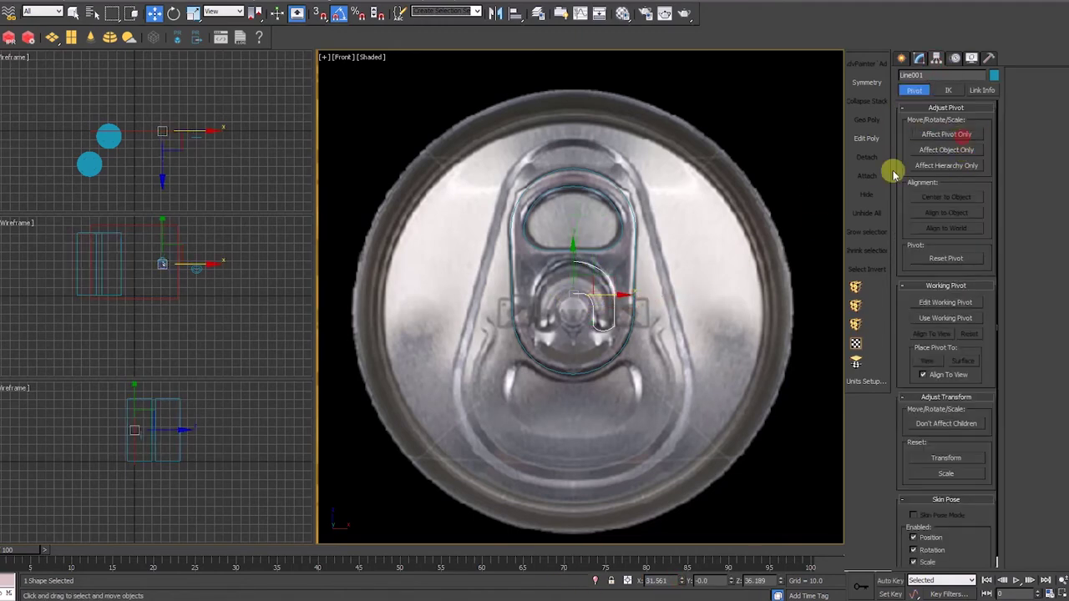
Rotate a copy of the half slot outline about its pivot to form the left half.
{"action": "key", "text": "e"}
{"action": "left_click_drag", "start_coordinate": [614, 295], "coordinate": [496, 292], "text": "shift"}
{"action": "left_click", "coordinate": [537, 344]}
{"action": "key", "text": "w"}
{"action": "left_click", "coordinate": [615, 279]}
Add an Edit Spline modifier to the right slot half, attach the left half and weld the centreline vertices.
{"action": "left_click", "coordinate": [919, 57]}
{"action": "left_click", "coordinate": [980, 91]}
{"action": "left_click", "coordinate": [927, 306]}
{"action": "left_click", "coordinate": [923, 308]}
{"action": "left_click", "coordinate": [553, 317]}
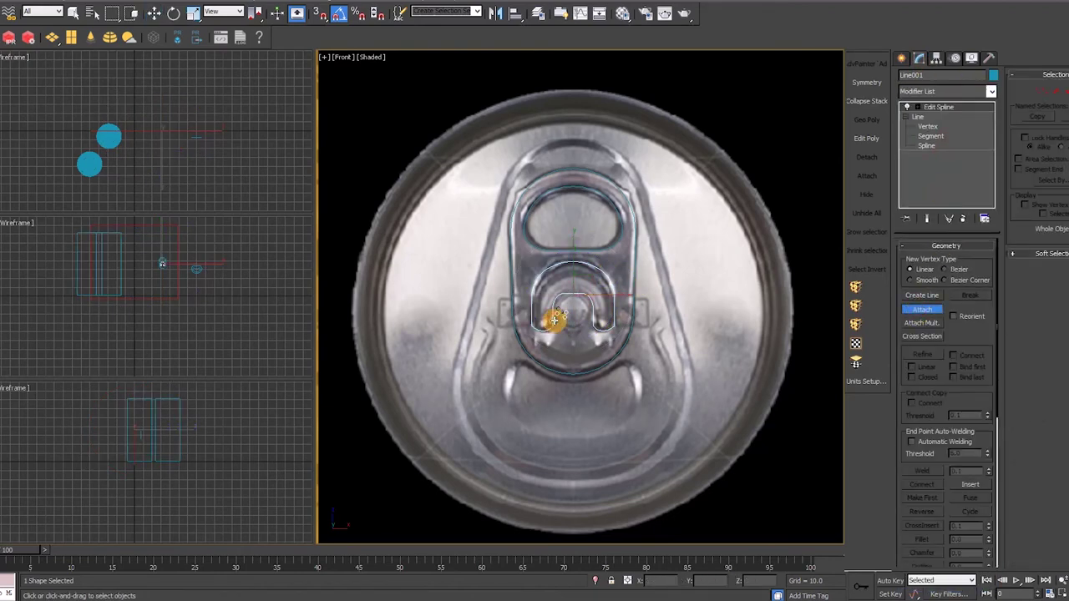
{"action": "key", "text": "1"}
{"action": "left_click_drag", "start_coordinate": [584, 270], "coordinate": [565, 253]}
{"action": "left_click", "coordinate": [932, 473]}
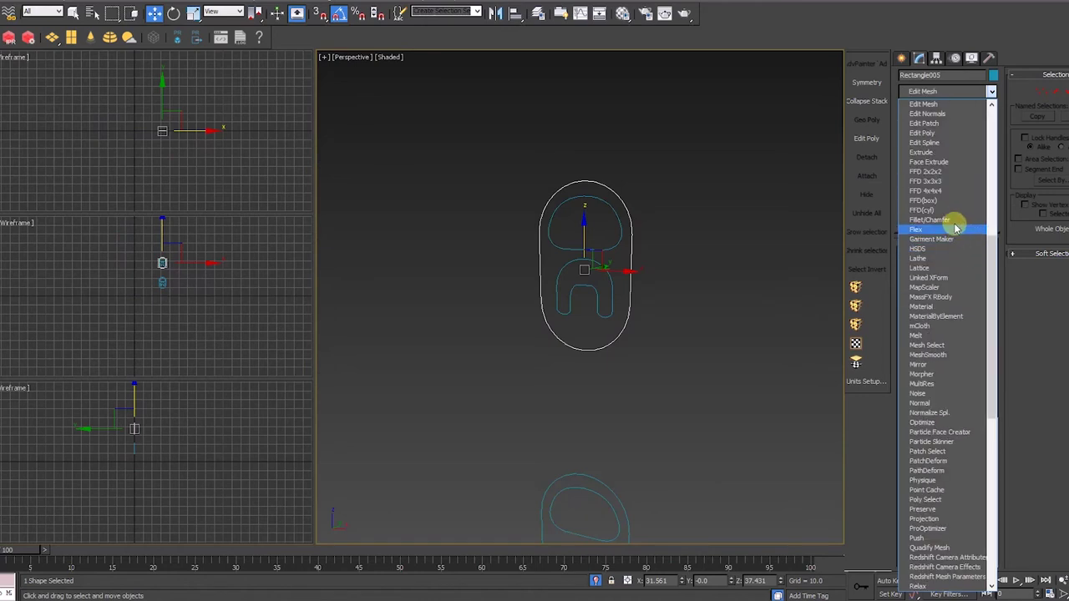
Add an Edit Spline modifier to the outer pull tab outline and attach the U-shaped slot outline.
{"action": "left_click", "coordinate": [950, 142]}
{"action": "left_click", "coordinate": [923, 309]}
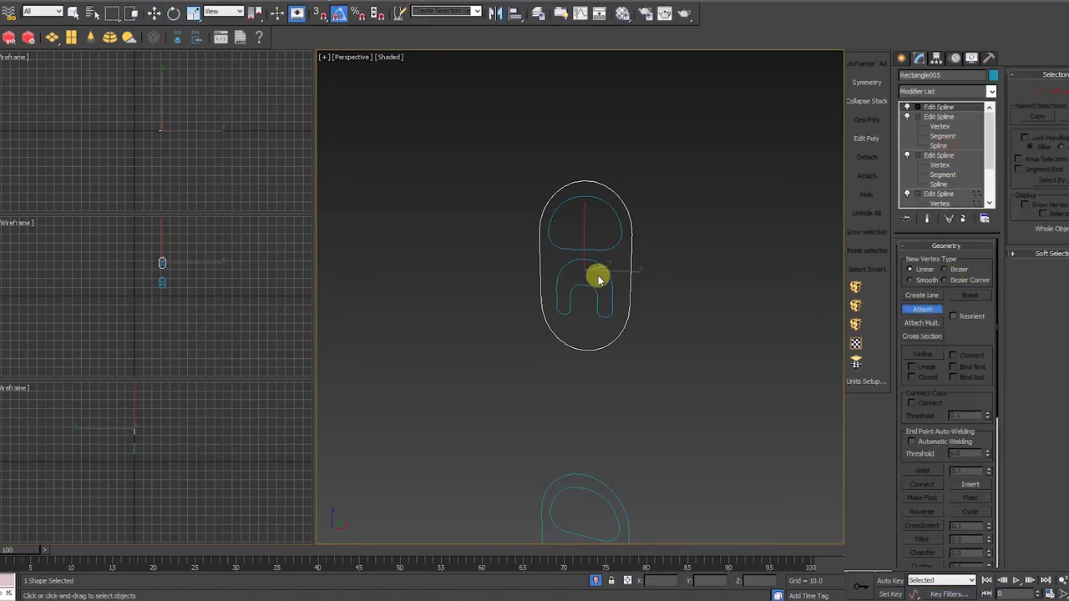
{"action": "left_click", "coordinate": [611, 275]}
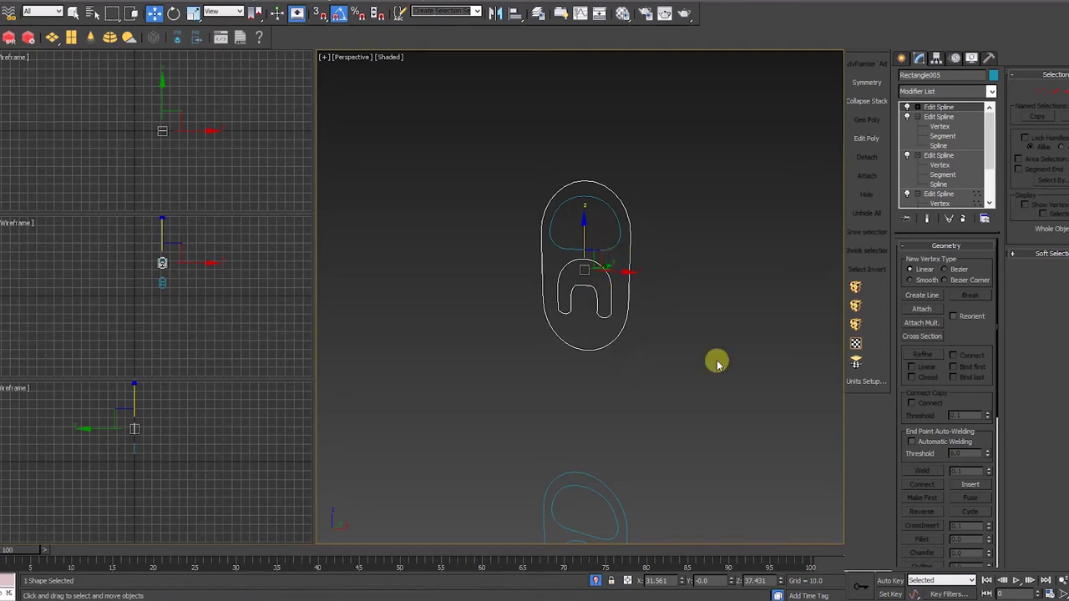
{"action": "left_click", "coordinate": [717, 392]}
Apply an Extrude modifier to the opening outline and set its amount to 6.5.
{"action": "left_click", "coordinate": [618, 239]}
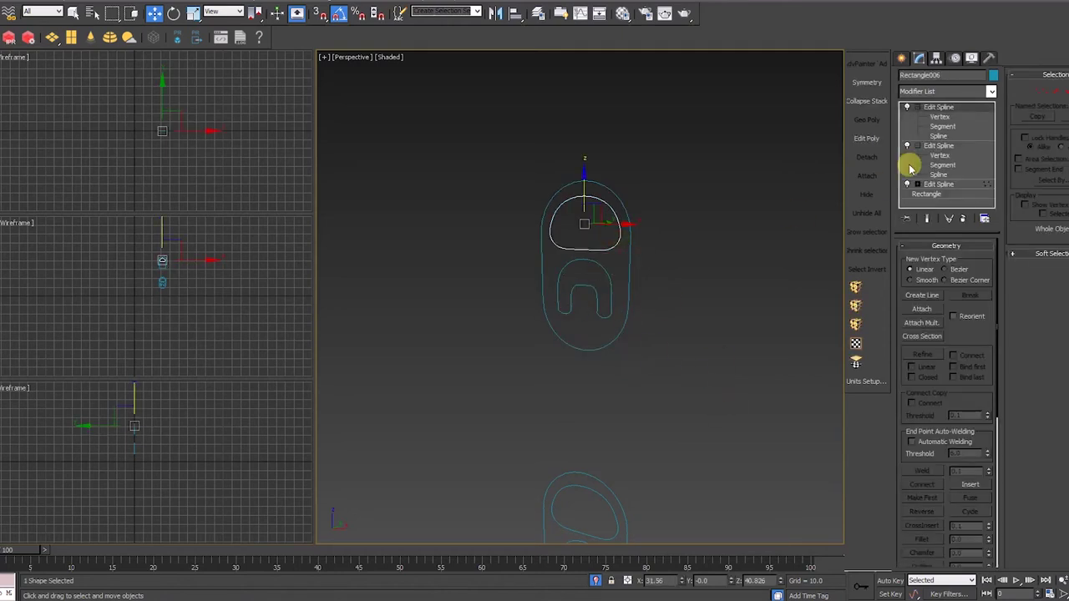
{"action": "left_click", "coordinate": [992, 92]}
{"action": "scroll", "coordinate": [938, 281], "scroll_direction": "down", "scroll_amount": 5}
{"action": "left_click", "coordinate": [930, 150]}
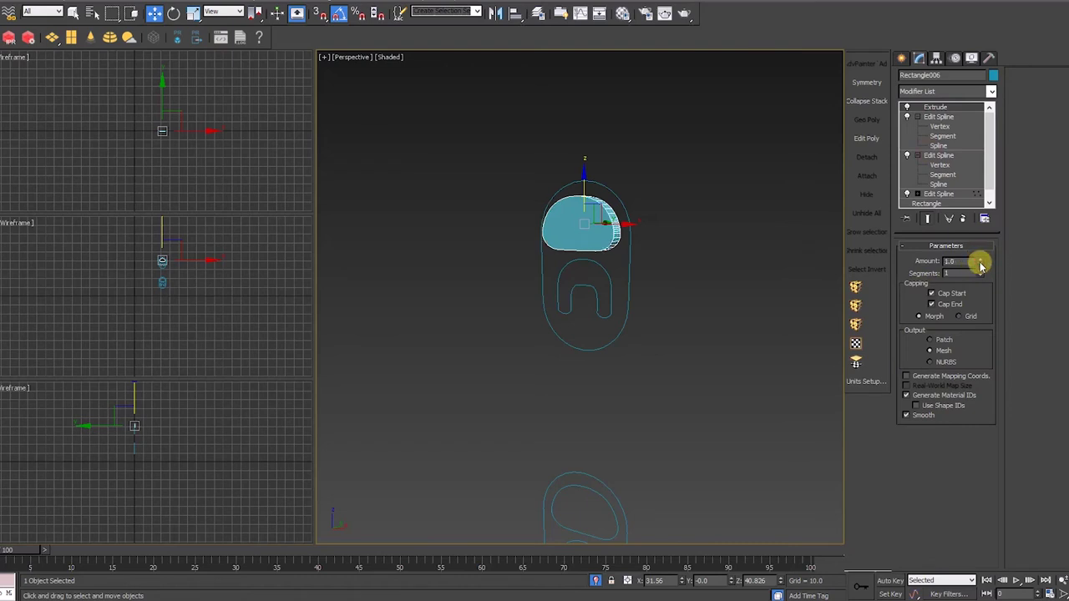
{"action": "left_click_drag", "start_coordinate": [983, 250], "coordinate": [980, 253]}
Change the object colour of the pull tab outline to light pink.
{"action": "left_click", "coordinate": [699, 302]}
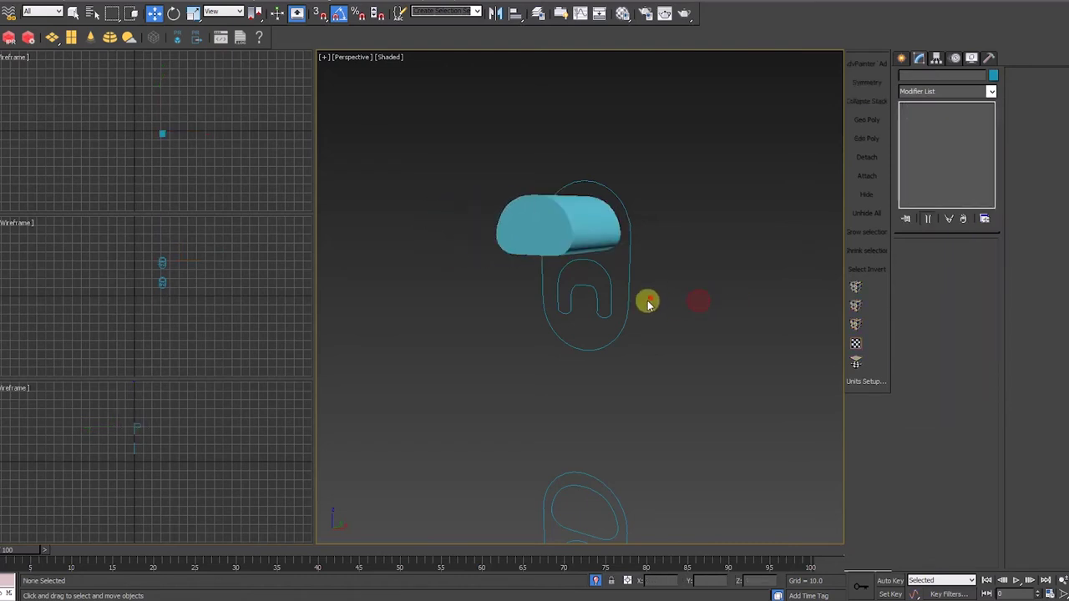
{"action": "left_click", "coordinate": [624, 357]}
{"action": "left_click", "coordinate": [995, 76]}
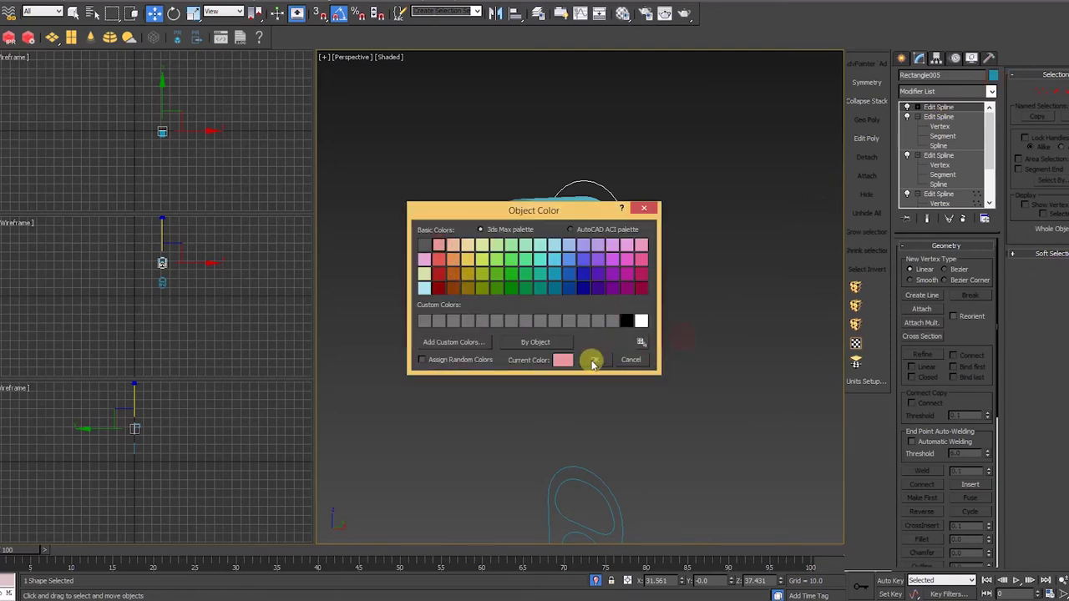
{"action": "left_click", "coordinate": [593, 362]}
Extrude the pull tab outline with an amount of 1.0.
{"action": "left_click", "coordinate": [990, 91]}
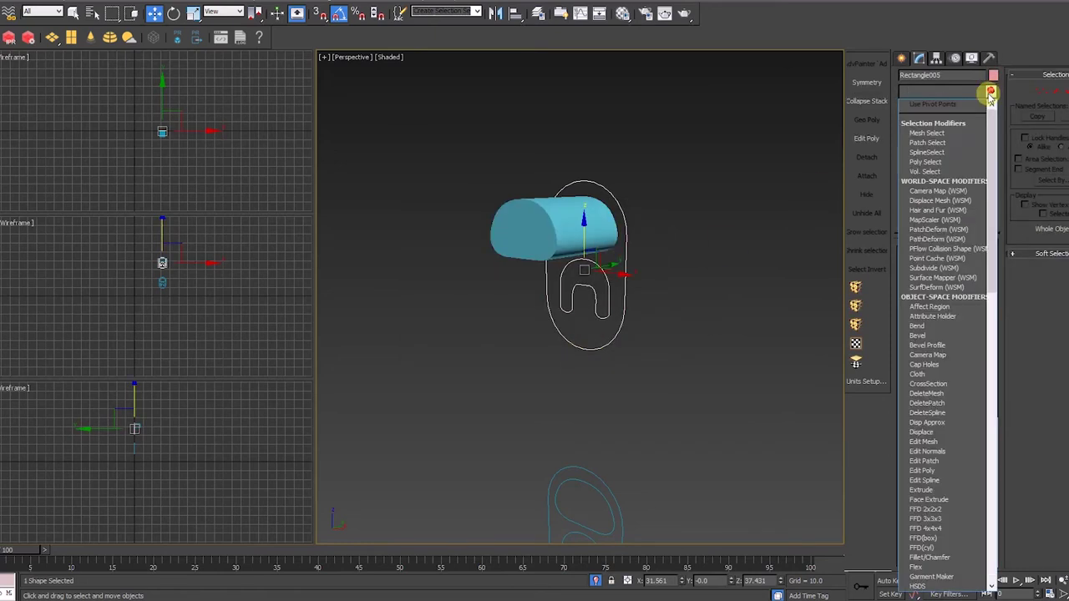
{"action": "scroll", "coordinate": [933, 148], "scroll_direction": "down", "scroll_amount": 10}
{"action": "left_click", "coordinate": [933, 148]}
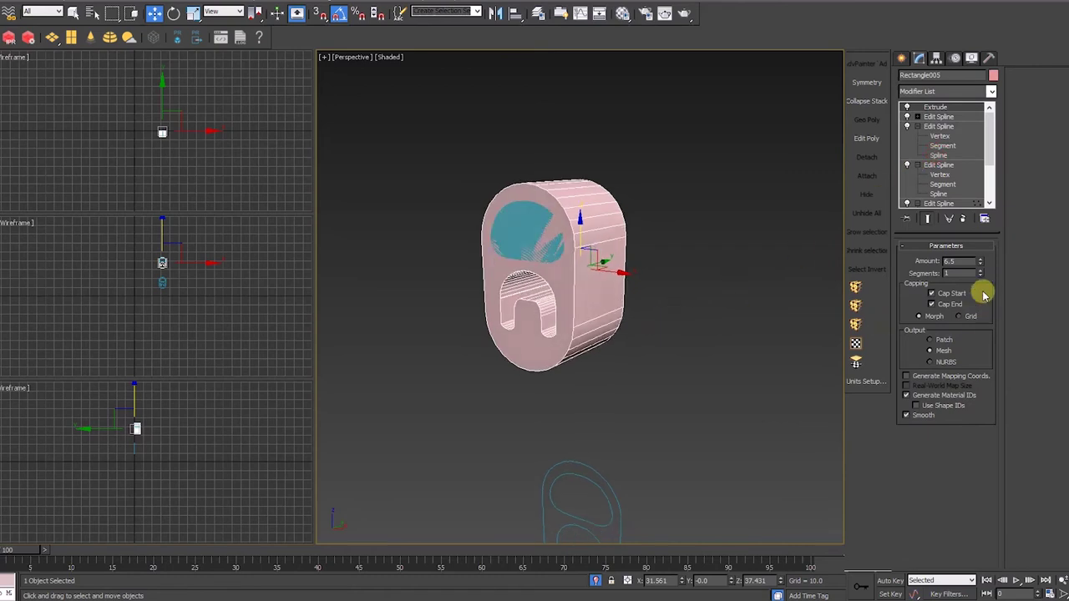
{"action": "key", "text": "Return"}
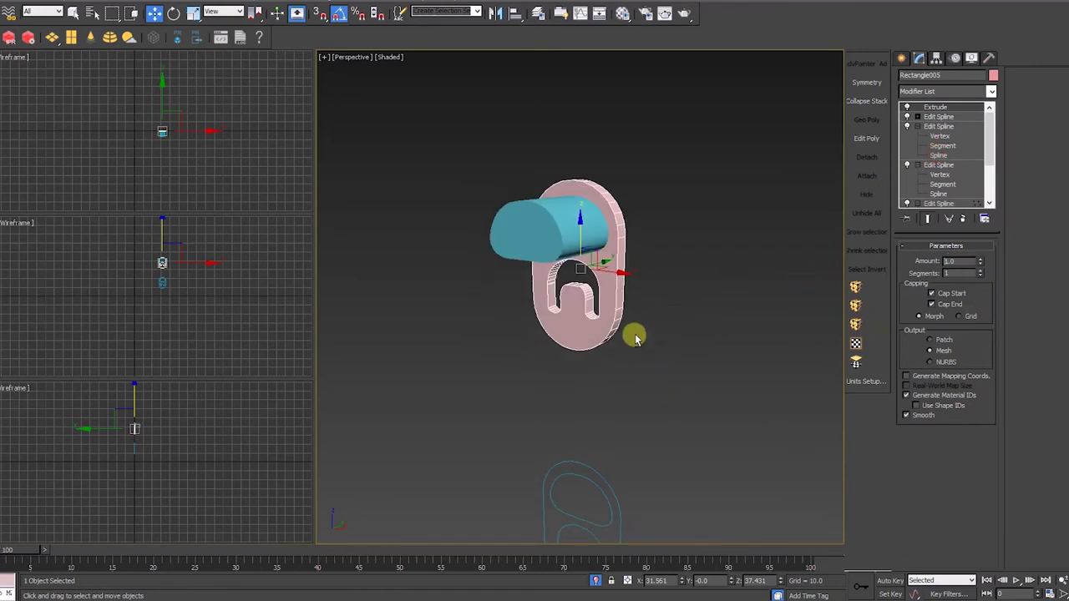
Move the extruded opening solid along Y so it passes through the pull tab on both sides.
{"action": "middle_click_drag", "start_coordinate": [634, 336], "coordinate": [616, 349], "text": "alt"}
{"action": "left_click", "coordinate": [651, 335]}
{"action": "left_click", "coordinate": [538, 227]}
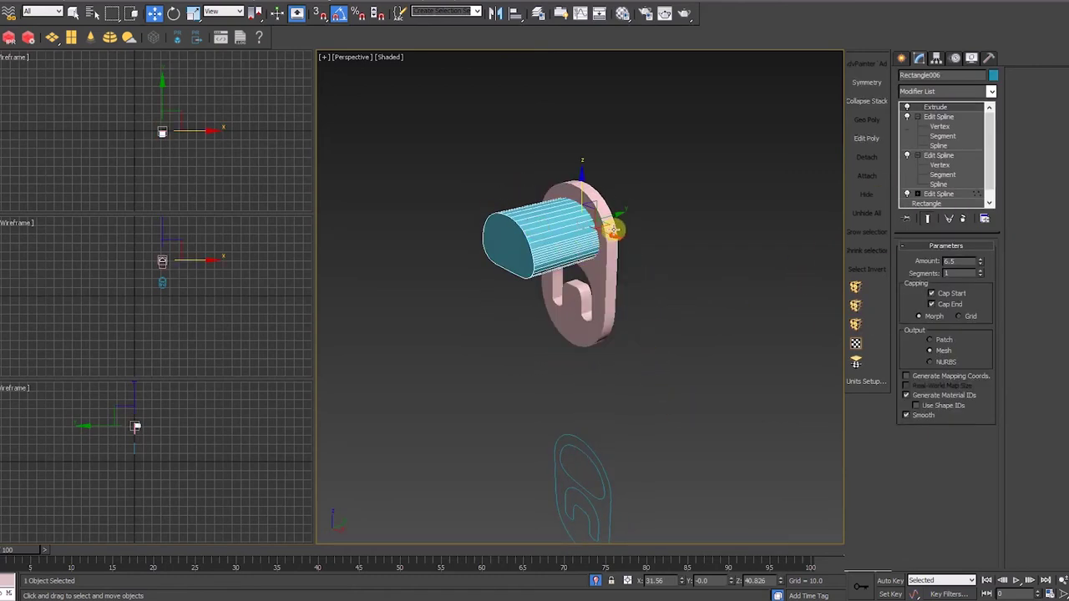
{"action": "middle_click_drag", "start_coordinate": [617, 215], "coordinate": [649, 273], "text": "alt"}
{"action": "left_click", "coordinate": [649, 273]}
{"action": "left_click", "coordinate": [476, 253]}
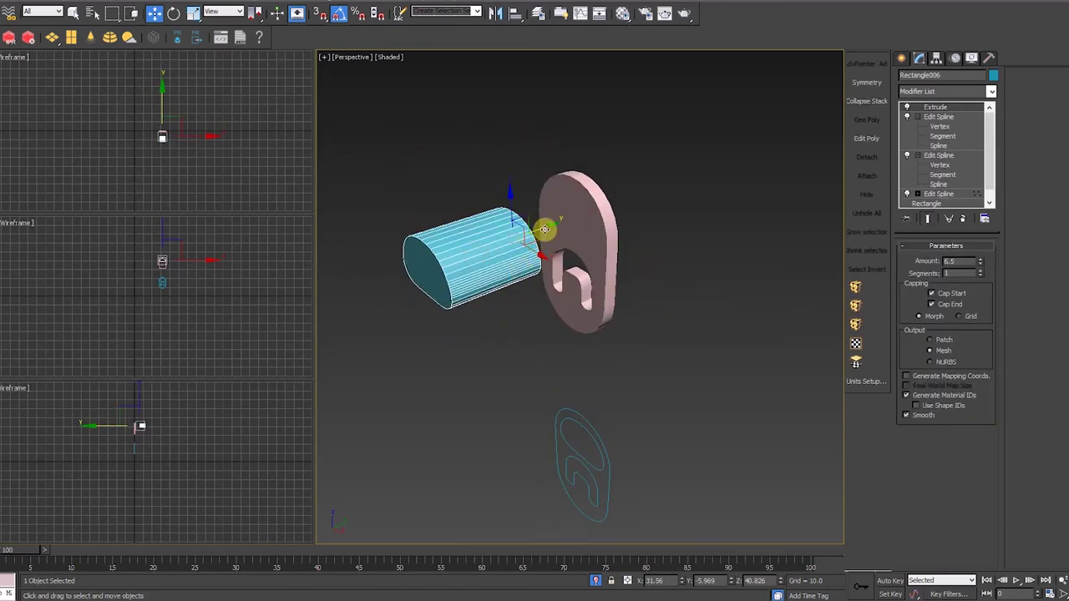
{"action": "left_click_drag", "start_coordinate": [544, 230], "coordinate": [643, 223]}
{"action": "left_click", "coordinate": [673, 336]}
Move the spare pull tab outlines farther down, away from the extruded parts.
{"action": "left_click_drag", "start_coordinate": [722, 177], "coordinate": [548, 313]}
{"action": "scroll", "coordinate": [567, 320], "scroll_direction": "down", "scroll_amount": 3}
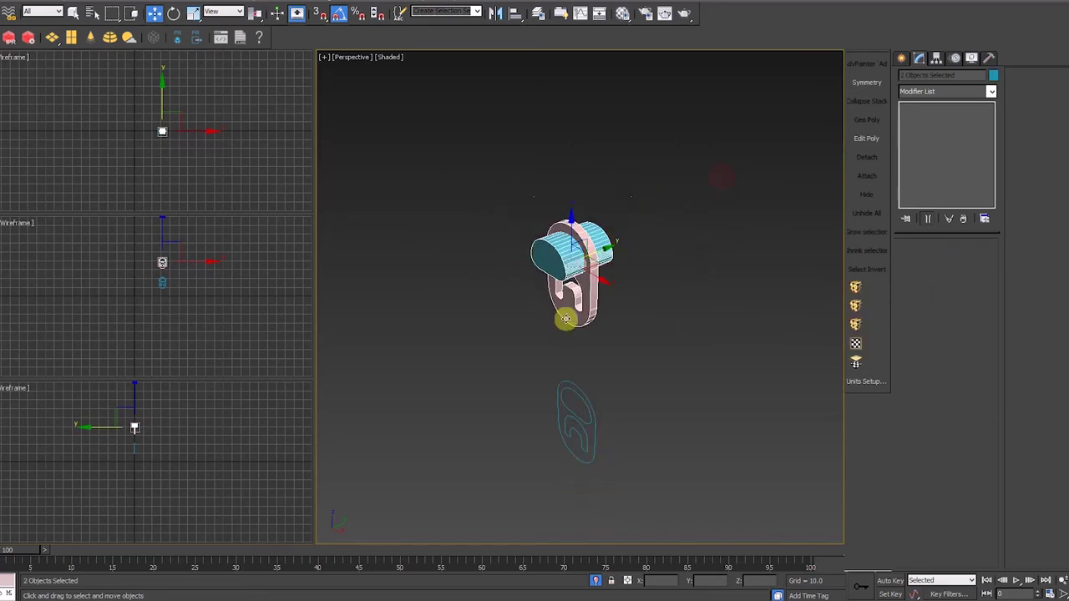
{"action": "middle_click_drag", "start_coordinate": [566, 319], "coordinate": [603, 334], "text": "alt"}
{"action": "left_click_drag", "start_coordinate": [614, 417], "coordinate": [514, 553]}
{"action": "middle_click_drag", "start_coordinate": [561, 475], "coordinate": [591, 372]}
{"action": "left_click_drag", "start_coordinate": [601, 320], "coordinate": [601, 414]}
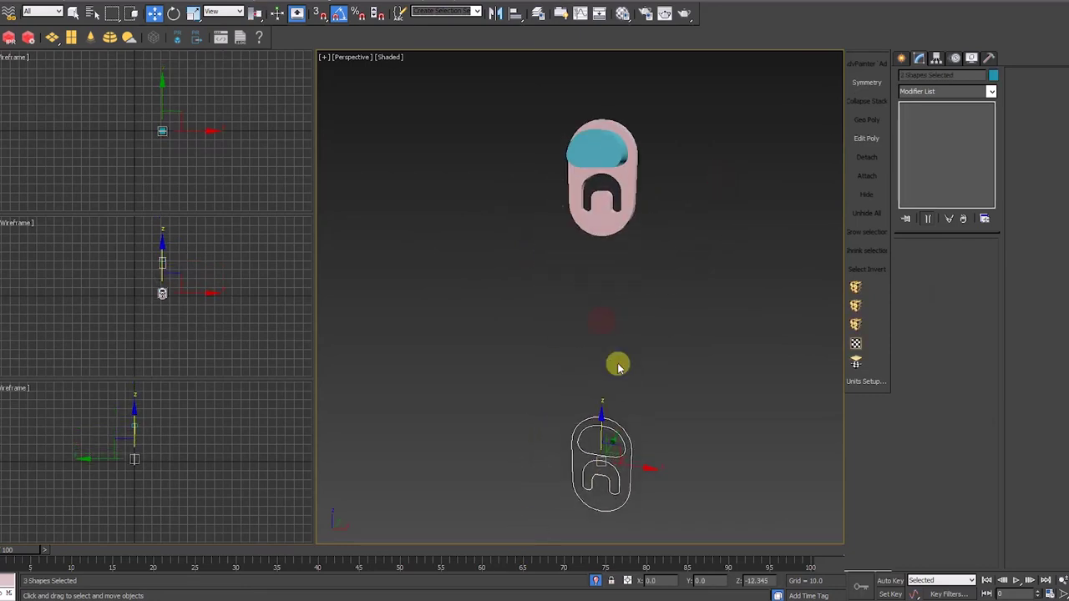
Copy the extruded pull tab and opening solid together straight down as a backup, above the spare outlines.
{"action": "middle_click_drag", "start_coordinate": [618, 365], "coordinate": [578, 356], "text": "alt"}
{"action": "left_click_drag", "start_coordinate": [668, 132], "coordinate": [567, 282]}
{"action": "left_click_drag", "start_coordinate": [604, 134], "coordinate": [603, 320], "text": "shift"}
{"action": "left_click", "coordinate": [544, 349]}
{"action": "left_click", "coordinate": [707, 297]}
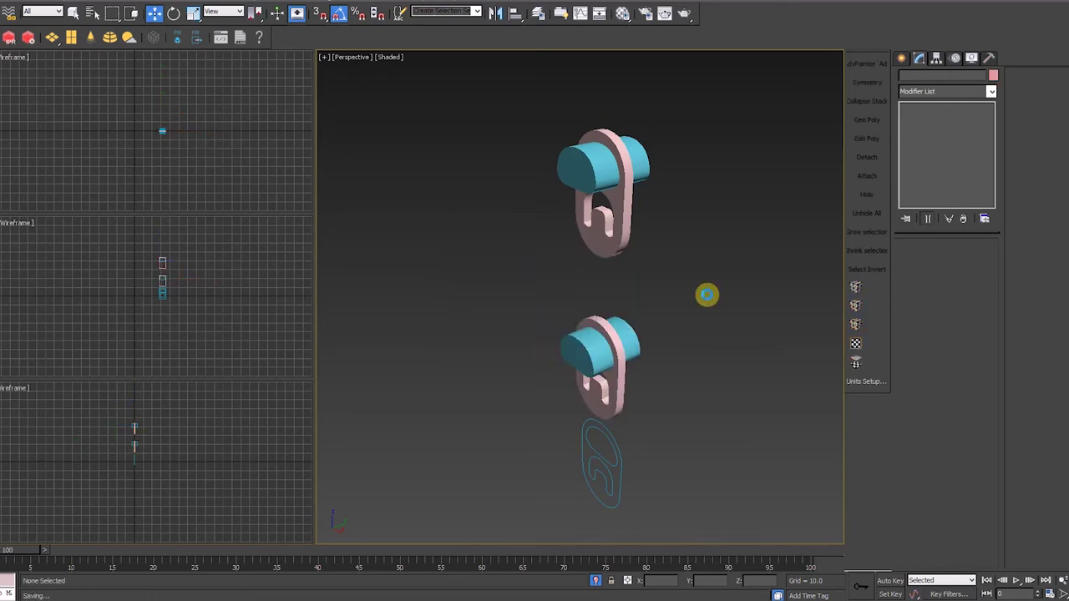
Subtract the blue opening solid from the extruded pull tab in the upper set using ProBoolean Subtraction.
{"action": "middle_click_drag", "start_coordinate": [635, 228], "coordinate": [603, 308]}
{"action": "left_click", "coordinate": [588, 287]}
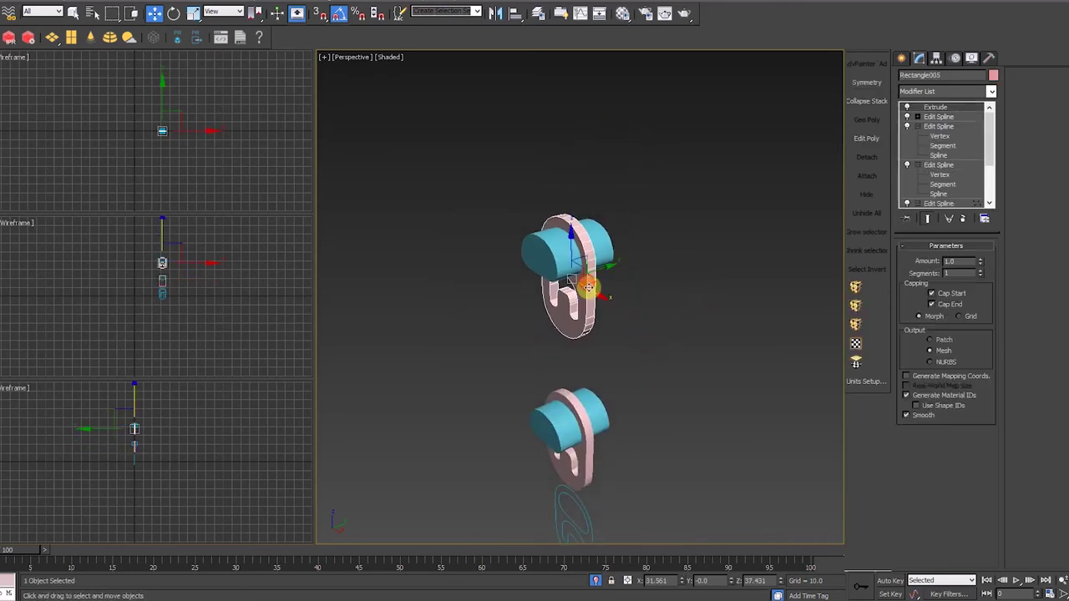
{"action": "scroll", "coordinate": [588, 287], "scroll_direction": "up", "scroll_amount": 3}
{"action": "left_click", "coordinate": [902, 58]}
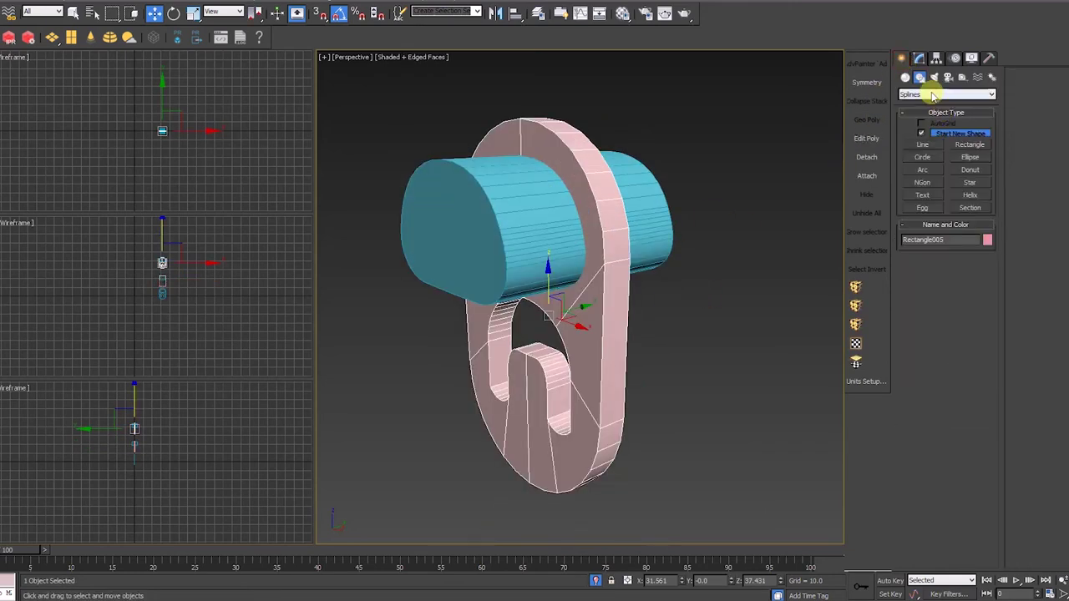
{"action": "left_click", "coordinate": [905, 77]}
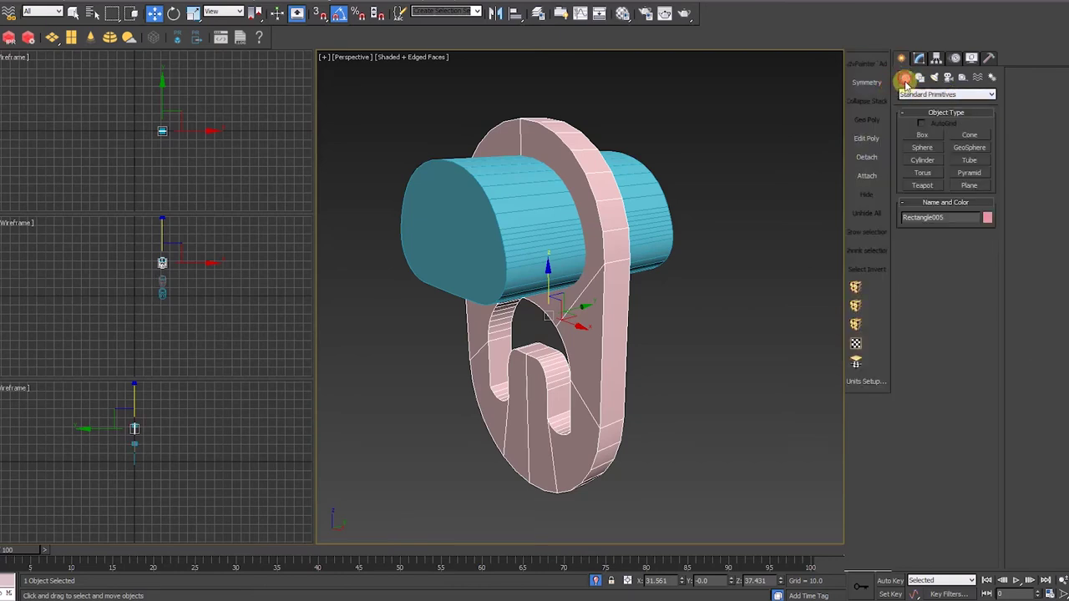
{"action": "left_click", "coordinate": [934, 95]}
{"action": "left_click", "coordinate": [933, 122]}
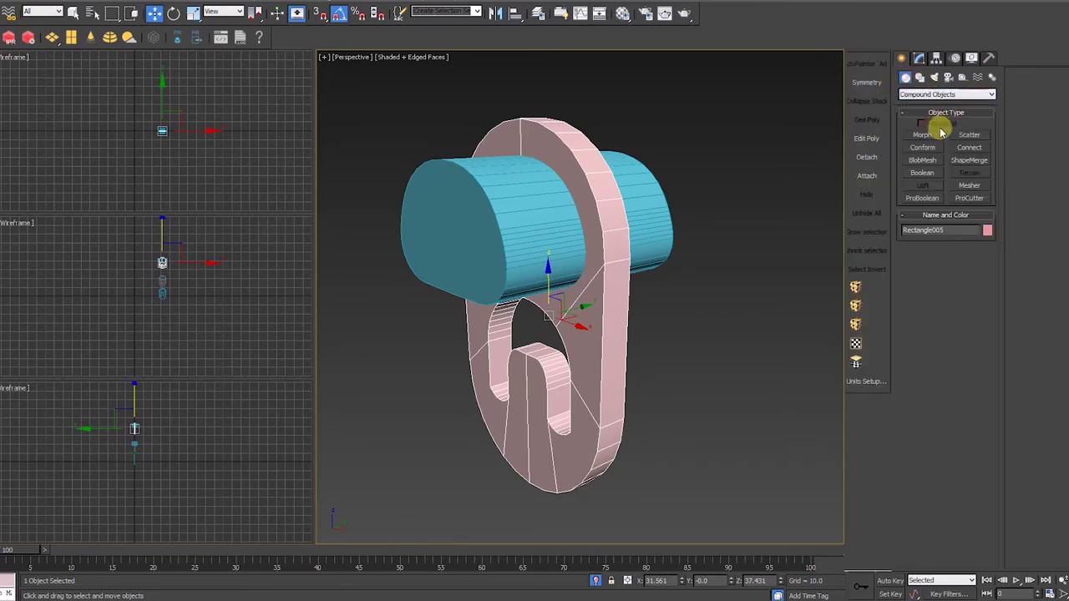
{"action": "left_click", "coordinate": [923, 199]}
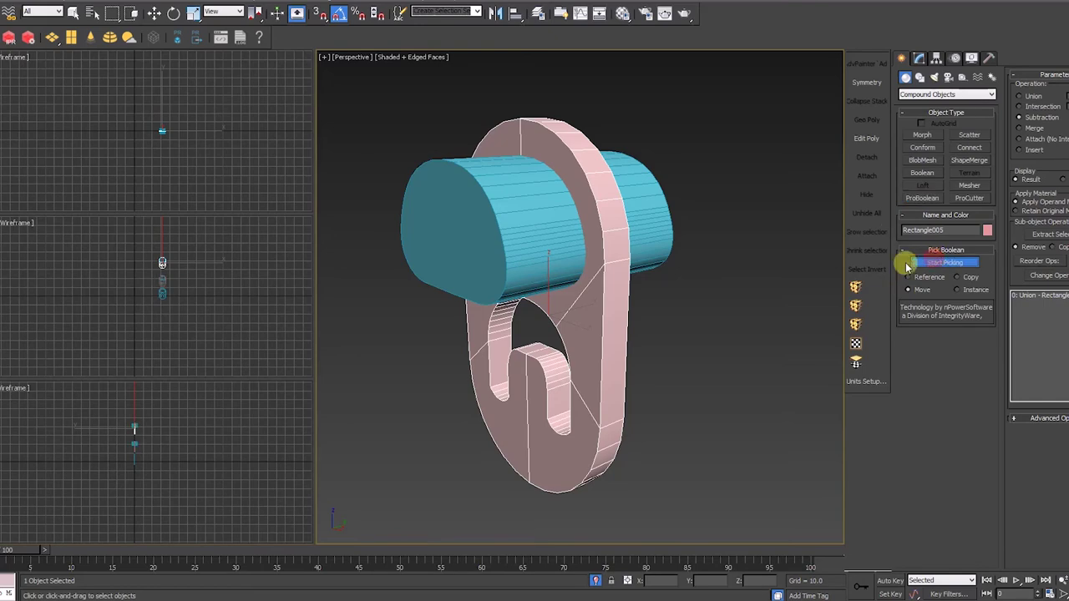
{"action": "left_click", "coordinate": [482, 192]}
Isolate the can with the Lid 2 half-ring and nudge the half-ring slightly along Y toward the lid.
{"action": "scroll", "coordinate": [661, 316], "scroll_direction": "down", "scroll_amount": 5}
{"action": "middle_click_drag", "start_coordinate": [690, 323], "coordinate": [784, 312], "text": "alt"}
{"action": "scroll", "coordinate": [640, 293], "scroll_direction": "up", "scroll_amount": 5}
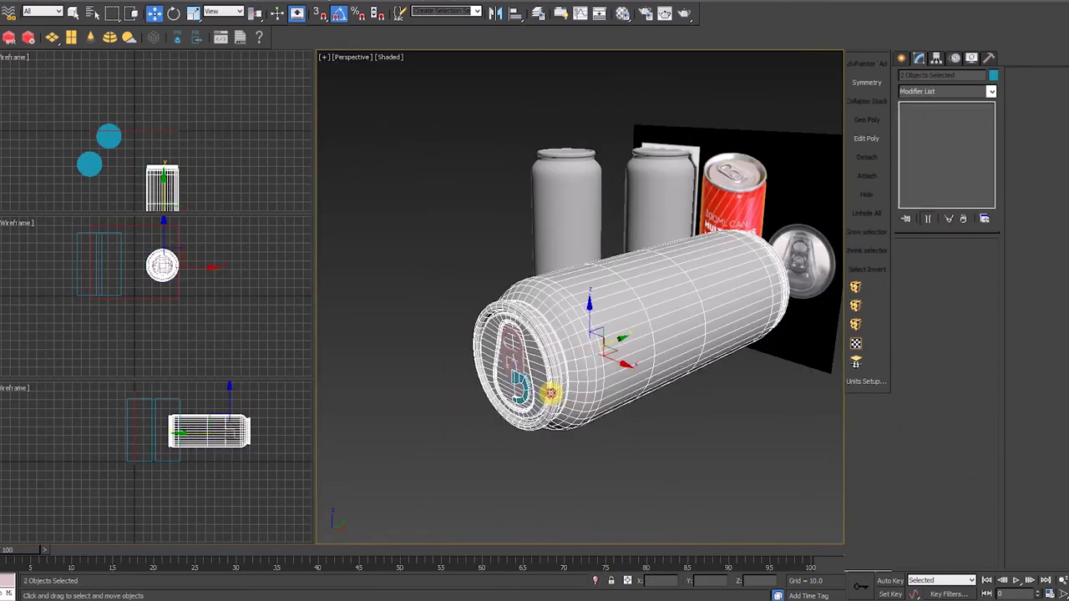
{"action": "key", "text": "alt+q"}
{"action": "scroll", "coordinate": [529, 427], "scroll_direction": "up", "scroll_amount": 5}
{"action": "left_click", "coordinate": [628, 390]}
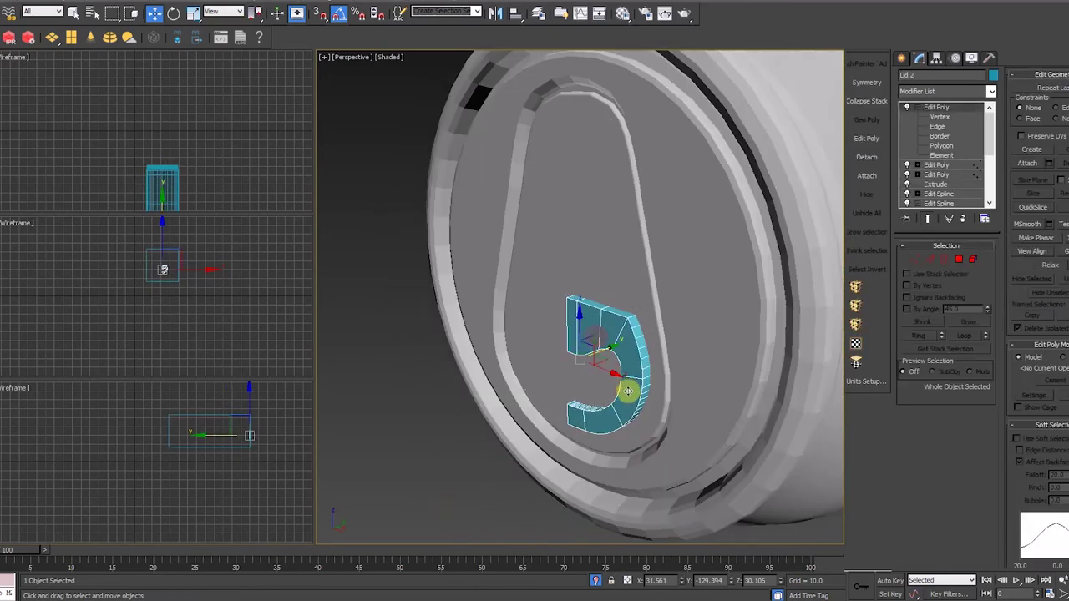
{"action": "middle_click_drag", "start_coordinate": [628, 390], "coordinate": [616, 351], "text": "alt"}
{"action": "left_click_drag", "start_coordinate": [616, 349], "coordinate": [620, 349]}
{"action": "middle_click_drag", "start_coordinate": [637, 362], "coordinate": [655, 365], "text": "alt"}
Mirror the Lid 2 half-ring across X with a Symmetry modifier and a weld threshold of 0.001.
{"action": "left_click", "coordinate": [990, 92]}
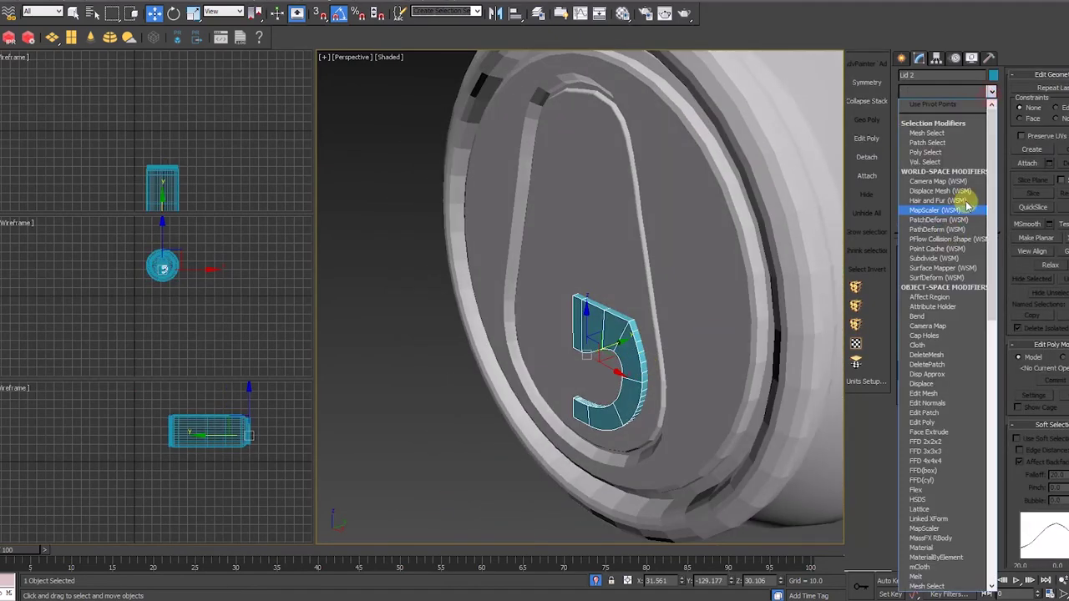
{"action": "left_click", "coordinate": [871, 82]}
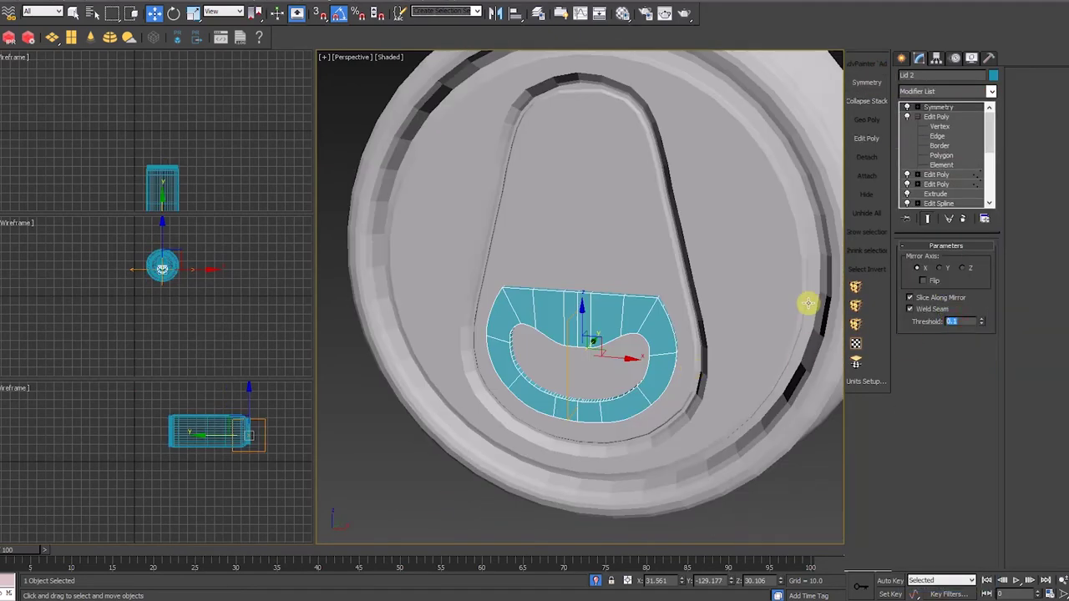
{"action": "type", "text": "0.001"}
{"action": "key", "text": "Return"}
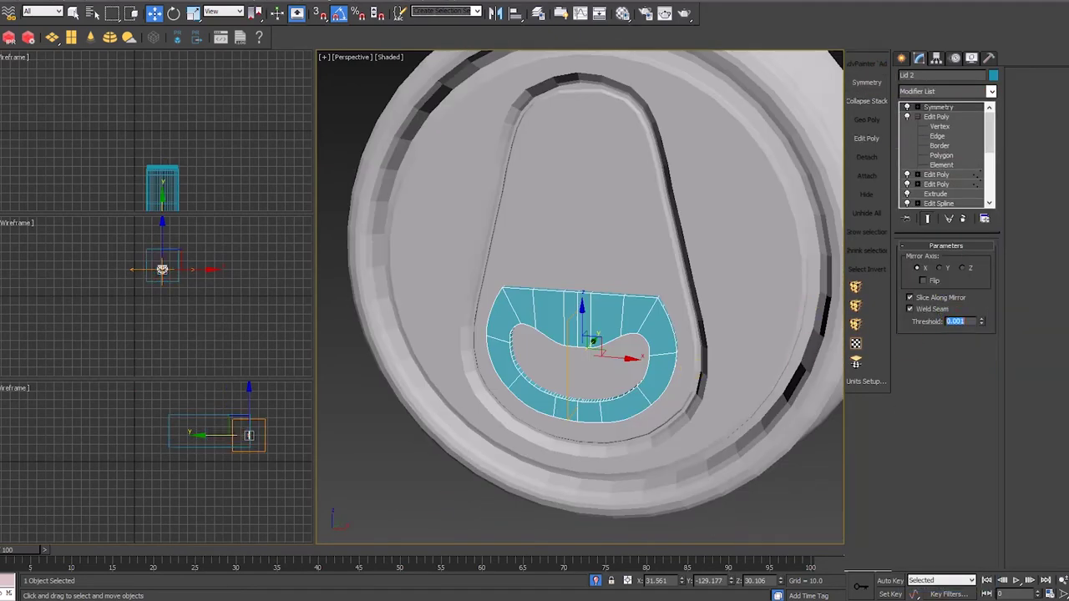
{"action": "middle_click_drag", "start_coordinate": [763, 249], "coordinate": [710, 271], "text": "alt"}
{"action": "left_click", "coordinate": [867, 139]}
{"action": "scroll", "coordinate": [644, 312], "scroll_direction": "up", "scroll_amount": 5}
{"action": "key", "text": "ctrl+z"}
In the Edit Poly below Symmetry, select the Lid 2 ring's edges and exclude those behind its front face.
{"action": "left_click", "coordinate": [938, 137]}
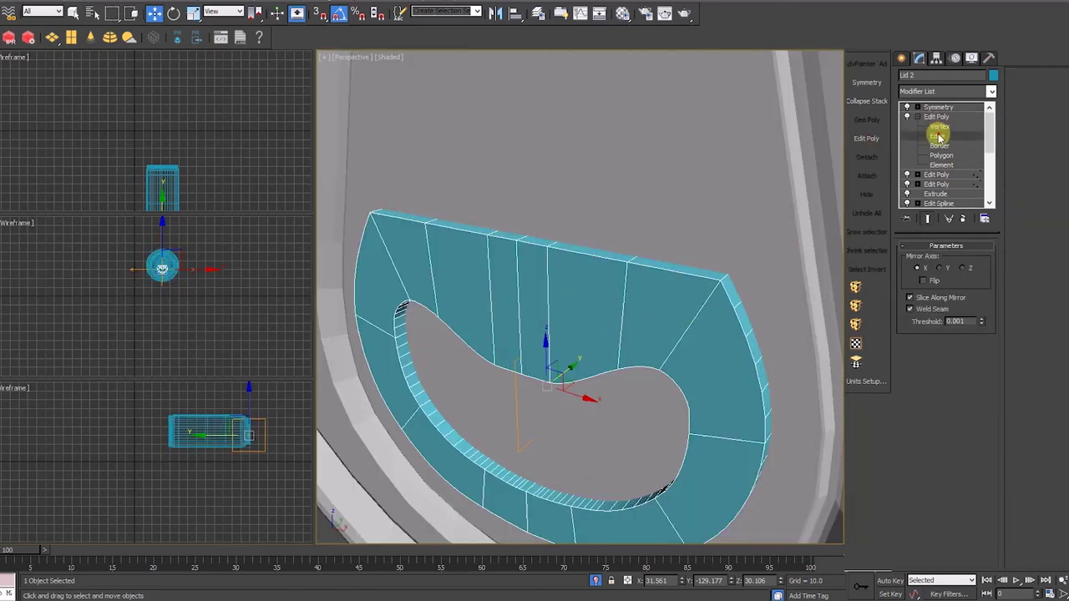
{"action": "double_click", "coordinate": [568, 251]}
{"action": "middle_click_drag", "start_coordinate": [639, 271], "coordinate": [620, 391], "text": "alt"}
{"action": "scroll", "coordinate": [618, 393], "scroll_direction": "up", "scroll_amount": 3}
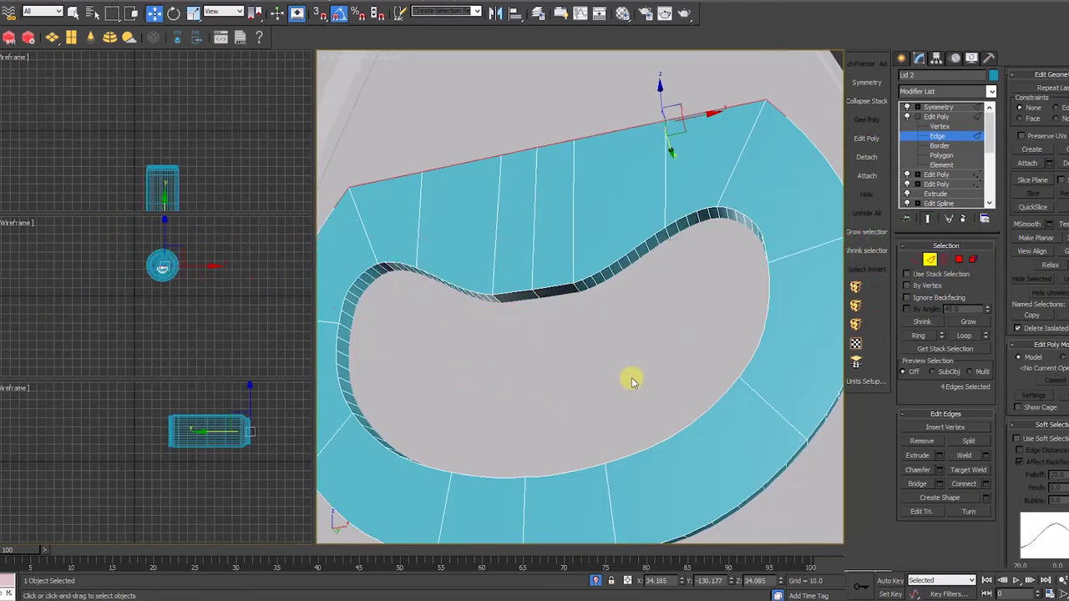
{"action": "key", "text": "ctrl+i"}
{"action": "key", "text": "alt+w"}
{"action": "key", "text": "alt+w"}
{"action": "key", "text": "t"}
{"action": "key", "text": "F3"}
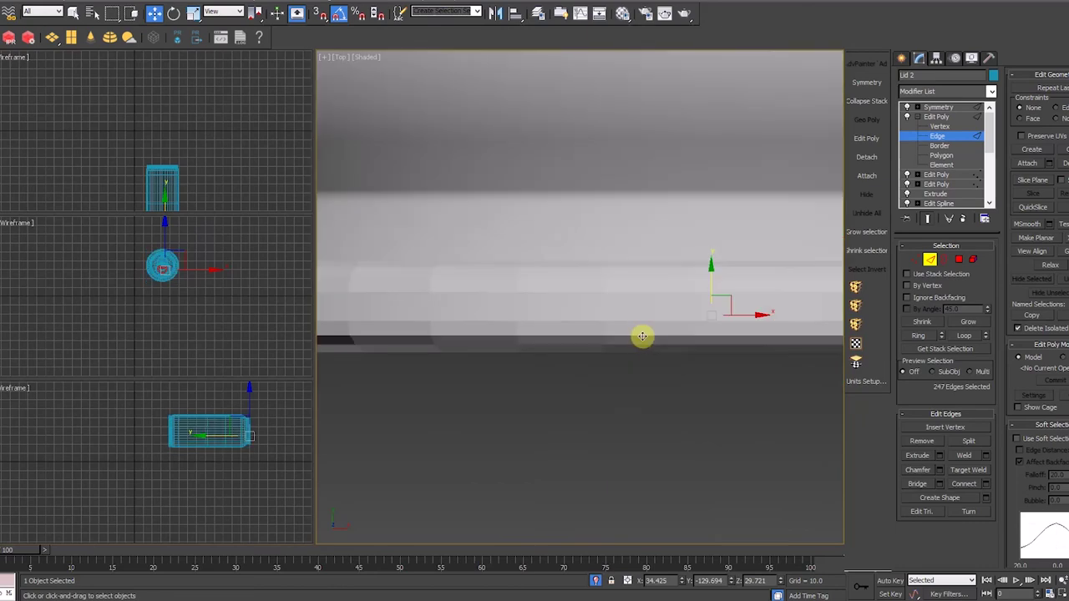
{"action": "key", "text": "F3"}
{"action": "middle_click_drag", "start_coordinate": [635, 337], "coordinate": [617, 333]}
{"action": "left_click_drag", "start_coordinate": [416, 256], "coordinate": [770, 320], "text": "alt"}
Deselect the cross edges within the ring's front face, keeping only its inner and outer outlines selected.
{"action": "key", "text": "f"}
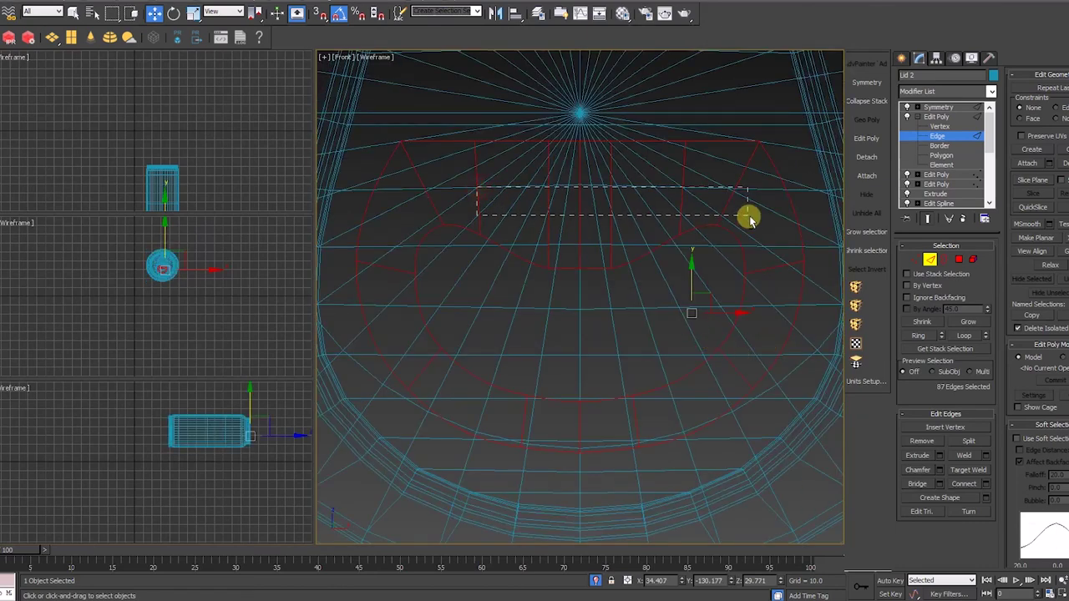
{"action": "left_click_drag", "start_coordinate": [749, 219], "coordinate": [750, 218], "text": "alt"}
{"action": "key", "text": "p"}
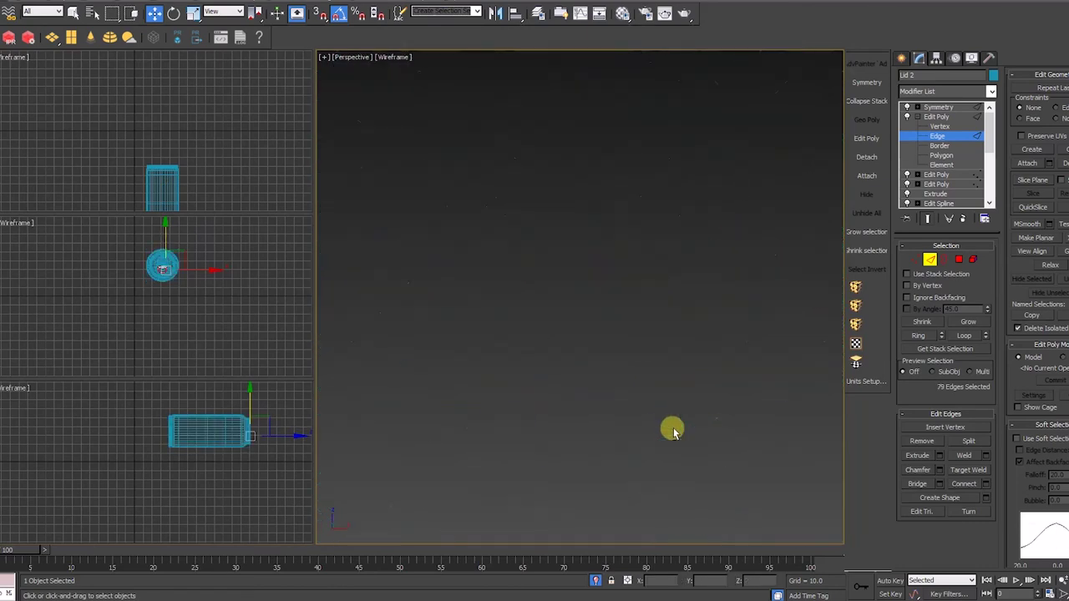
{"action": "key", "text": "z"}
{"action": "key", "text": "F3"}
{"action": "mouse_move", "coordinate": [699, 367]}
{"action": "middle_mouse_down", "text": "alt"}
{"action": "mouse_move", "coordinate": [683, 337]}
{"action": "mouse_move", "coordinate": [693, 361]}
{"action": "middle_mouse_up", "text": "alt"}
Chamfer the selected front outline edges of the Lid 2 ring by 0.16.
{"action": "left_click", "coordinate": [939, 470]}
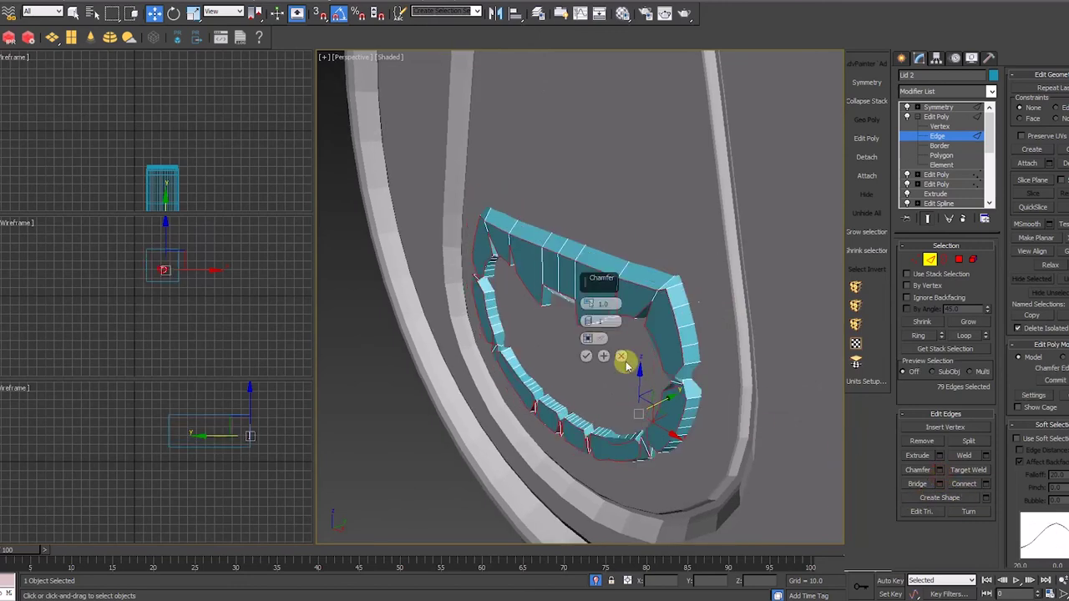
{"action": "right_click", "coordinate": [588, 306]}
{"action": "left_click_drag", "start_coordinate": [588, 306], "coordinate": [589, 302]}
{"action": "middle_click_drag", "start_coordinate": [622, 322], "coordinate": [782, 342], "text": "alt"}
{"action": "left_click_drag", "start_coordinate": [590, 304], "coordinate": [592, 305]}
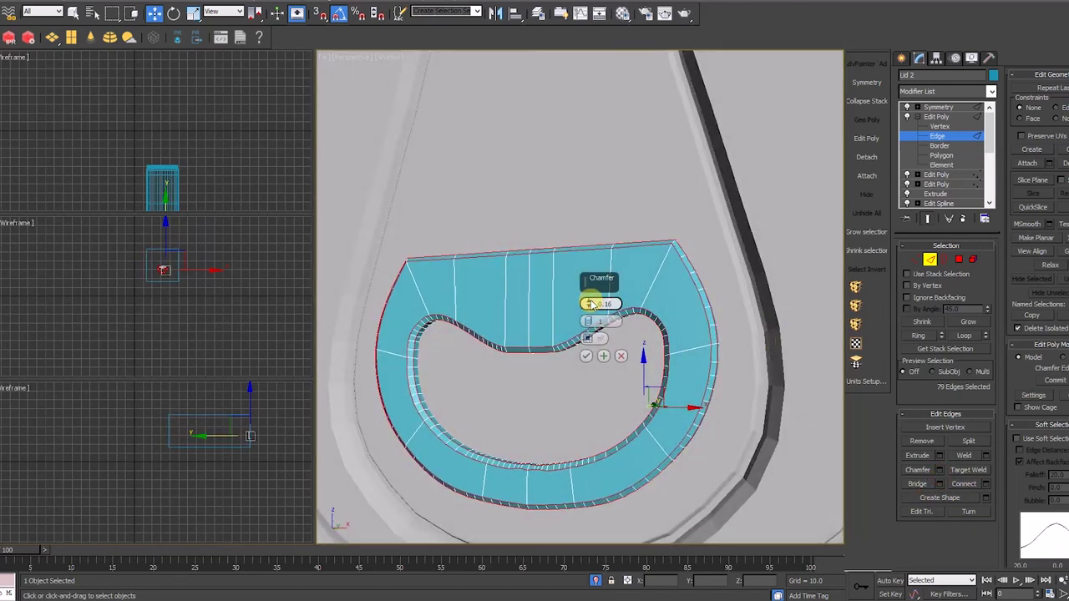
{"action": "left_click", "coordinate": [605, 357]}
Nudge the centre vertex on the ring's lower inner edge into line with the rim and return to the Symmetry level.
{"action": "key", "text": "f"}
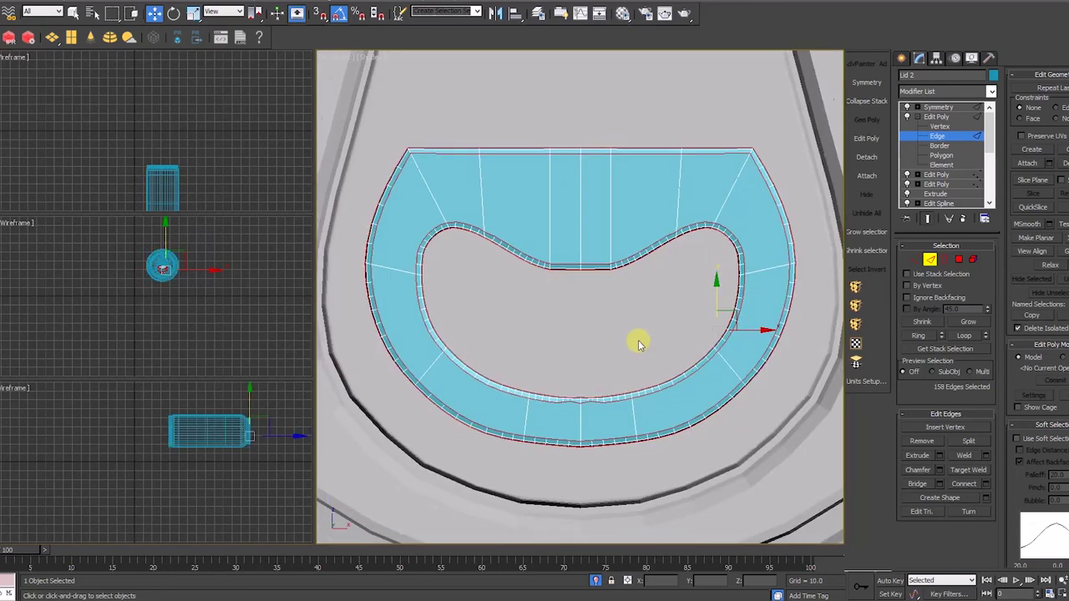
{"action": "key", "text": "1"}
{"action": "scroll", "coordinate": [576, 429], "scroll_direction": "up", "scroll_amount": 8}
{"action": "left_click_drag", "start_coordinate": [711, 364], "coordinate": [636, 322]}
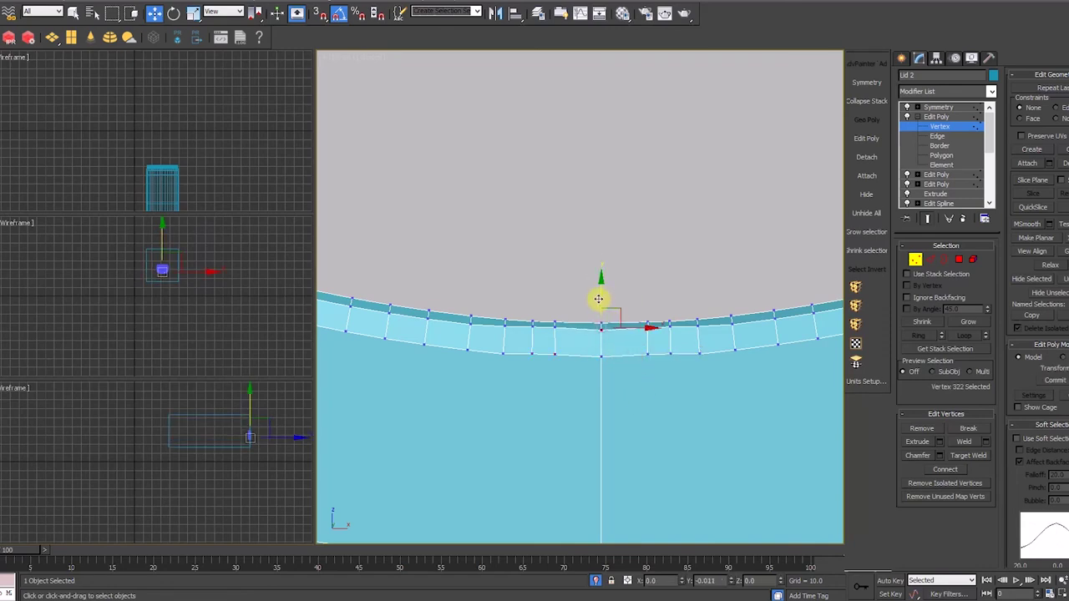
{"action": "scroll", "coordinate": [693, 338], "scroll_direction": "down", "scroll_amount": 8}
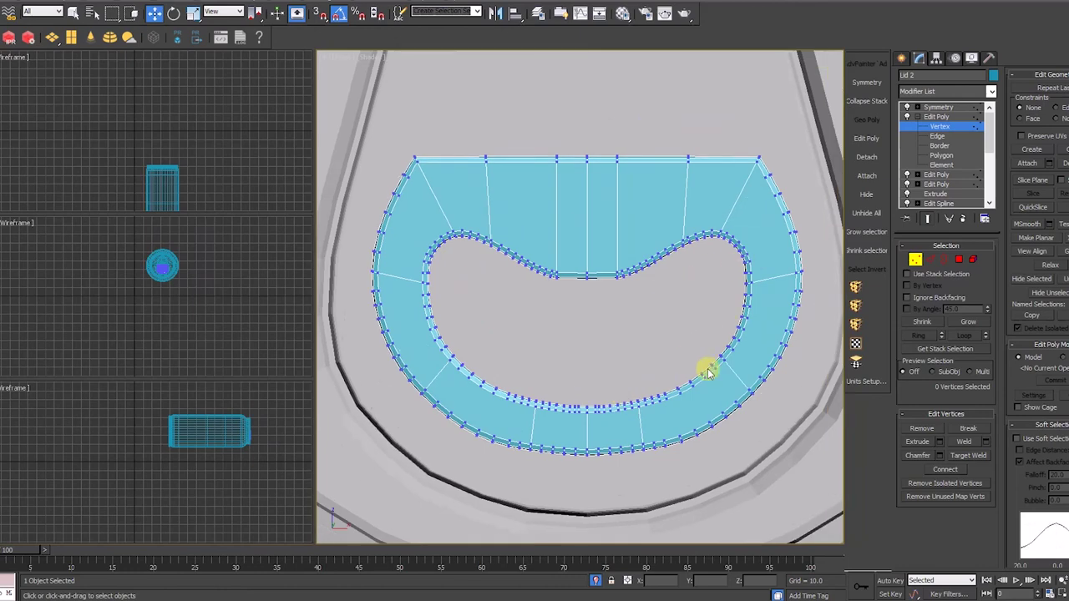
{"action": "scroll", "coordinate": [708, 373], "scroll_direction": "down", "scroll_amount": 4}
{"action": "middle_click_drag", "start_coordinate": [709, 373], "coordinate": [841, 265], "text": "alt"}
{"action": "left_click", "coordinate": [950, 109]}
Turn on the top modifier of the can so the body and lid display smoothed.
{"action": "scroll", "coordinate": [698, 331], "scroll_direction": "up", "scroll_amount": 2}
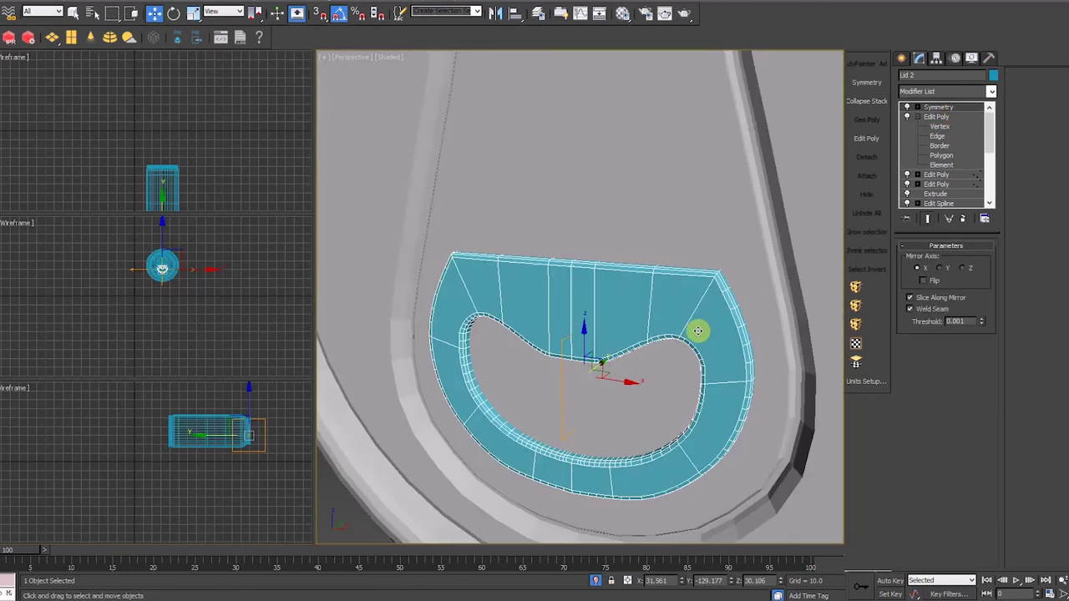
{"action": "middle_click_drag", "start_coordinate": [698, 331], "coordinate": [835, 290], "text": "alt"}
{"action": "scroll", "coordinate": [691, 271], "scroll_direction": "down", "scroll_amount": 3}
{"action": "middle_click_drag", "start_coordinate": [694, 343], "coordinate": [709, 344], "text": "alt"}
{"action": "left_click", "coordinate": [417, 458]}
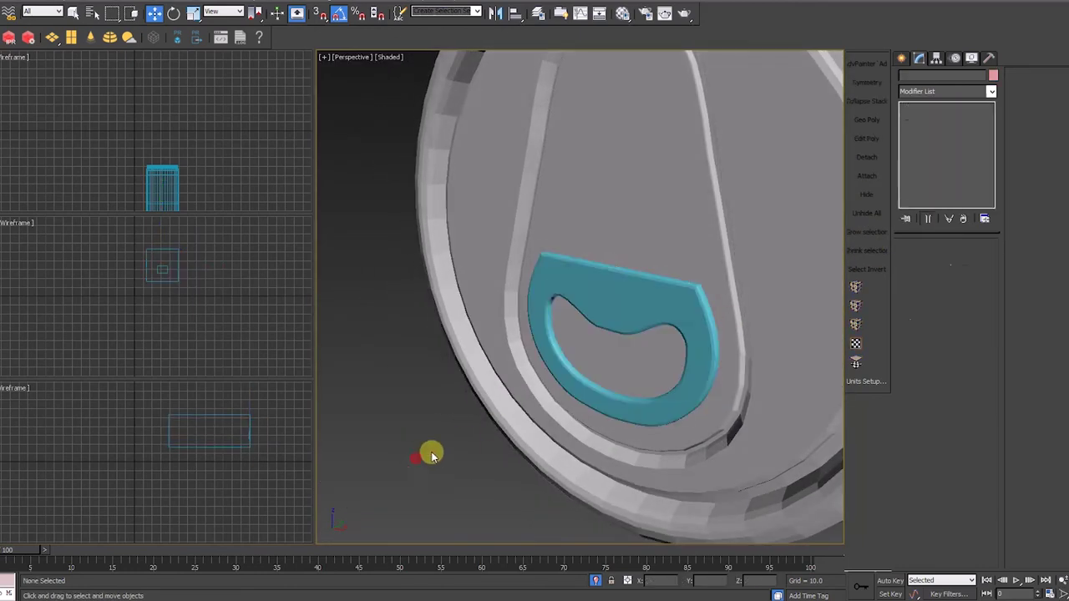
{"action": "scroll", "coordinate": [573, 370], "scroll_direction": "down", "scroll_amount": 4}
{"action": "left_click", "coordinate": [660, 305]}
{"action": "left_click", "coordinate": [907, 108]}
{"action": "left_click", "coordinate": [433, 419]}
{"action": "scroll", "coordinate": [613, 396], "scroll_direction": "down", "scroll_amount": 3}
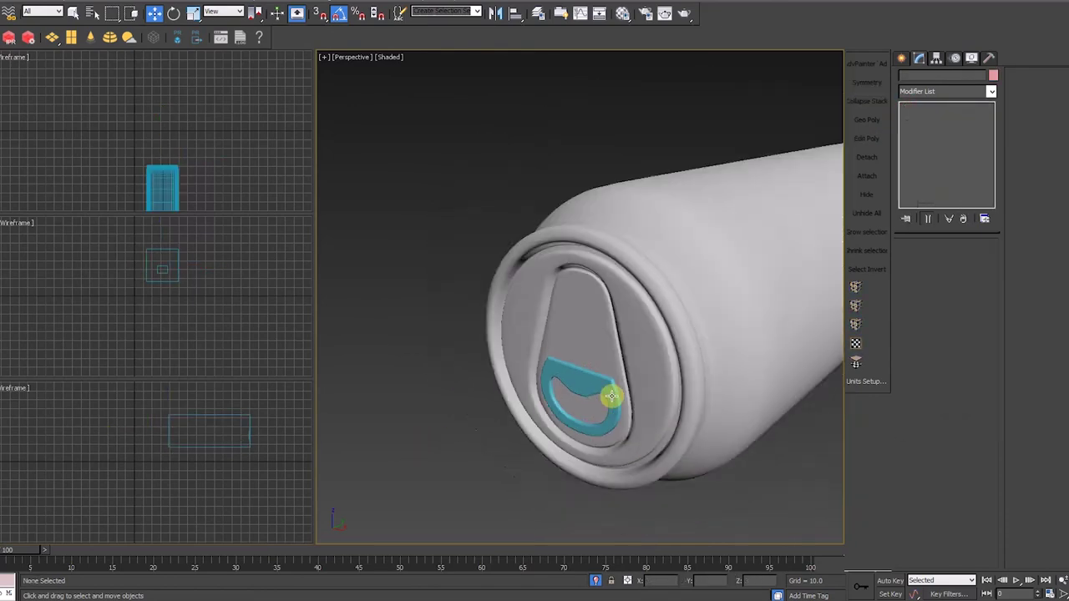
{"action": "middle_click_drag", "start_coordinate": [611, 396], "coordinate": [608, 289], "text": "alt"}
{"action": "right_click", "coordinate": [608, 290]}
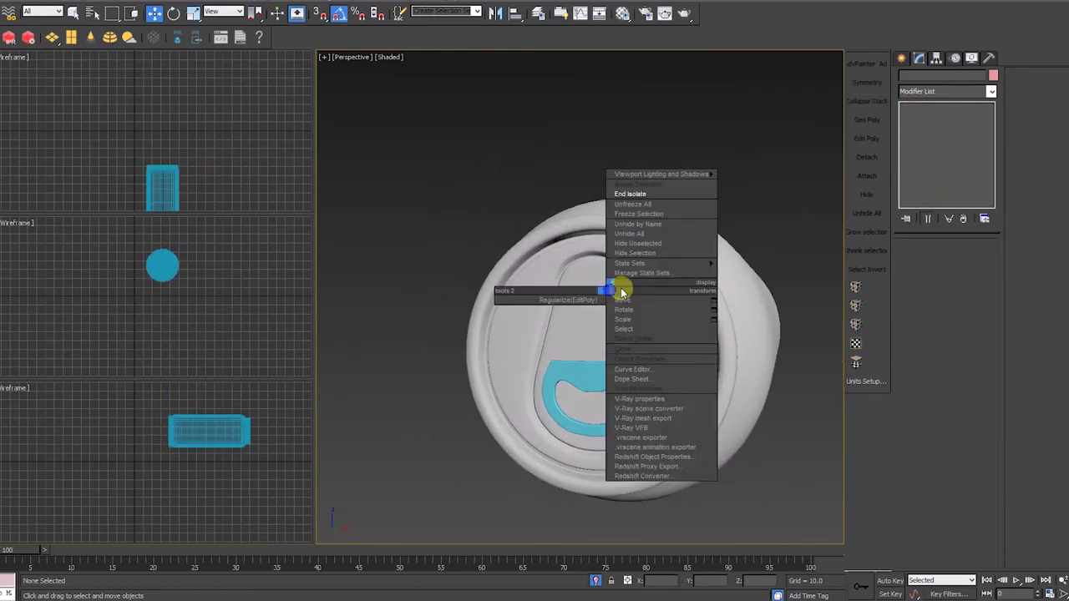
{"action": "left_click", "coordinate": [638, 223]}
{"action": "left_click", "coordinate": [634, 191]}
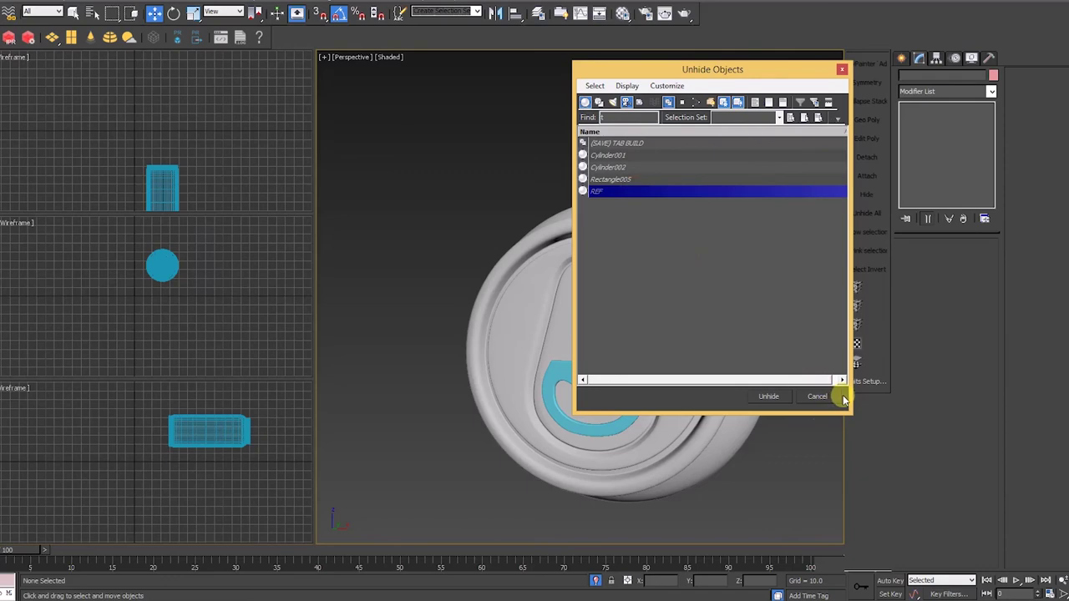
{"action": "left_click", "coordinate": [815, 396]}
Rename the pink pull tab TAB and nudge it slightly outward from the lid and upward.
{"action": "right_click", "coordinate": [702, 344]}
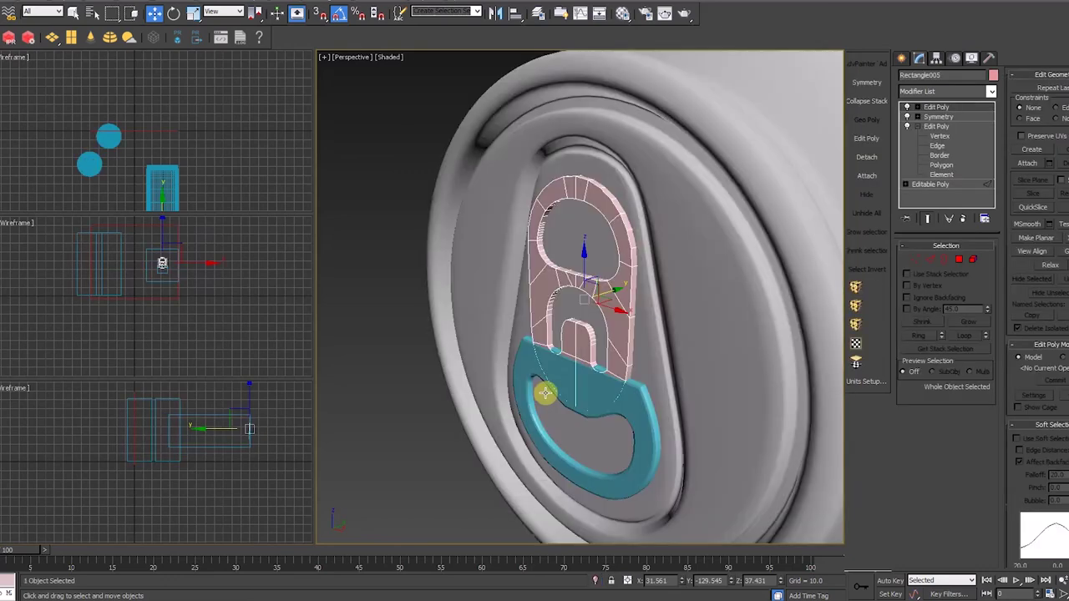
{"action": "middle_click_drag", "start_coordinate": [545, 393], "coordinate": [524, 387], "text": "alt"}
{"action": "left_click_drag", "start_coordinate": [959, 75], "coordinate": [669, 87]}
{"action": "middle_click_drag", "start_coordinate": [642, 314], "coordinate": [654, 342], "text": "alt"}
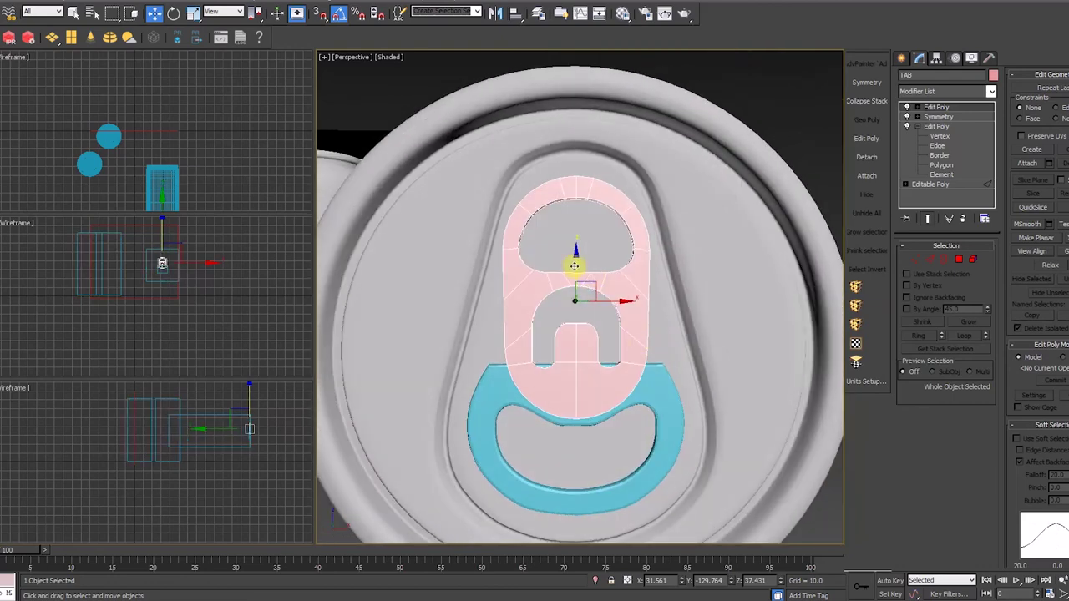
{"action": "middle_click_drag", "start_coordinate": [570, 259], "coordinate": [581, 307], "text": "alt"}
Isolate TAB, add an Edit Poly modifier, and select all edges on its front face only.
{"action": "key", "text": "alt+q"}
{"action": "scroll", "coordinate": [627, 288], "scroll_direction": "up", "scroll_amount": 2}
{"action": "middle_click_drag", "start_coordinate": [741, 297], "coordinate": [781, 292], "text": "alt"}
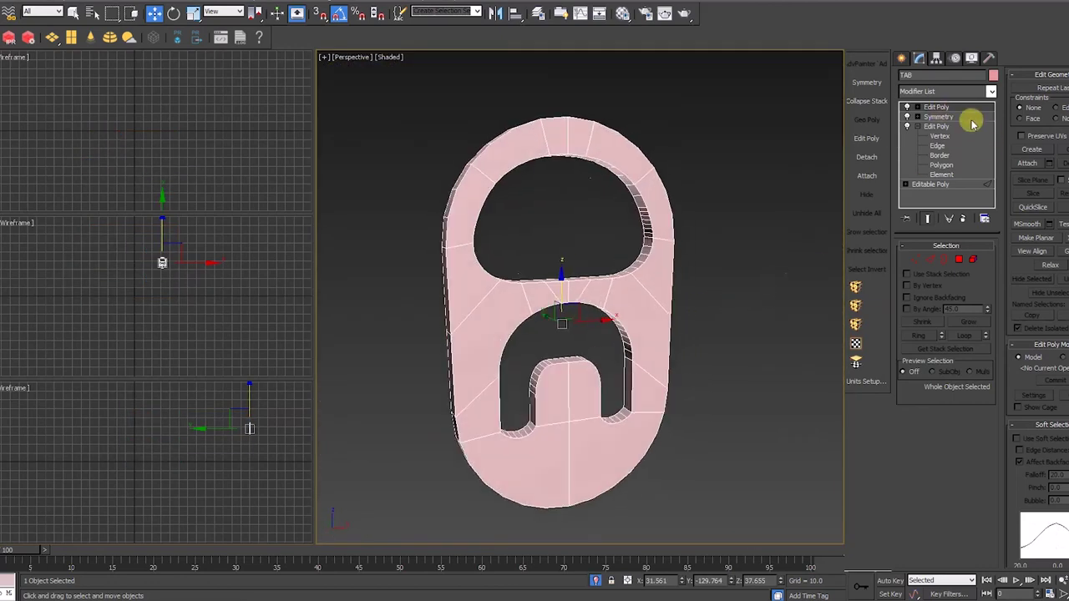
{"action": "left_click", "coordinate": [991, 93]}
{"action": "key", "text": "e"}
{"action": "left_click", "coordinate": [945, 133]}
{"action": "middle_click_drag", "start_coordinate": [693, 322], "coordinate": [665, 377], "text": "alt"}
{"action": "key", "text": "2"}
{"action": "key", "text": "ctrl+a"}
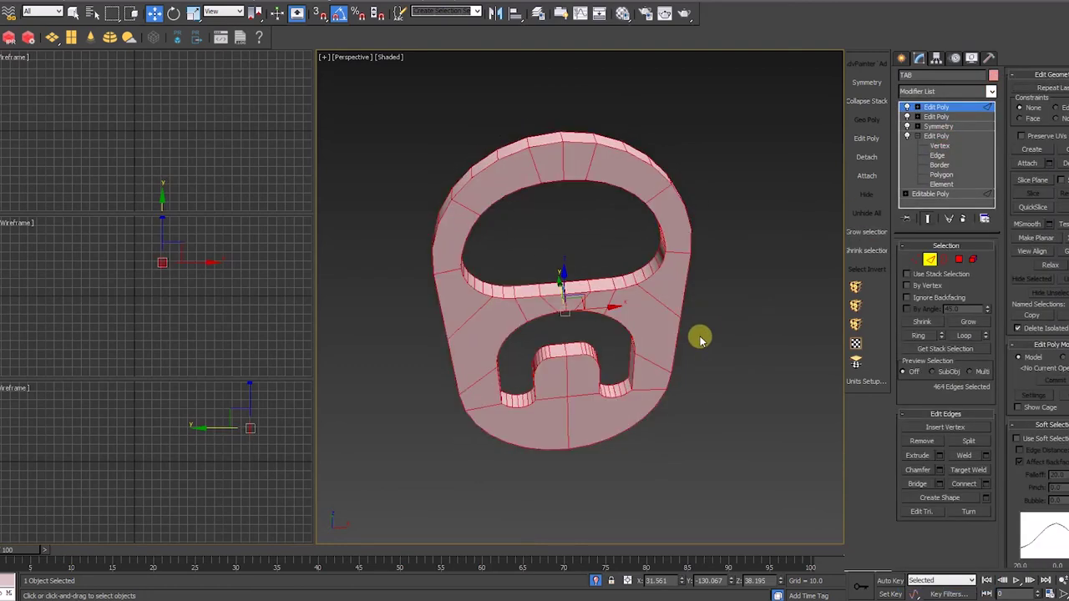
{"action": "key", "text": "t"}
{"action": "left_click_drag", "start_coordinate": [837, 297], "coordinate": [839, 294]}
{"action": "key", "text": "f"}
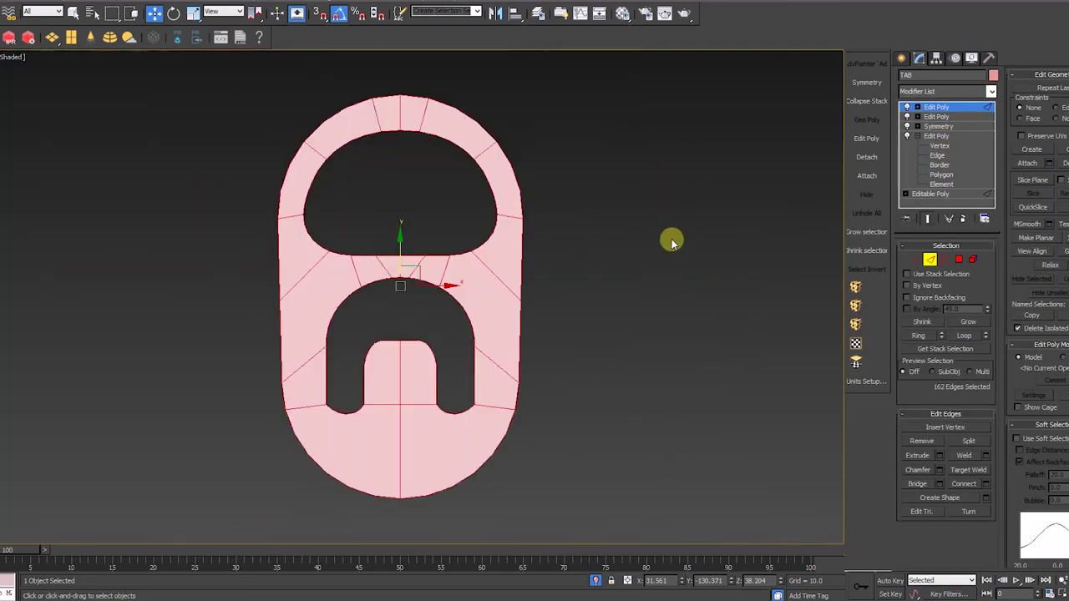
Deselect the cross edges within TAB's front face, leaving the outer outline and both opening outlines selected.
{"action": "scroll", "coordinate": [674, 239], "scroll_direction": "down", "scroll_amount": 2}
{"action": "scroll", "coordinate": [649, 215], "scroll_direction": "up", "scroll_amount": 6}
{"action": "left_click", "coordinate": [777, 381], "text": "alt"}
{"action": "middle_click_drag", "start_coordinate": [775, 401], "coordinate": [776, 218]}
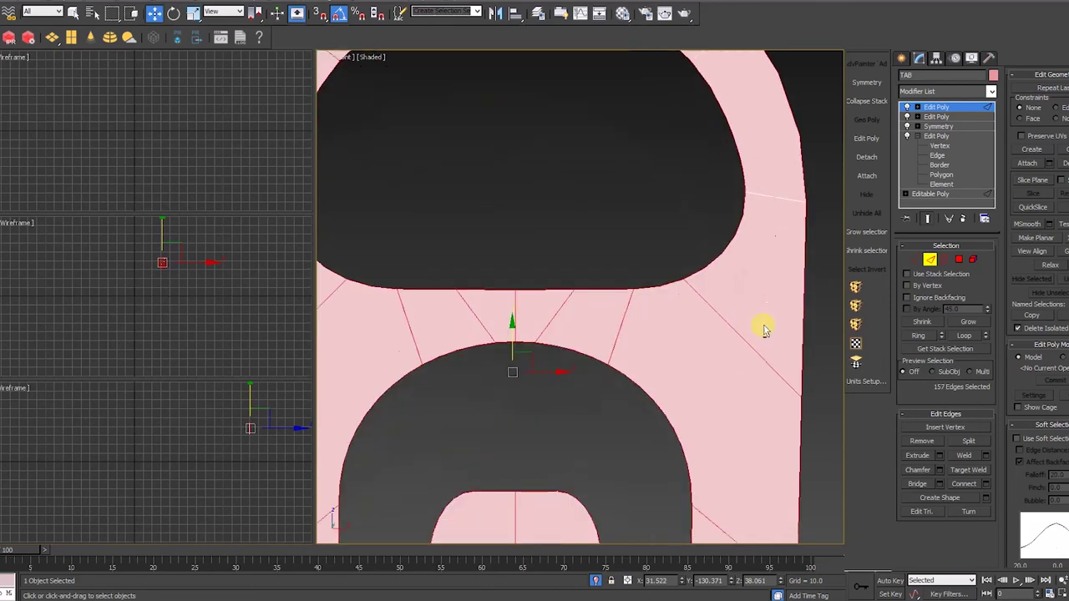
{"action": "middle_click_drag", "start_coordinate": [345, 309], "coordinate": [546, 304]}
{"action": "left_click_drag", "start_coordinate": [502, 295], "coordinate": [478, 336], "text": "alt"}
{"action": "middle_click_drag", "start_coordinate": [465, 509], "coordinate": [454, 272]}
{"action": "left_click_drag", "start_coordinate": [455, 274], "coordinate": [474, 422], "text": "alt"}
{"action": "middle_click_drag", "start_coordinate": [659, 346], "coordinate": [531, 251]}
{"action": "left_click_drag", "start_coordinate": [534, 250], "coordinate": [580, 329], "text": "alt"}
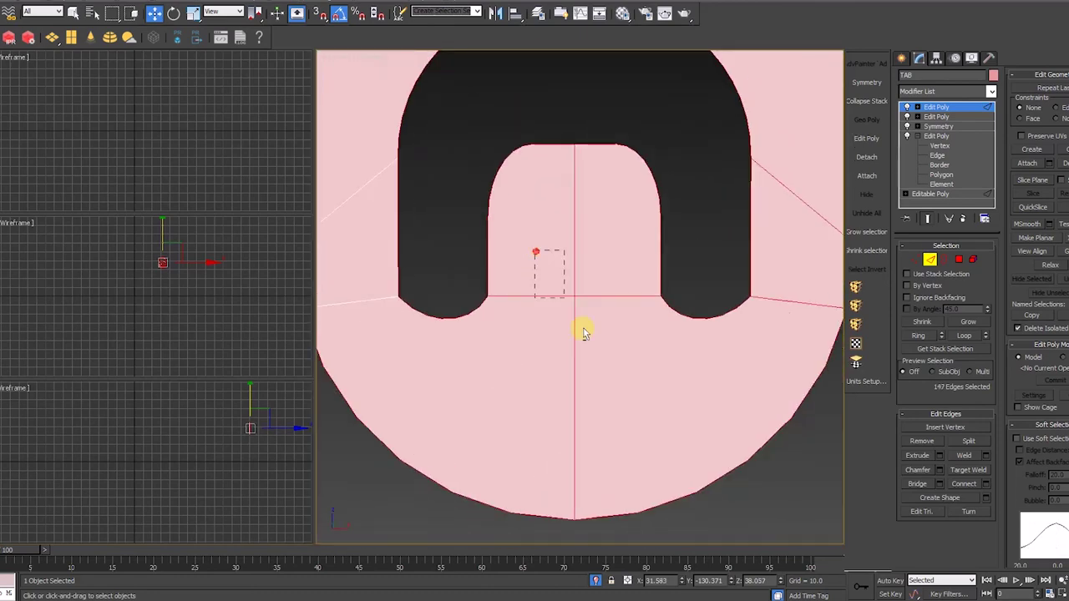
{"action": "middle_click_drag", "start_coordinate": [735, 226], "coordinate": [622, 256]}
{"action": "left_click_drag", "start_coordinate": [677, 201], "coordinate": [653, 382], "text": "alt"}
{"action": "scroll", "coordinate": [654, 381], "scroll_direction": "down", "scroll_amount": 3}
{"action": "middle_click_drag", "start_coordinate": [606, 262], "coordinate": [642, 343]}
{"action": "left_click", "coordinate": [941, 470]}
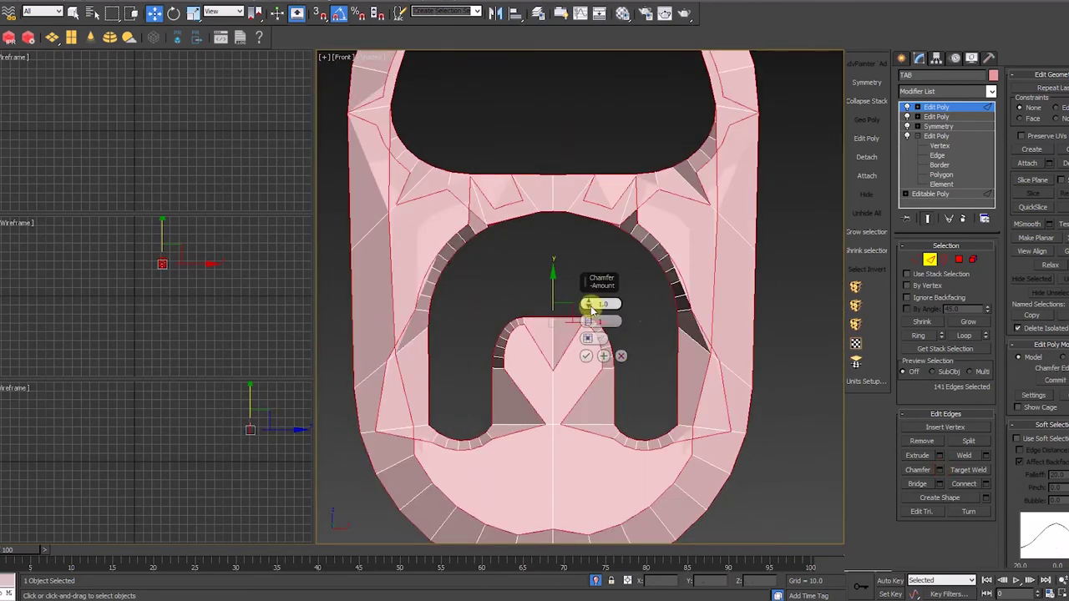
{"action": "right_click", "coordinate": [590, 306]}
{"action": "left_click", "coordinate": [590, 302]}
{"action": "left_click", "coordinate": [590, 302]}
{"action": "left_click", "coordinate": [589, 302]}
{"action": "left_click", "coordinate": [590, 302]}
{"action": "left_click", "coordinate": [590, 302]}
{"action": "left_click", "coordinate": [590, 302]}
{"action": "middle_click_drag", "start_coordinate": [796, 207], "coordinate": [786, 270]}
{"action": "scroll", "coordinate": [802, 233], "scroll_direction": "down", "scroll_amount": 3}
{"action": "left_click", "coordinate": [621, 355]}
Chamfer the selected front outline edges of TAB by 0.12.
{"action": "left_click", "coordinate": [939, 470]}
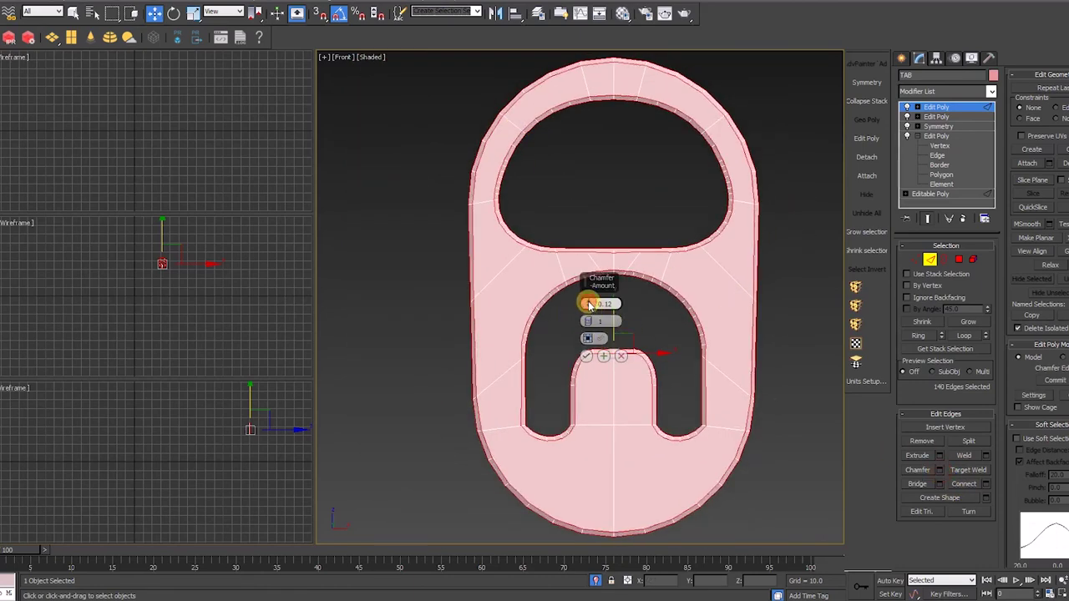
{"action": "left_click", "coordinate": [586, 357]}
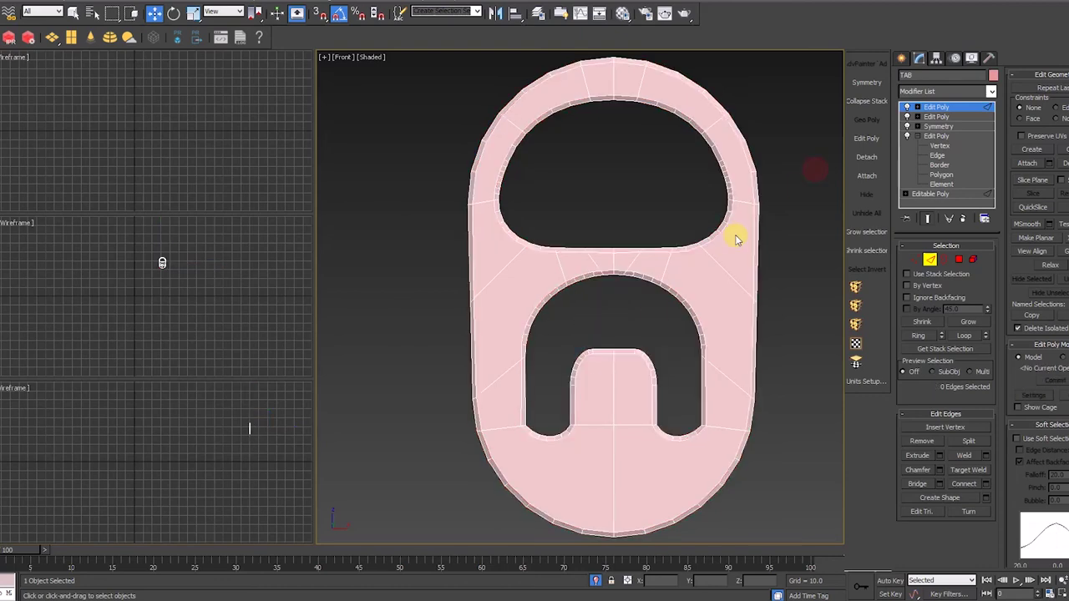
Add another Edit Poly modifier to TAB and select the rings of short edges across the chamfer strips around its outline and openings.
{"action": "left_click", "coordinate": [991, 91]}
{"action": "left_click", "coordinate": [971, 274]}
{"action": "scroll", "coordinate": [662, 292], "scroll_direction": "up", "scroll_amount": 5}
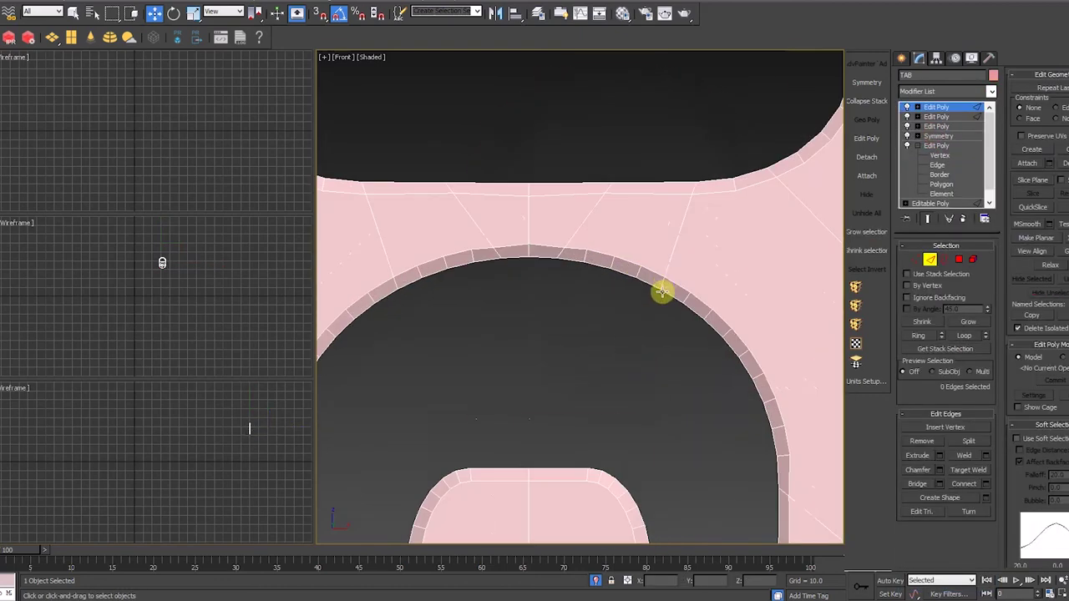
{"action": "left_click", "coordinate": [907, 337]}
{"action": "middle_click_drag", "start_coordinate": [628, 385], "coordinate": [620, 248]}
{"action": "scroll", "coordinate": [630, 249], "scroll_direction": "down", "scroll_amount": 5}
{"action": "scroll", "coordinate": [651, 210], "scroll_direction": "up", "scroll_amount": 3}
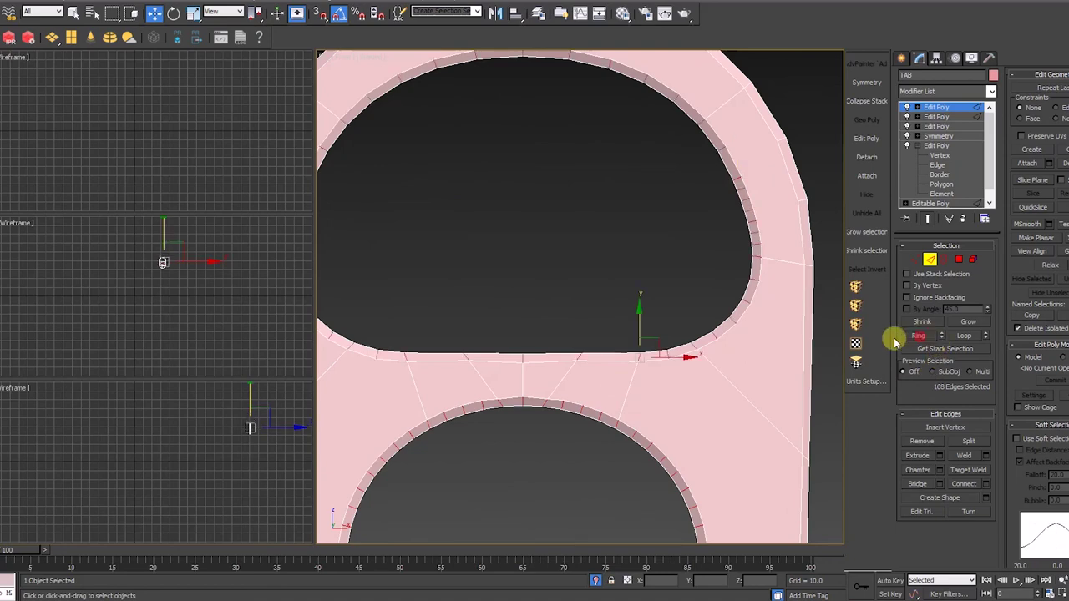
{"action": "middle_click_drag", "start_coordinate": [807, 201], "coordinate": [782, 283]}
Connect the selected short edges with one segment to add an edge loop along each chamfer strip of TAB.
{"action": "left_click", "coordinate": [984, 484]}
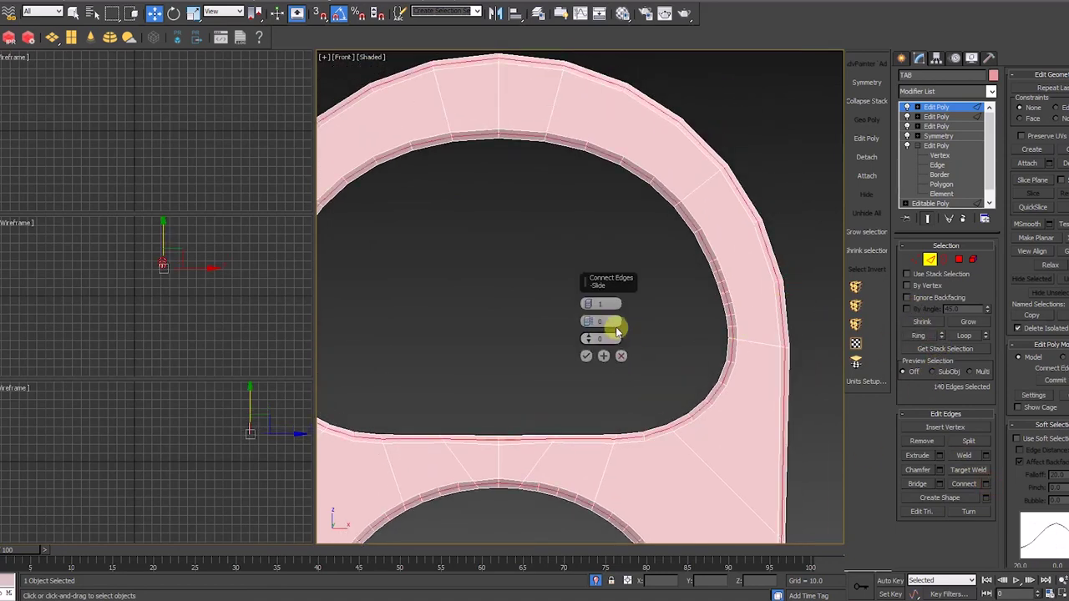
{"action": "scroll", "coordinate": [694, 327], "scroll_direction": "up", "scroll_amount": 3}
{"action": "left_click_drag", "start_coordinate": [590, 318], "coordinate": [601, 191]}
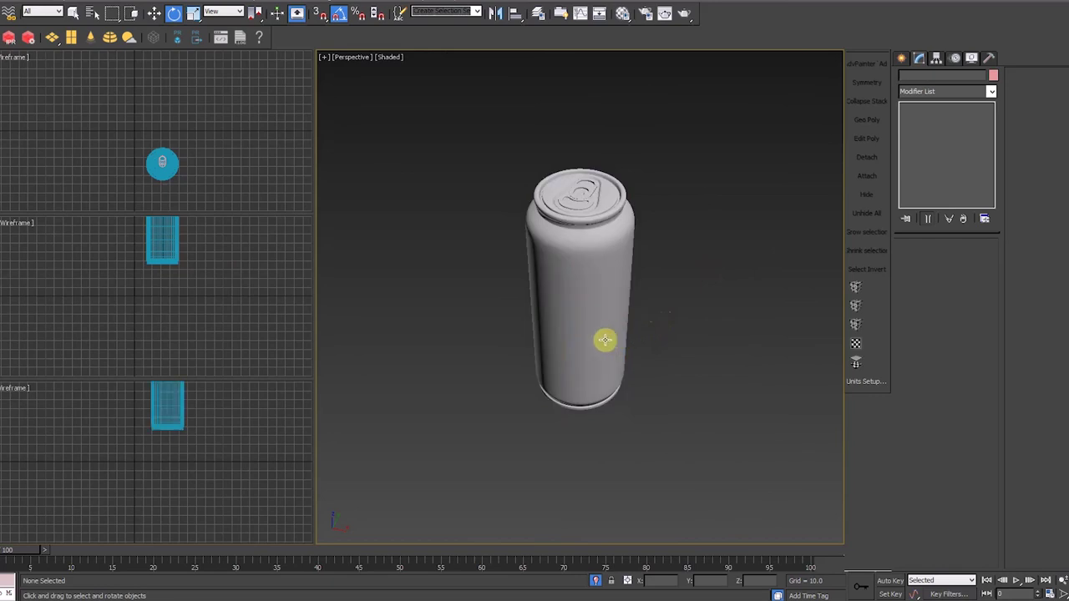
Lower the curved Lid 2 piece by about 0.096 and move the pull tab slightly down toward the lid.
{"action": "mouse_move", "coordinate": [604, 339]}
{"action": "middle_mouse_down", "text": "alt"}
{"action": "mouse_move", "coordinate": [580, 337]}
{"action": "mouse_move", "coordinate": [609, 271]}
{"action": "mouse_move", "coordinate": [640, 298]}
{"action": "mouse_move", "coordinate": [639, 322]}
{"action": "mouse_move", "coordinate": [644, 296]}
{"action": "mouse_move", "coordinate": [603, 313]}
{"action": "mouse_move", "coordinate": [670, 265]}
{"action": "mouse_move", "coordinate": [574, 249]}
{"action": "middle_mouse_up", "text": "alt"}
{"action": "scroll", "coordinate": [634, 236], "scroll_direction": "up", "scroll_amount": 5}
{"action": "left_click", "coordinate": [634, 236]}
{"action": "key", "text": "w"}
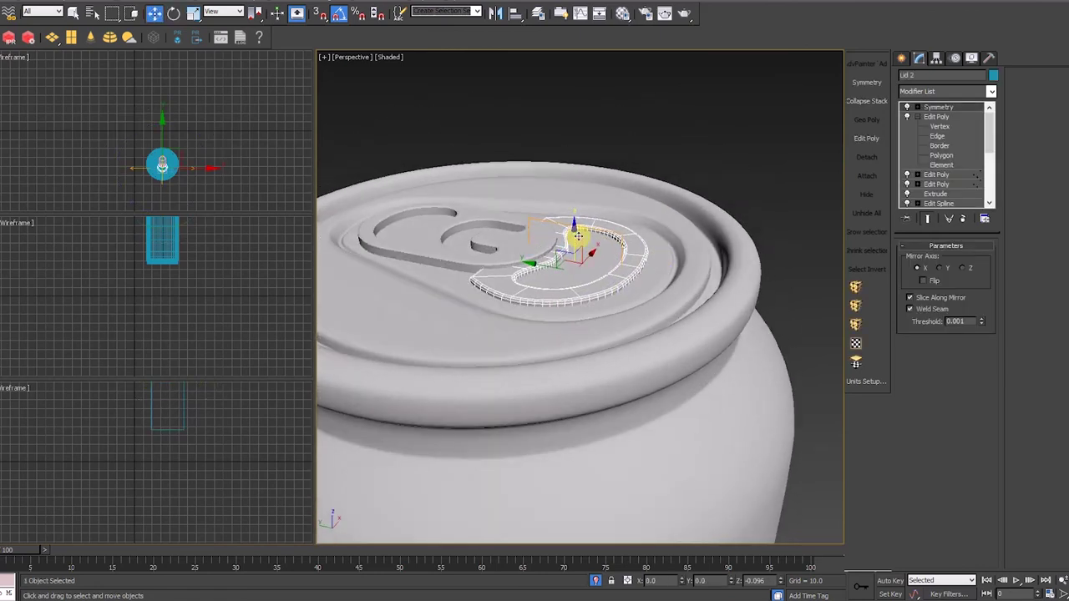
{"action": "left_click", "coordinate": [515, 238]}
{"action": "left_click_drag", "start_coordinate": [455, 206], "coordinate": [456, 209]}
Deselect everything and show the whole can with edged faces in the perspective view to examine its mesh.
{"action": "left_click", "coordinate": [576, 141]}
{"action": "scroll", "coordinate": [584, 167], "scroll_direction": "down", "scroll_amount": 5}
{"action": "mouse_move", "coordinate": [585, 175]}
{"action": "middle_mouse_down", "text": "alt"}
{"action": "mouse_move", "coordinate": [587, 364]}
{"action": "mouse_move", "coordinate": [486, 407]}
{"action": "mouse_move", "coordinate": [566, 377]}
{"action": "mouse_move", "coordinate": [570, 339]}
{"action": "mouse_move", "coordinate": [592, 365]}
{"action": "mouse_move", "coordinate": [644, 335]}
{"action": "mouse_move", "coordinate": [761, 335]}
{"action": "mouse_move", "coordinate": [625, 306]}
{"action": "mouse_move", "coordinate": [525, 231]}
{"action": "mouse_move", "coordinate": [519, 186]}
{"action": "mouse_move", "coordinate": [509, 327]}
{"action": "mouse_move", "coordinate": [680, 315]}
{"action": "middle_mouse_up", "text": "alt"}
{"action": "key", "text": "F4"}
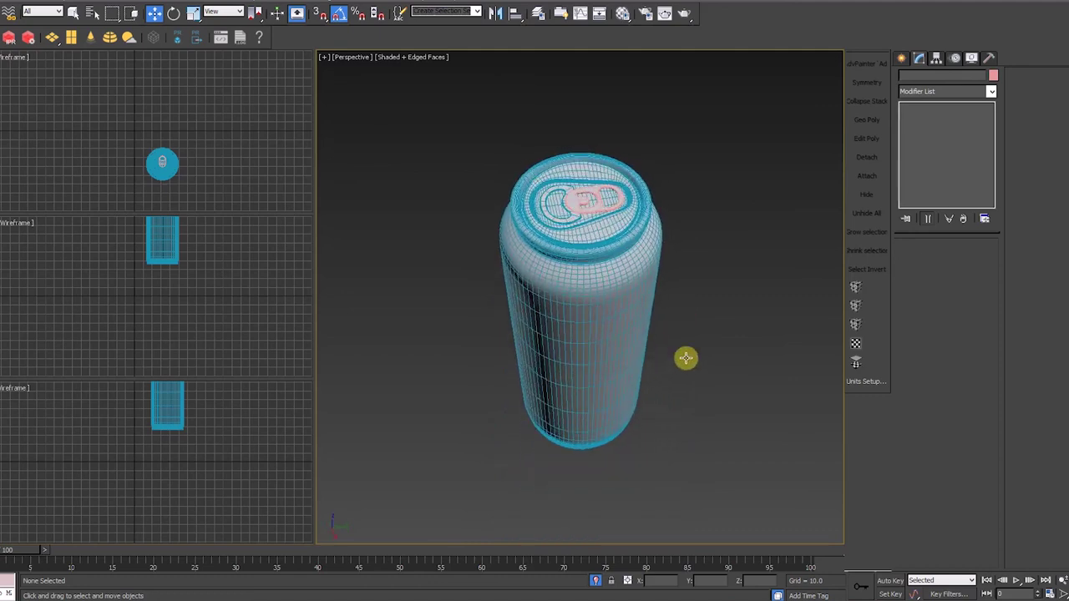